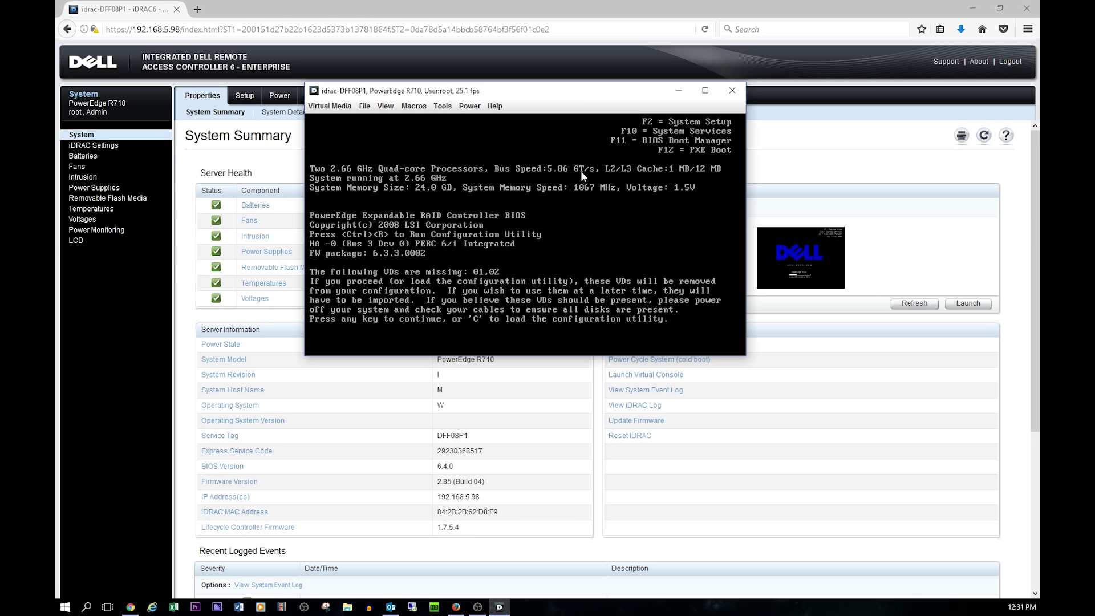
# Load the PERC configuration utility and look through the entries of Disk Group 0 in the virtual disk tree
pyautogui.press('Return')
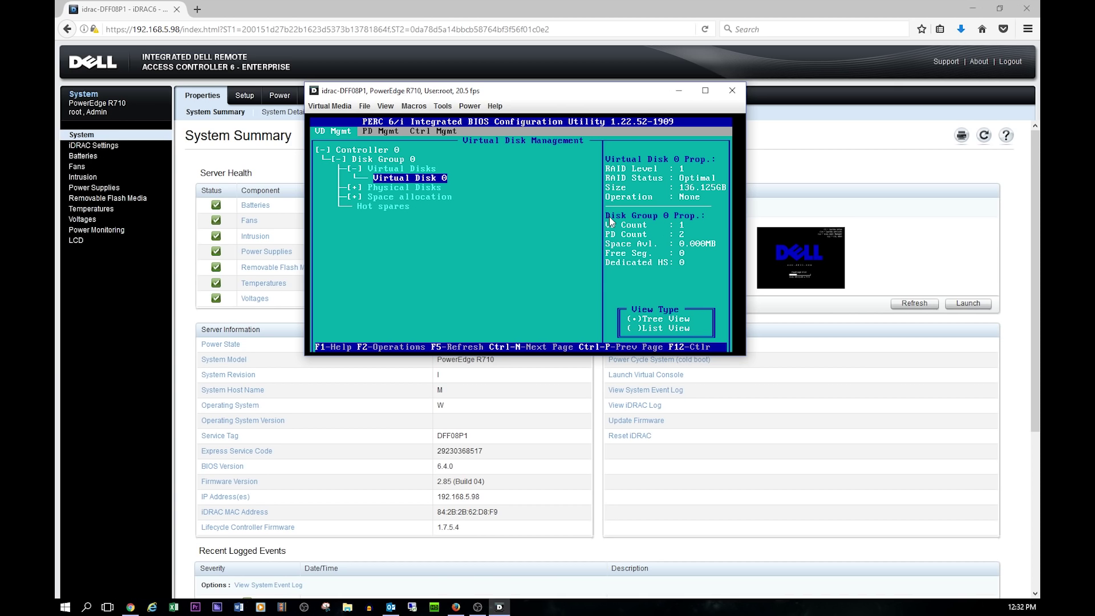
pyautogui.press('Up')
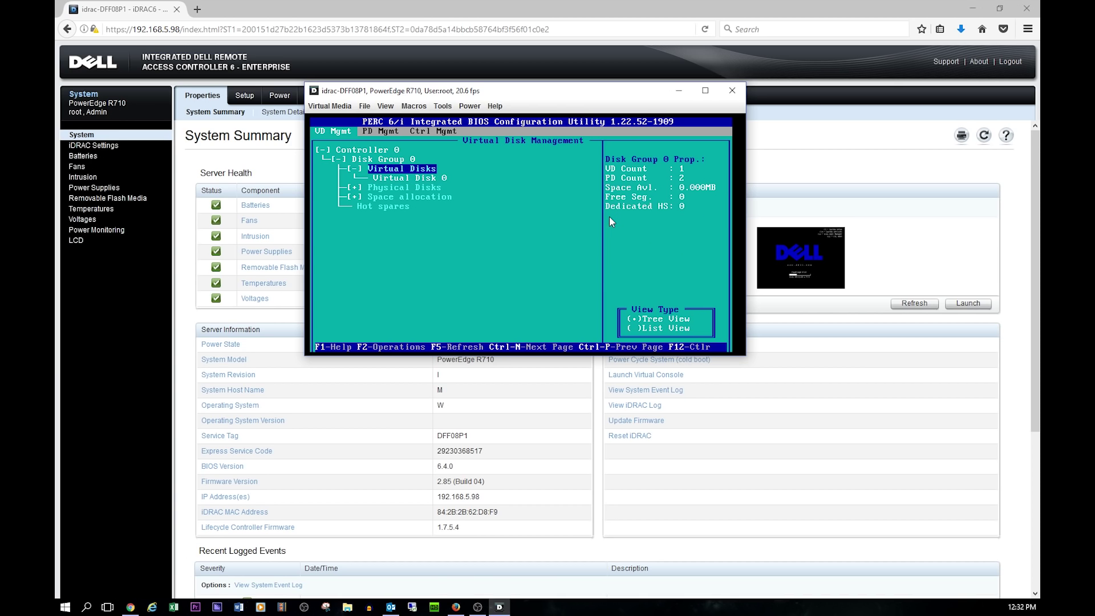
pyautogui.press('Up')
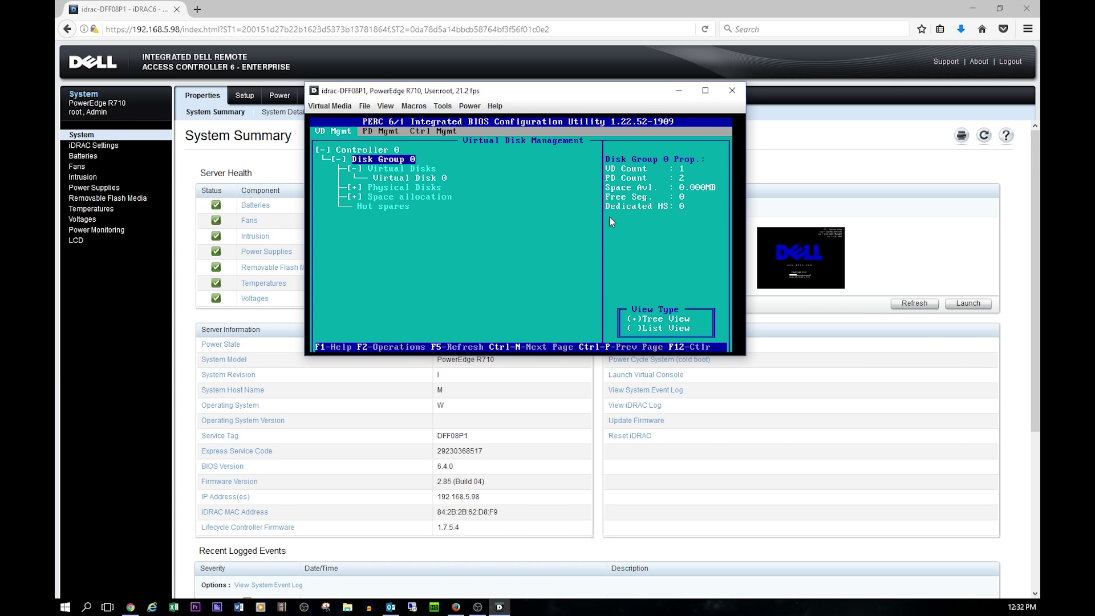
pyautogui.press('Down')
pyautogui.press('Down')
pyautogui.press('Down')
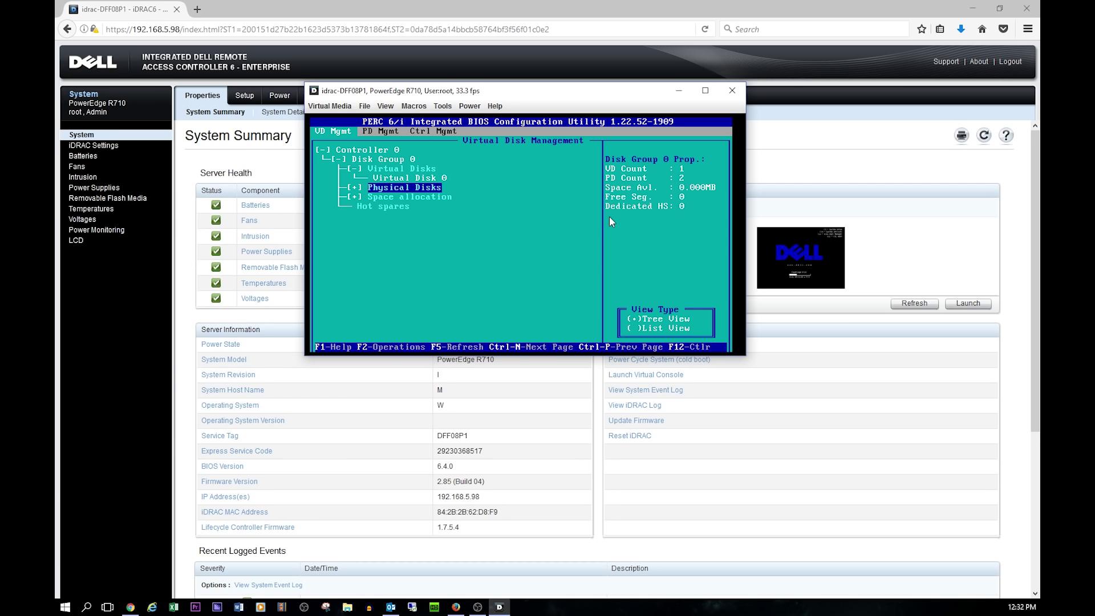
# Examine the drives listed in Physical Disk Management, then return to Virtual Disk Management
pyautogui.hotkey('ctrl', 'n')
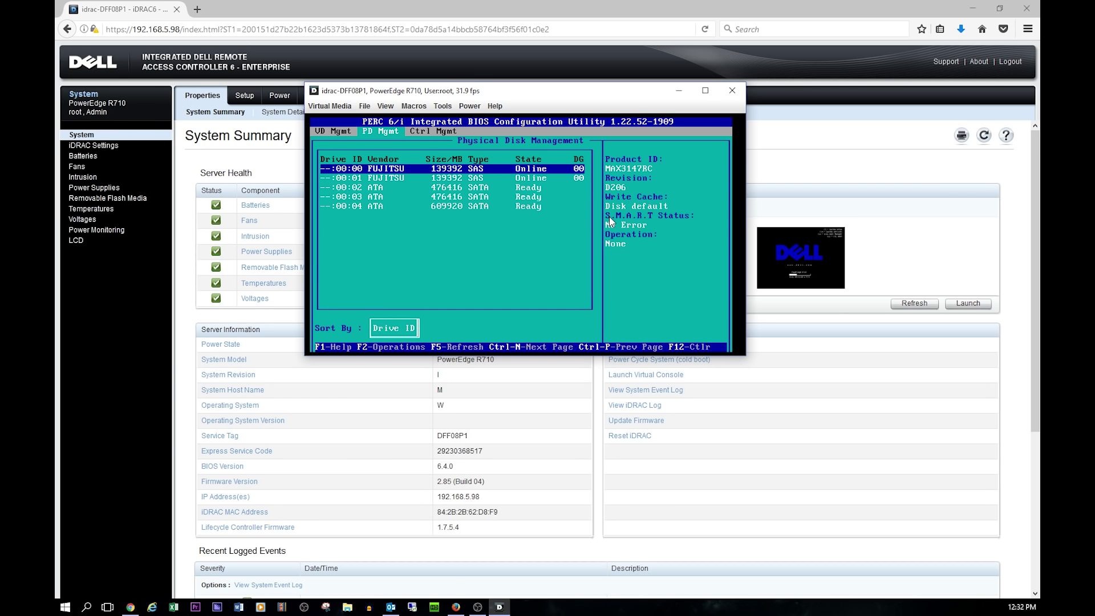
pyautogui.press('Down')
pyautogui.press('Down')
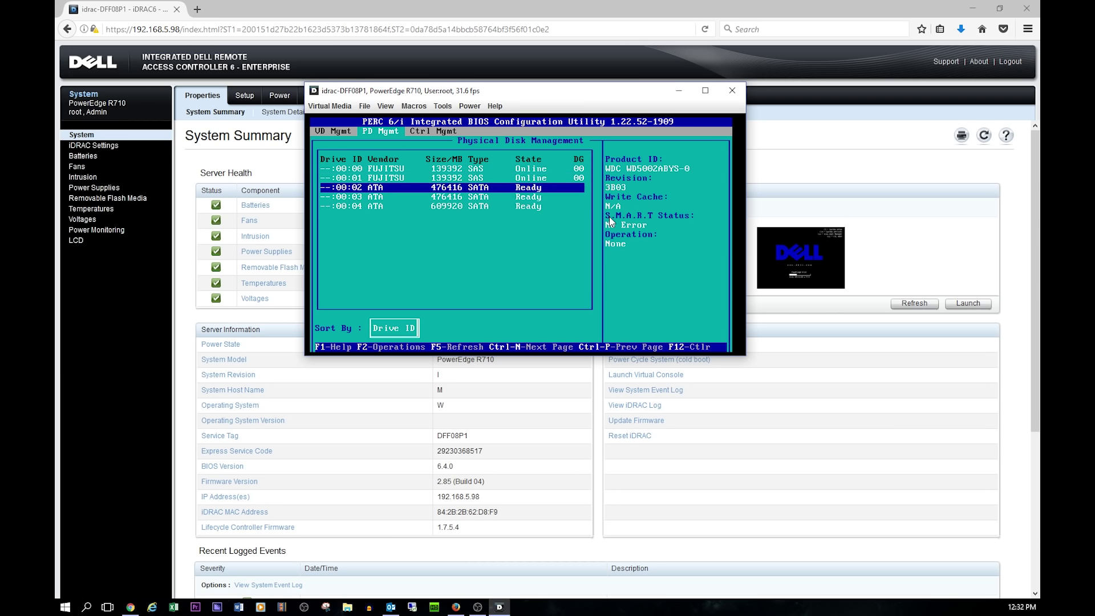
pyautogui.press('Down')
pyautogui.press('Down')
pyautogui.press('Tab')
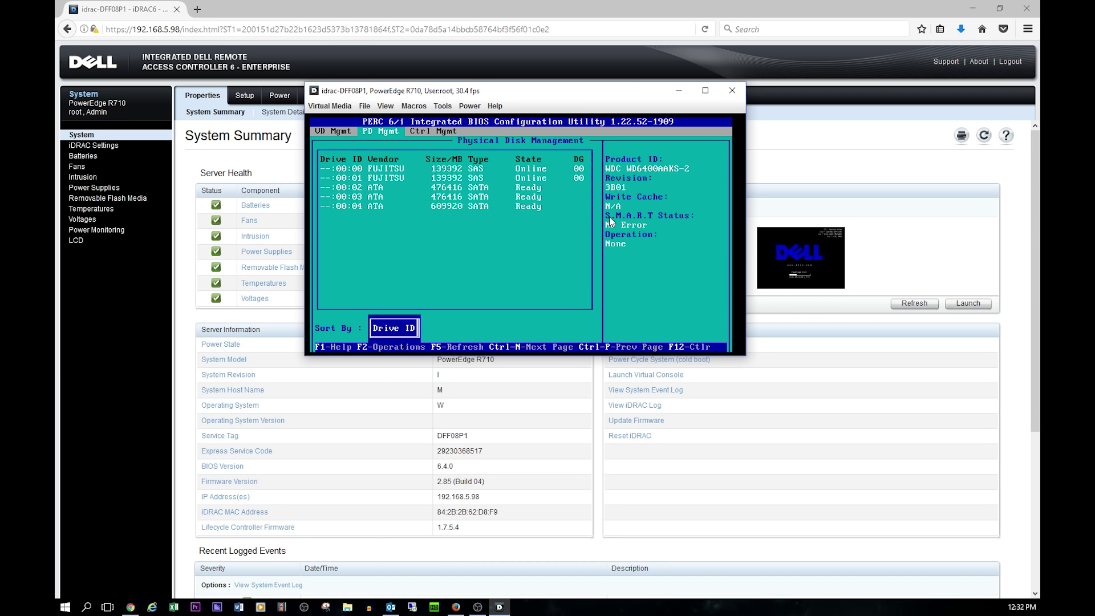
pyautogui.press('Tab')
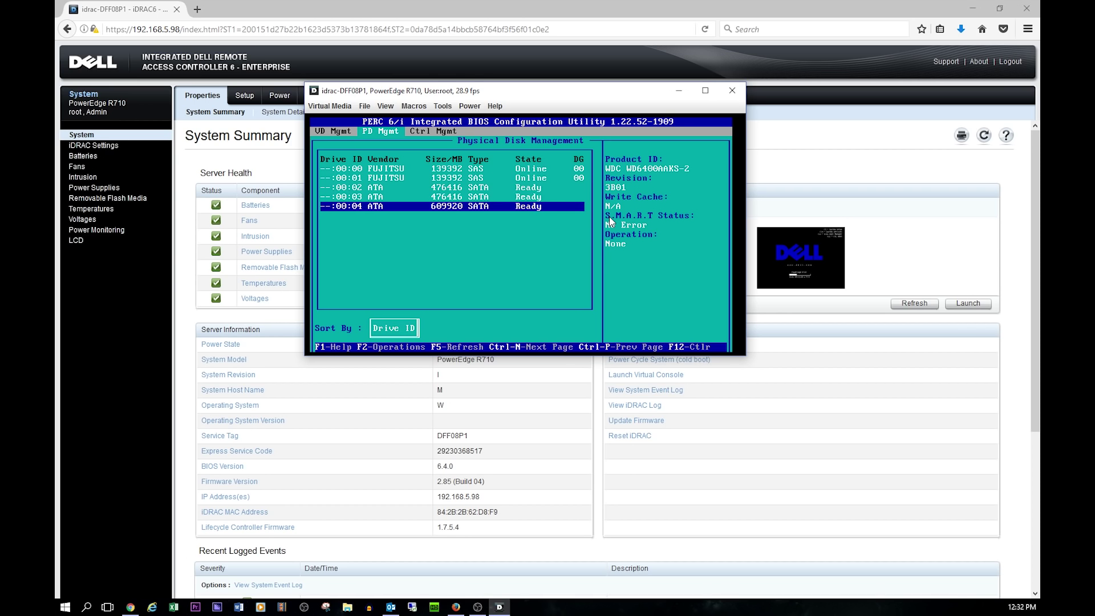
pyautogui.hotkey('ctrl', 'p')
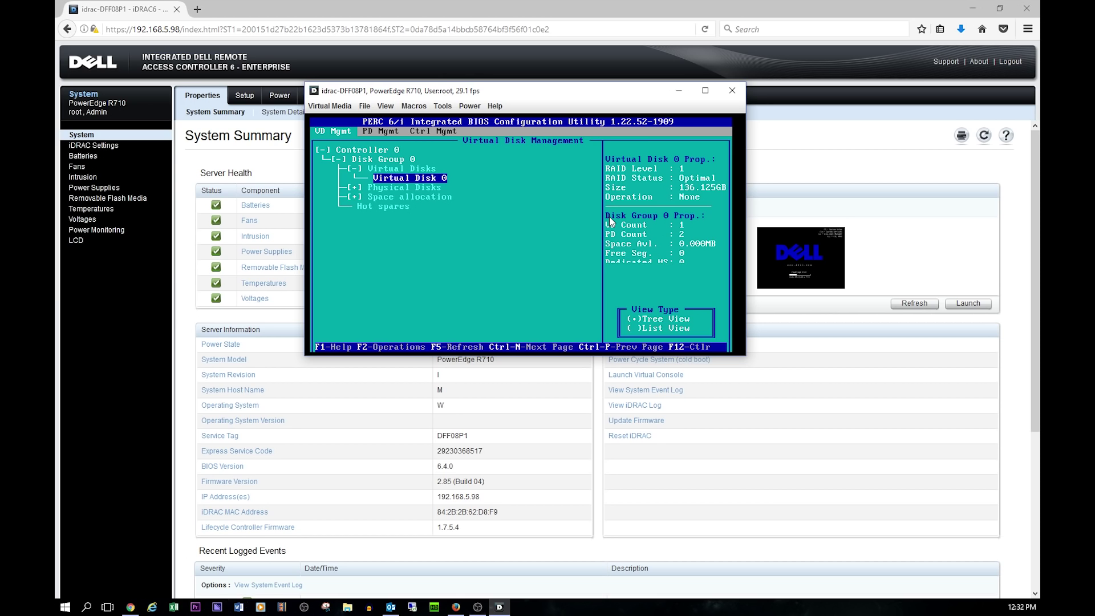
# Start creating a new virtual disk on Controller 0
pyautogui.press('Up')
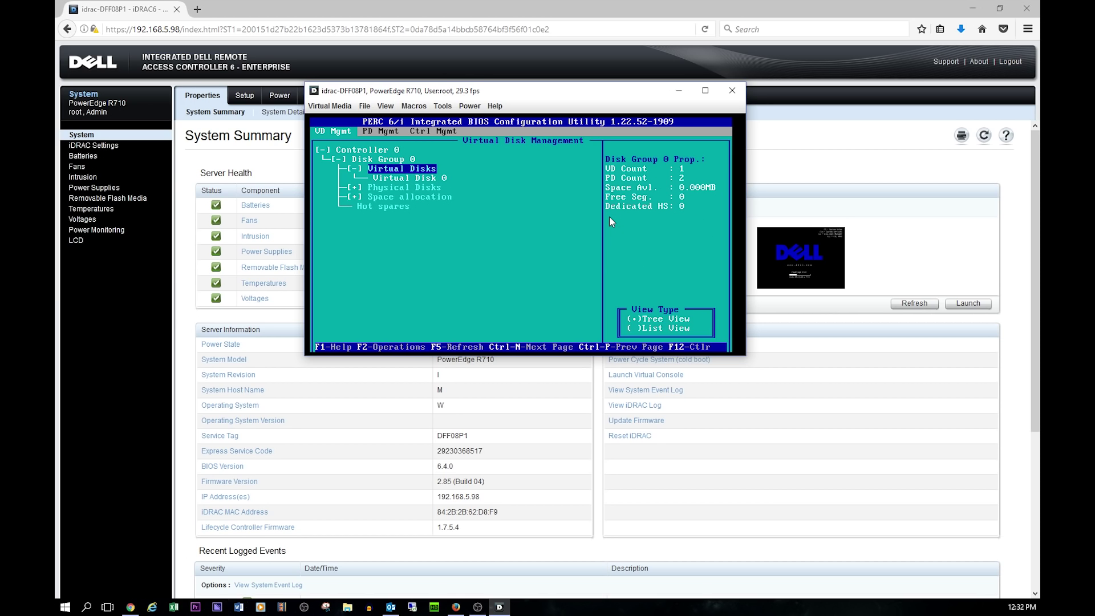
pyautogui.press('Up')
pyautogui.press('Up')
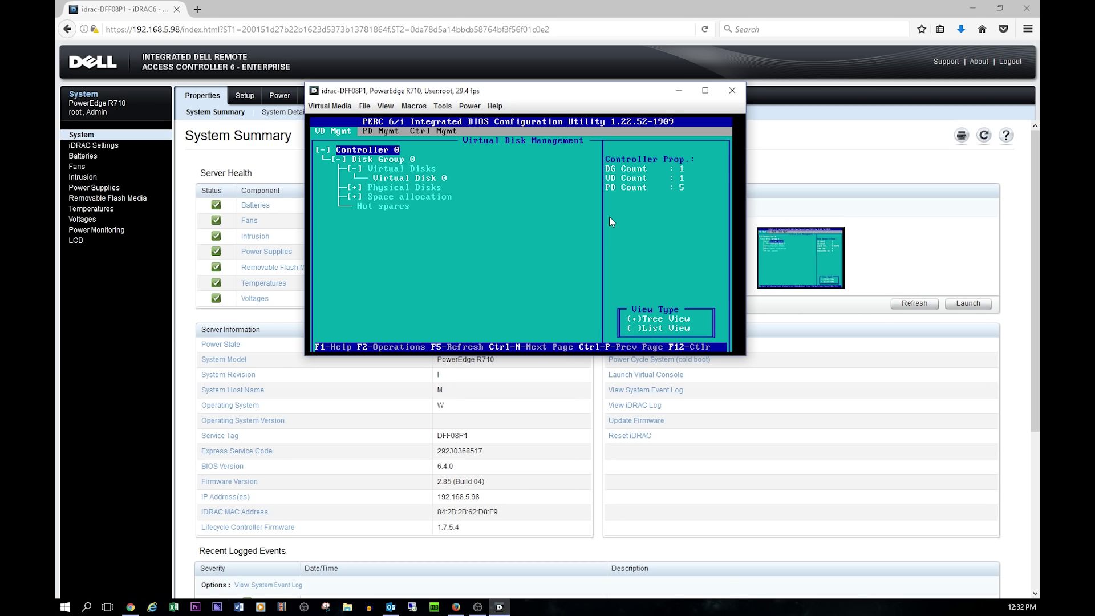
pyautogui.press('Down')
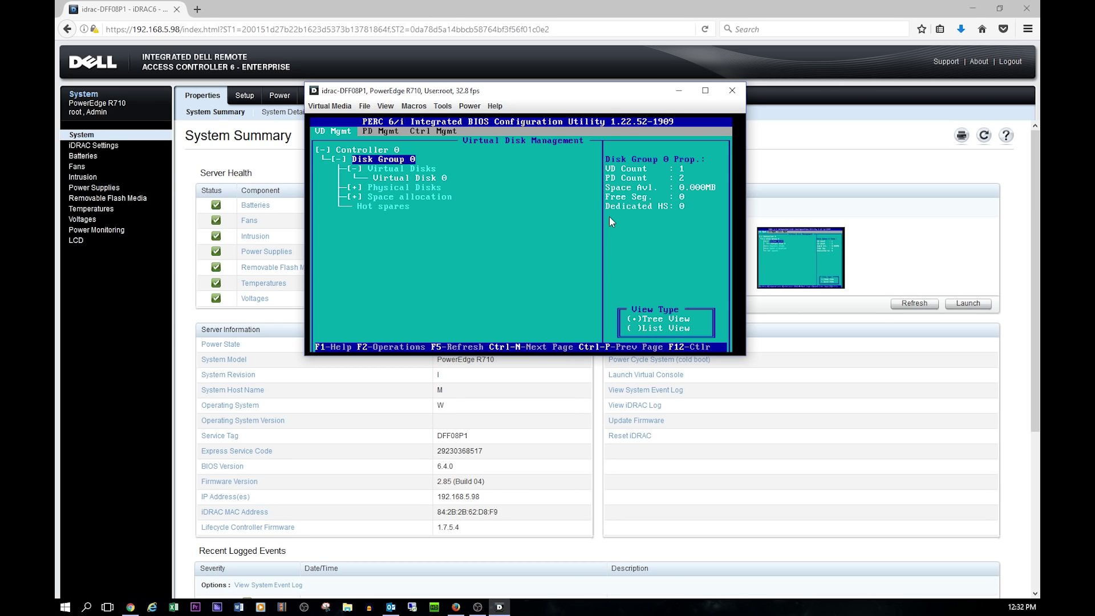
pyautogui.press('Up')
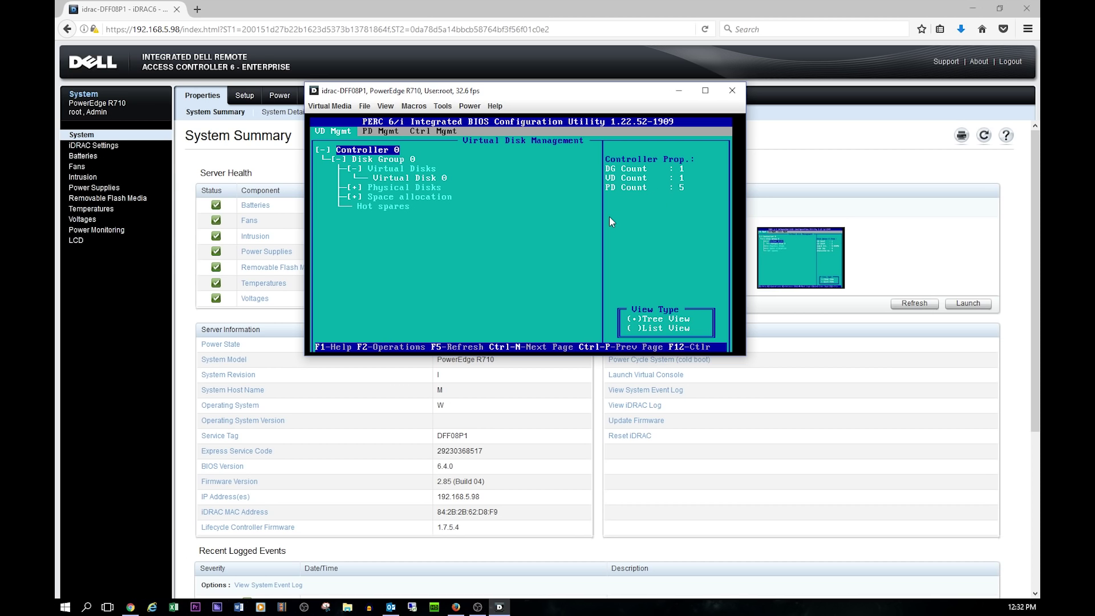
pyautogui.press('Tab')
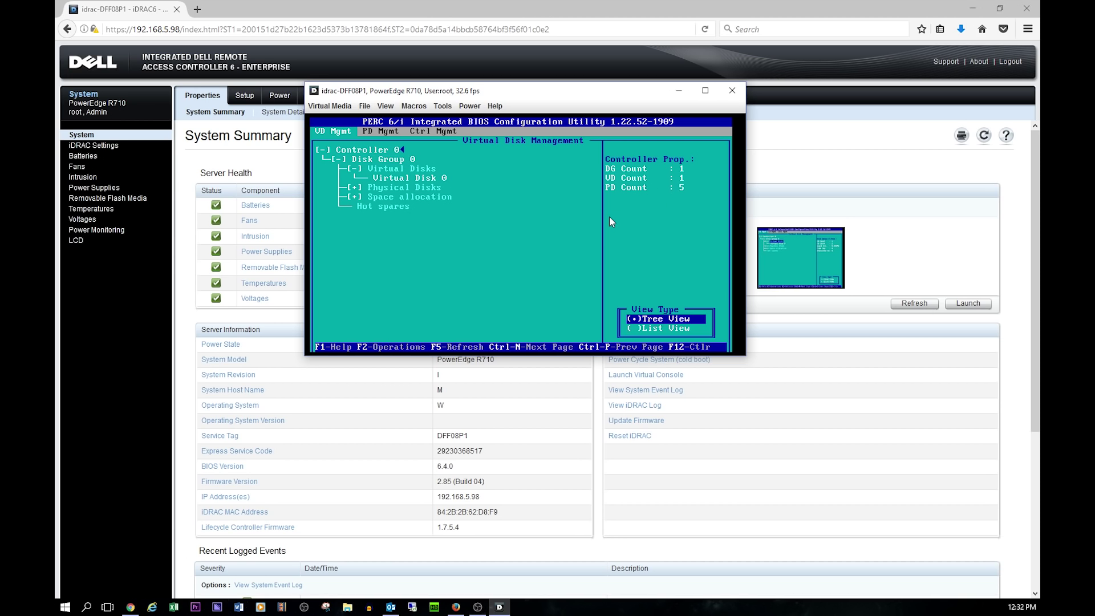
pyautogui.press('Tab')
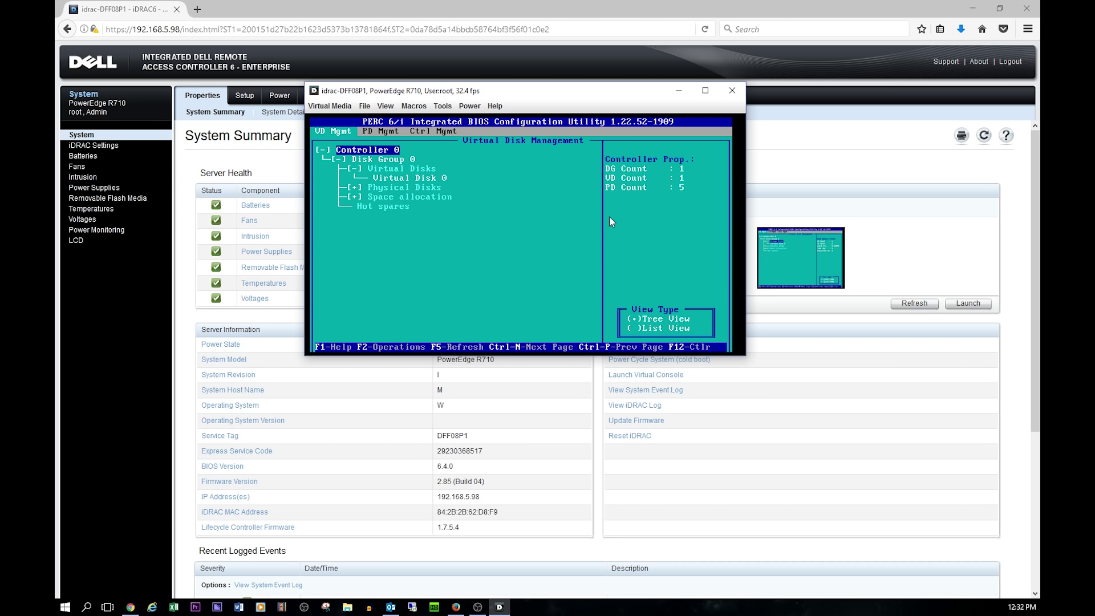
pyautogui.press('Tab')
pyautogui.press('Tab')
pyautogui.press('F2')
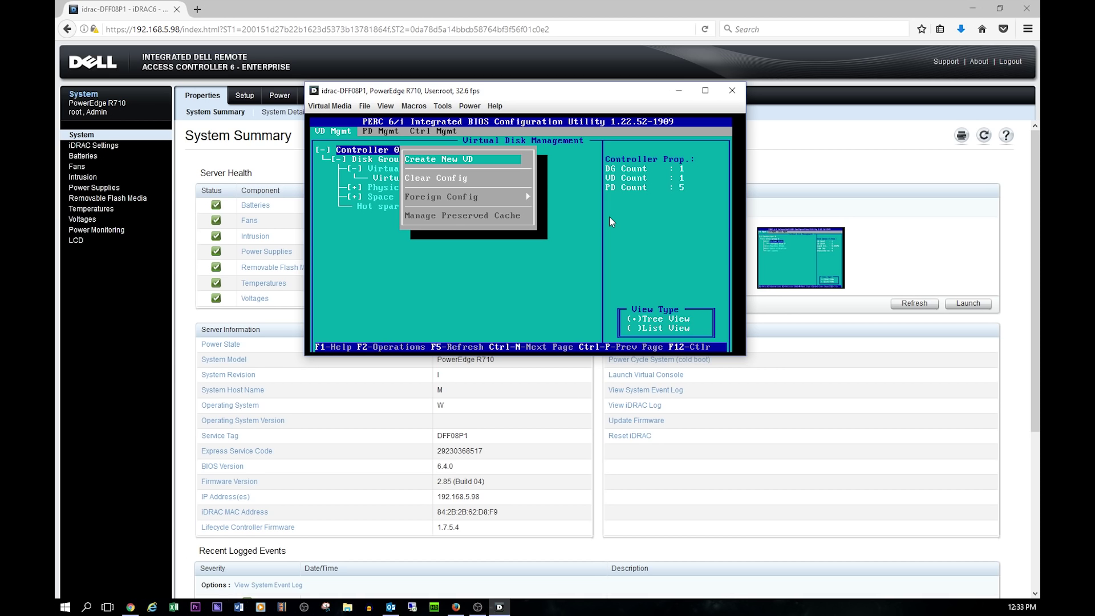
pyautogui.press('Return')
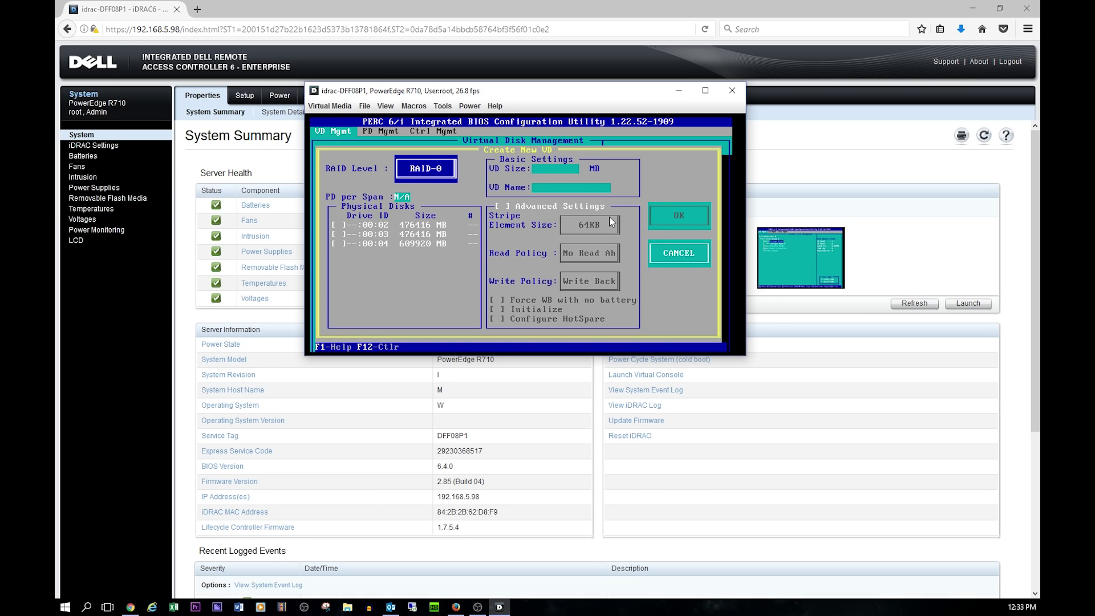
# Include only physical disk 00:02 in the new RAID-0 virtual disk
pyautogui.press('Tab')
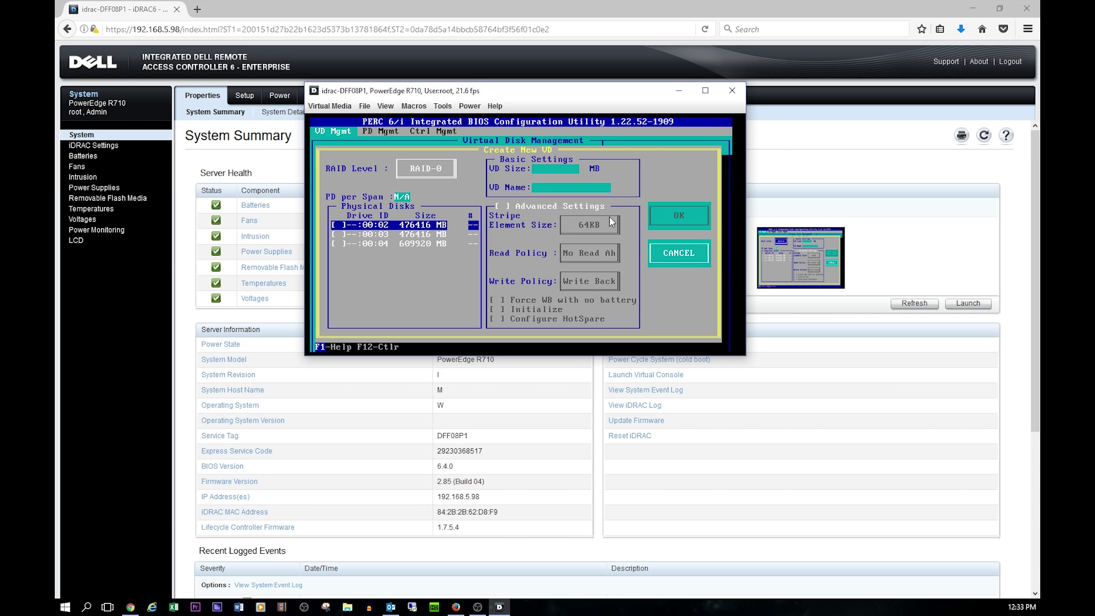
pyautogui.press('space')
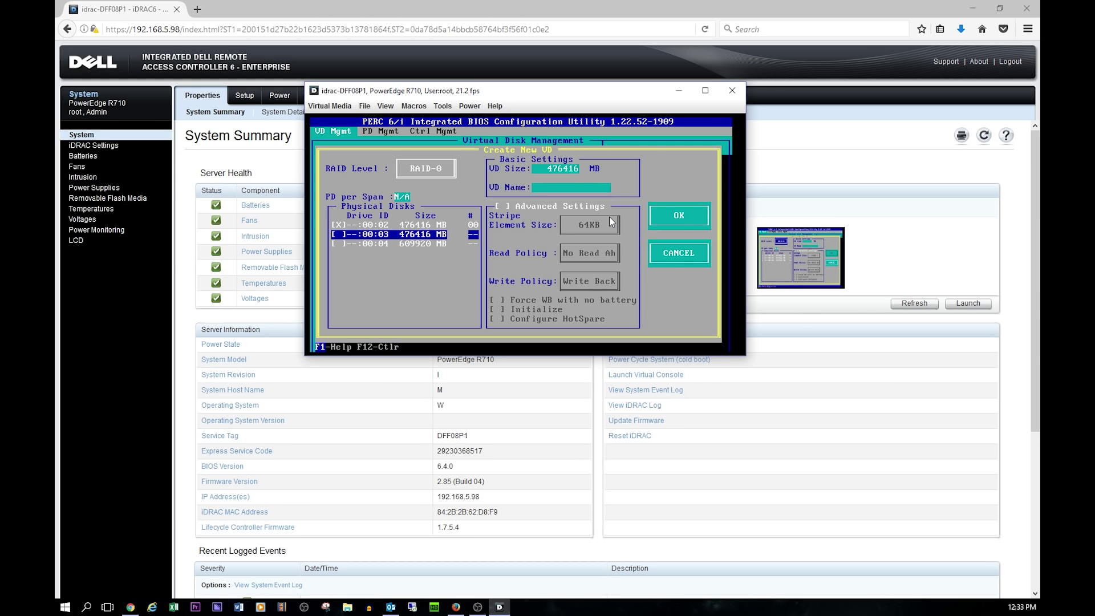
pyautogui.press('Up')
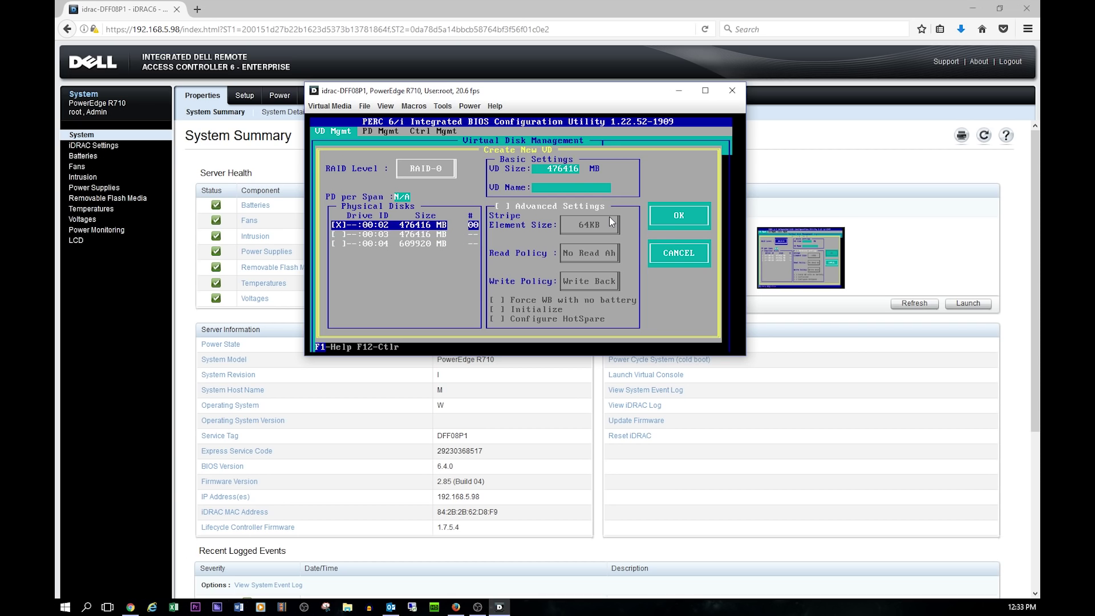
# Name the virtual disk wd500-1 and create it without initialization, acknowledging the notice
pyautogui.press('Tab')
pyautogui.press('Tab')
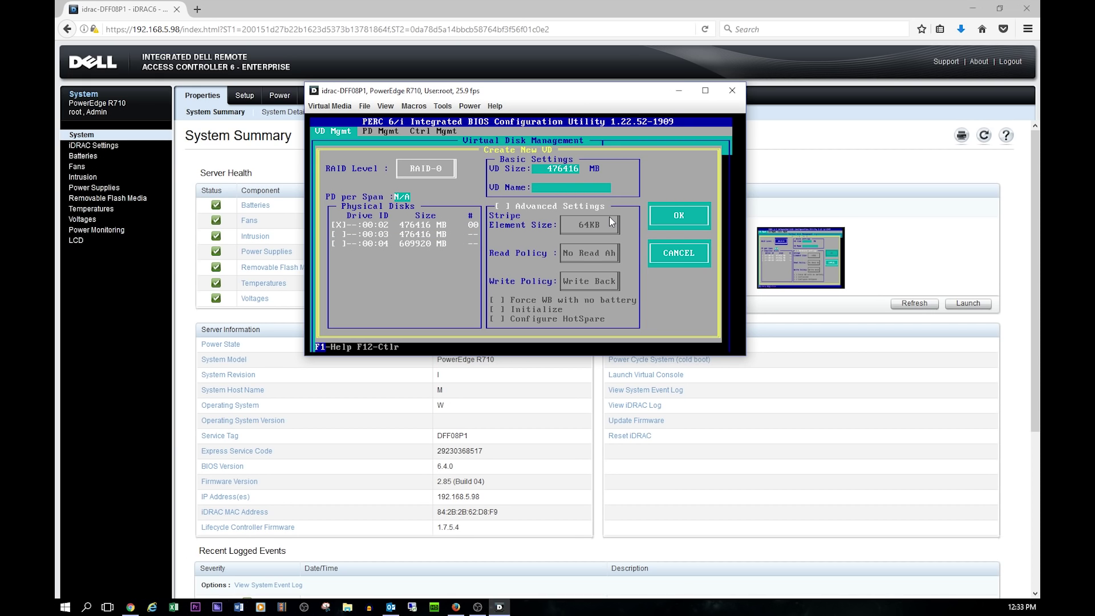
pyautogui.write('hd')
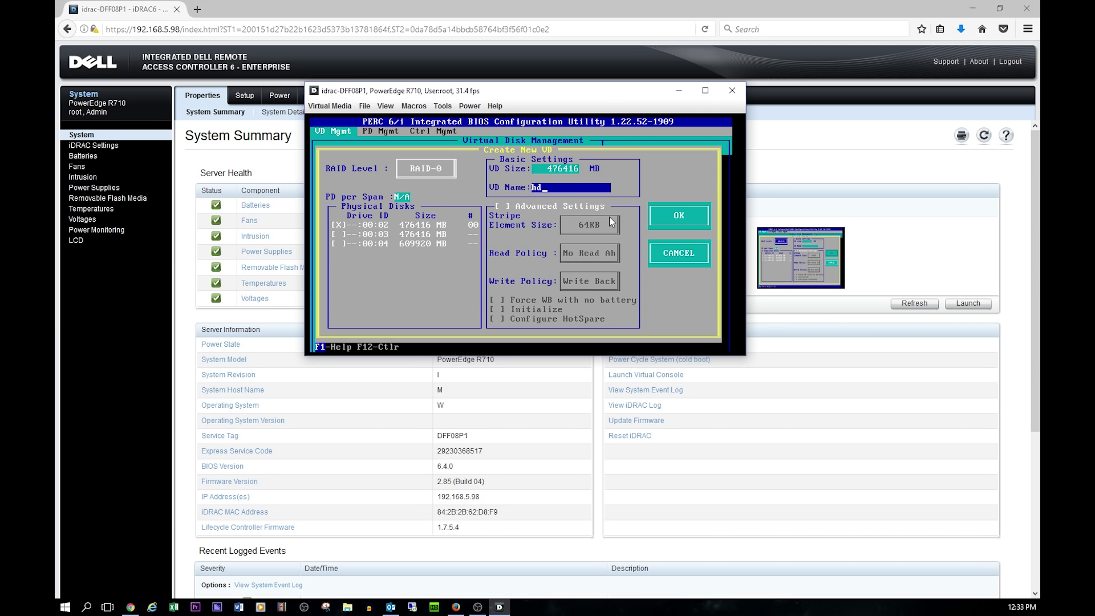
pyautogui.press('BackSpace')
pyautogui.press('BackSpace')
pyautogui.write('wd500-1')
pyautogui.press('Tab')
pyautogui.press('Tab')
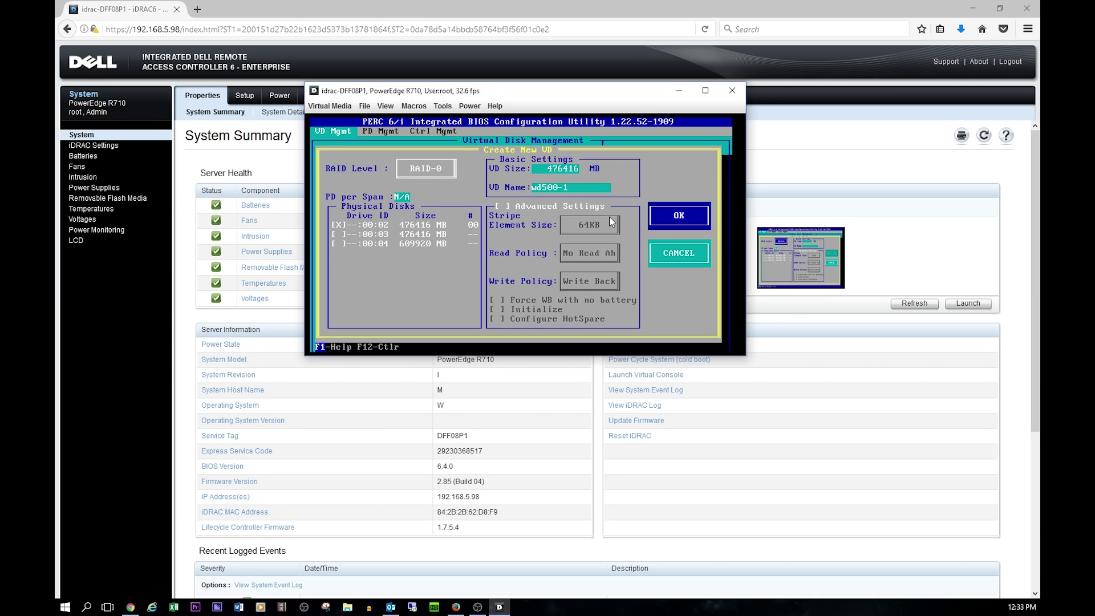
pyautogui.press('Return')
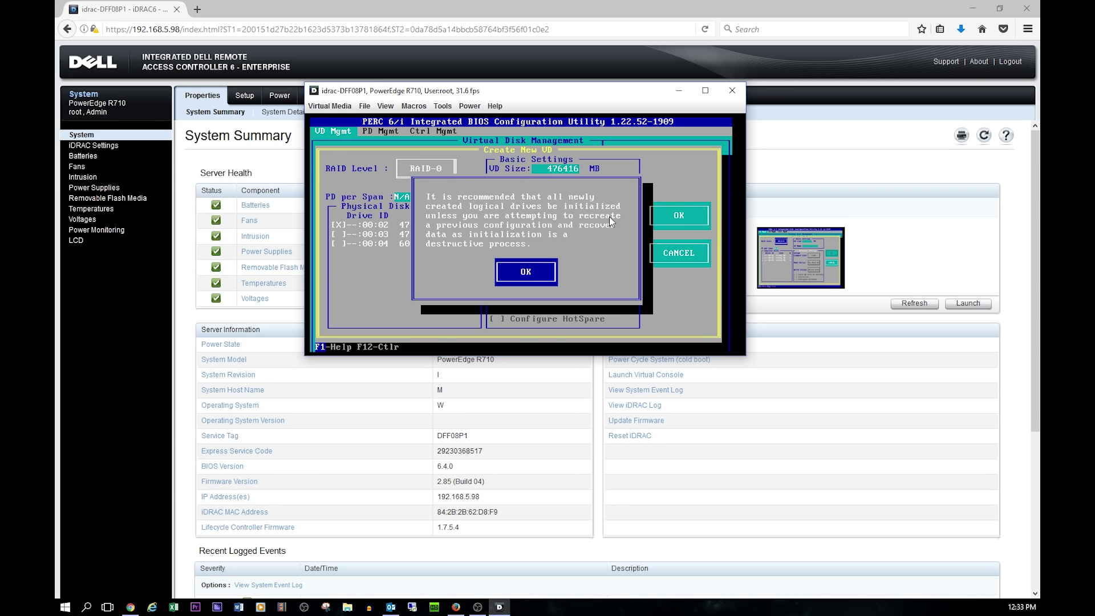
pyautogui.press('Return')
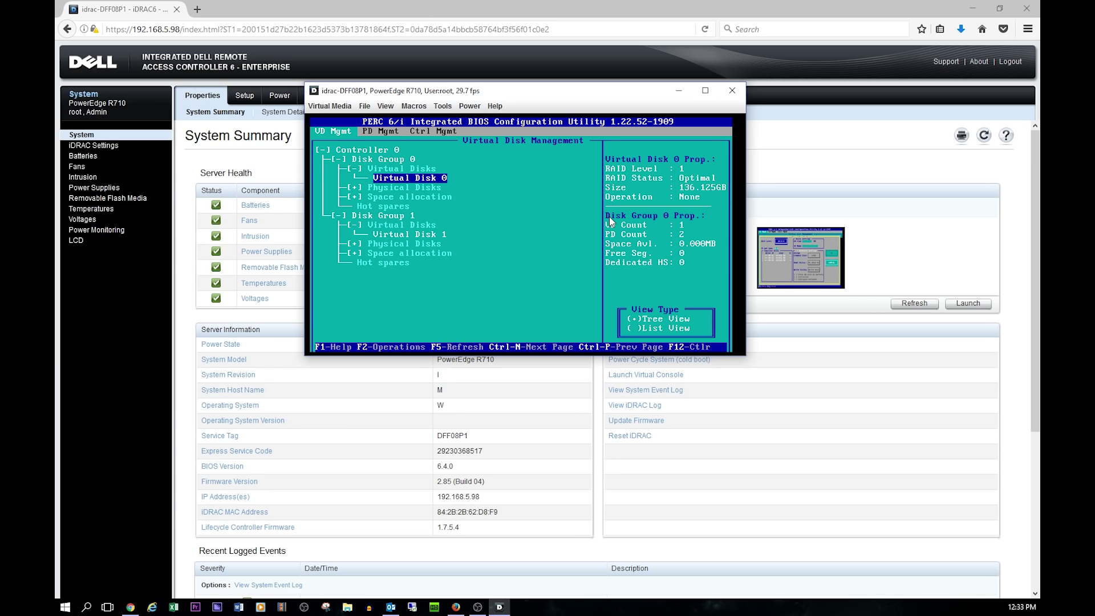
# Start creating another virtual disk on Controller 0
pyautogui.press('F2')
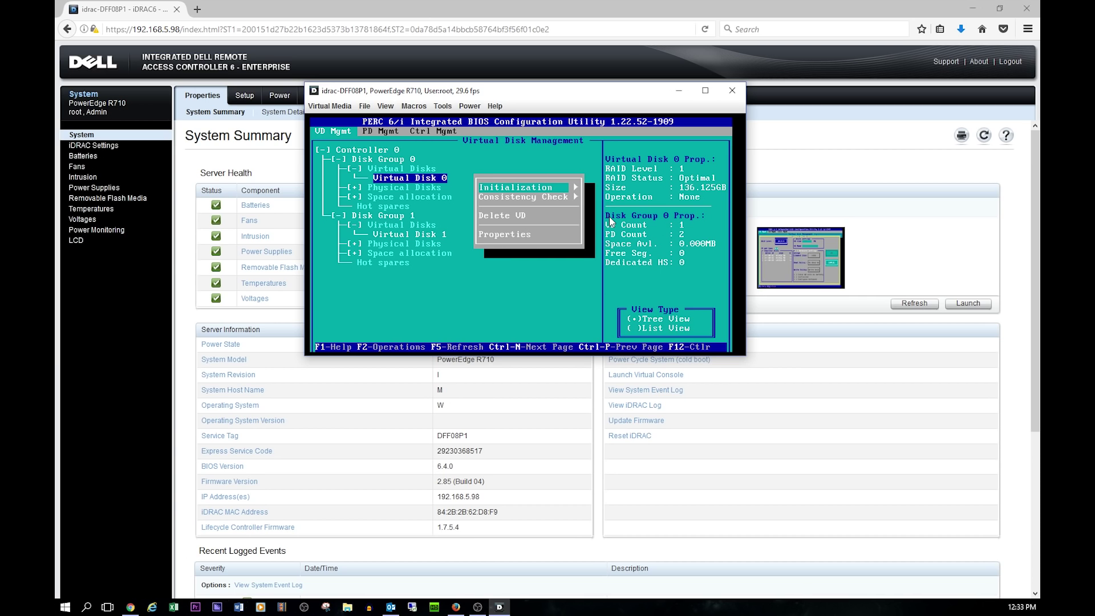
pyautogui.press('Escape')
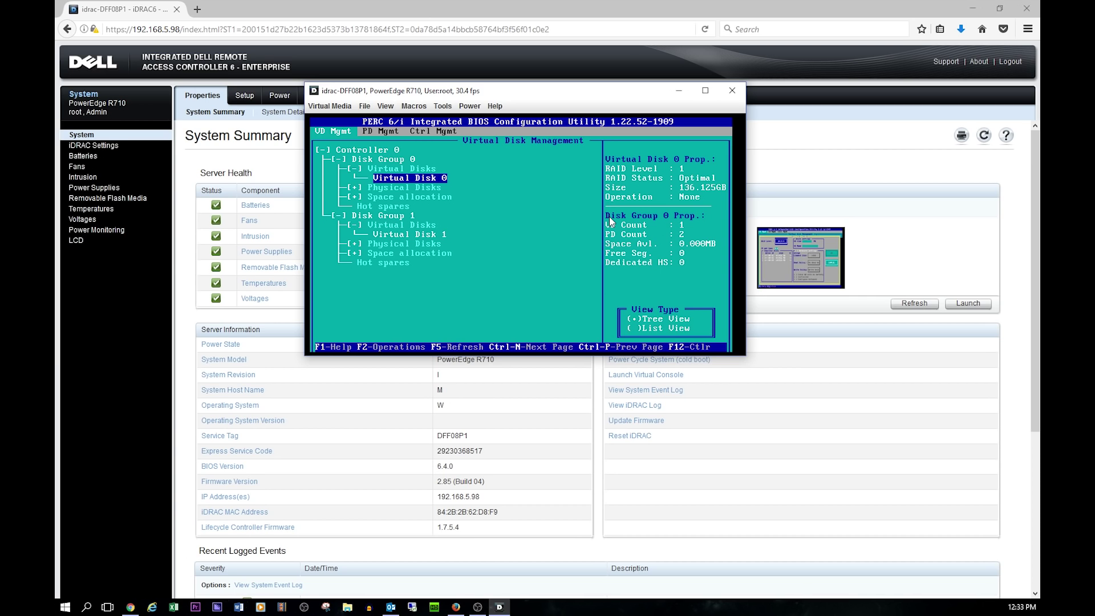
pyautogui.press('Up')
pyautogui.press('Up')
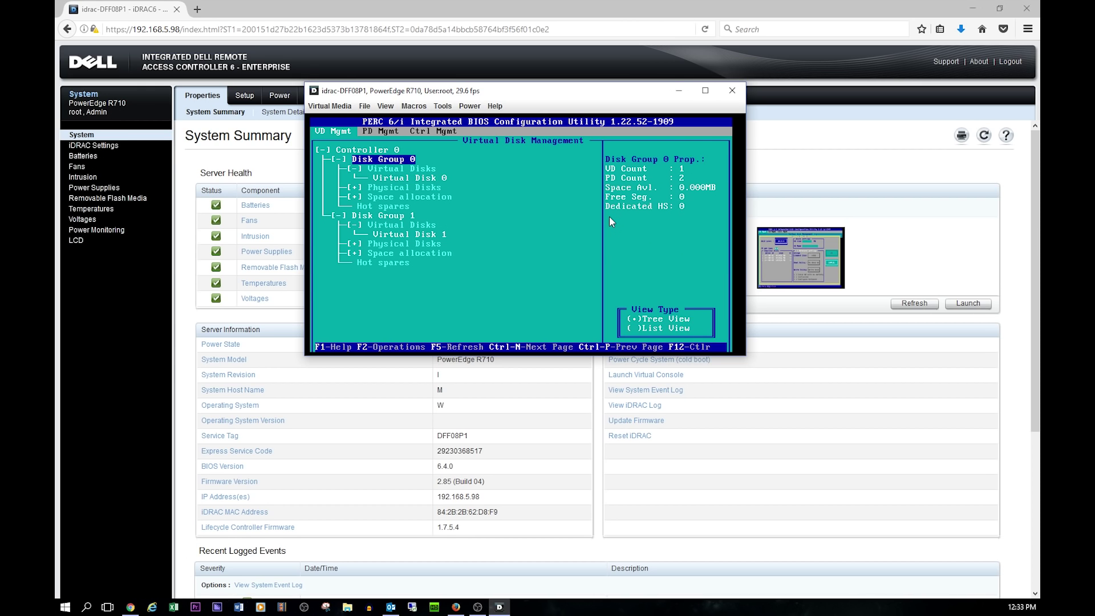
pyautogui.press('F2')
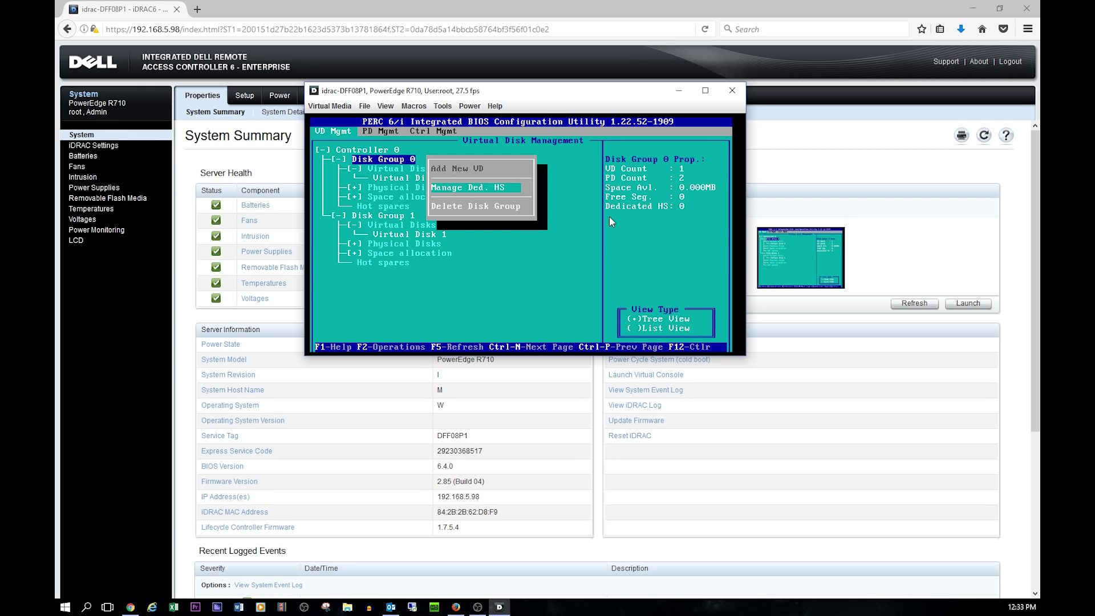
pyautogui.press('Escape')
pyautogui.press('Up')
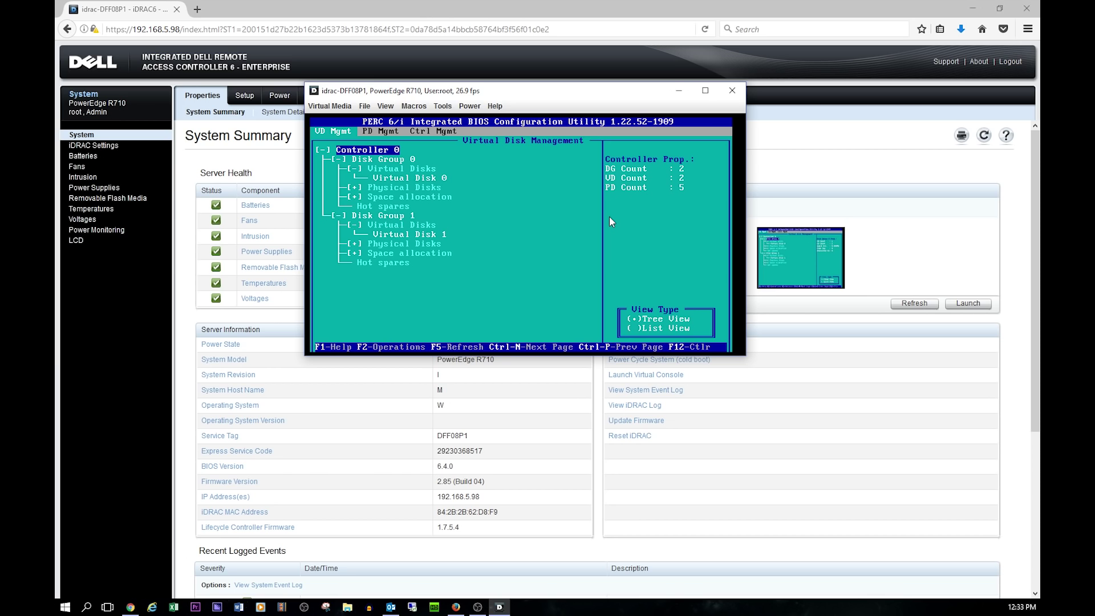
pyautogui.press('F2')
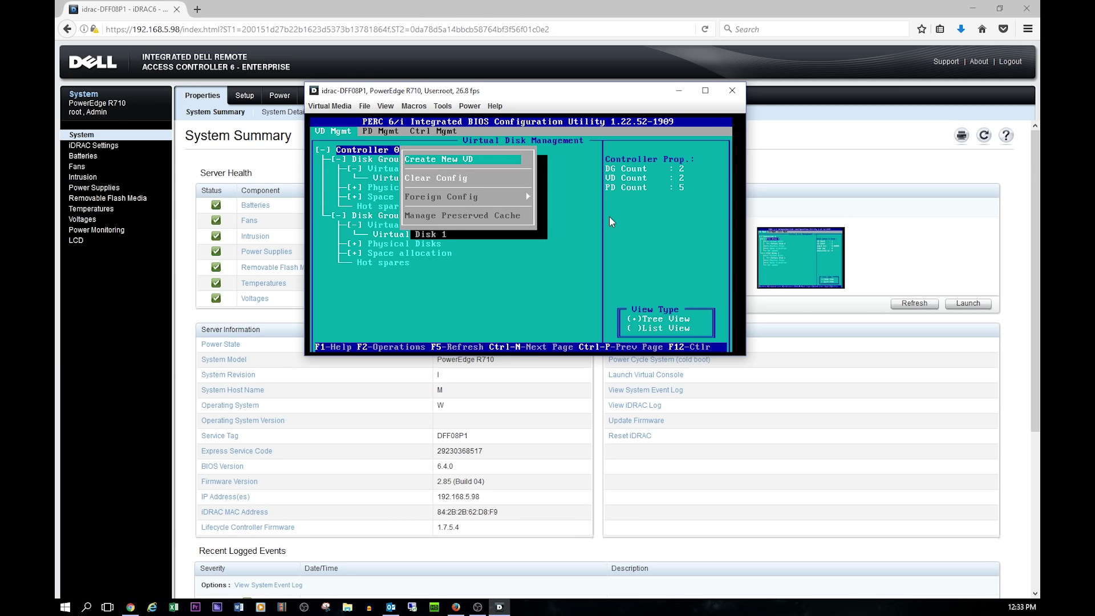
pyautogui.press('Return')
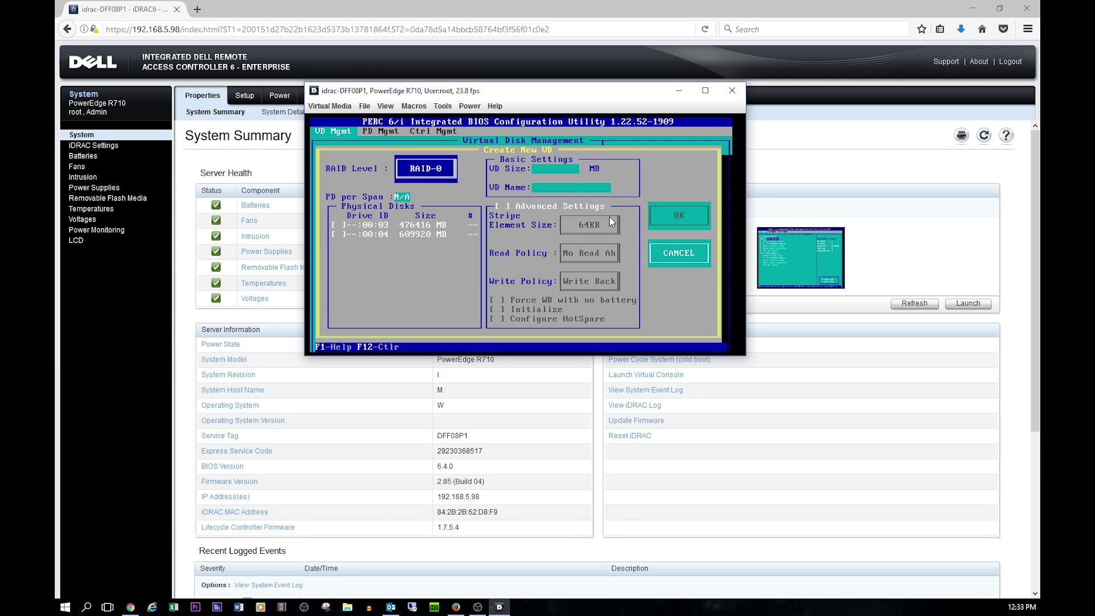
# Include only physical disk 00:03 in the RAID-0 virtual disk, name it wd500-2, and create it without initialization, acknowledging the notice
pyautogui.press('Tab')
pyautogui.press('space')
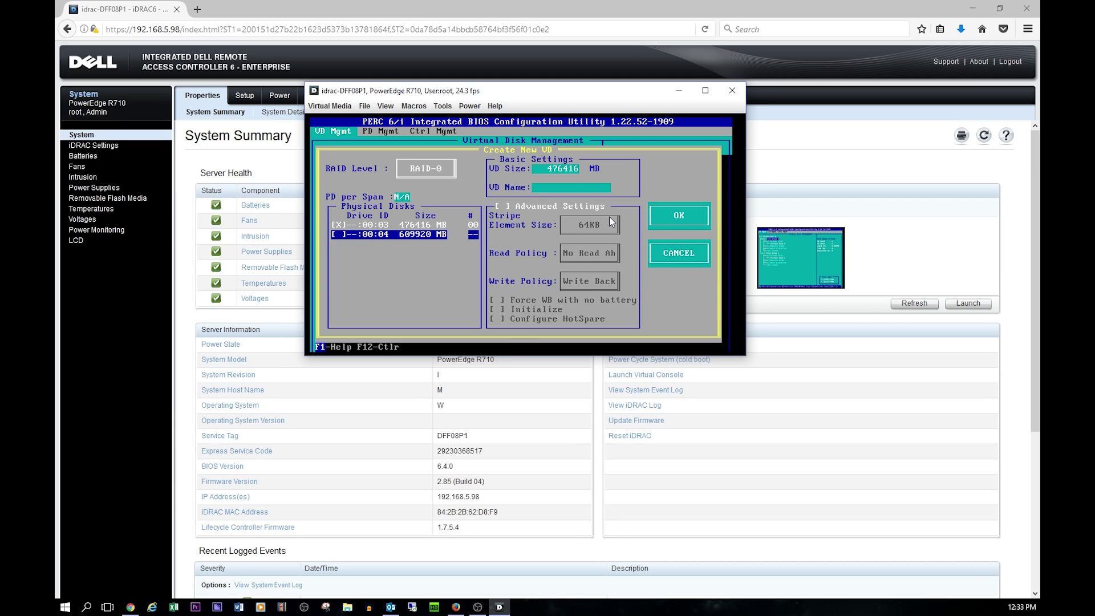
pyautogui.press('Tab')
pyautogui.press('Tab')
pyautogui.write('w')
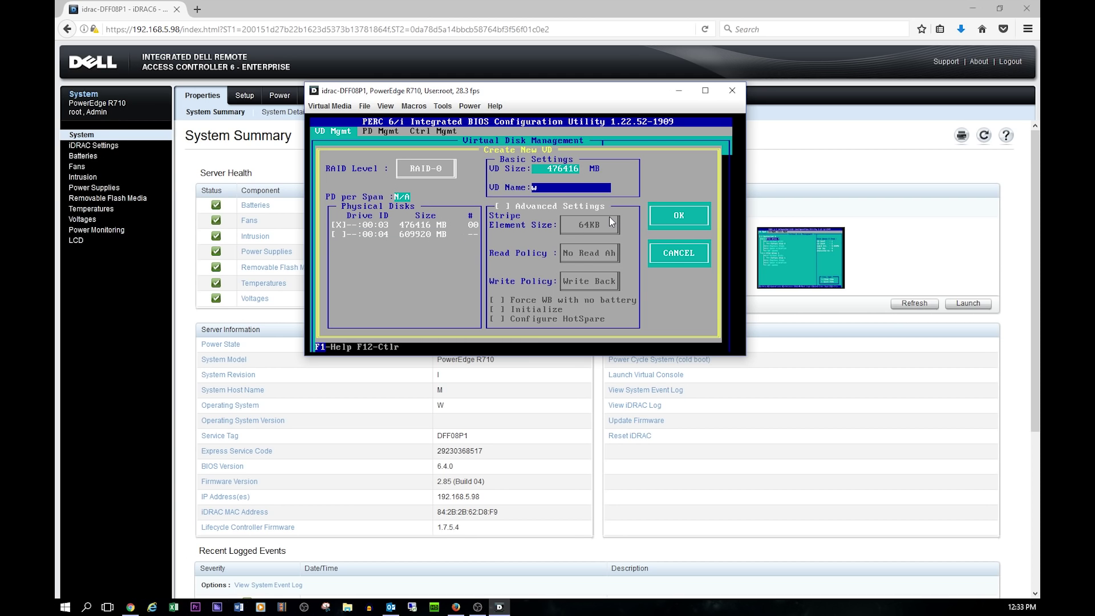
pyautogui.write('d500-2')
pyautogui.press('Tab')
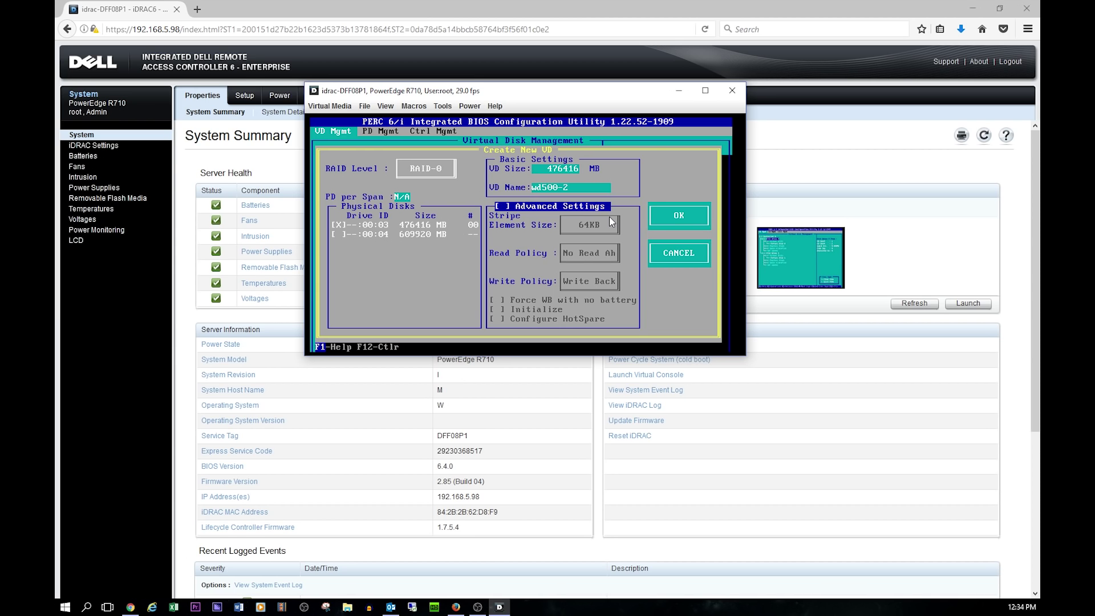
pyautogui.press('Tab')
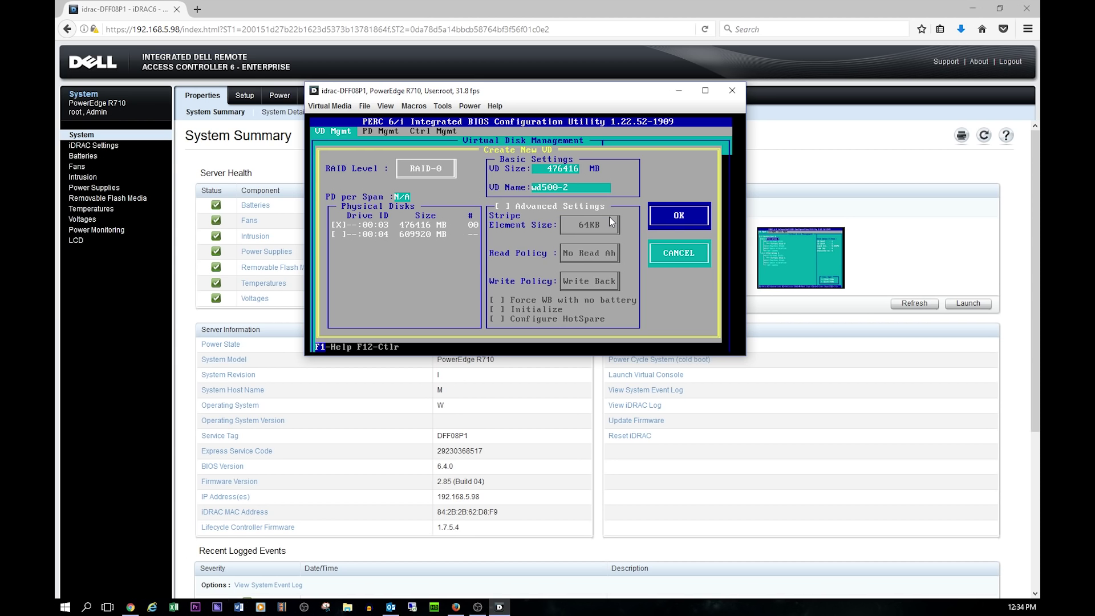
pyautogui.press('Return')
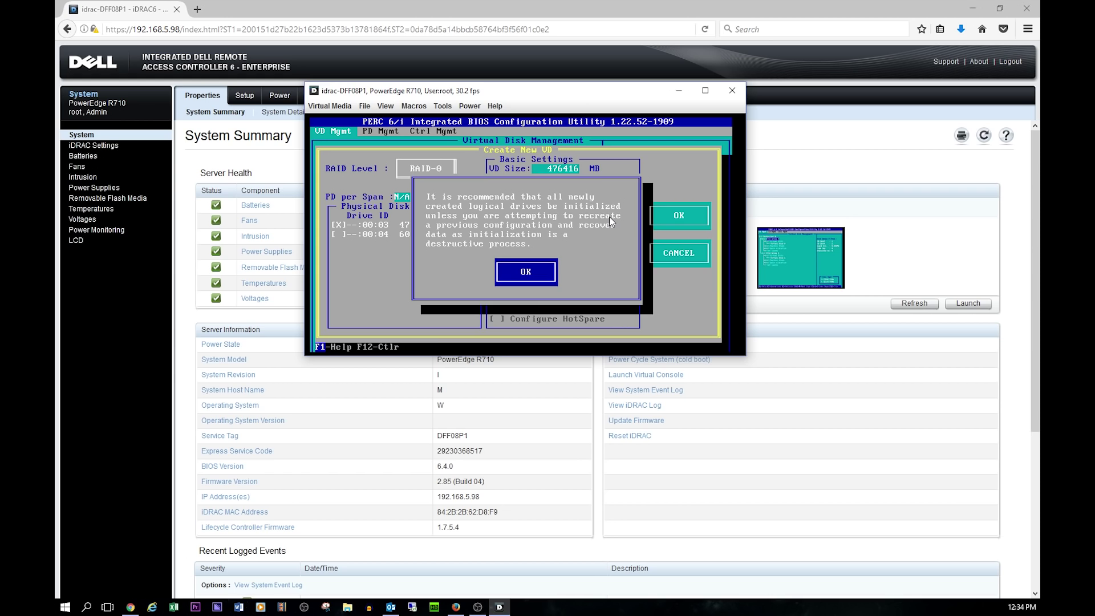
pyautogui.press('Return')
# Start creating another virtual disk on Controller 0 and include physical disk 00:04 in it
pyautogui.press('Up')
pyautogui.press('Up')
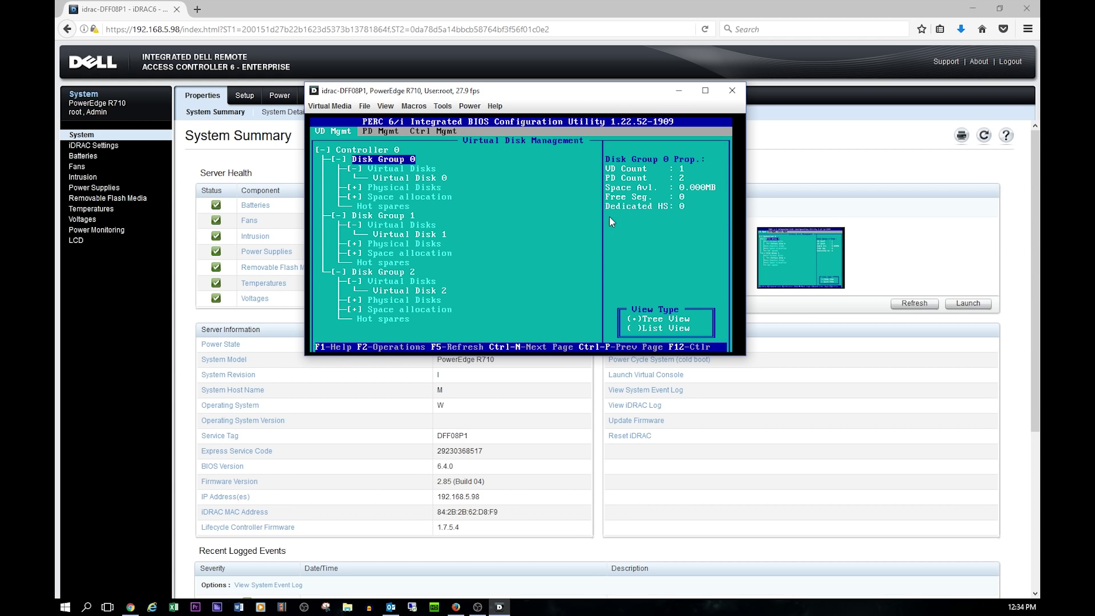
pyautogui.press('Up')
pyautogui.press('F2')
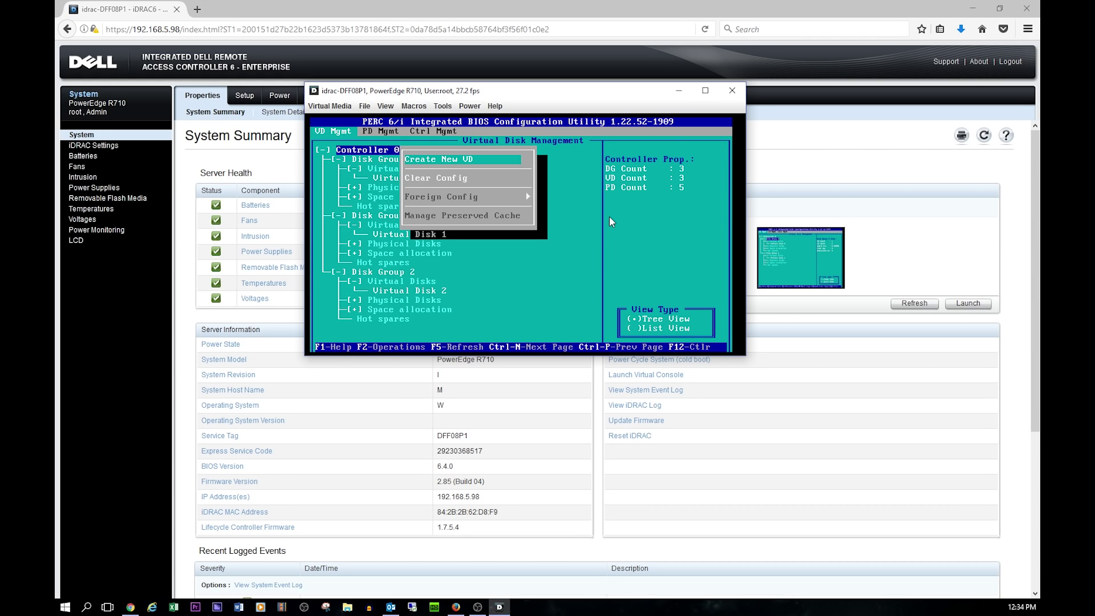
pyautogui.press('Return')
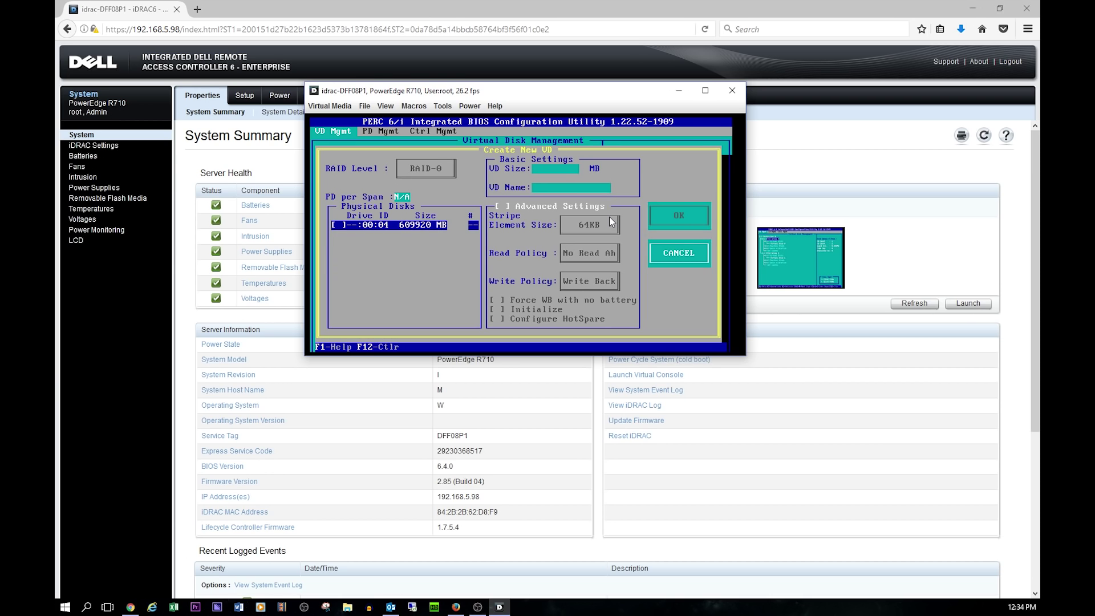
pyautogui.press('Tab')
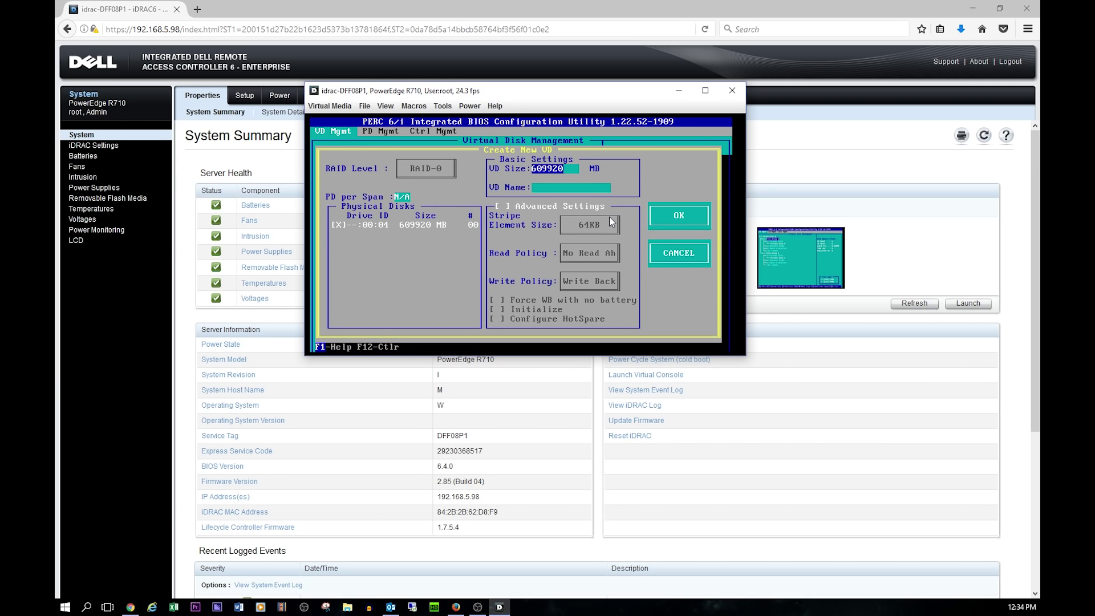
# Name the virtual disk wd-640-1 and create it without initialization, acknowledging the notice
pyautogui.press('Tab')
pyautogui.write('wd')
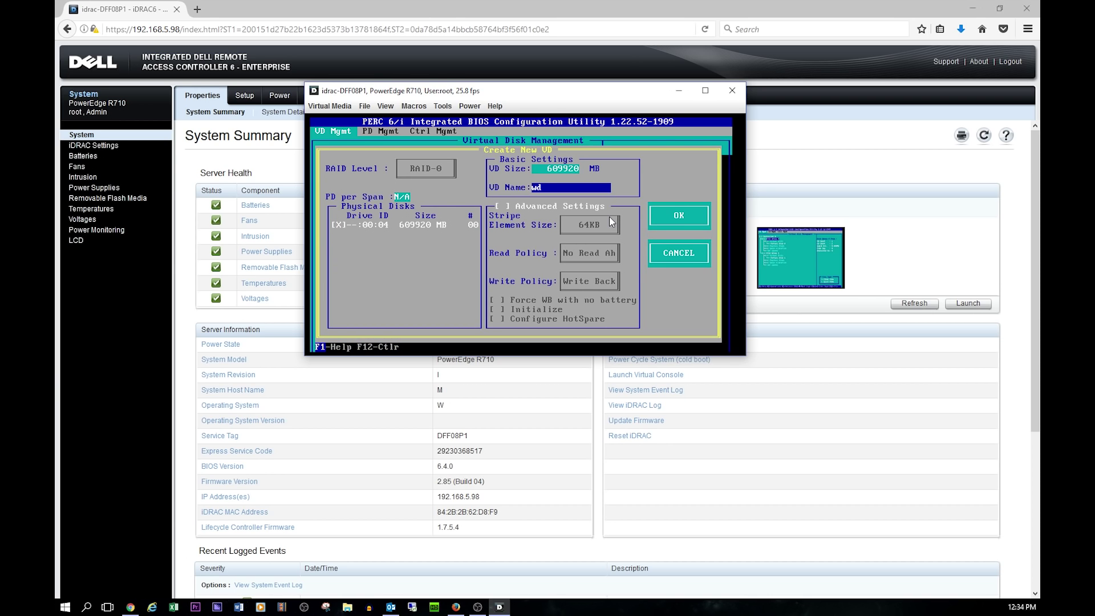
pyautogui.write('-640-1')
pyautogui.press('Tab')
pyautogui.press('Tab')
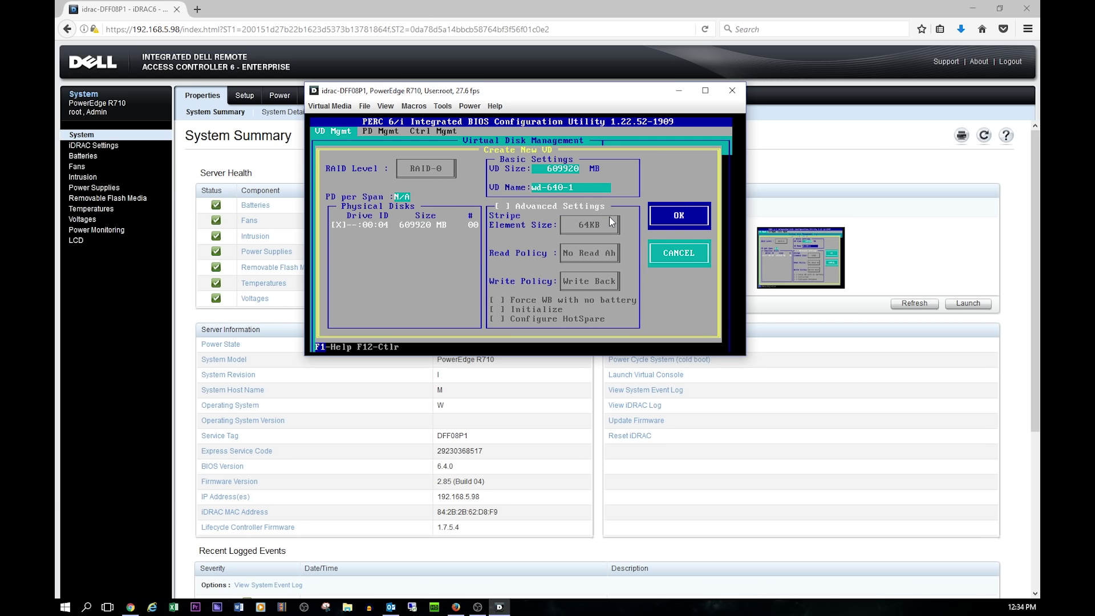
pyautogui.press('Return')
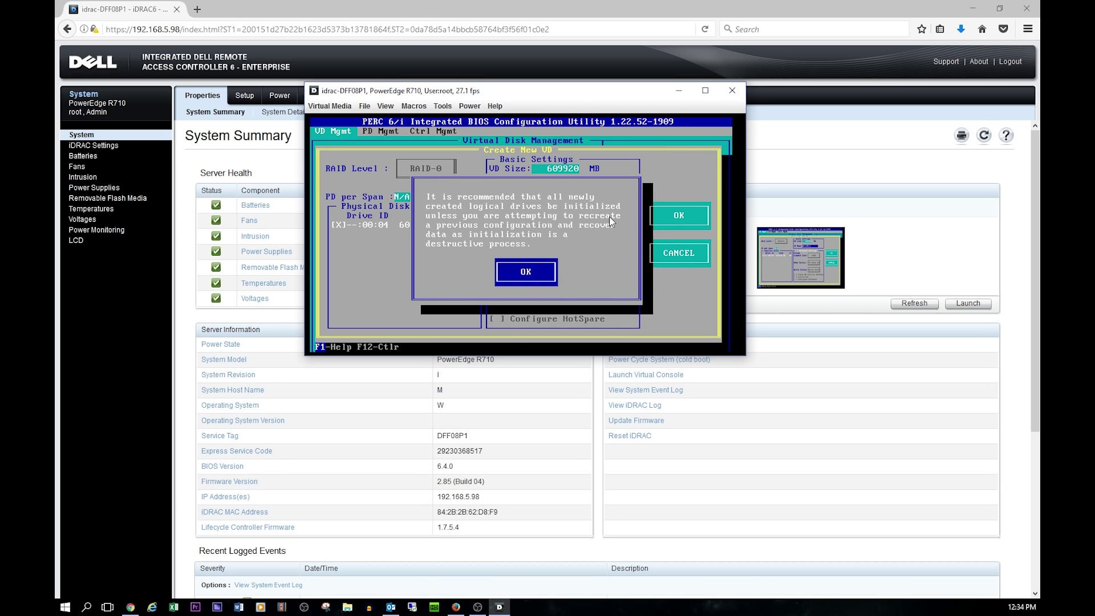
pyautogui.press('Return')
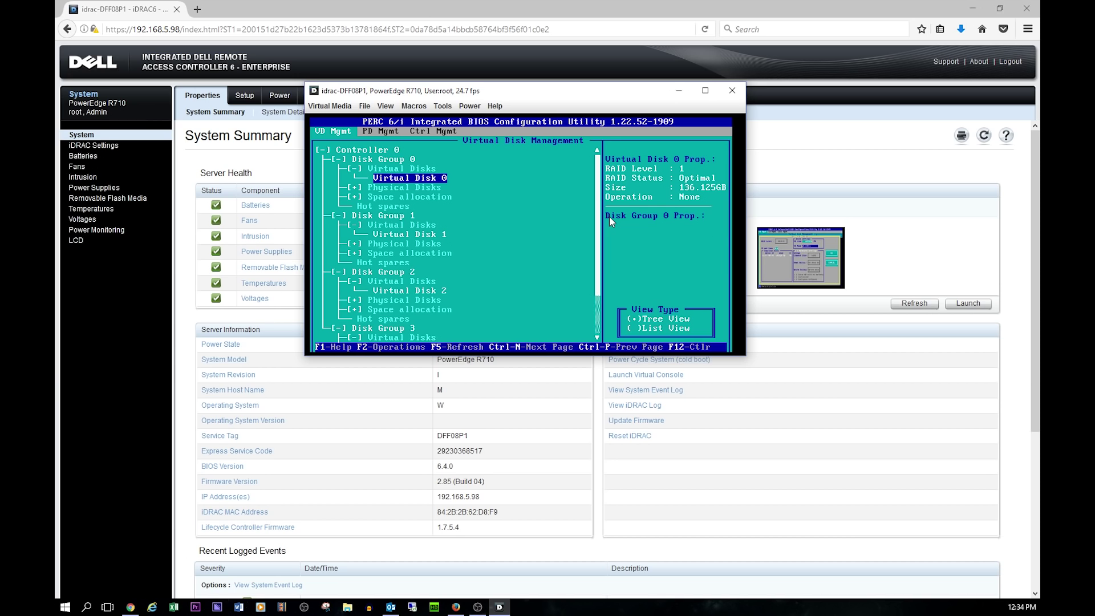
# Review the properties of Virtual Disks 1, 2 and 3 in the virtual disk management tree
pyautogui.press('Down')
pyautogui.press('Down')
pyautogui.press('Down')
pyautogui.press('Down')
pyautogui.press('Down')
pyautogui.press('Down')
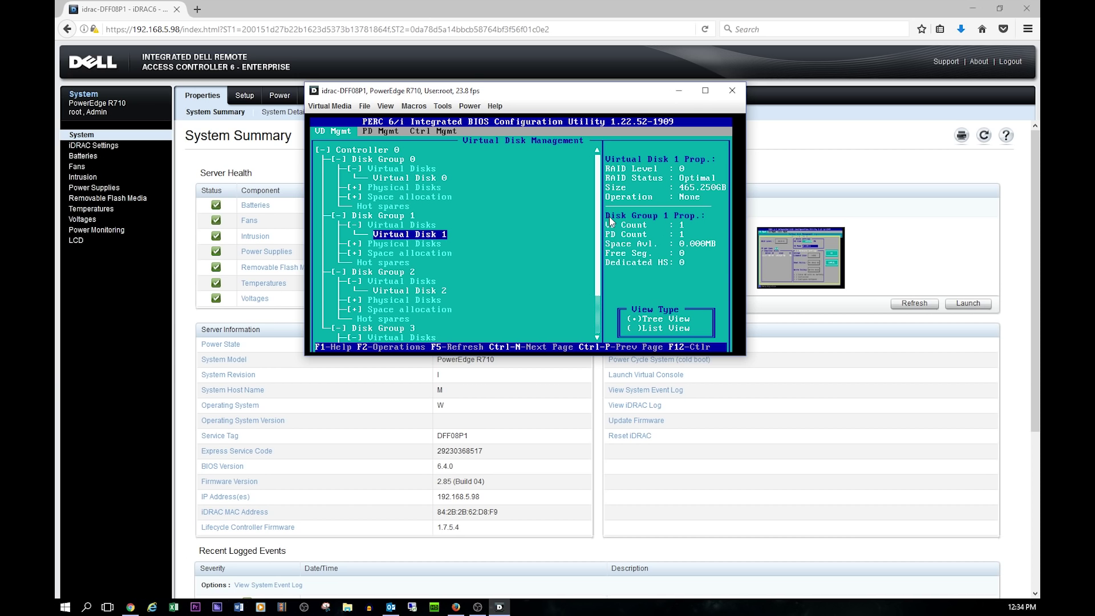
pyautogui.press('Down')
pyautogui.press('Down')
pyautogui.press('Down')
pyautogui.press('Down')
pyautogui.press('Down')
pyautogui.press('Down')
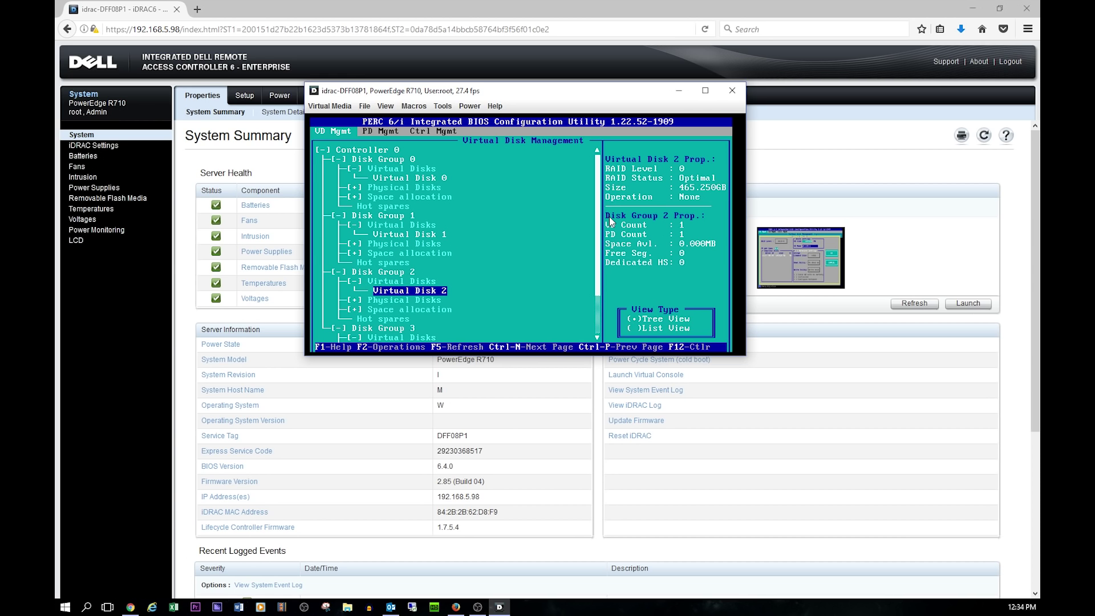
pyautogui.press('Down')
pyautogui.press('Down')
pyautogui.press('Down')
pyautogui.press('Down')
pyautogui.press('Down')
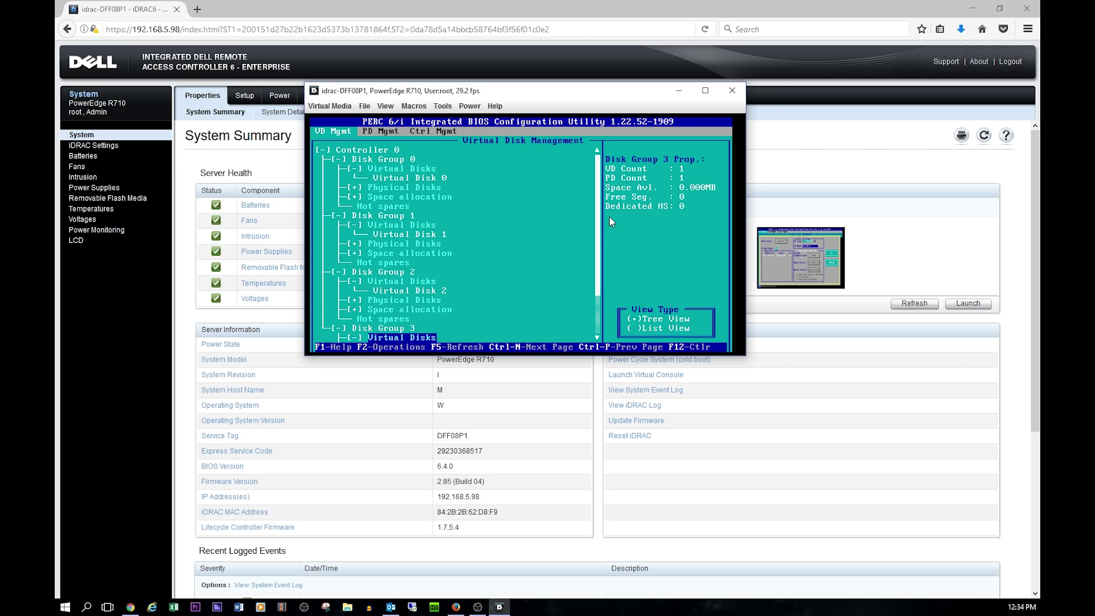
pyautogui.press('Down')
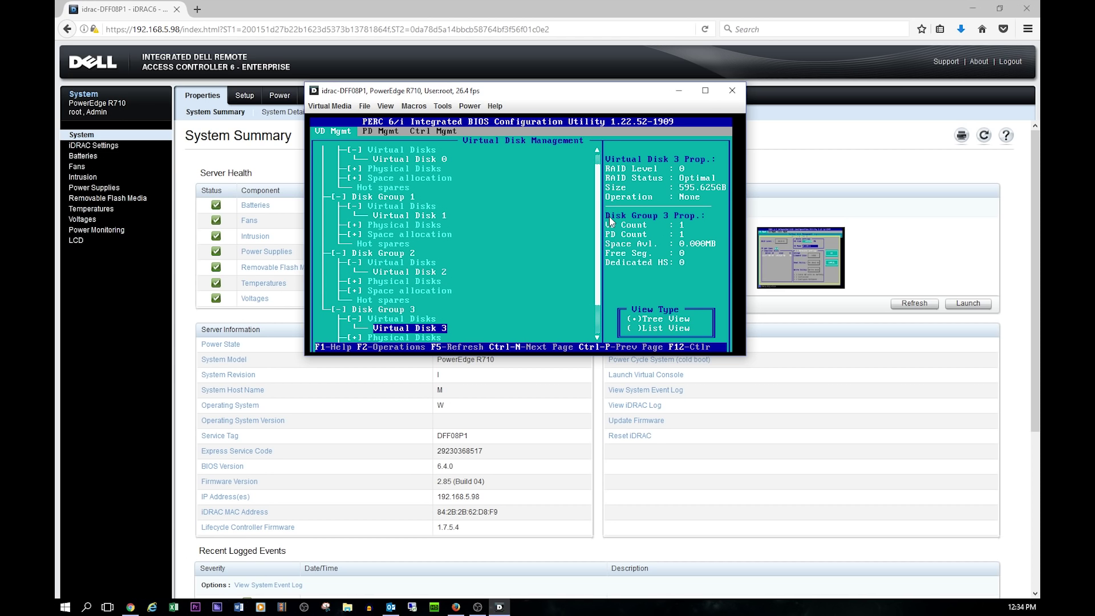
# Go back up through the disk groups to Controller 0 and check the controller's properties
pyautogui.press('Up')
pyautogui.press('Up')
pyautogui.press('Up')
pyautogui.press('Up')
pyautogui.press('Up')
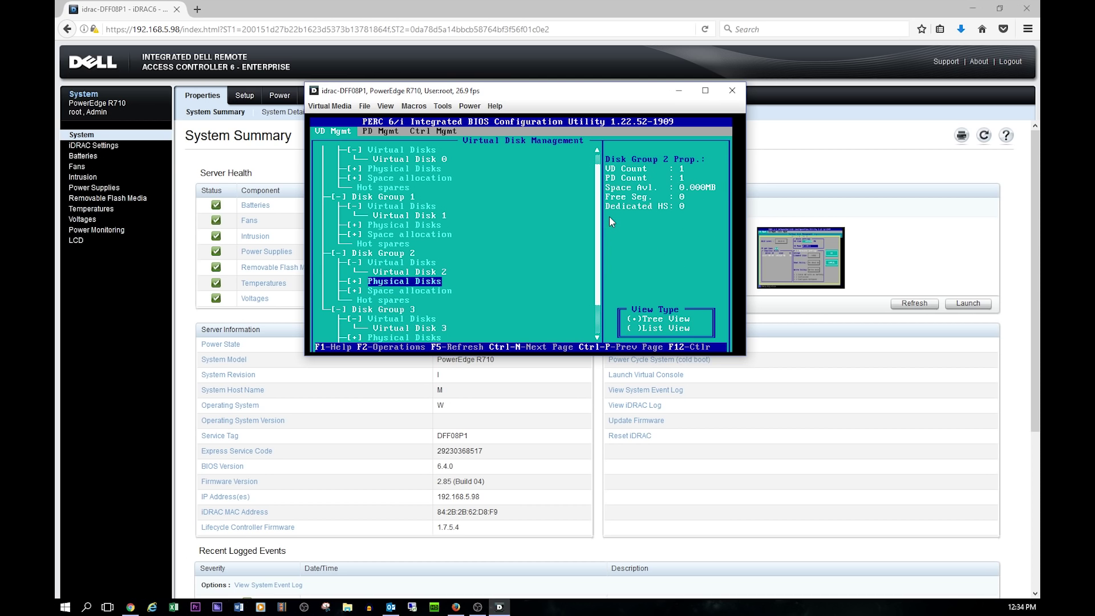
pyautogui.press('Up')
pyautogui.press('Up')
pyautogui.press('Up')
pyautogui.press('Up')
pyautogui.press('Up')
pyautogui.press('Up')
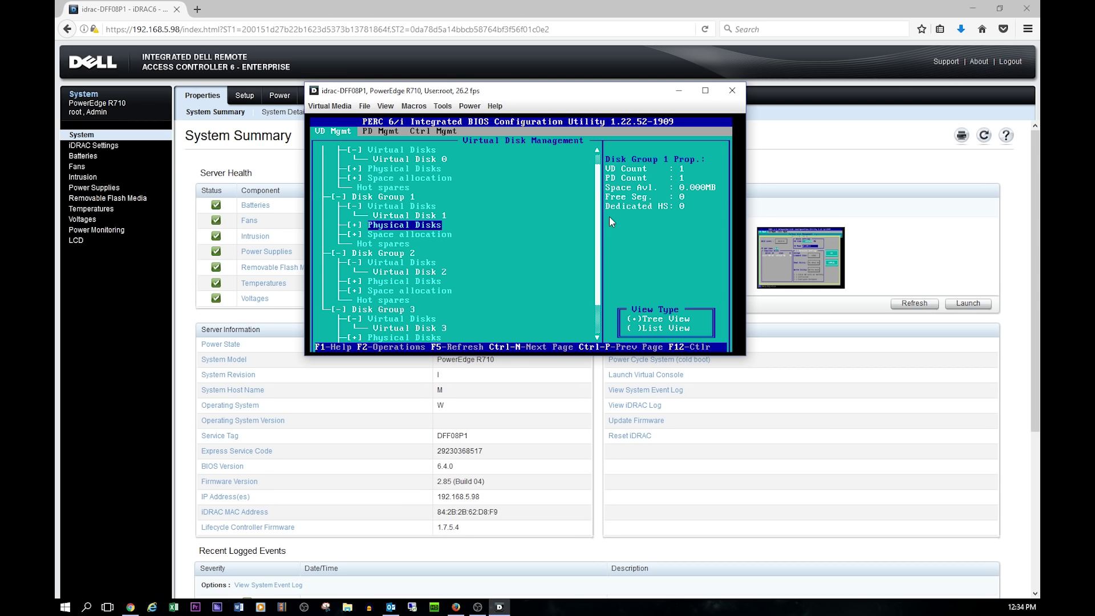
pyautogui.press('Up')
pyautogui.press('Up')
pyautogui.press('Up')
pyautogui.press('Up')
pyautogui.press('Up')
pyautogui.press('Up')
pyautogui.press('Up')
pyautogui.press('Up')
pyautogui.press('Up')
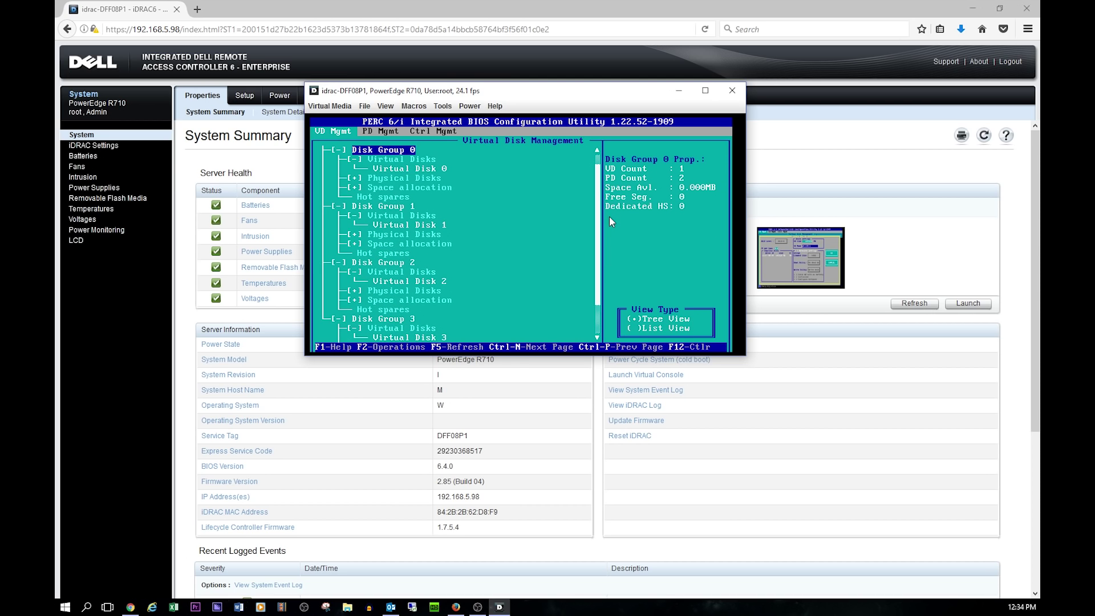
pyautogui.press('Up')
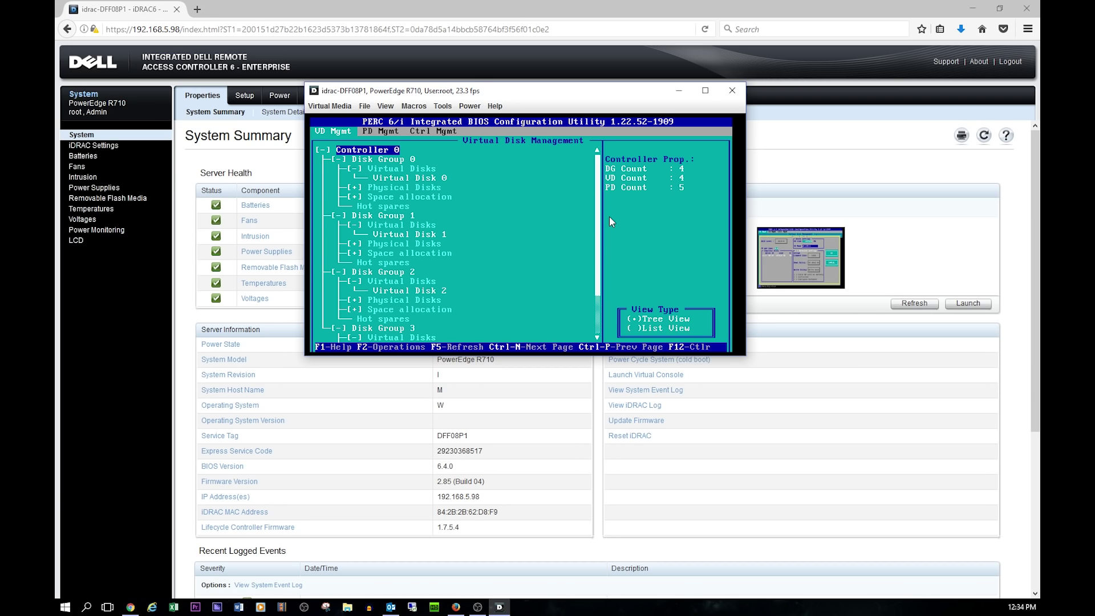
pyautogui.press('Escape')
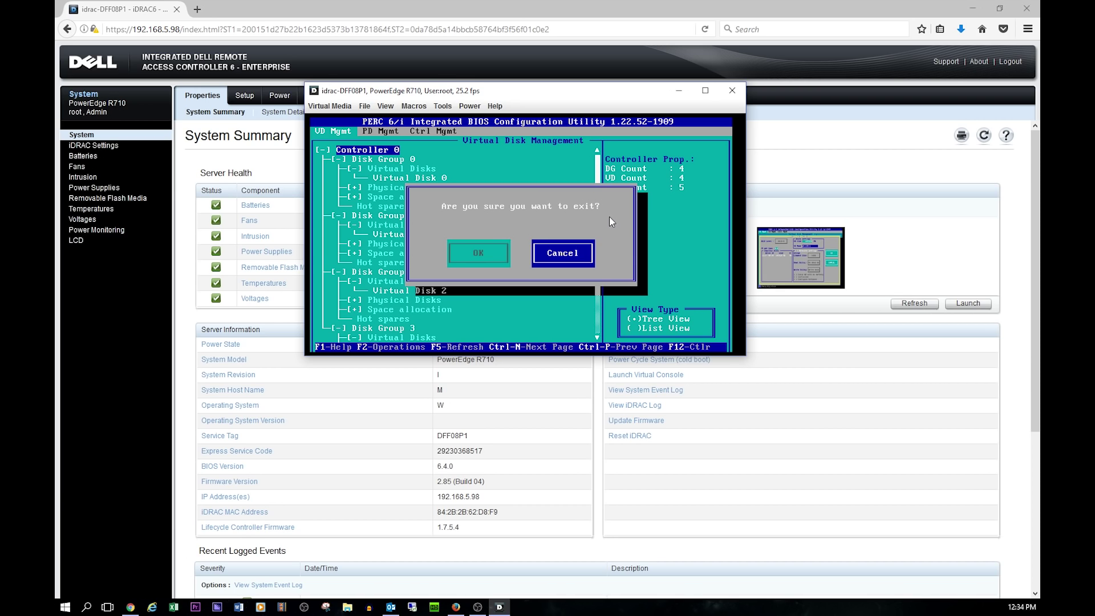
pyautogui.press('Left')
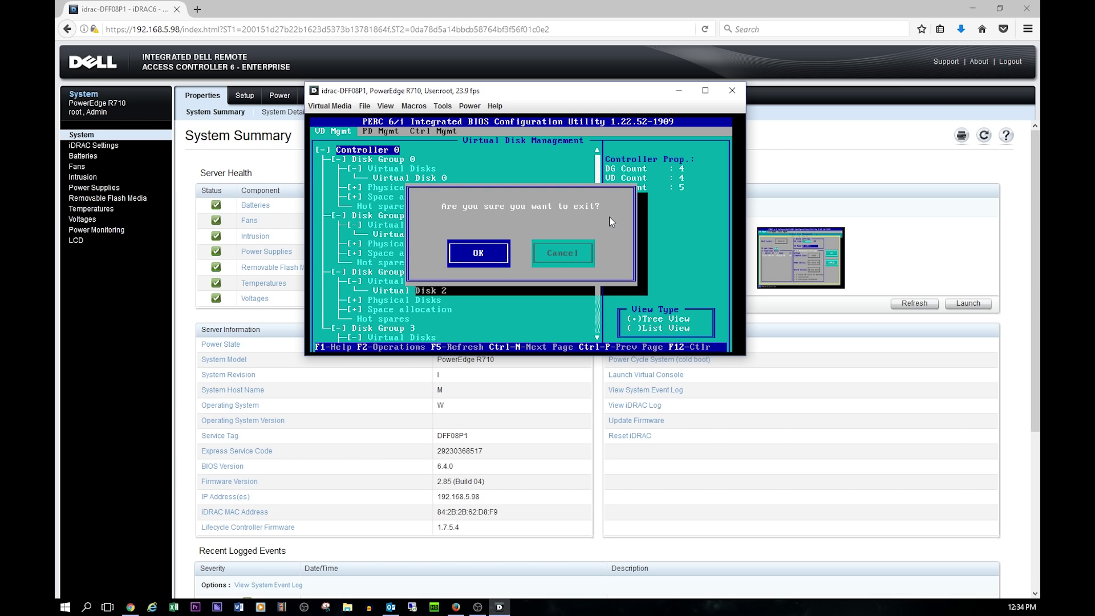
pyautogui.press('Right')
pyautogui.press('Left')
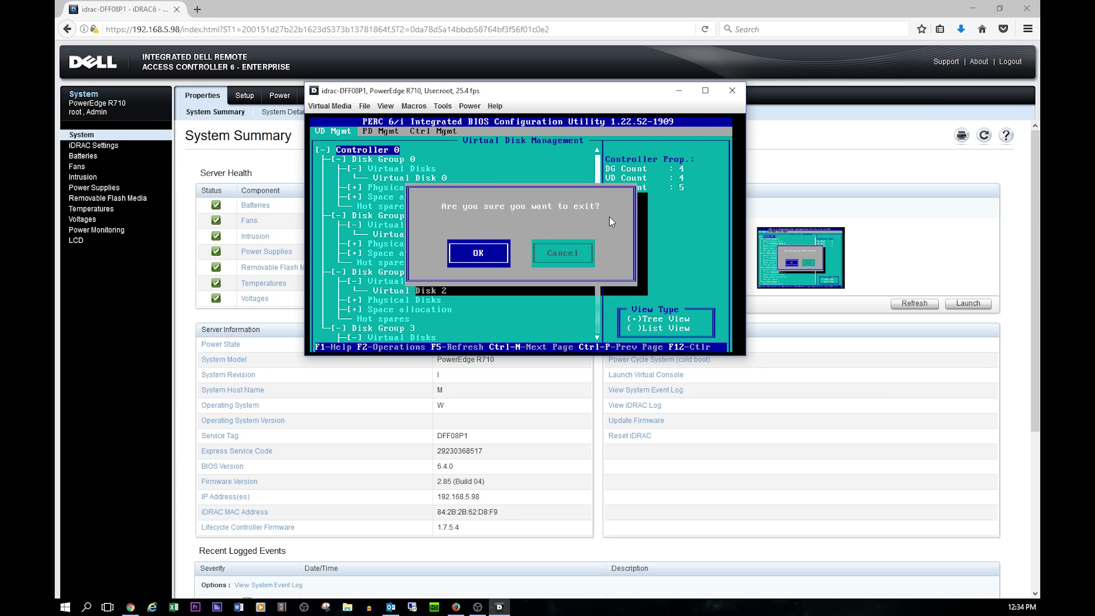
pyautogui.press('Escape')
pyautogui.press('F2')
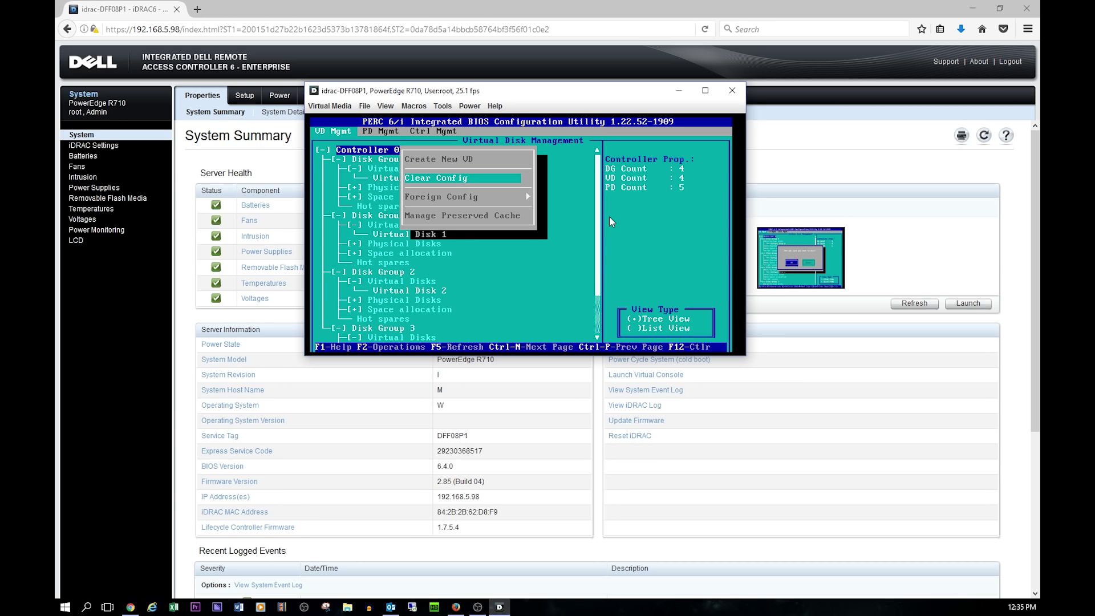
pyautogui.press('Escape')
# Exit the PERC configuration utility, confirming the exit, and send the Ctrl+Alt+Del macro to reboot the server
pyautogui.press('Escape')
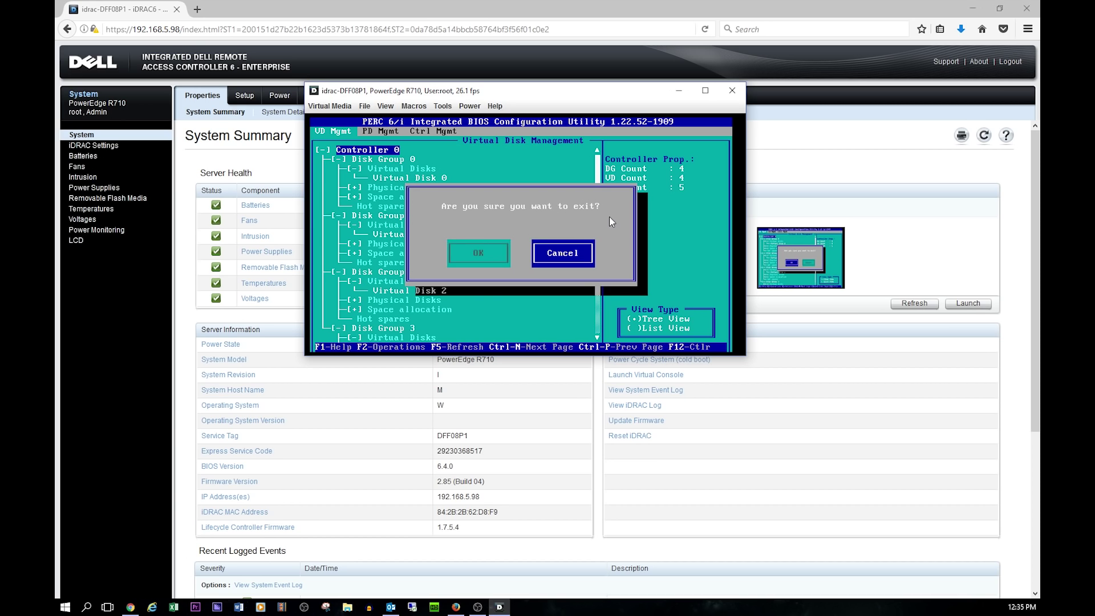
pyautogui.press('Left')
pyautogui.press('Return')
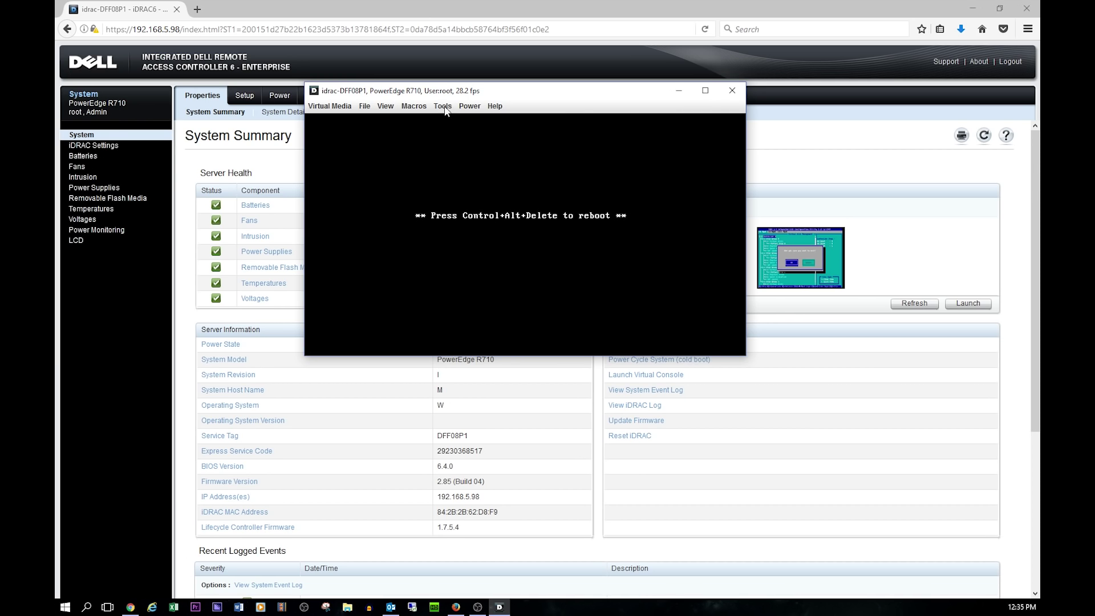
pyautogui.click(414, 106)
pyautogui.click(418, 121)
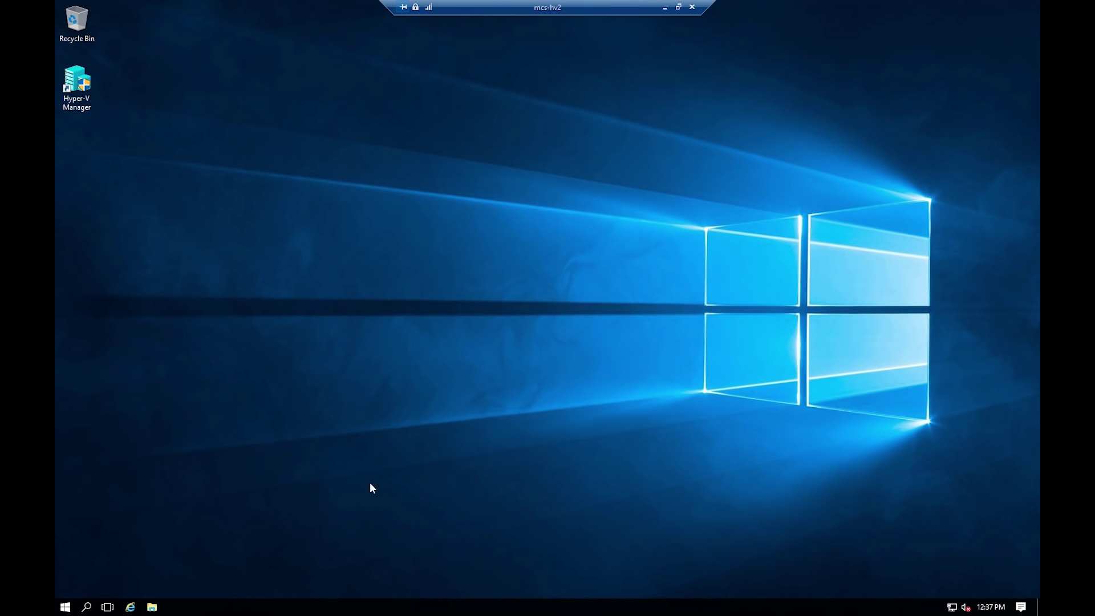
# Switch to the mcs-hv2 remote desktop, open Computer Management, and show the server's disks in Disk Management in a maximized window
pyautogui.click(65, 607)
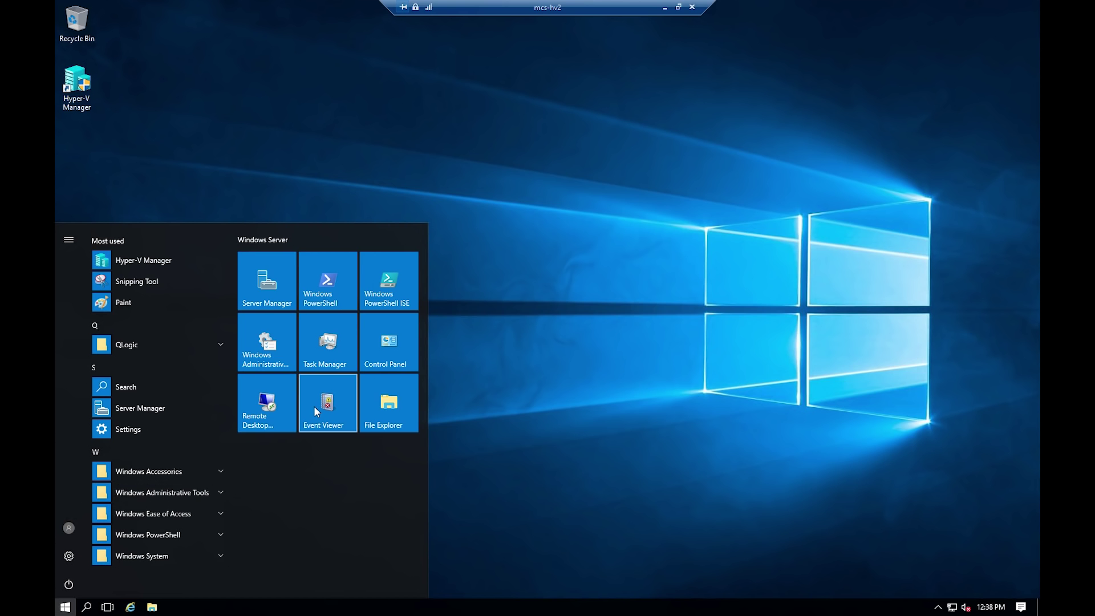
pyautogui.click(412, 404)
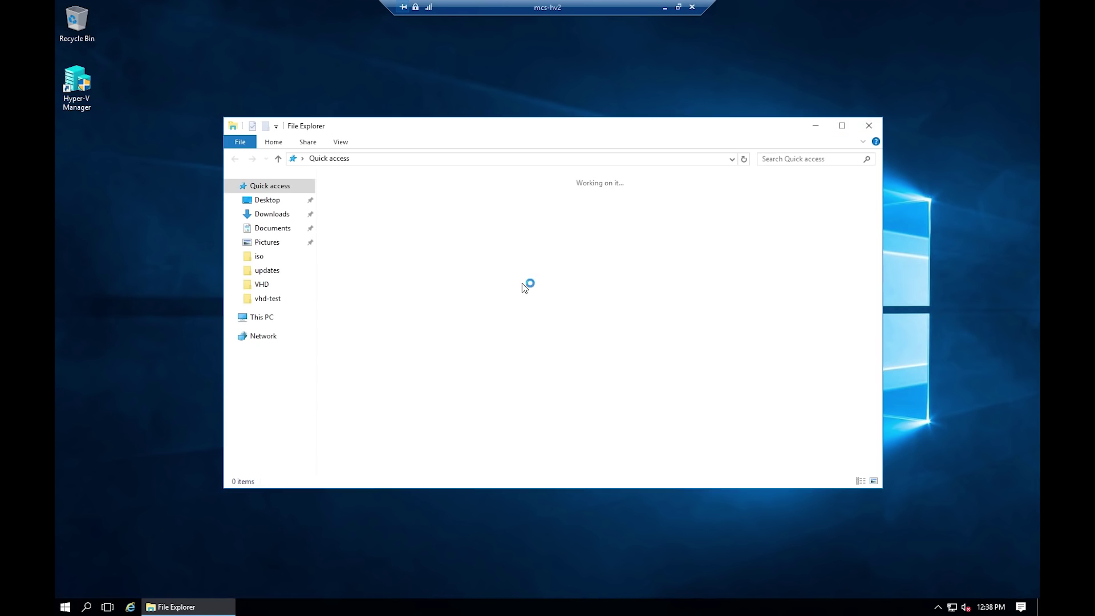
pyautogui.rightClick(256, 324)
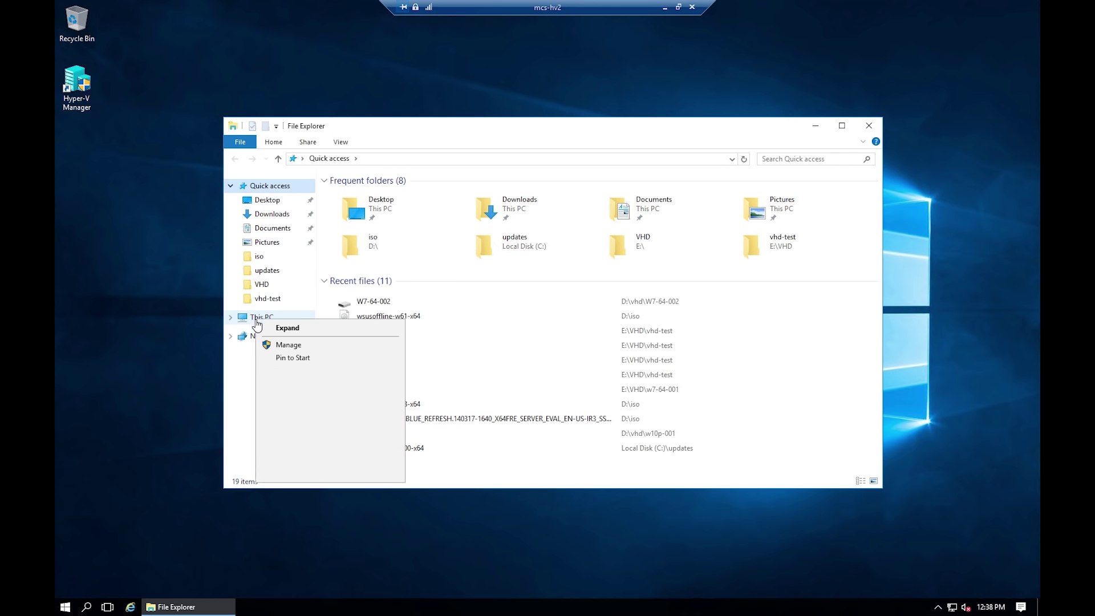
pyautogui.click(291, 344)
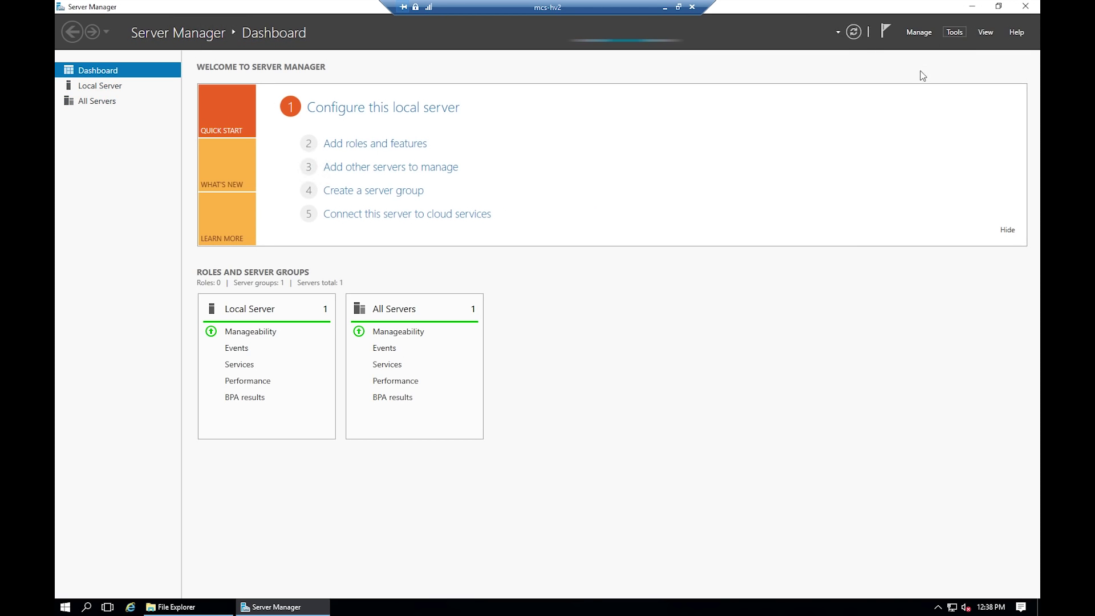
pyautogui.click(908, 63)
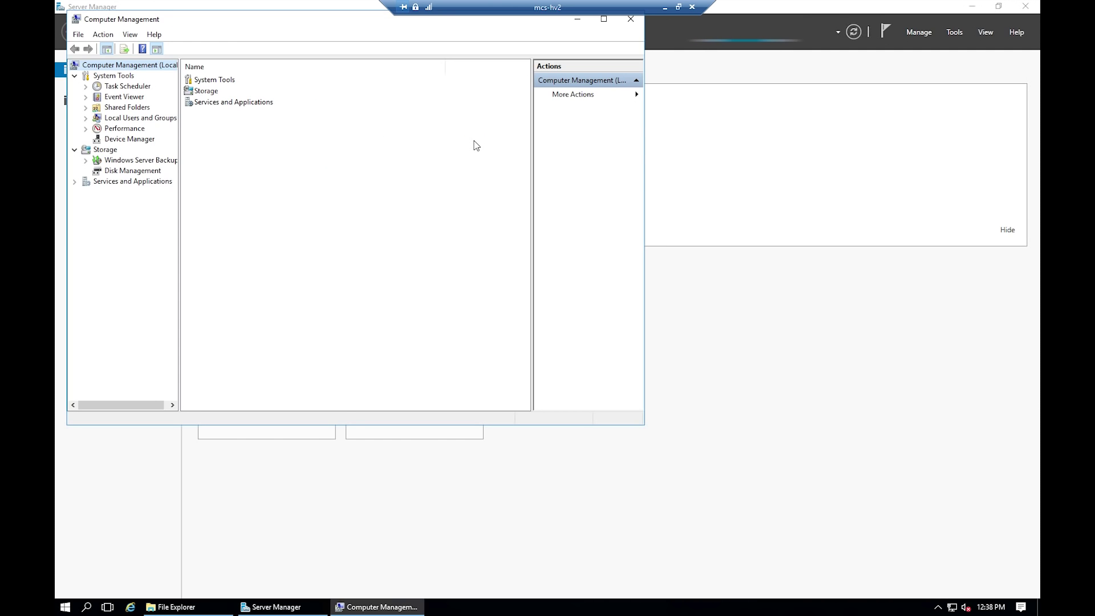
pyautogui.click(131, 171)
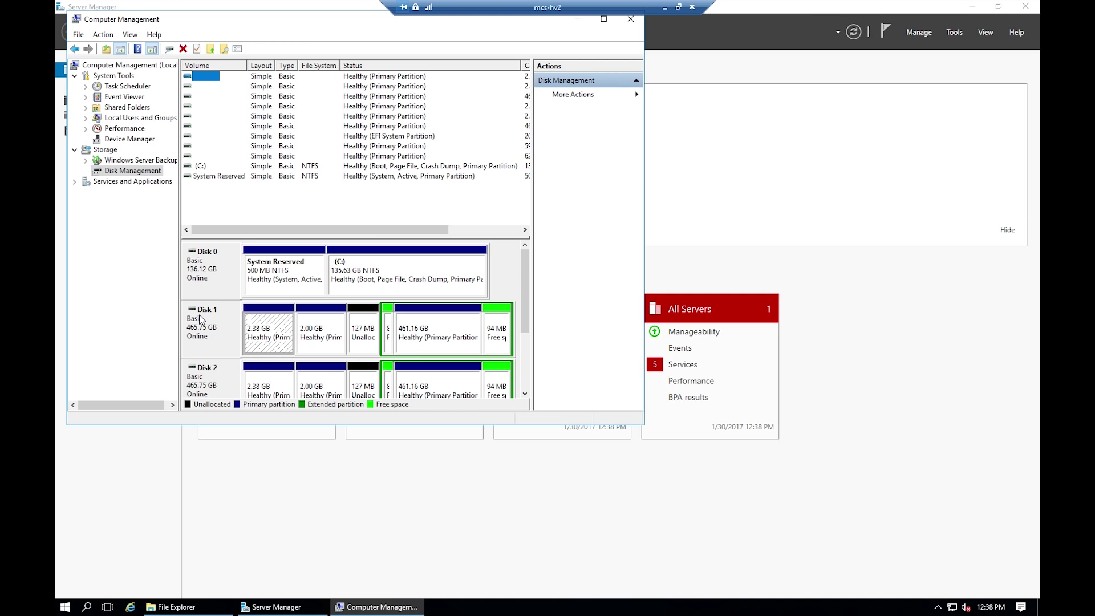
pyautogui.click(603, 18)
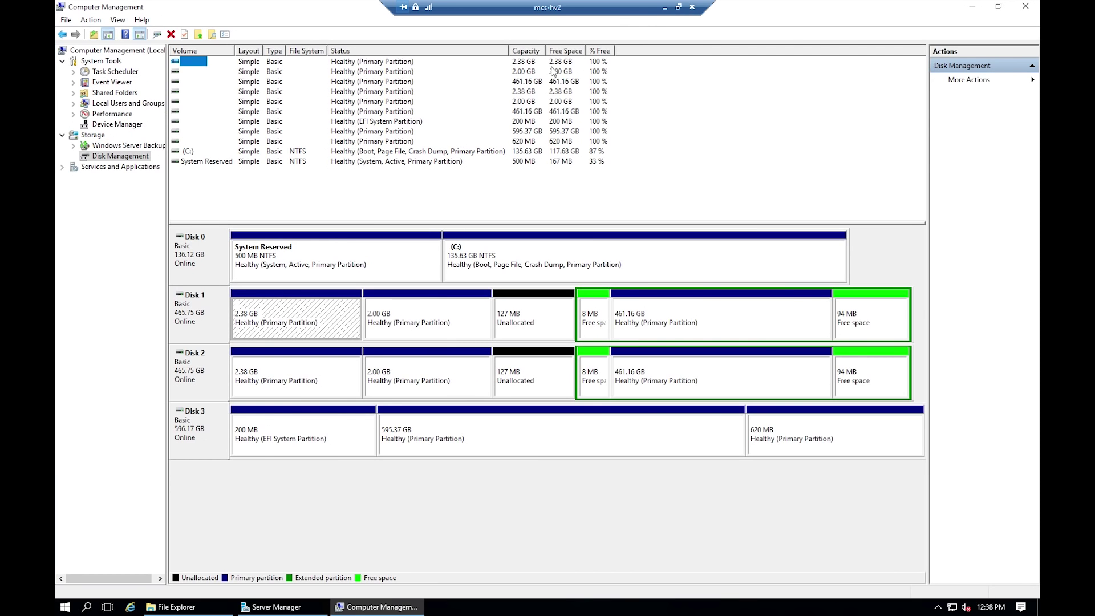
# Delete the 620 MB and 595.37 GB primary partitions on Disk 3, confirming each deletion
pyautogui.click(777, 438)
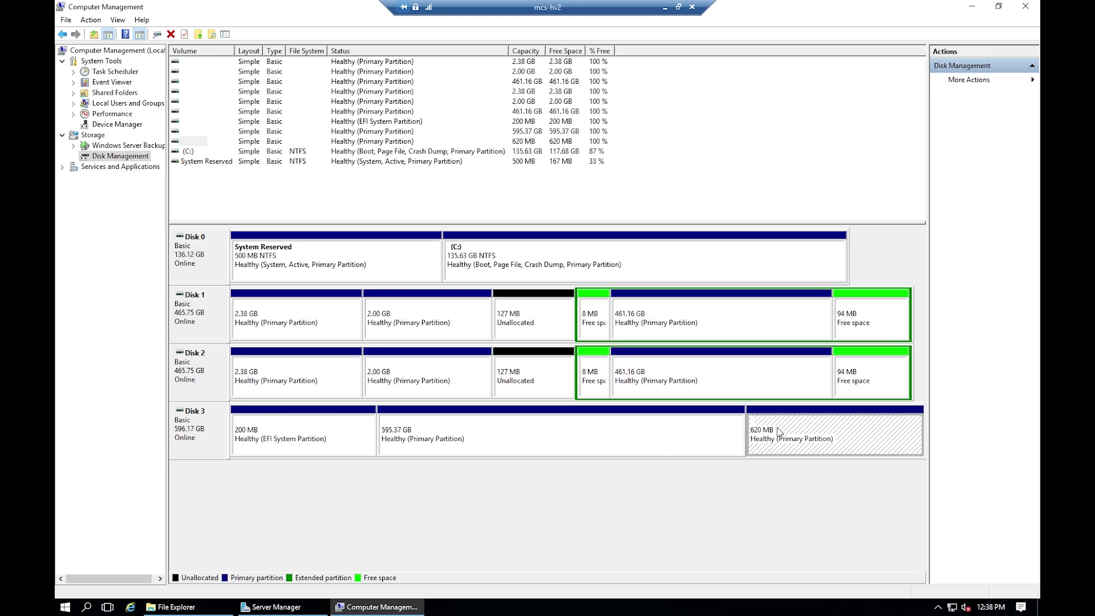
pyautogui.rightClick(777, 429)
pyautogui.click(819, 548)
pyautogui.click(597, 353)
pyautogui.click(549, 433)
pyautogui.rightClick(549, 434)
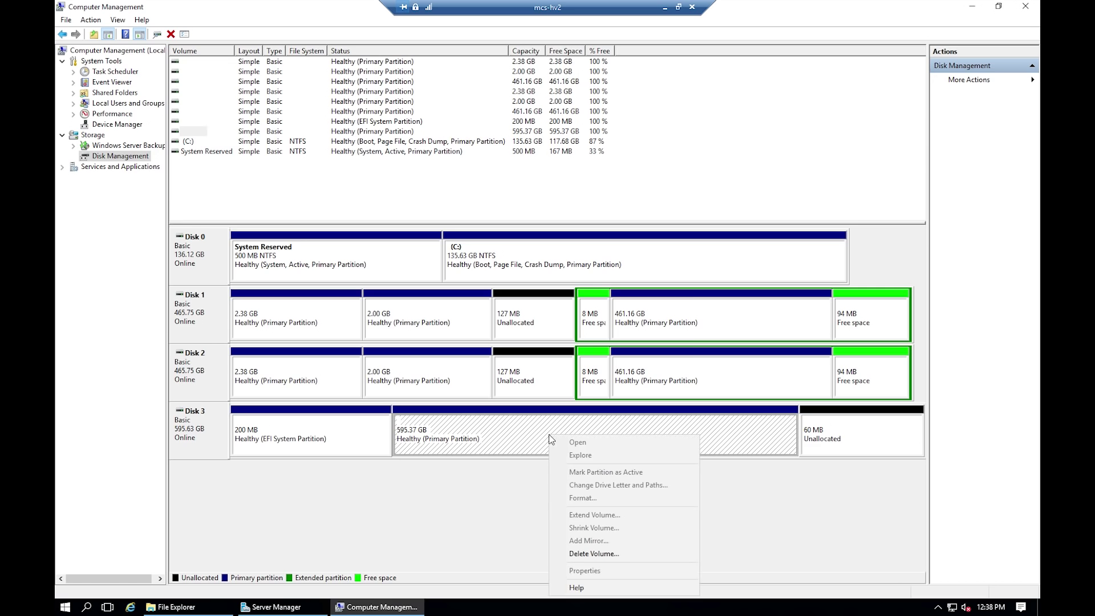
pyautogui.click(605, 557)
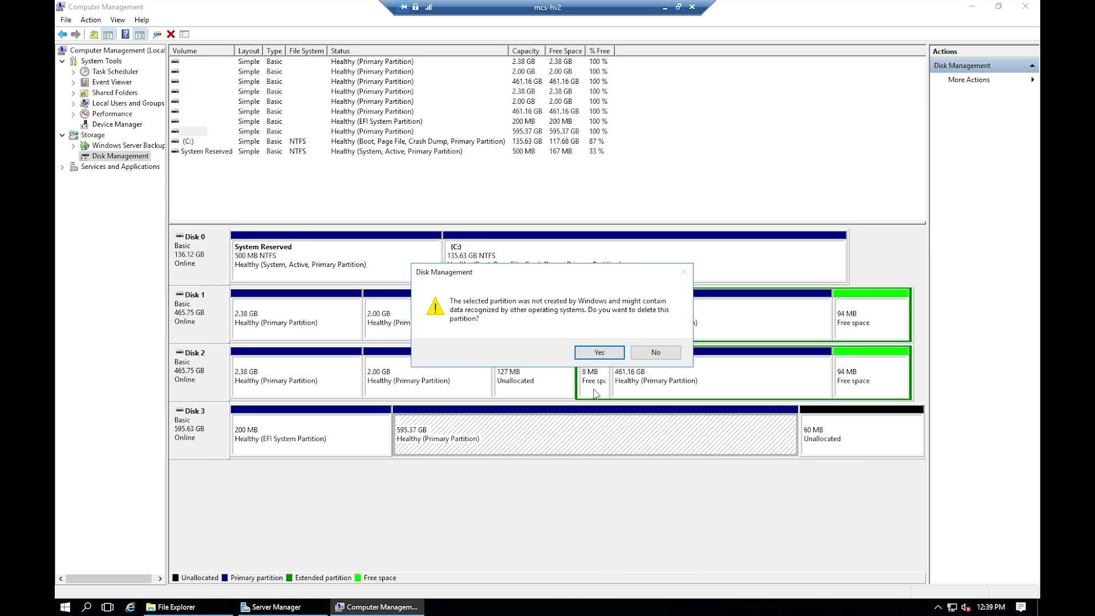
pyautogui.click(602, 357)
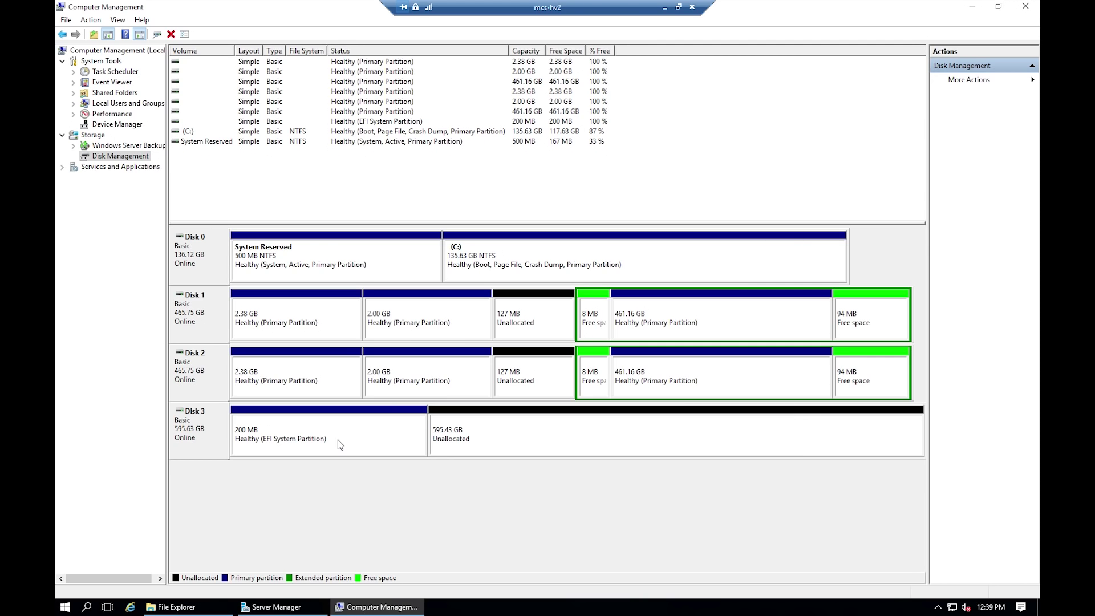
# Check the available actions for Disk 3's EFI system partition, and review the policies and volumes in the disk's properties
pyautogui.click(339, 443)
pyautogui.rightClick(339, 444)
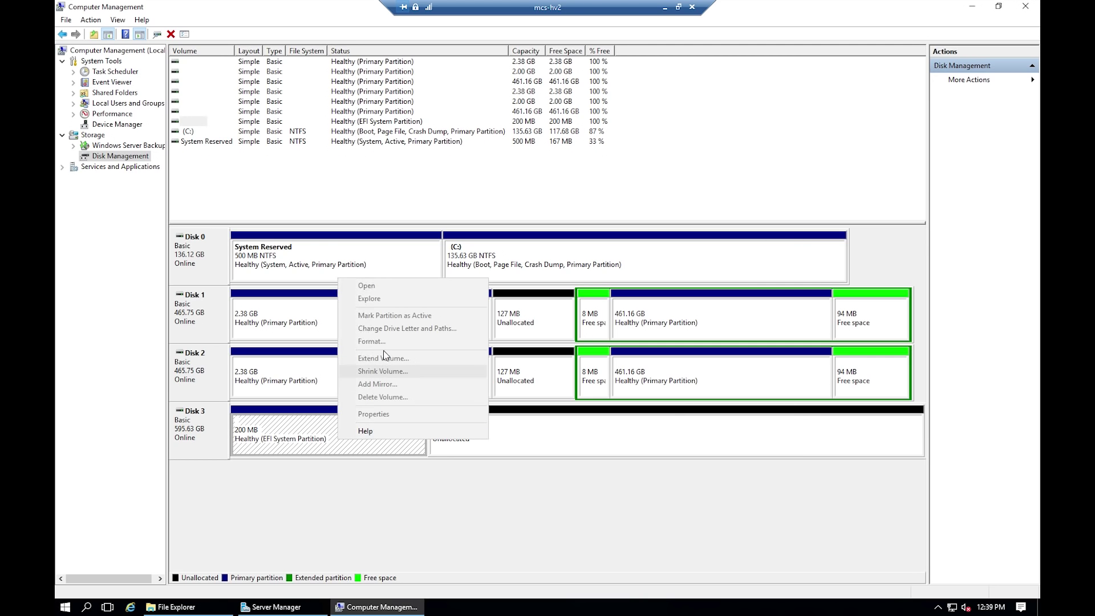
pyautogui.click(206, 429)
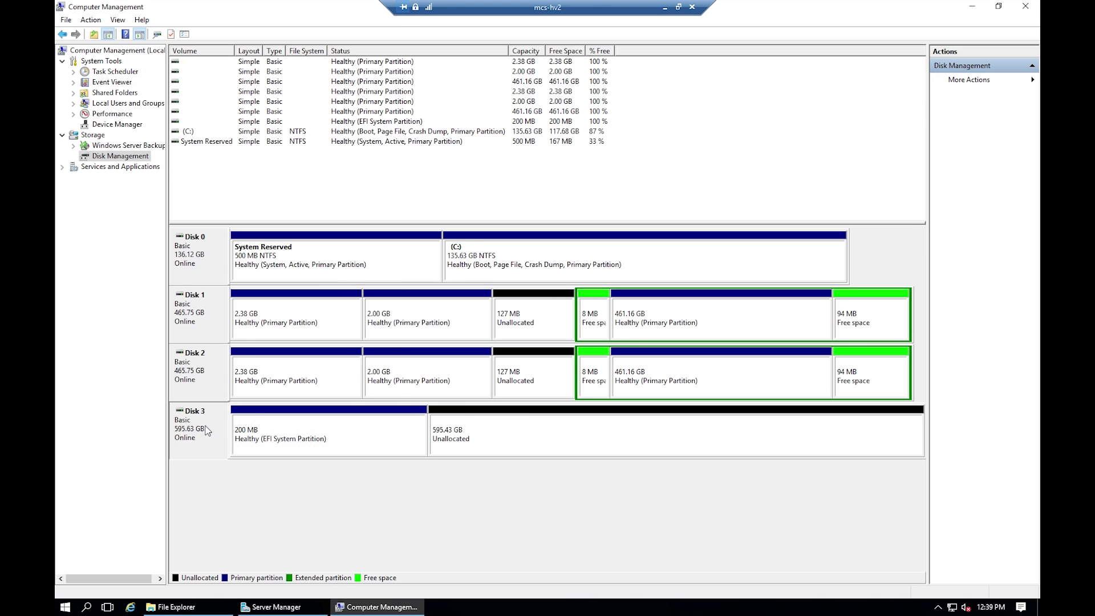
pyautogui.rightClick(206, 428)
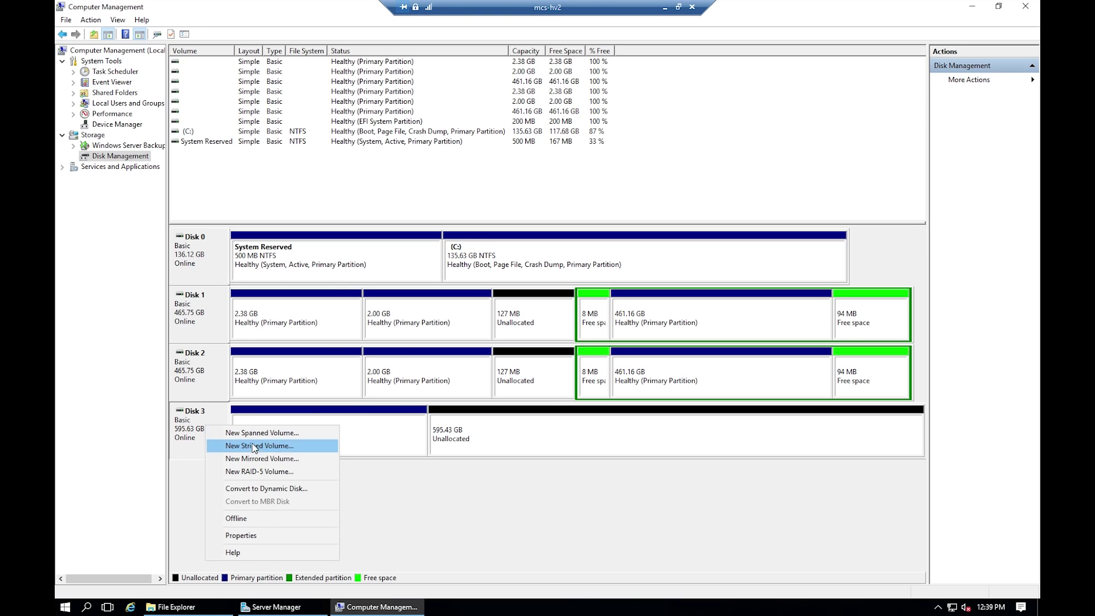
pyautogui.click(268, 533)
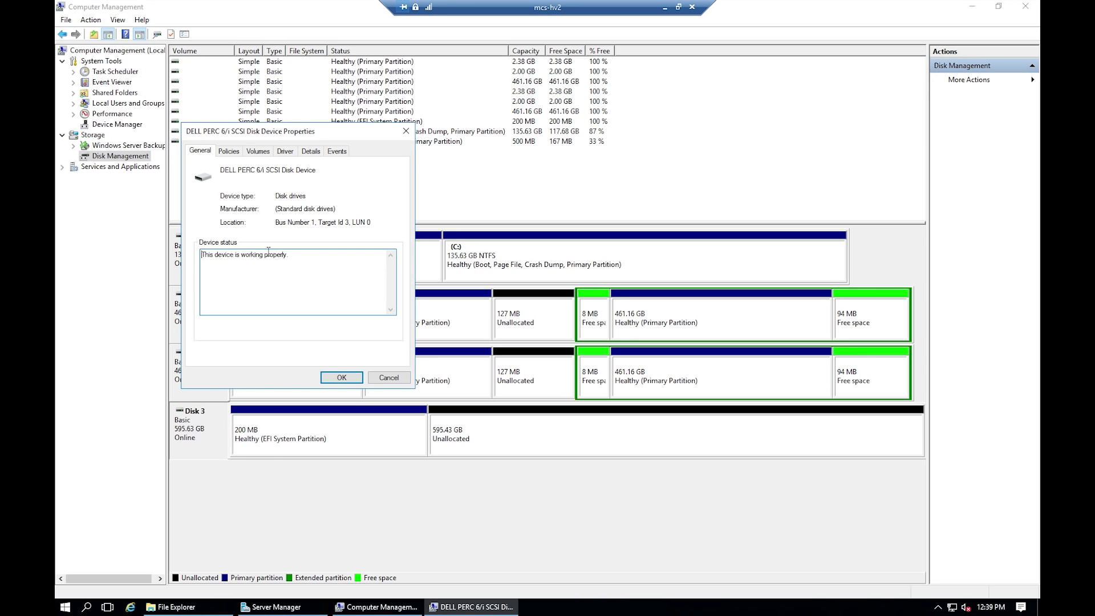
pyautogui.click(230, 152)
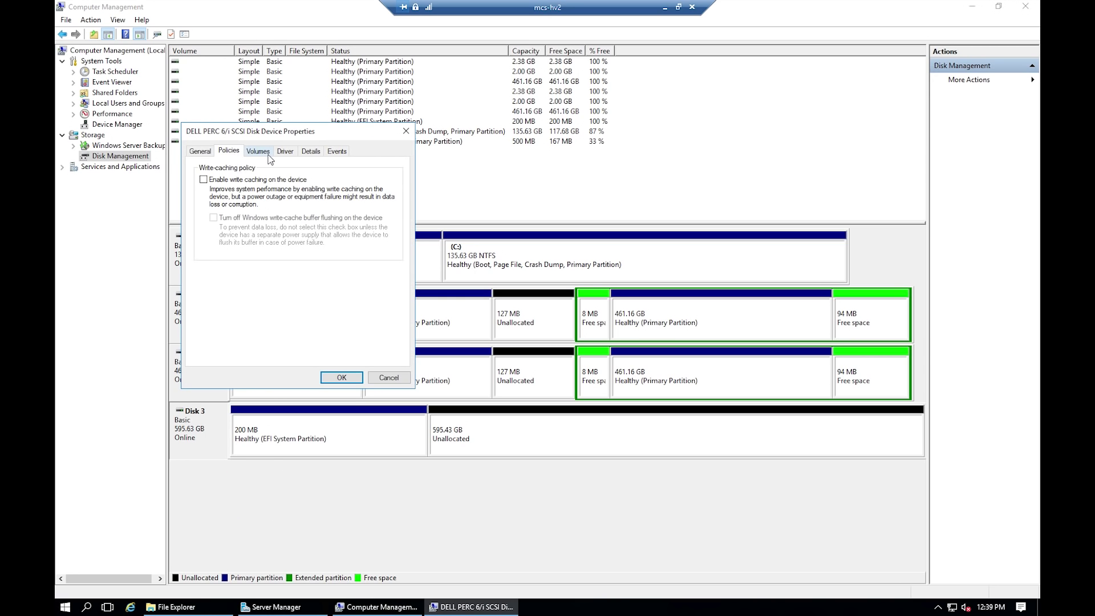
pyautogui.click(269, 157)
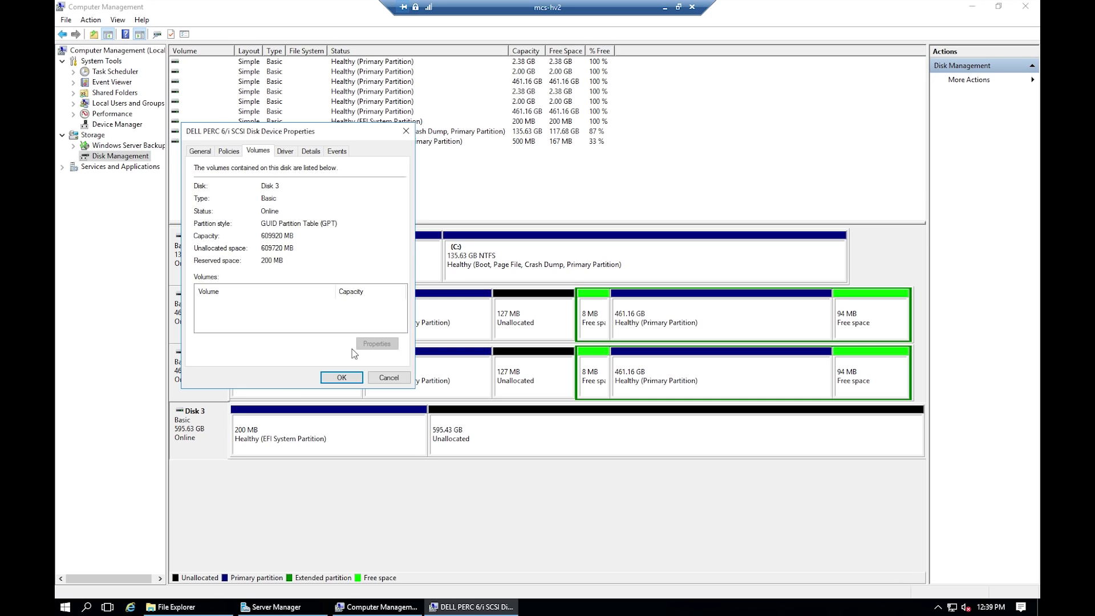
pyautogui.click(386, 379)
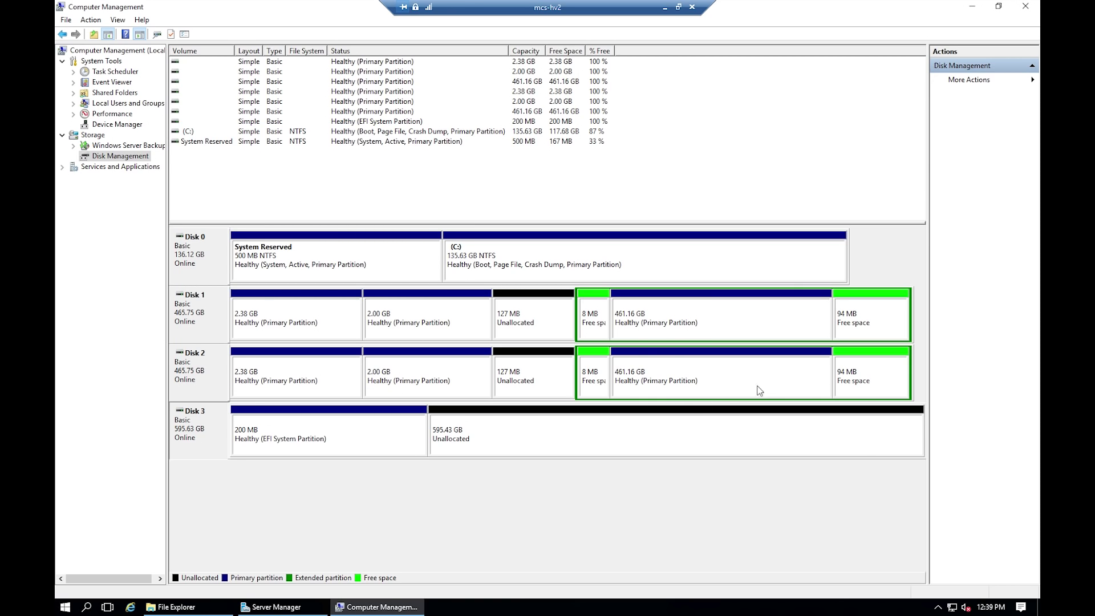
# Delete the 461.16 GB volume on Disk 2 and the extended partition that contained it, confirming both deletions
pyautogui.rightClick(717, 390)
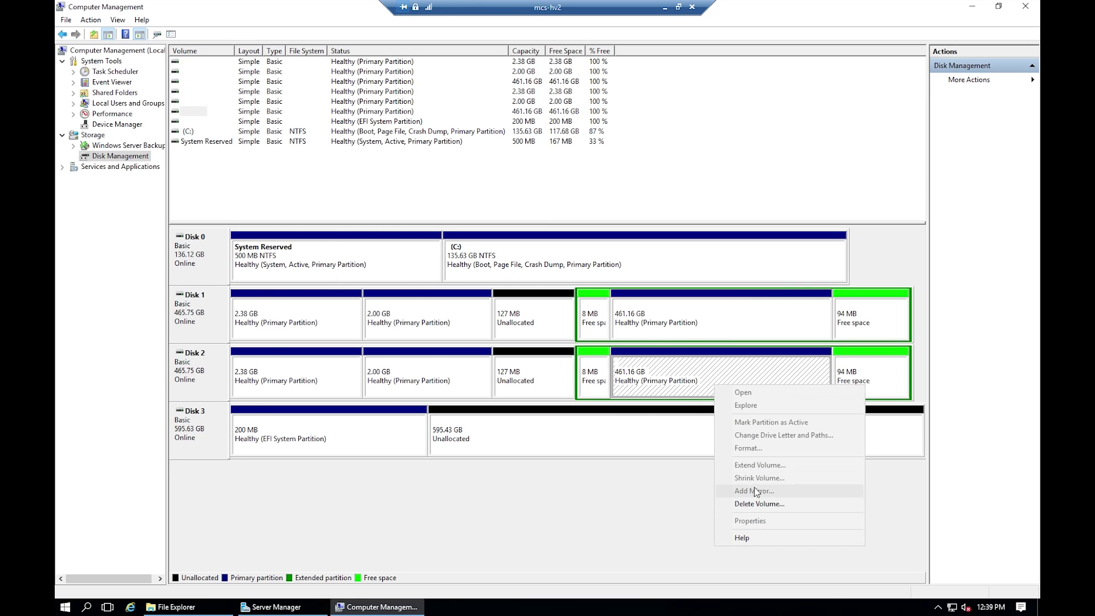
pyautogui.click(756, 505)
pyautogui.click(604, 351)
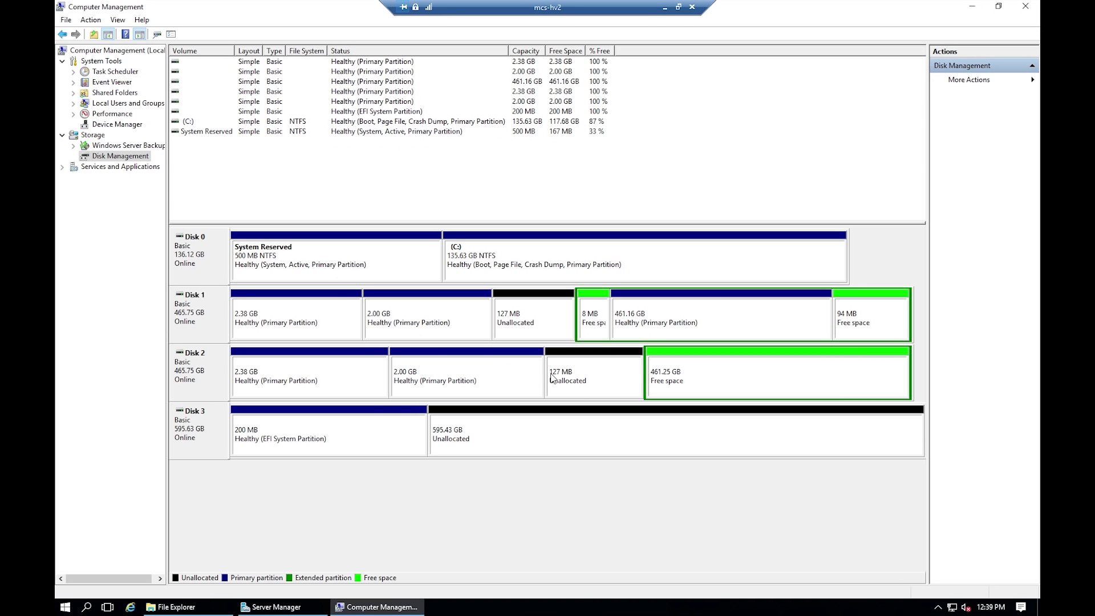
pyautogui.rightClick(667, 380)
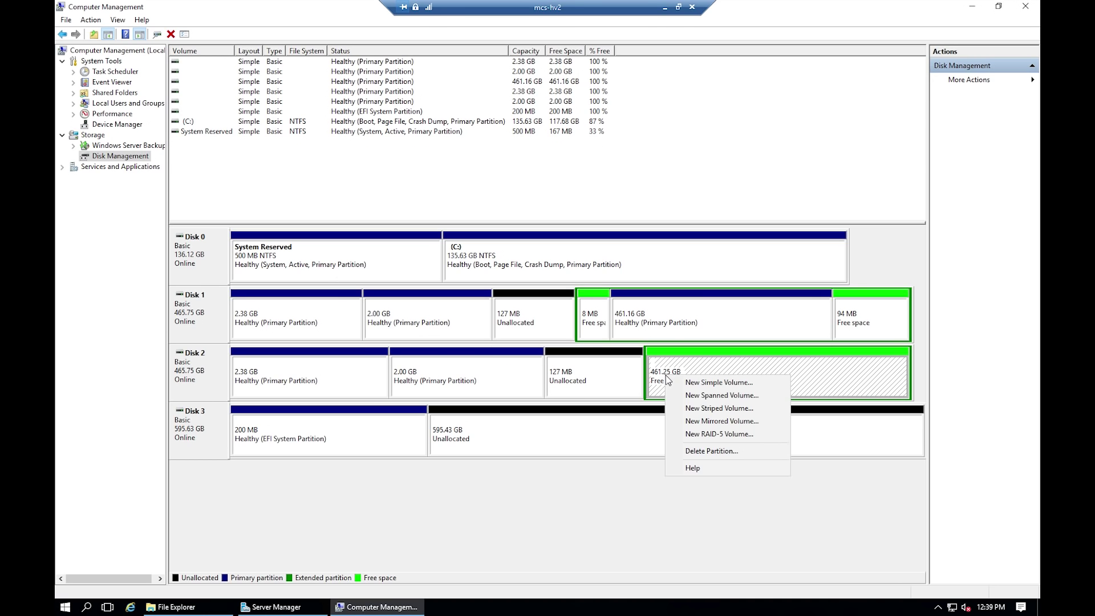
pyautogui.click(690, 450)
pyautogui.click(610, 350)
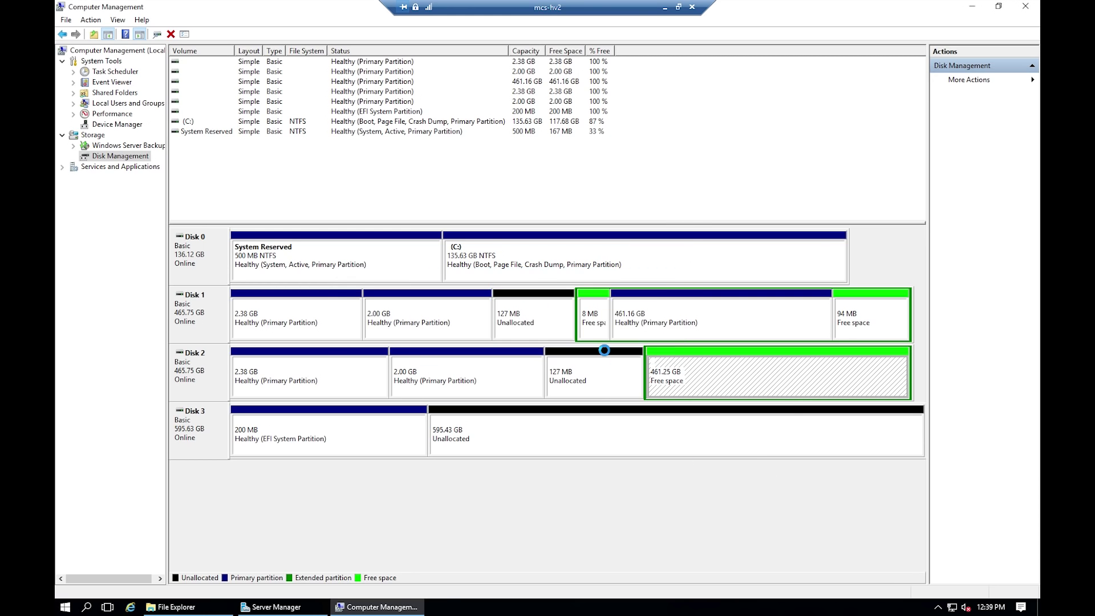
# Delete the 2.00 GB and 2.38 GB primary partitions on Disk 2, confirming each deletion
pyautogui.rightClick(545, 375)
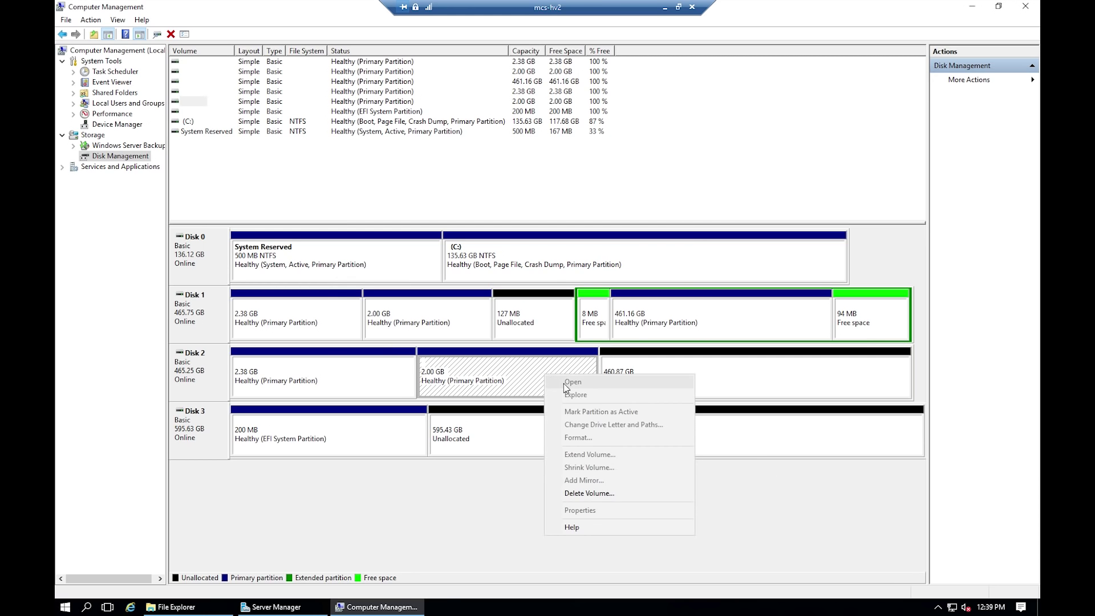
pyautogui.click(588, 493)
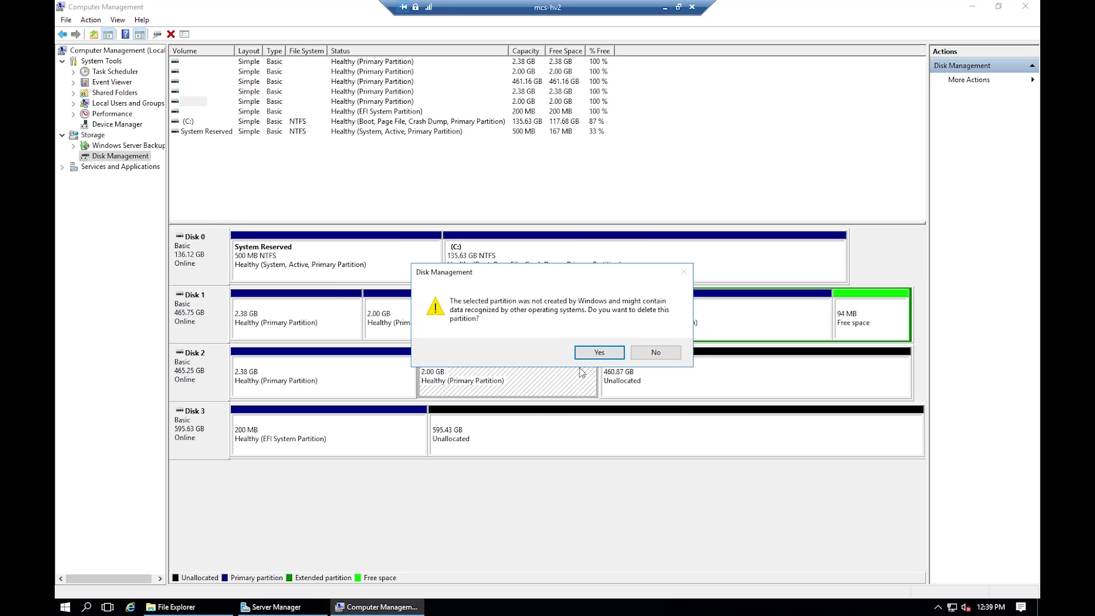
pyautogui.click(596, 352)
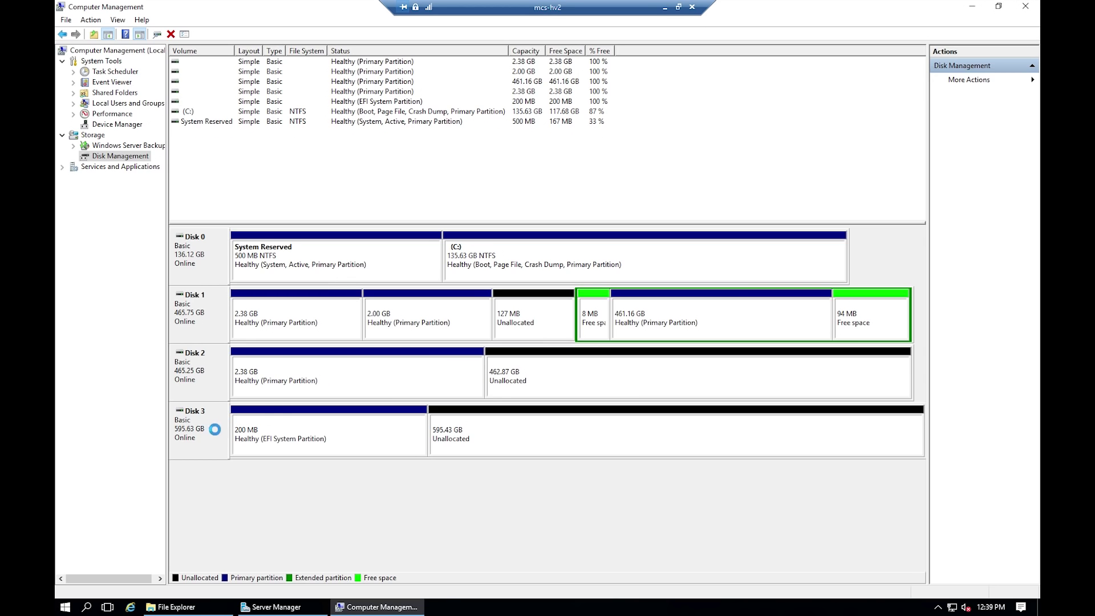
pyautogui.click(309, 389)
pyautogui.rightClick(308, 386)
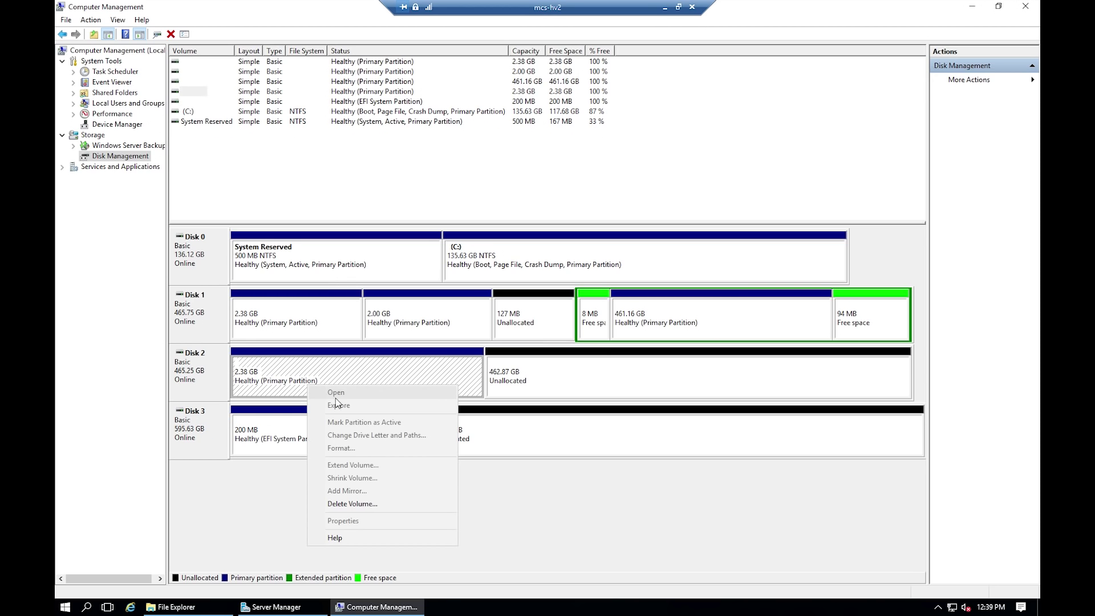
pyautogui.click(361, 504)
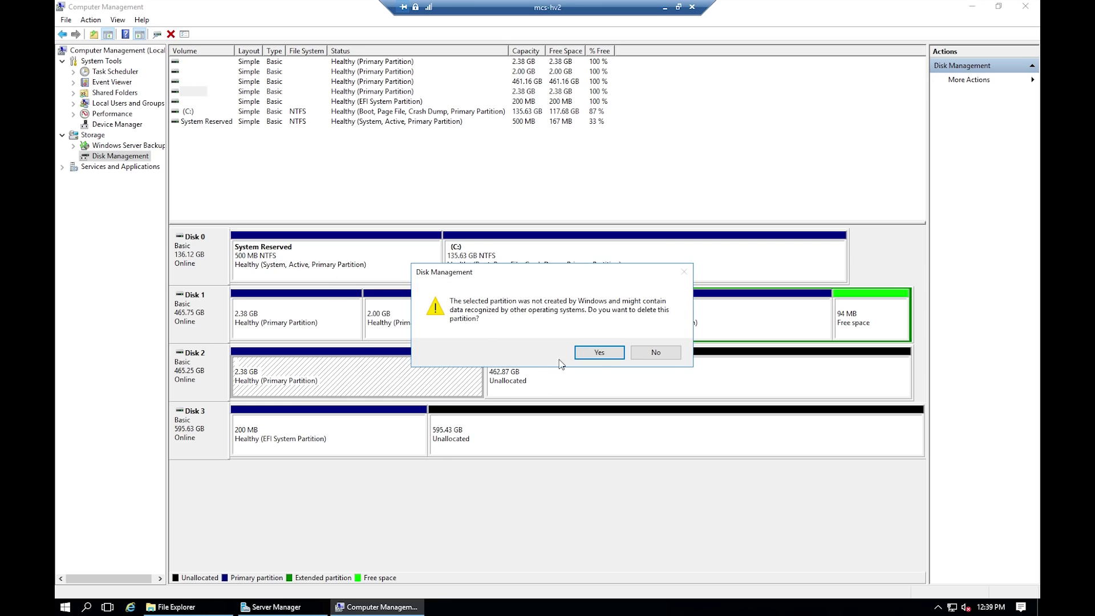
pyautogui.click(595, 352)
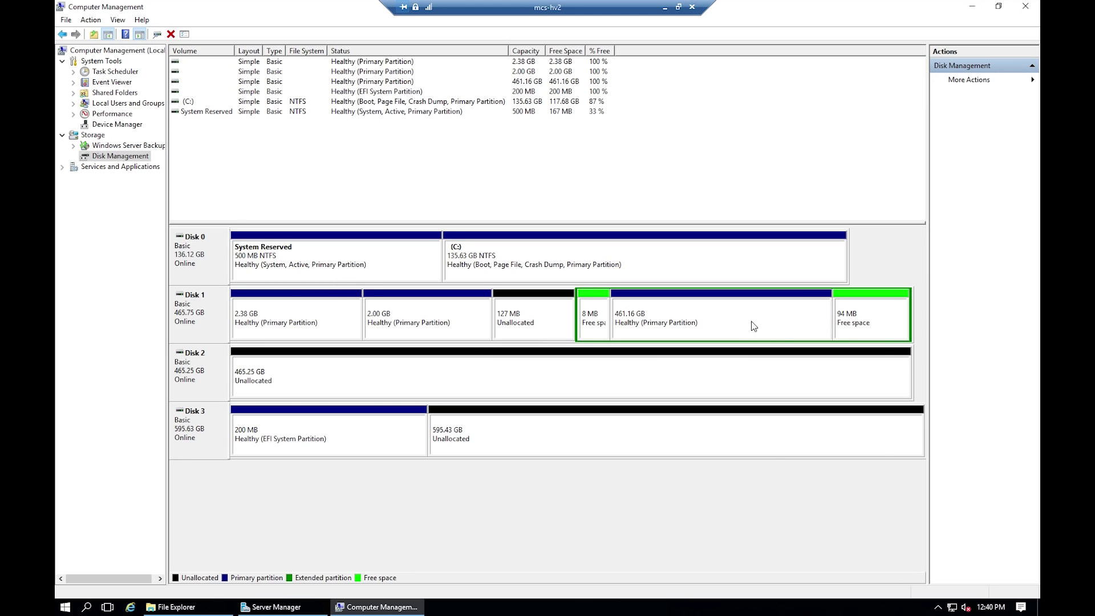
# Delete the 461.16 GB volume and all remaining partitions on Disk 1, confirming the deletions
pyautogui.rightClick(732, 324)
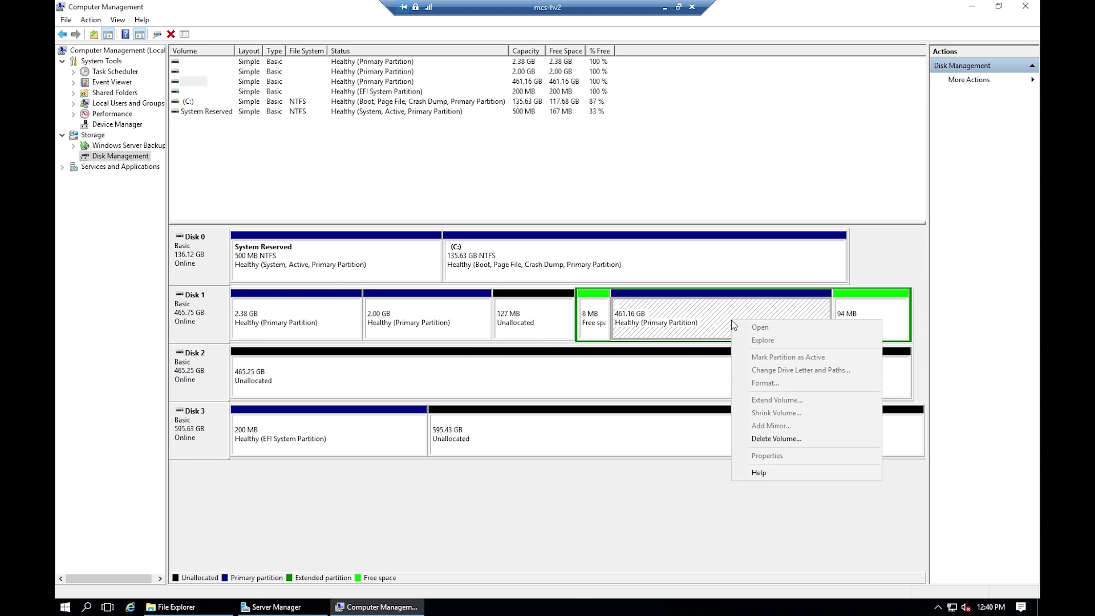
pyautogui.click(773, 438)
pyautogui.click(600, 352)
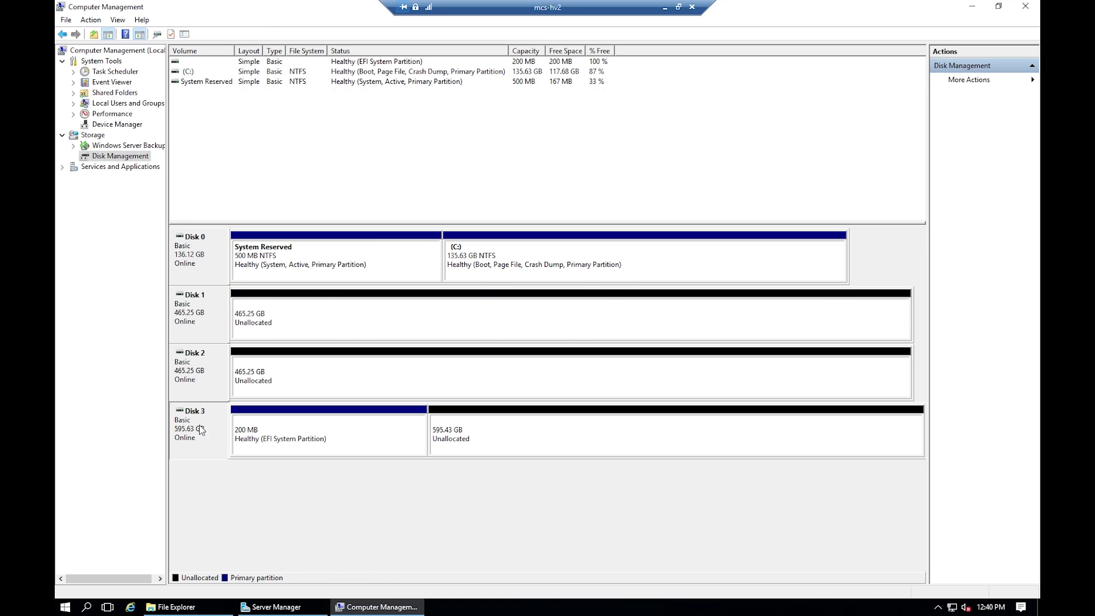
# Recheck the actions for Disk 3's EFI system partition and the volume options for Disk 1's unallocated space
pyautogui.click(352, 443)
pyautogui.rightClick(349, 441)
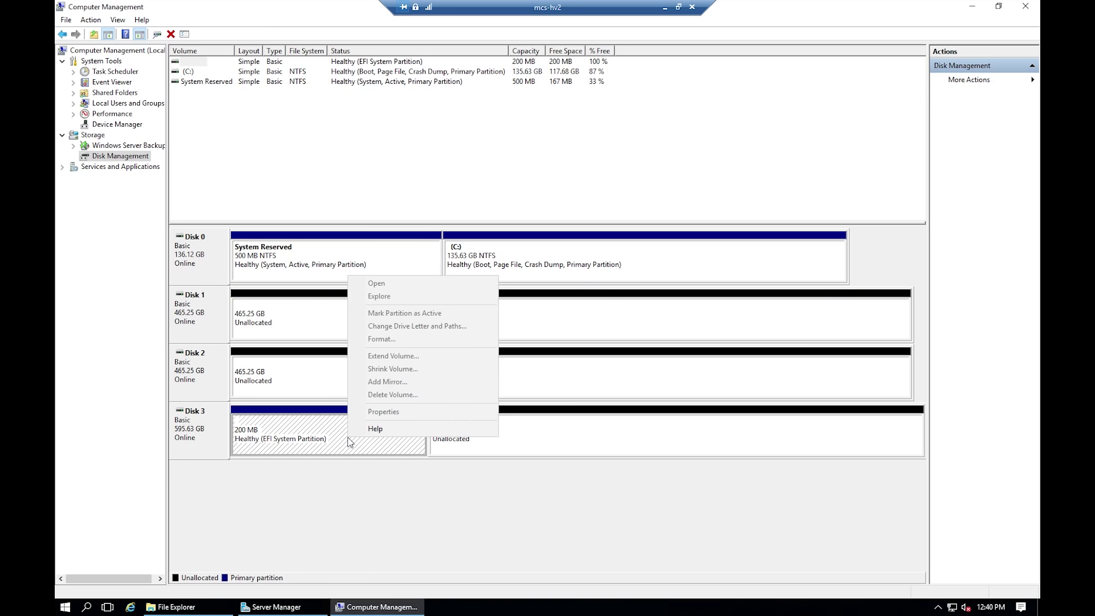
pyautogui.click(187, 426)
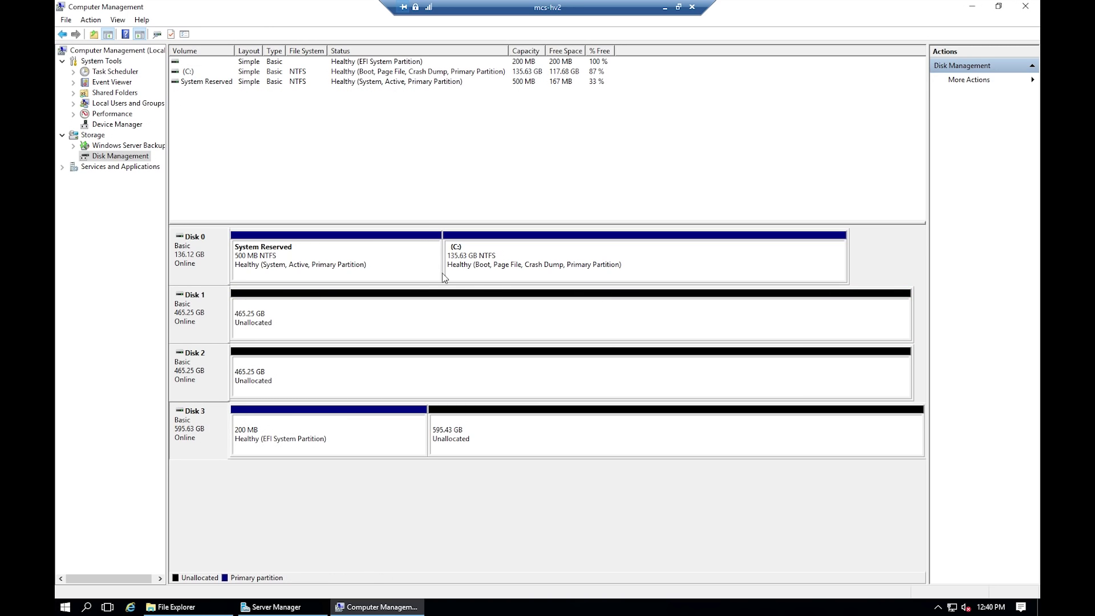
pyautogui.rightClick(365, 329)
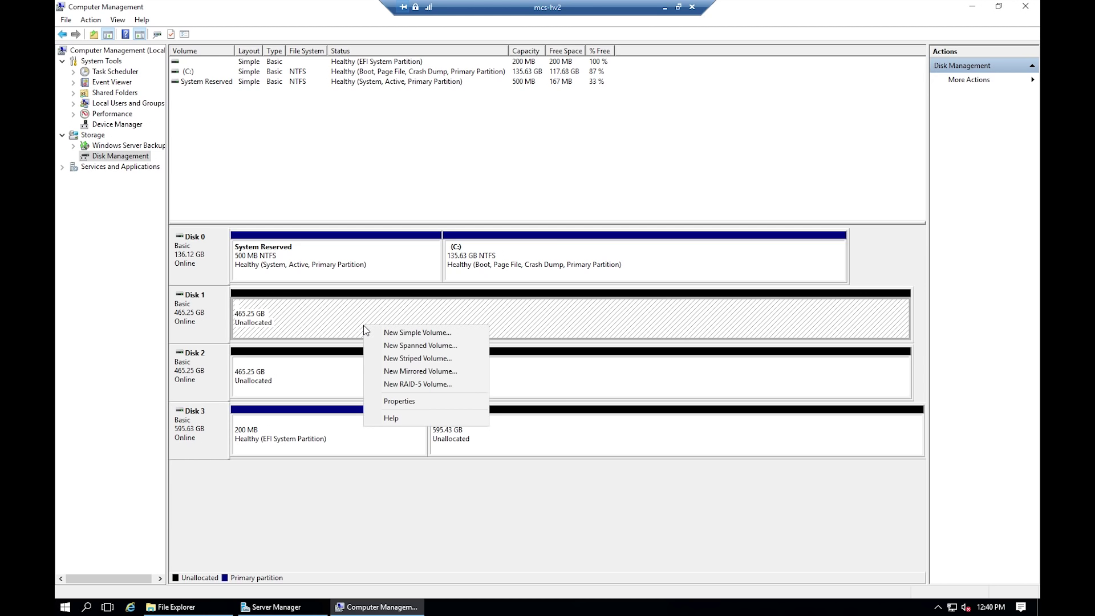
pyautogui.click(361, 314)
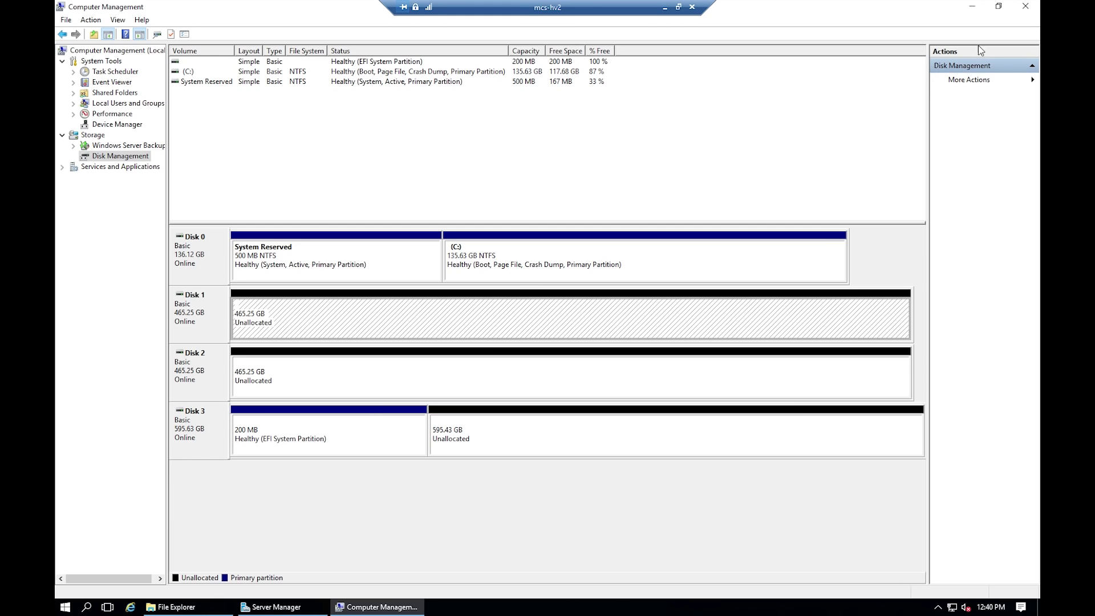
# Clear the server desktop by closing Computer Management and File Explorer and minimizing Server Manager
pyautogui.click(1025, 7)
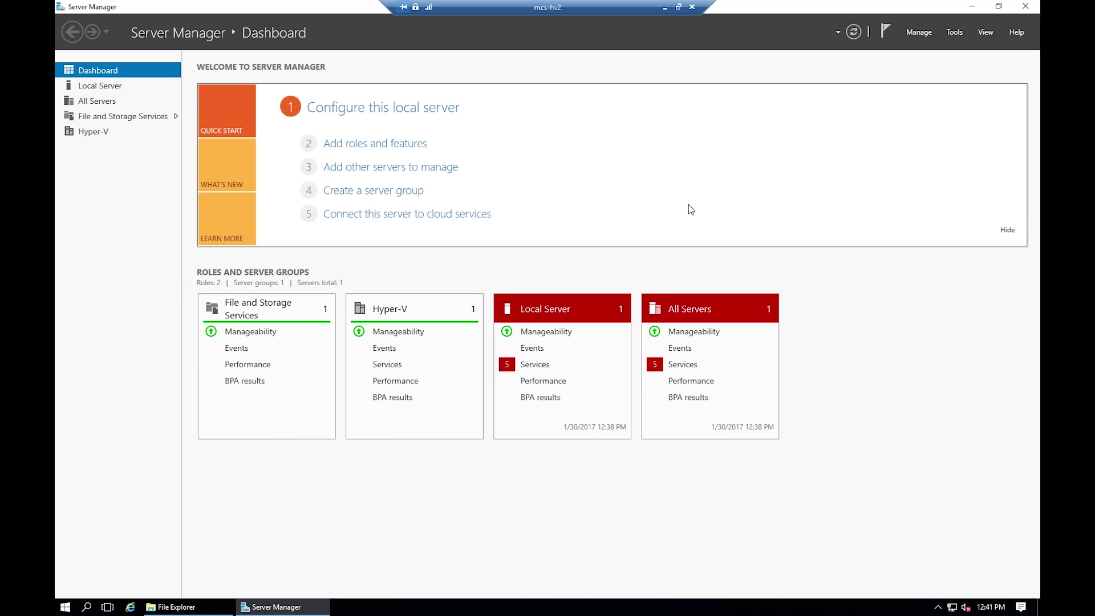
pyautogui.click(972, 8)
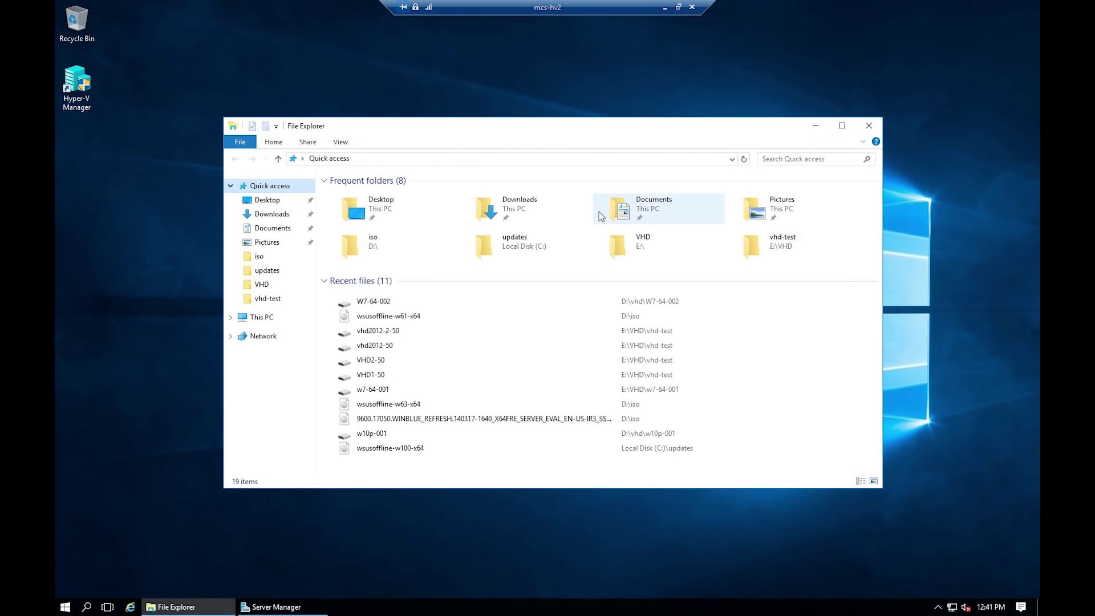
pyautogui.click(868, 124)
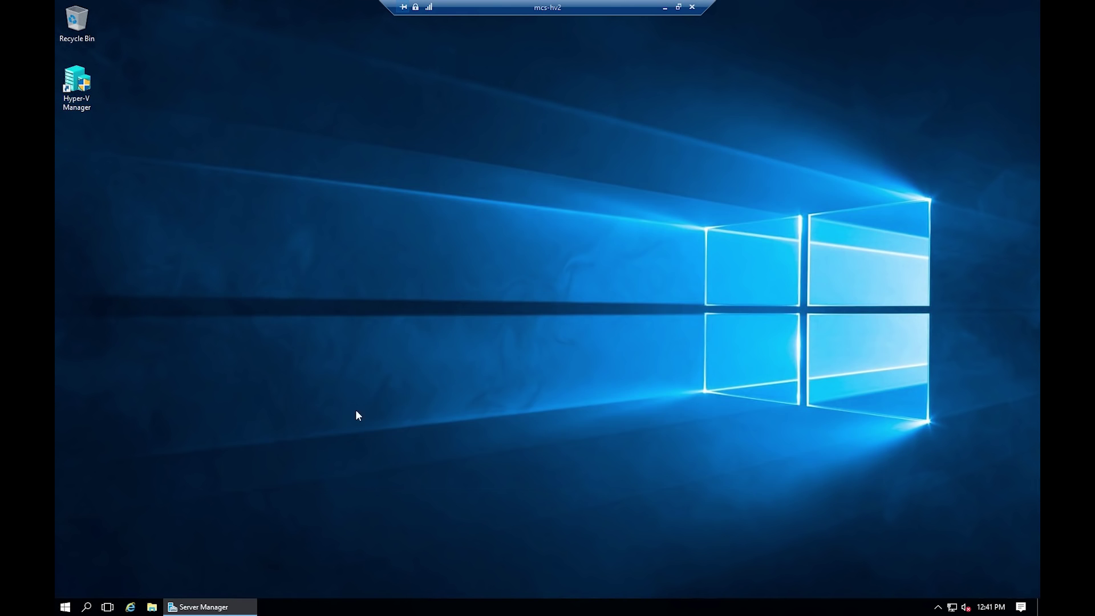
# Find Command Prompt with a search for cmd and run it as administrator, approving the elevation request
pyautogui.click(64, 607)
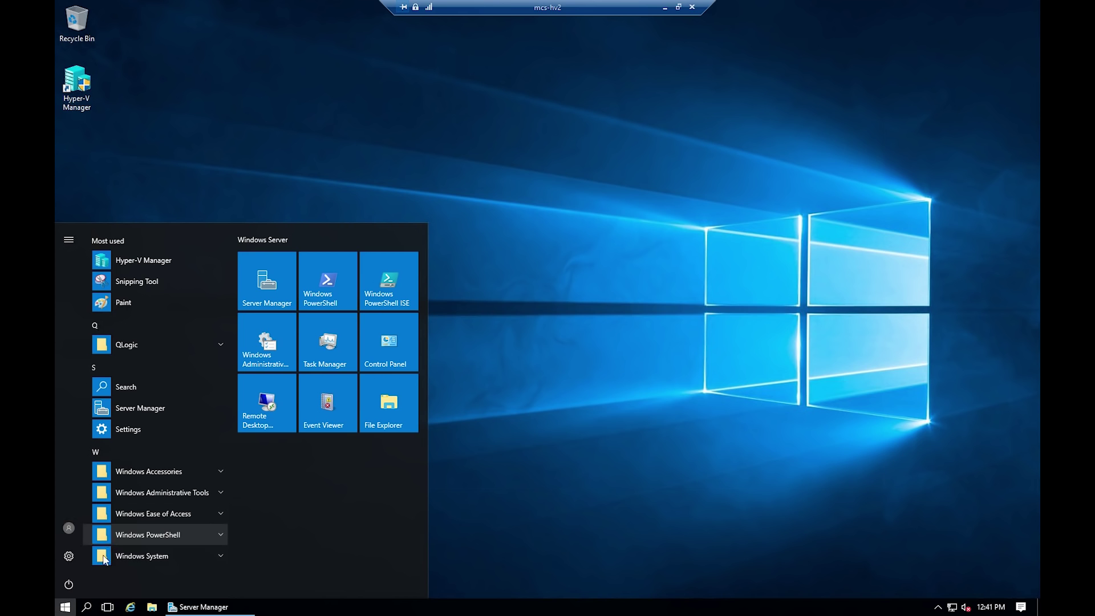
pyautogui.press('Escape')
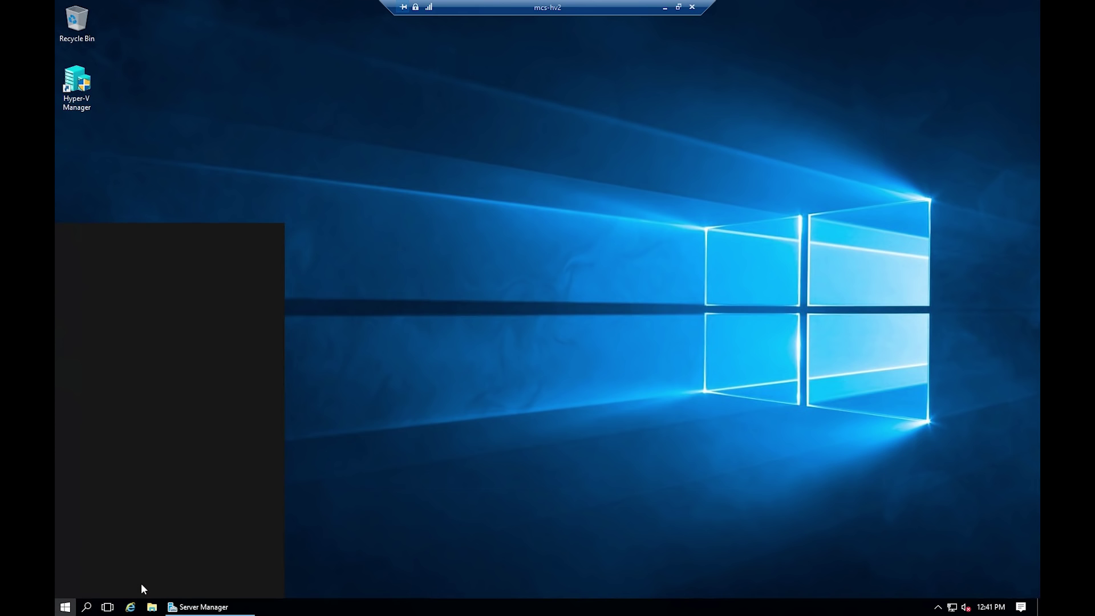
pyautogui.write('c')
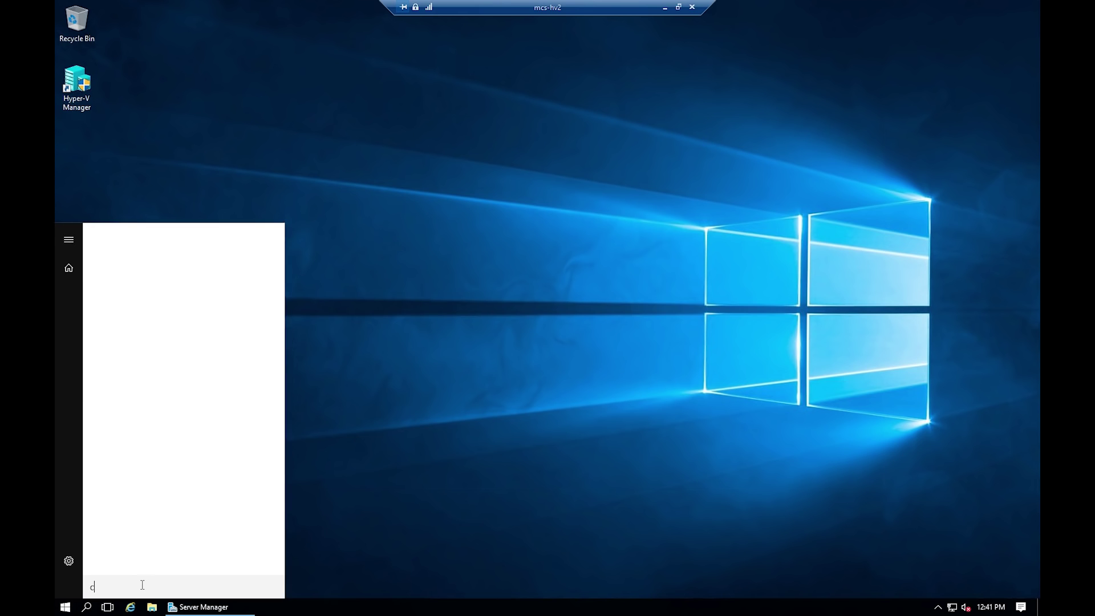
pyautogui.write('md')
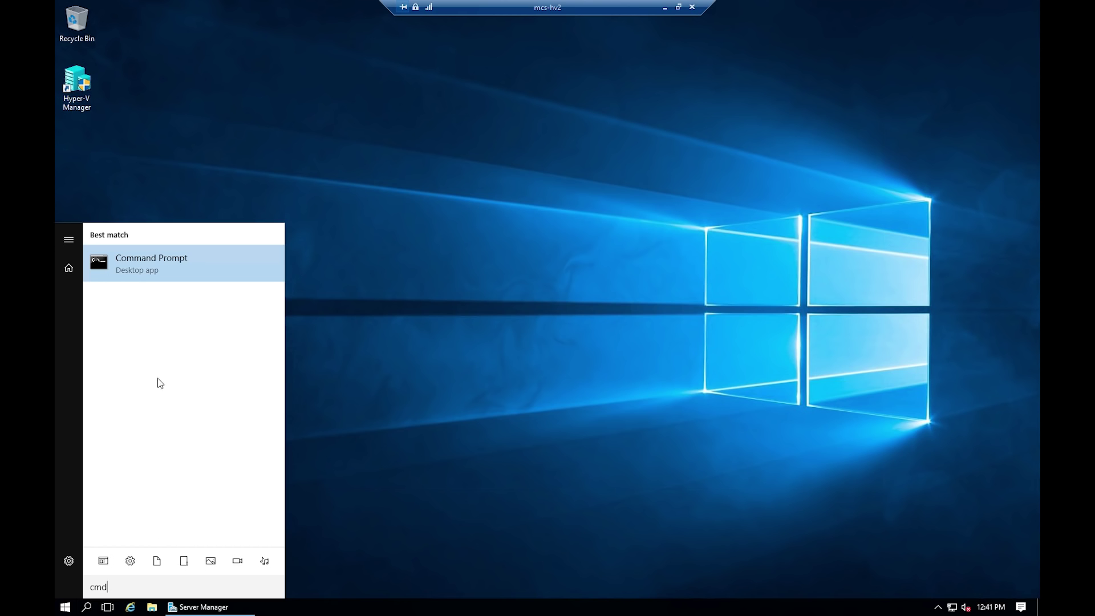
pyautogui.rightClick(150, 264)
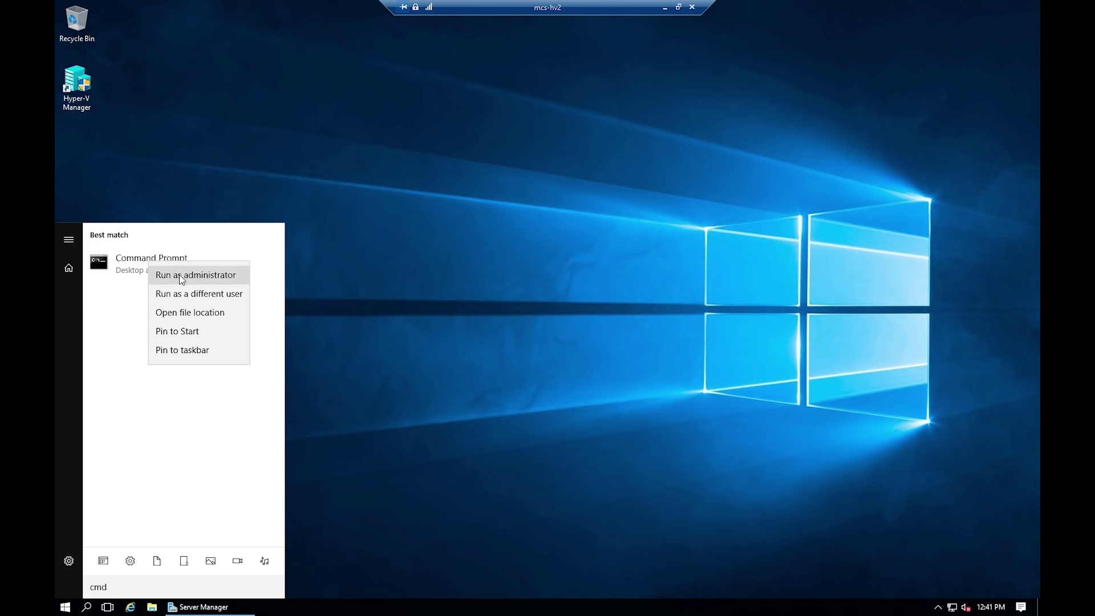
pyautogui.click(179, 275)
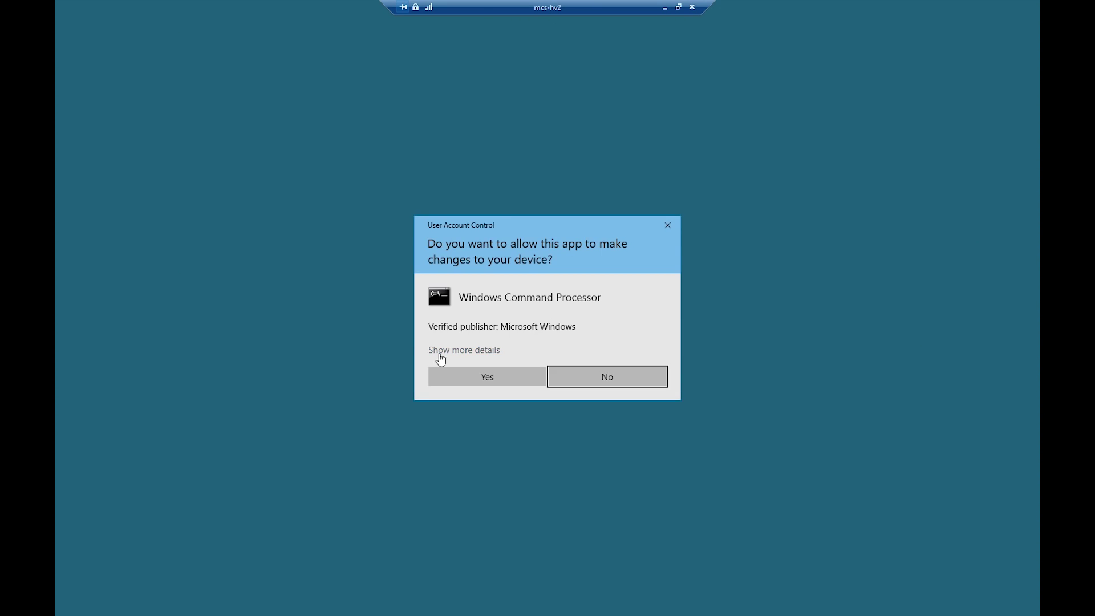
pyautogui.click(488, 376)
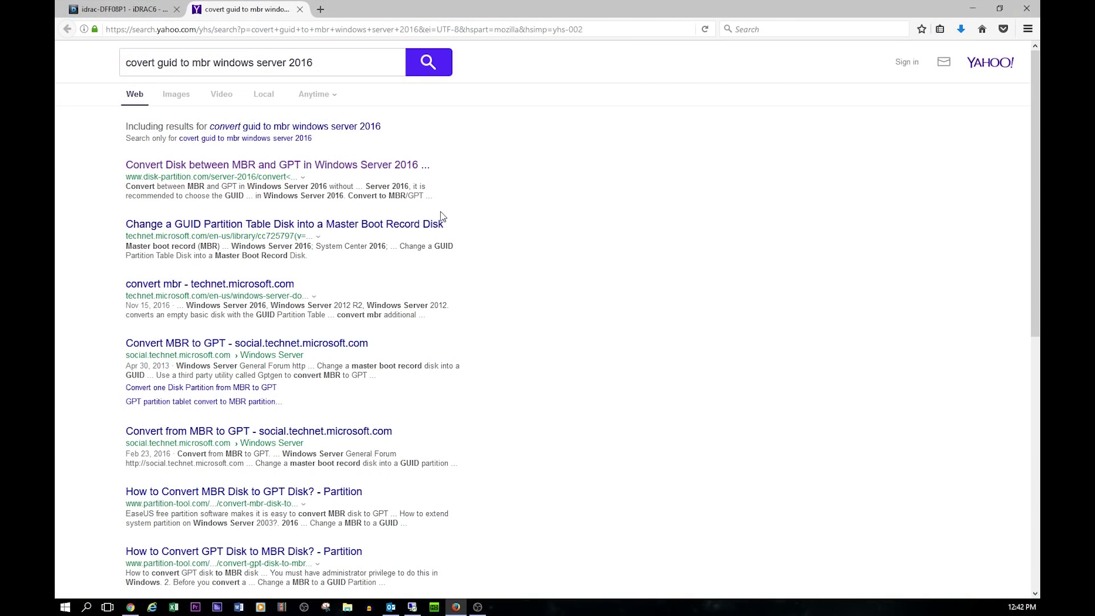
# In the web browser, open the TechNet article on changing a GPT disk to MBR and read its command-line instructions
pyautogui.click(252, 228)
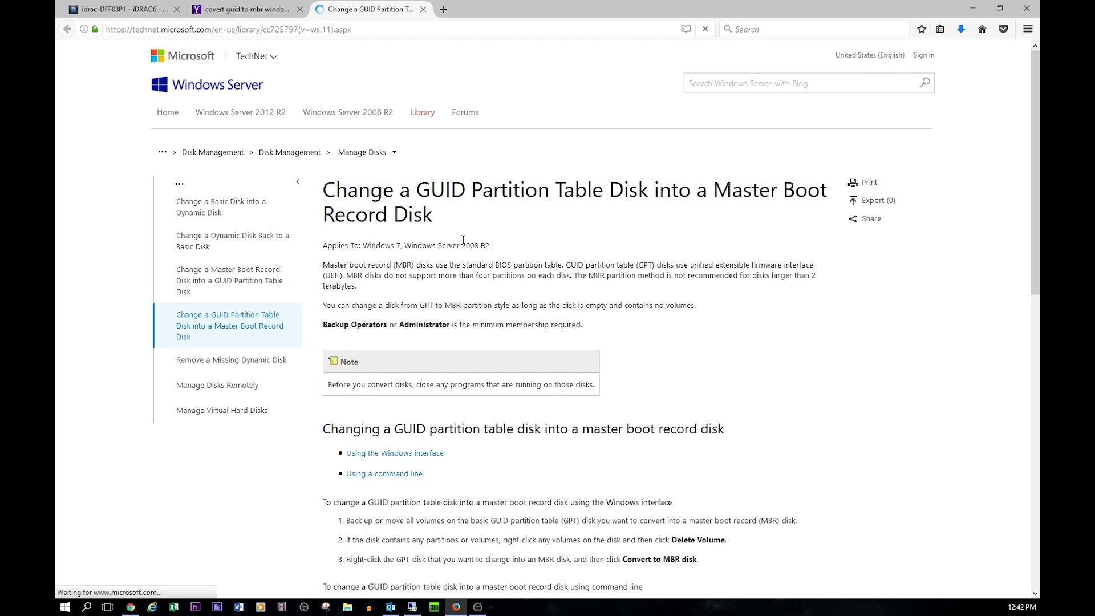
pyautogui.scroll(-6, 463, 239)
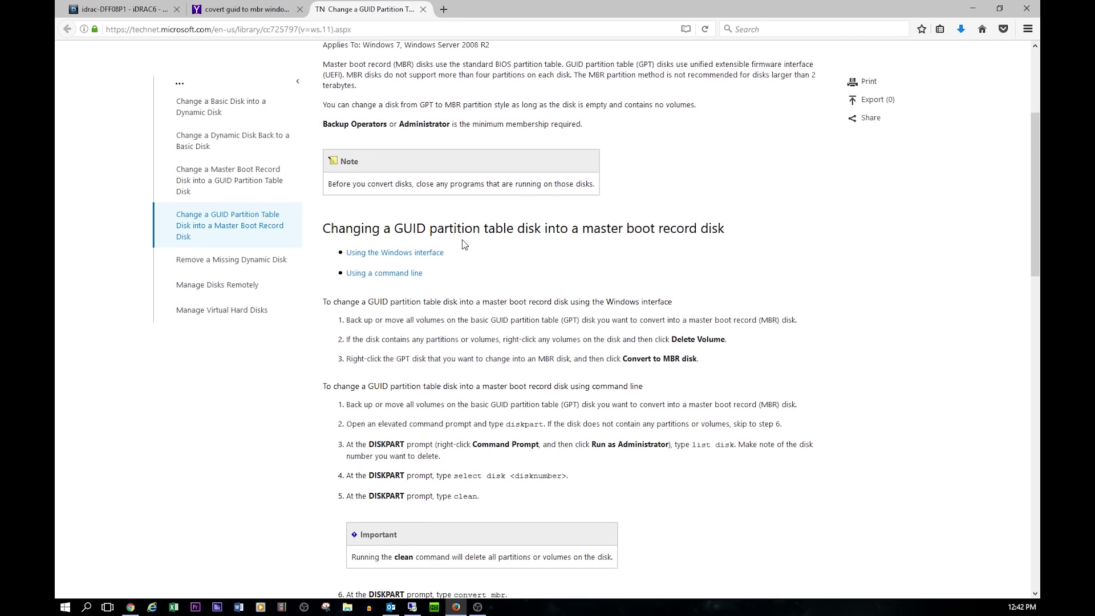
pyautogui.scroll(-2, 463, 244)
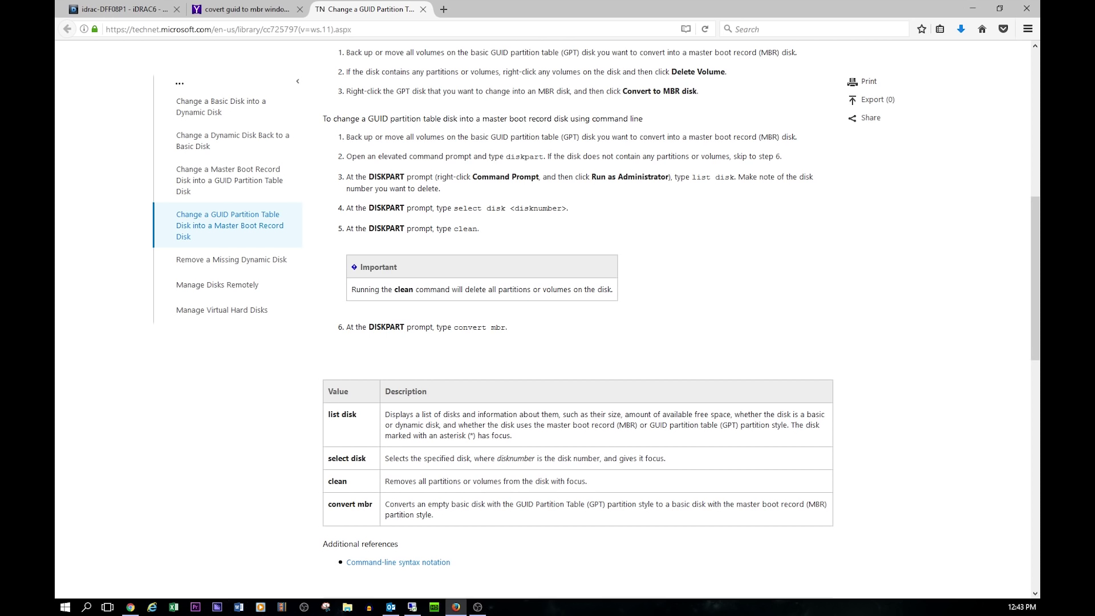
pyautogui.hotkey('alt', 'Tab')
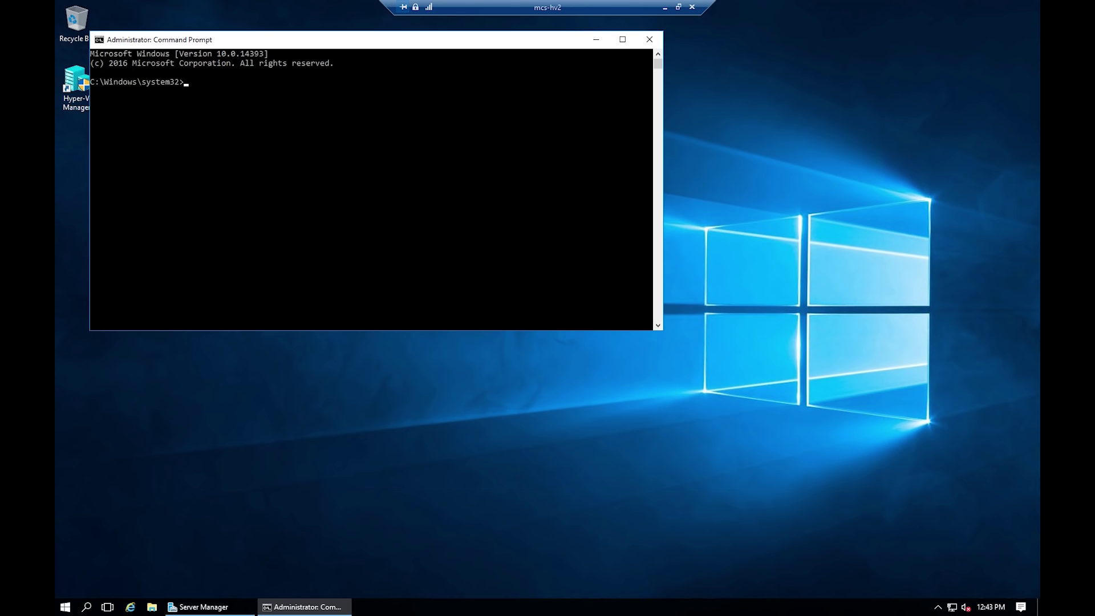
pyautogui.hotkey('alt', 'Tab')
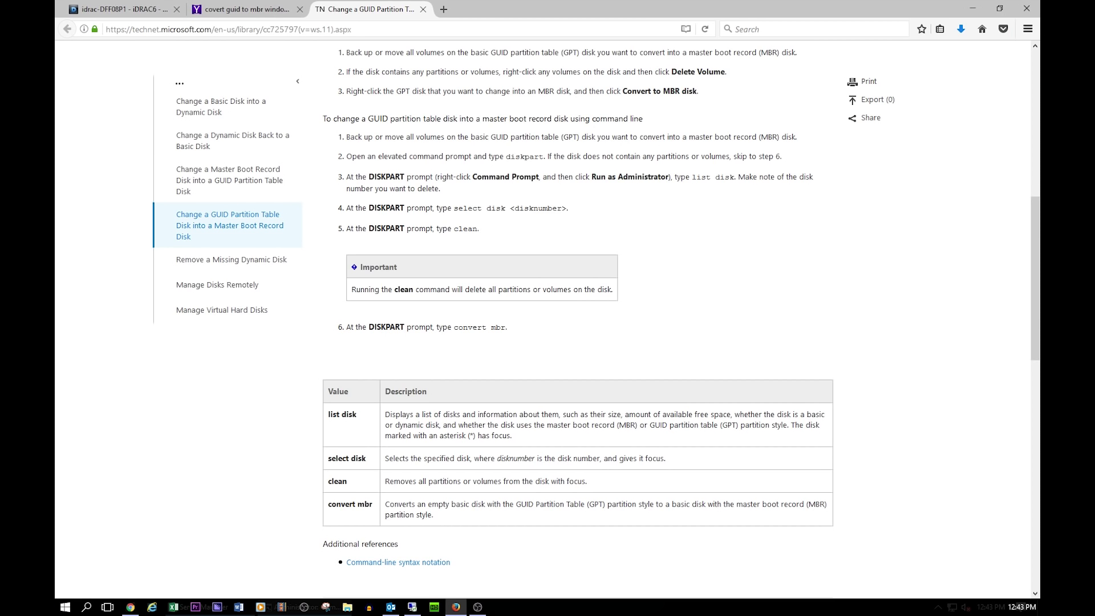
# Switch back to the server's elevated Command Prompt, start diskpart and list the disks
pyautogui.hotkey('alt', 'Tab')
pyautogui.click(542, 235)
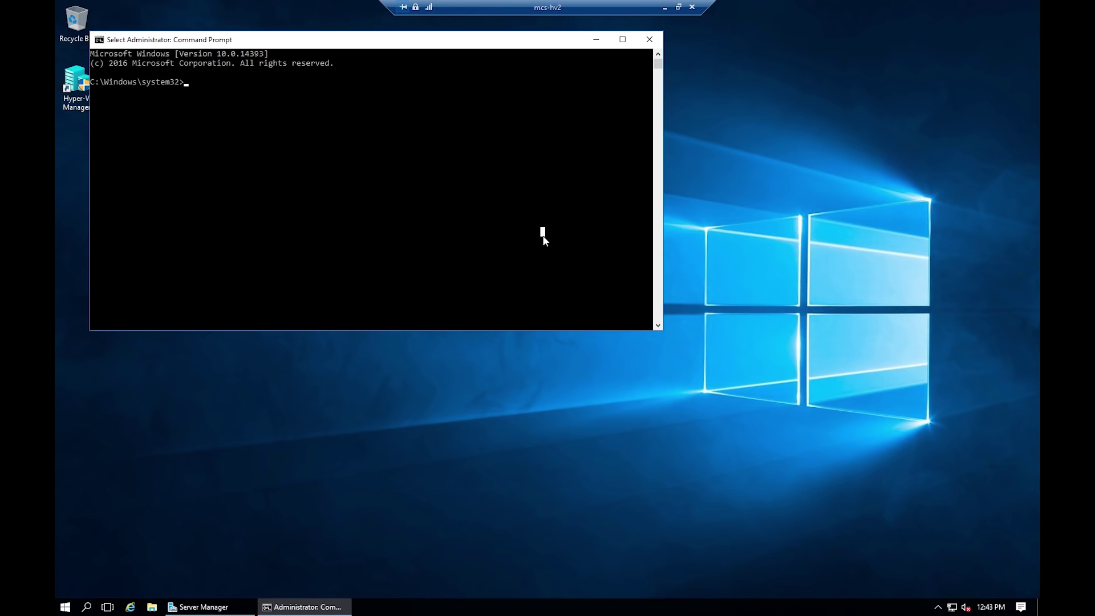
pyautogui.write('diskp')
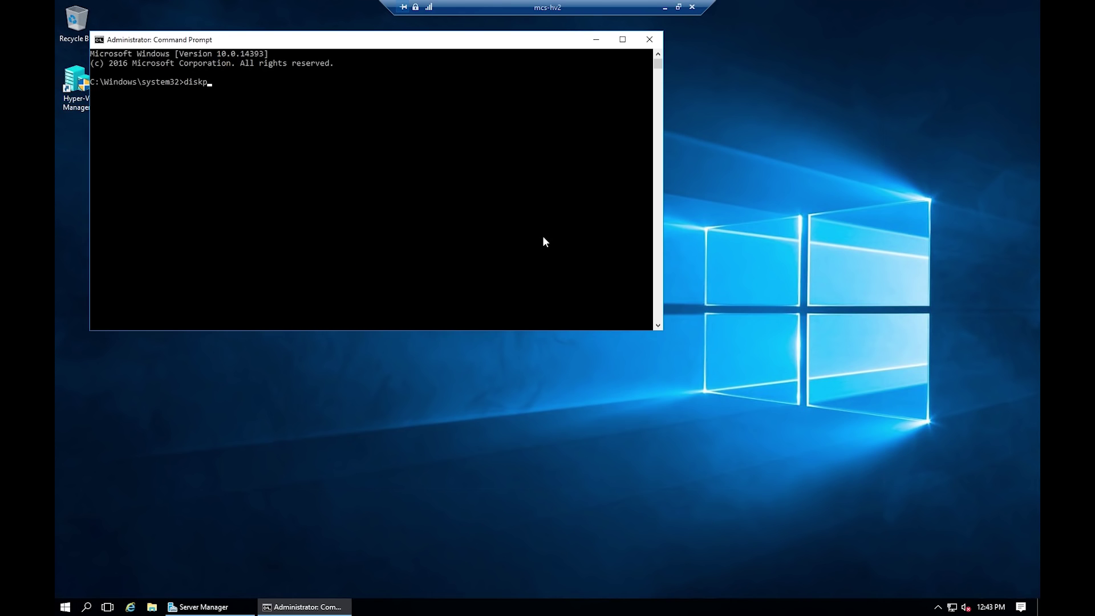
pyautogui.write('art')
pyautogui.press('Return')
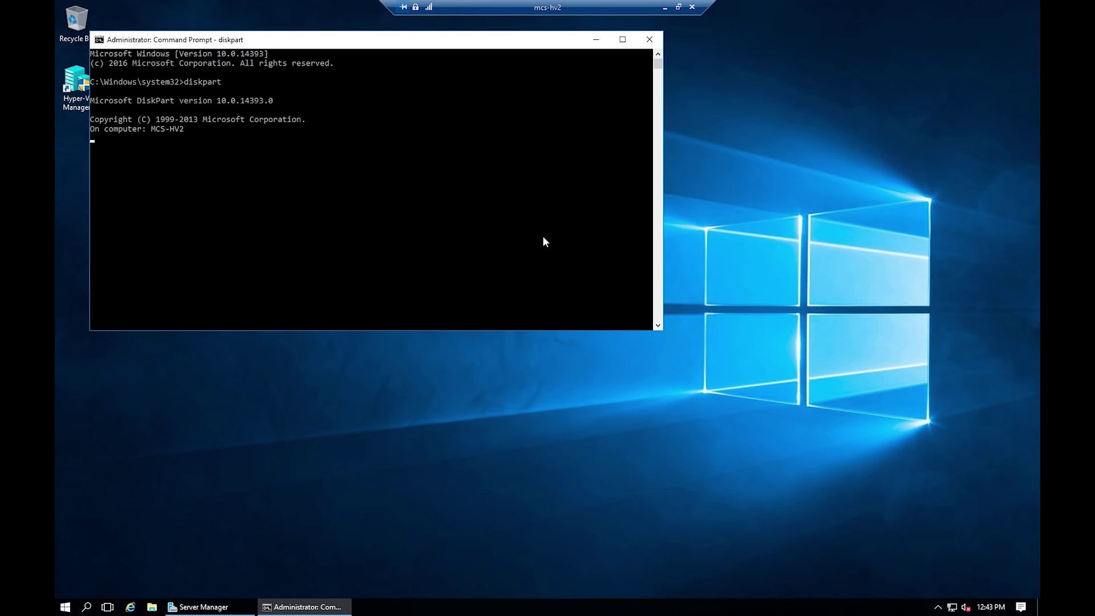
pyautogui.click(666, 8)
pyautogui.click(413, 606)
pyautogui.click(435, 225)
pyautogui.write('list disk')
pyautogui.press('Return')
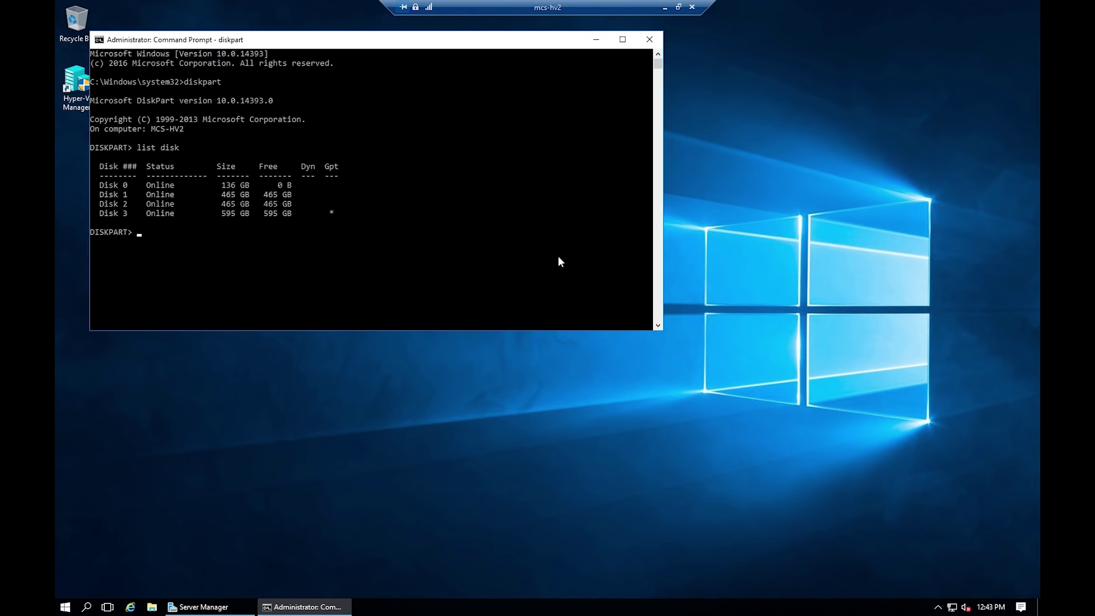
# Select disk 3 in DiskPart and clean it to remove all its partitions
pyautogui.click(559, 258)
pyautogui.press('Escape')
pyautogui.write('select disk 3')
pyautogui.press('Return')
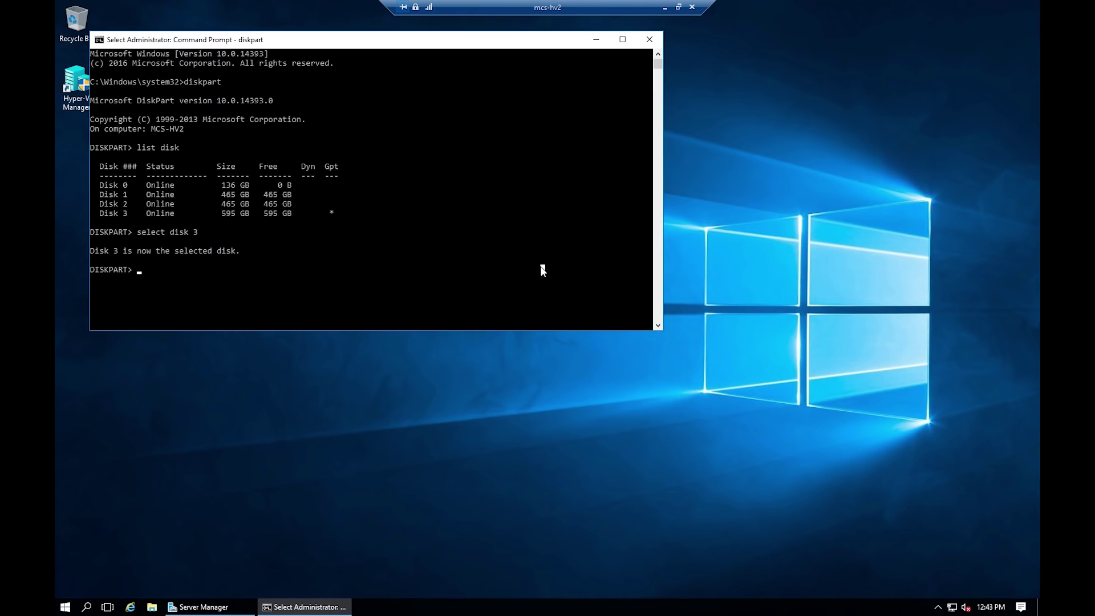
pyautogui.write('clean')
pyautogui.press('Return')
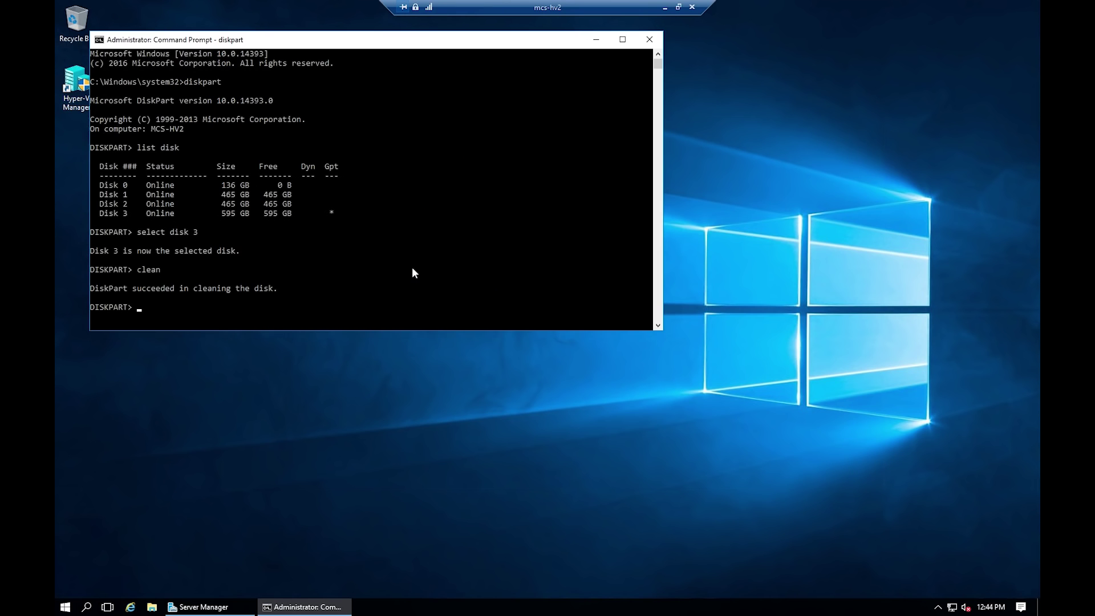
# Convert the selected disk 3 to the MBR partition style with convert mbr
pyautogui.click(412, 268)
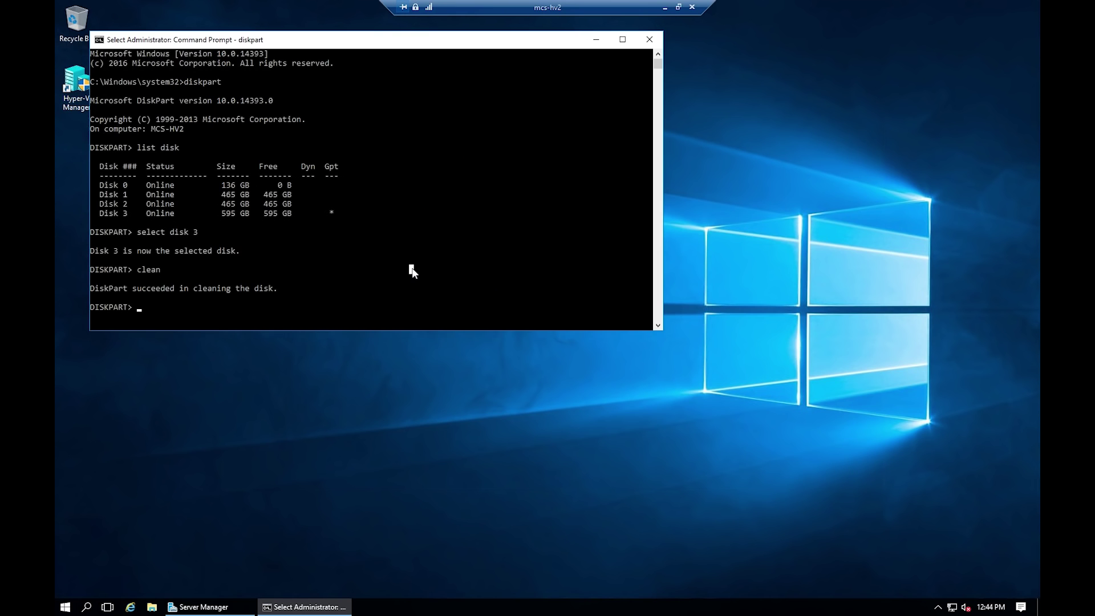
pyautogui.write('convert m')
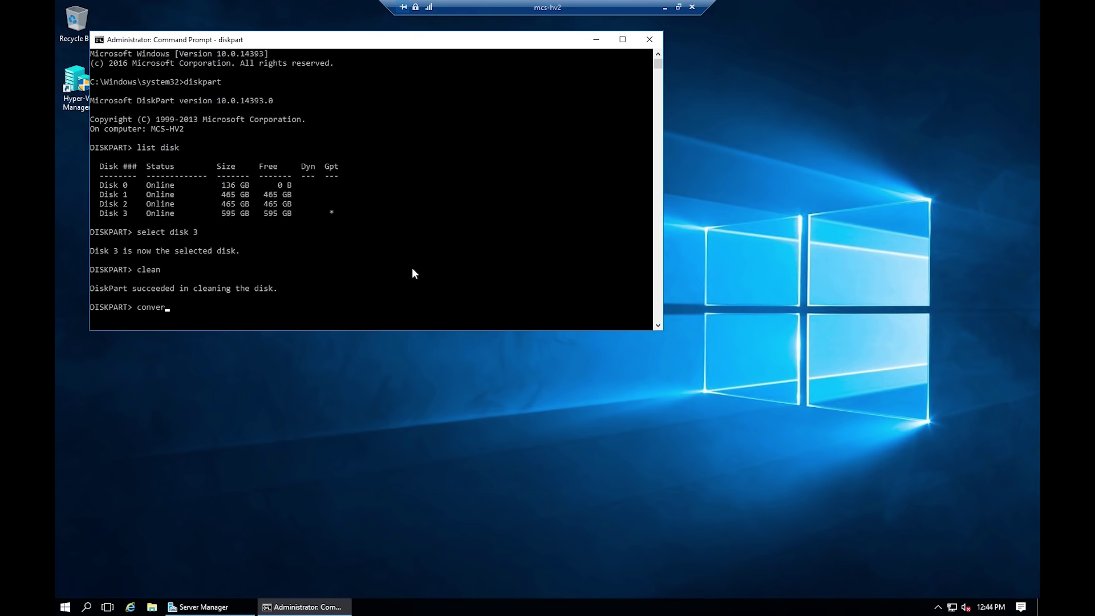
pyautogui.write('br')
pyautogui.press('Return')
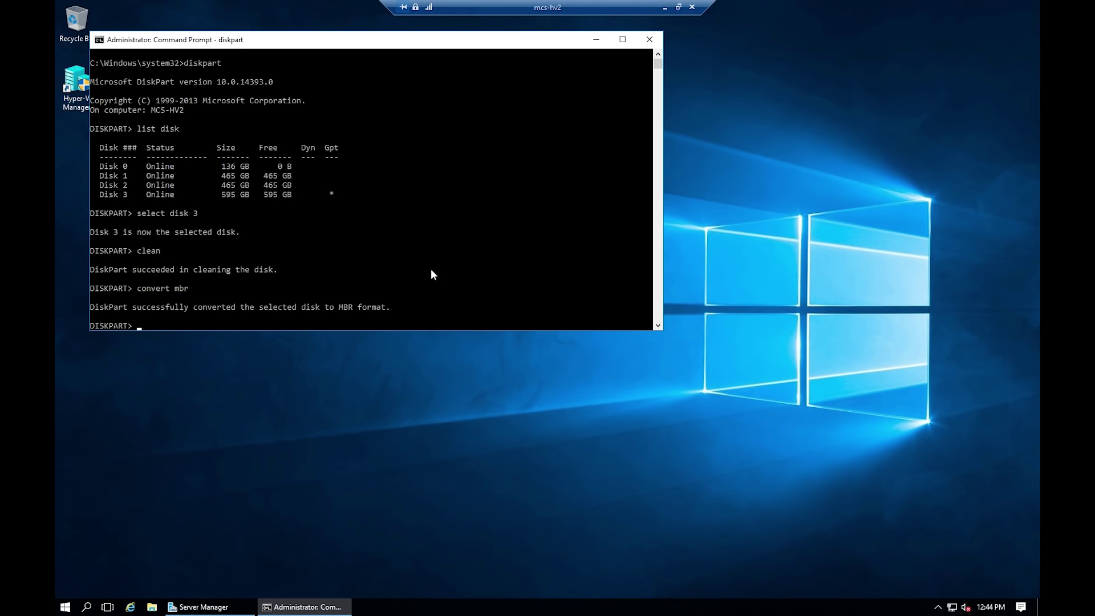
# Exit DiskPart and close the Command Prompt session
pyautogui.write('exit')
pyautogui.press('Return')
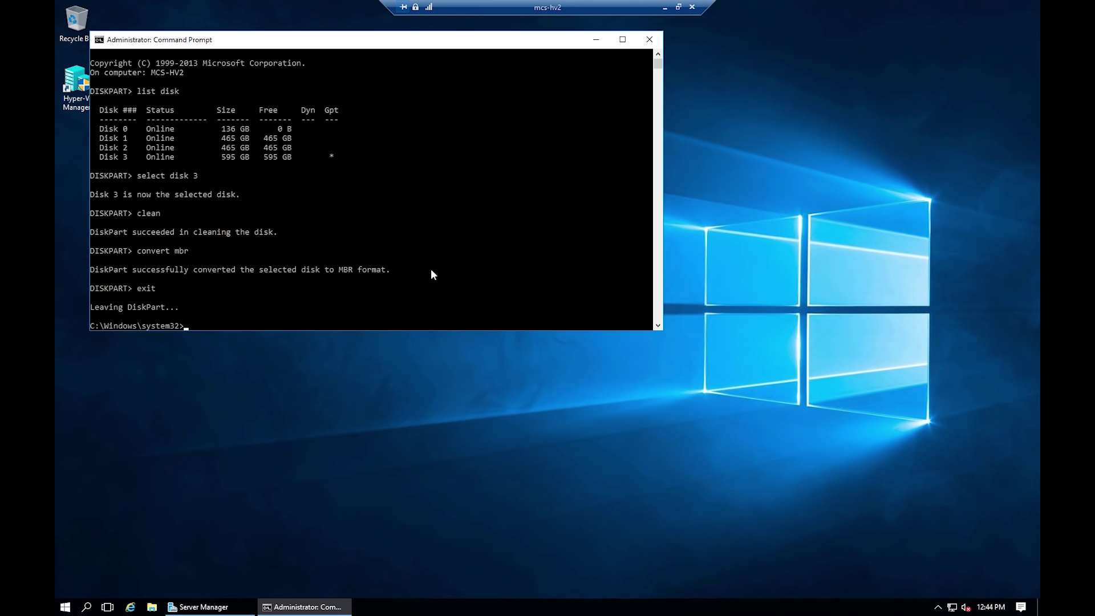
pyautogui.write('exit')
pyautogui.press('Return')
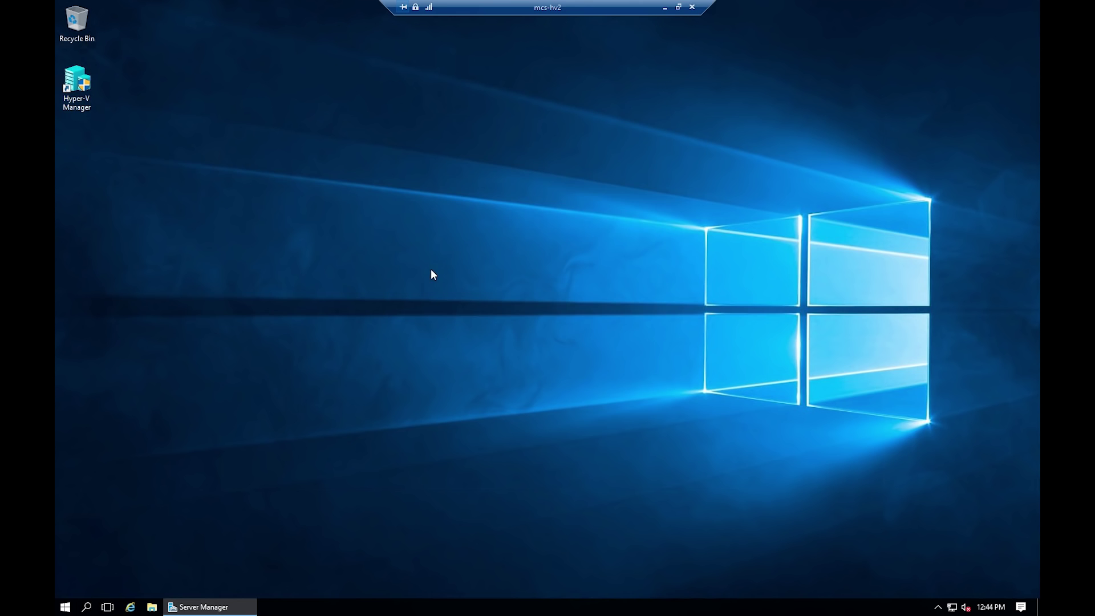
# Open Computer Management from Server Manager, show Disk Management and maximize the window
pyautogui.click(204, 607)
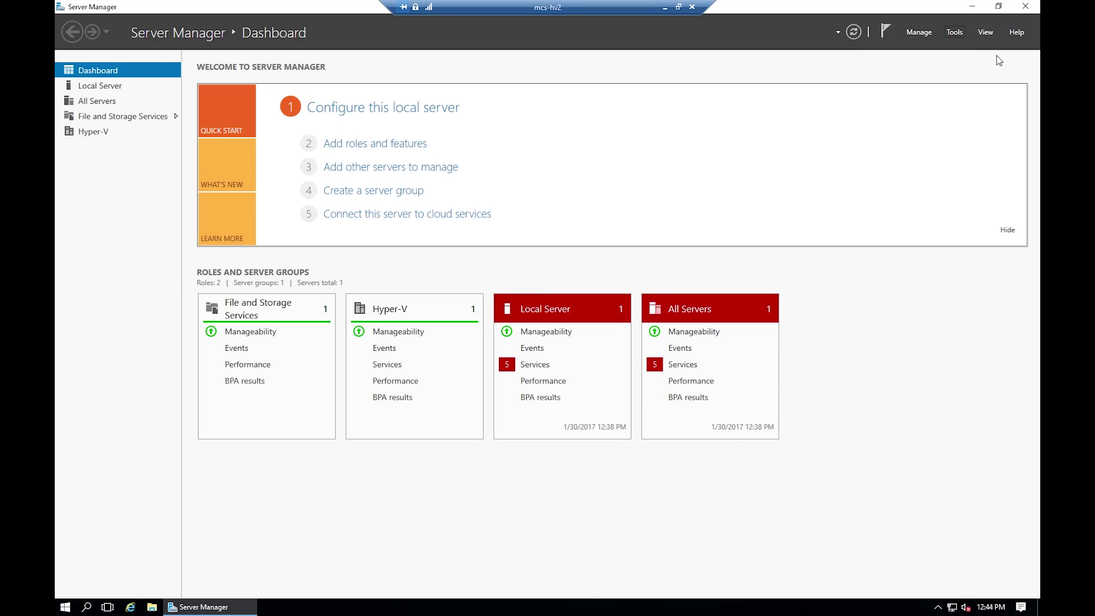
pyautogui.click(955, 32)
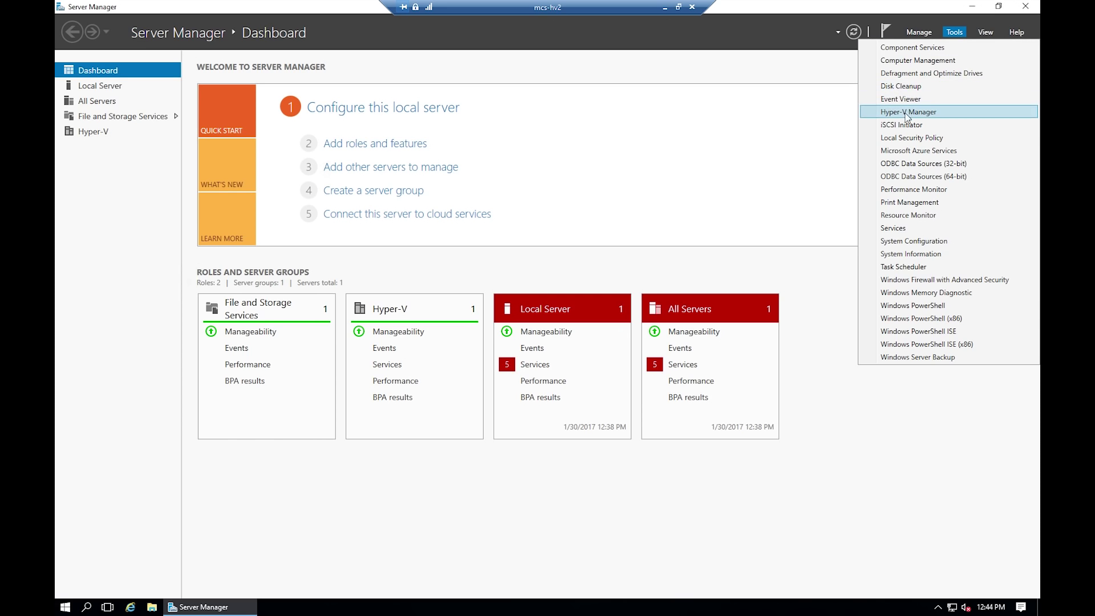
pyautogui.click(908, 60)
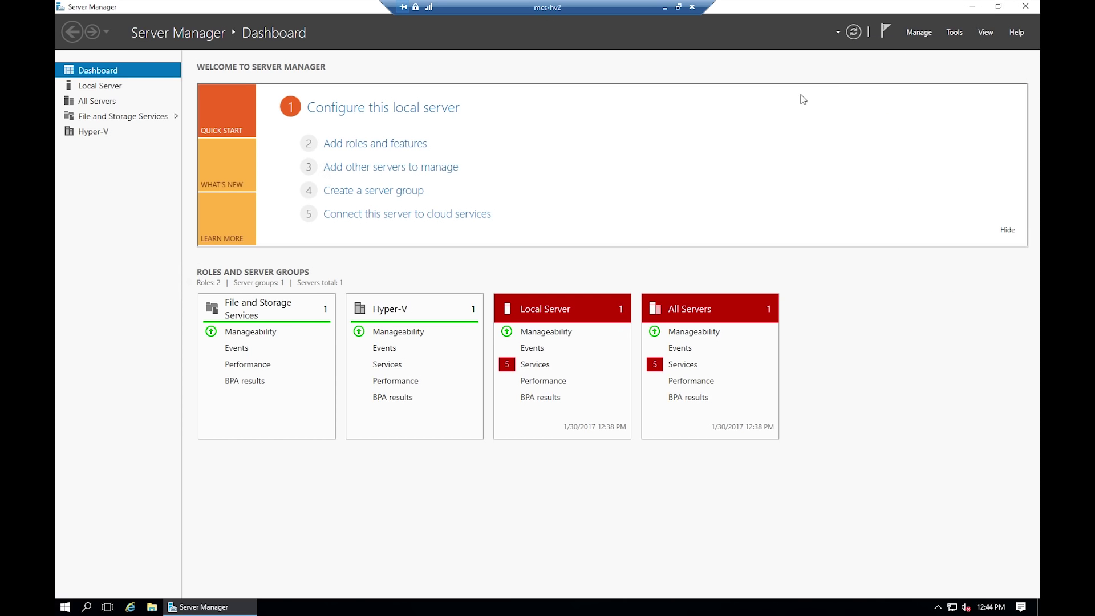
pyautogui.click(121, 171)
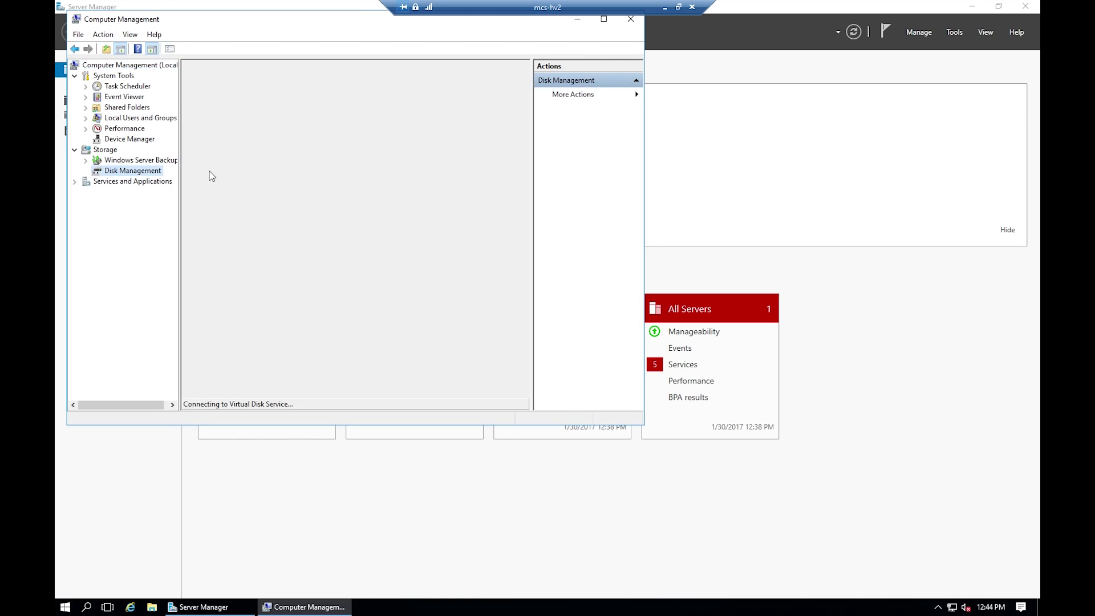
pyautogui.click(607, 21)
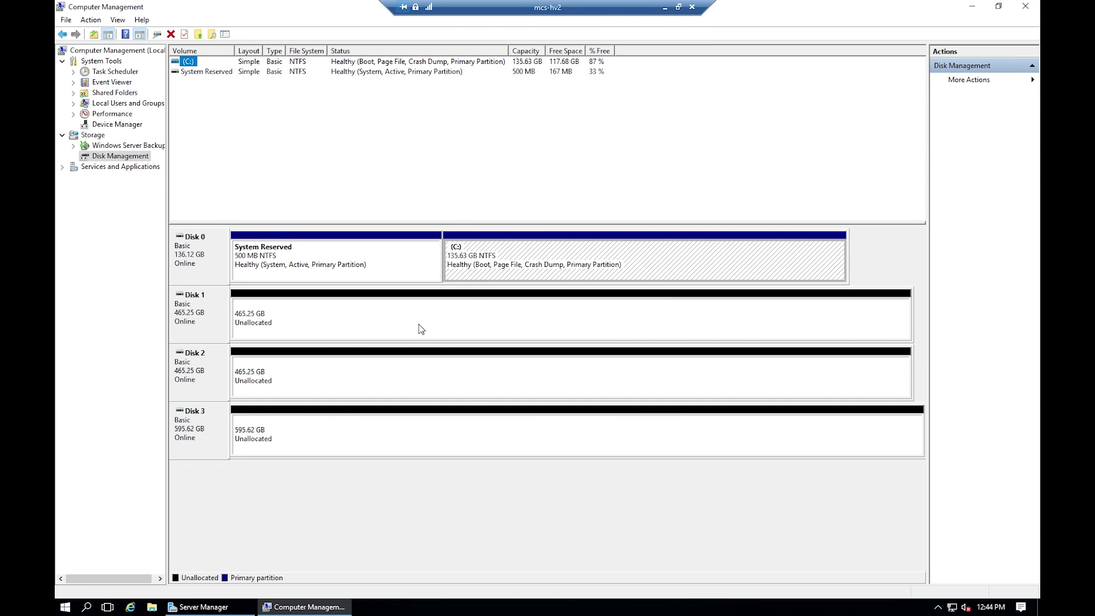
# Create a full-size simple volume on Disk 1 with drive letter E, quick-formatted as NTFS and labelled WD-500-1
pyautogui.rightClick(352, 328)
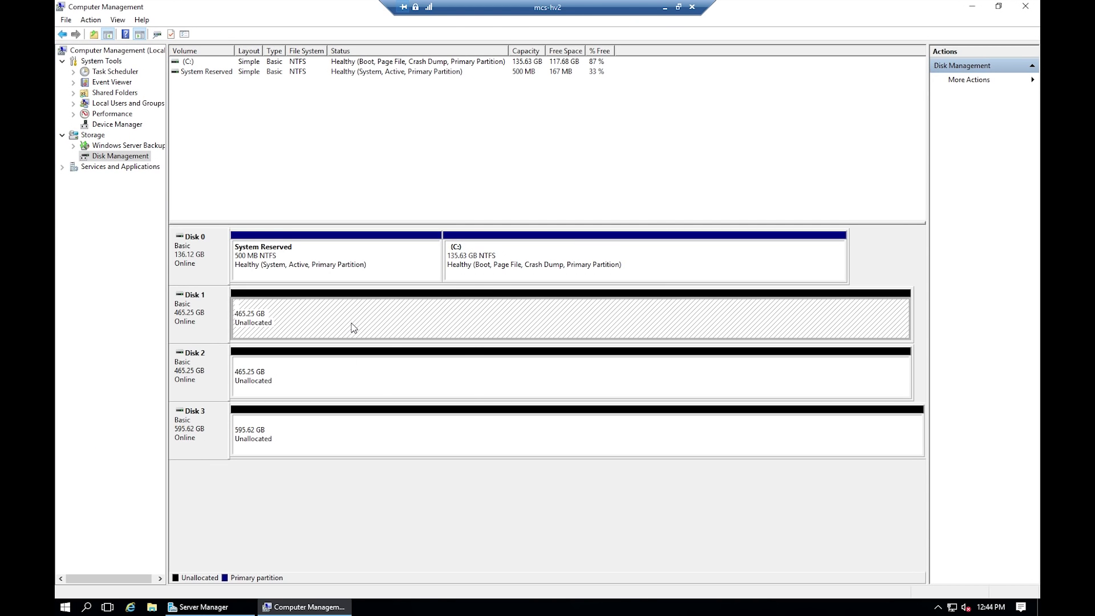
pyautogui.click(397, 331)
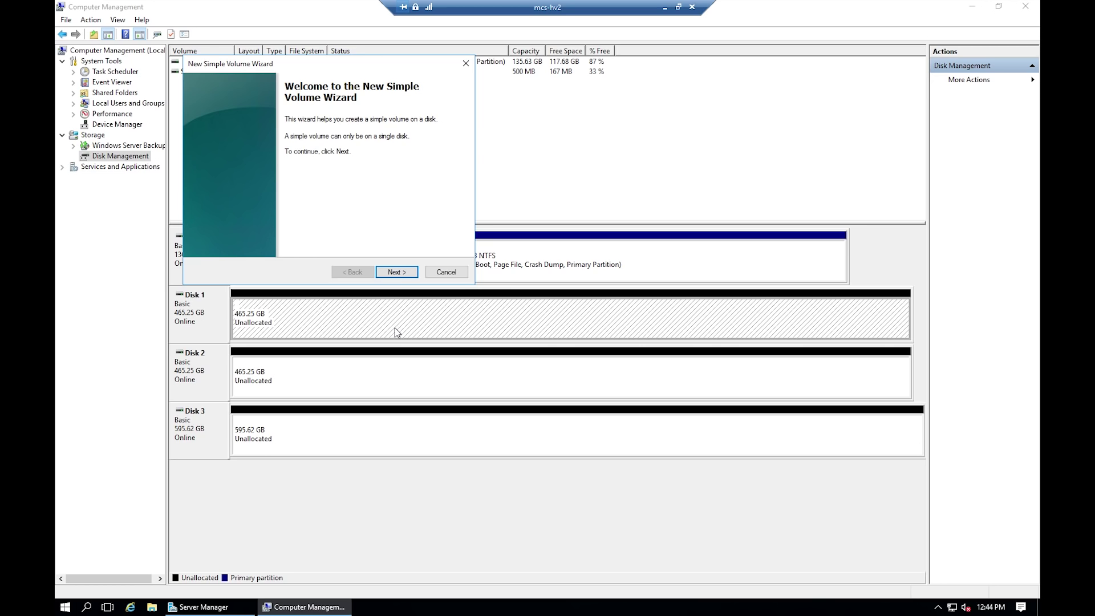
pyautogui.click(399, 272)
pyautogui.click(399, 271)
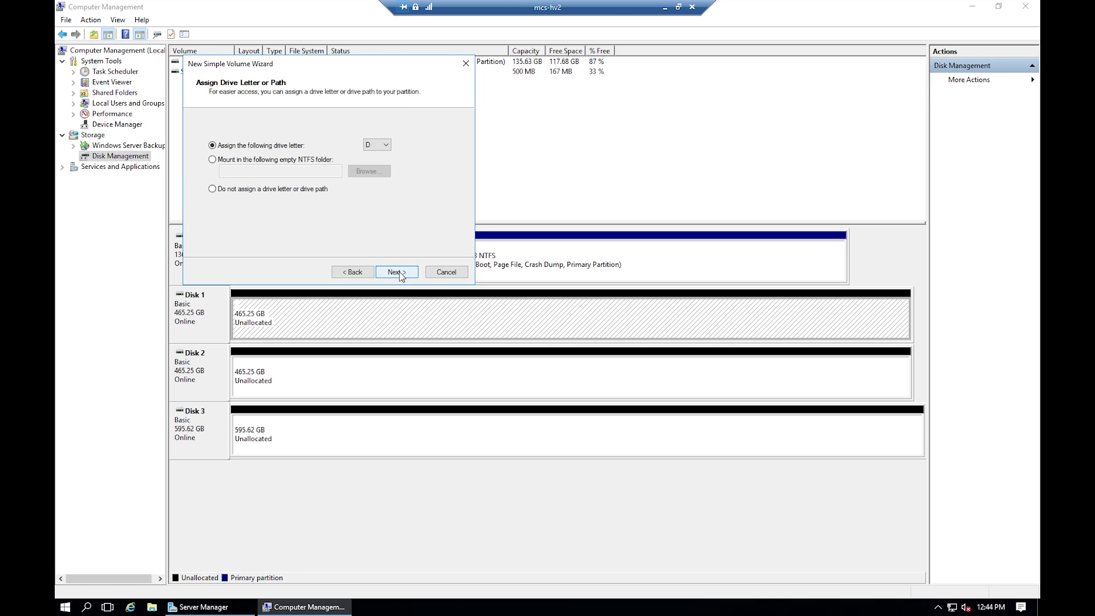
pyautogui.click(381, 145)
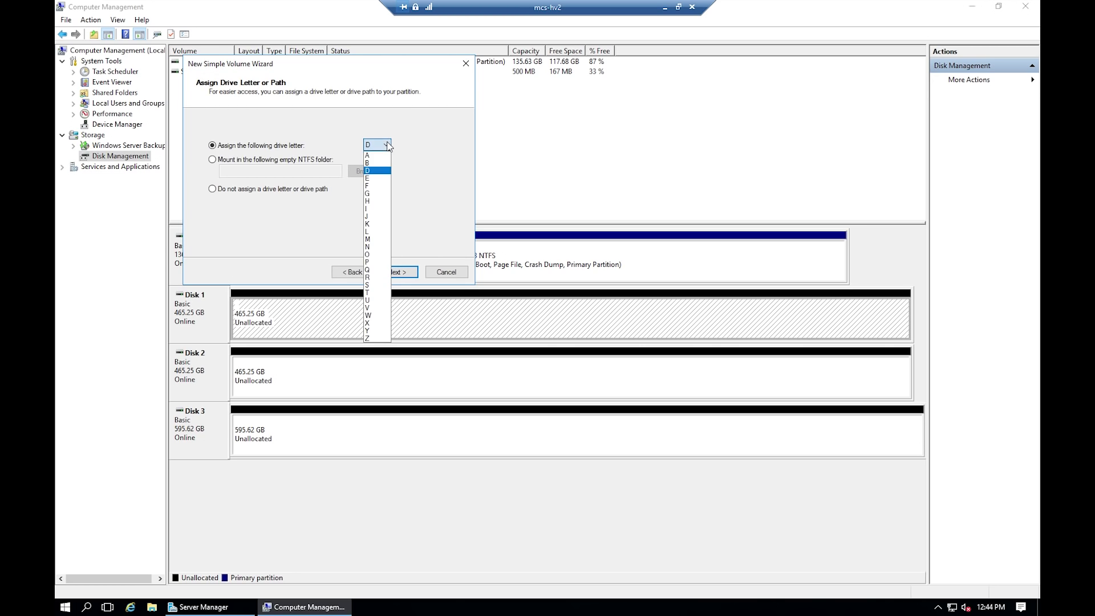
pyautogui.click(377, 179)
pyautogui.click(399, 272)
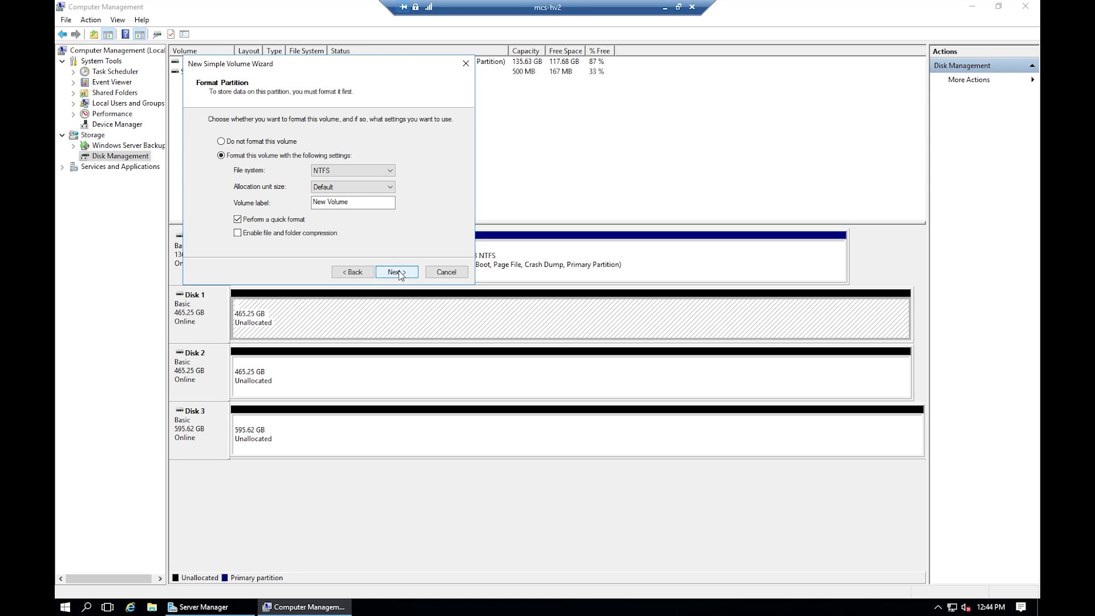
pyautogui.moveTo(359, 203); pyautogui.dragTo(305, 206)
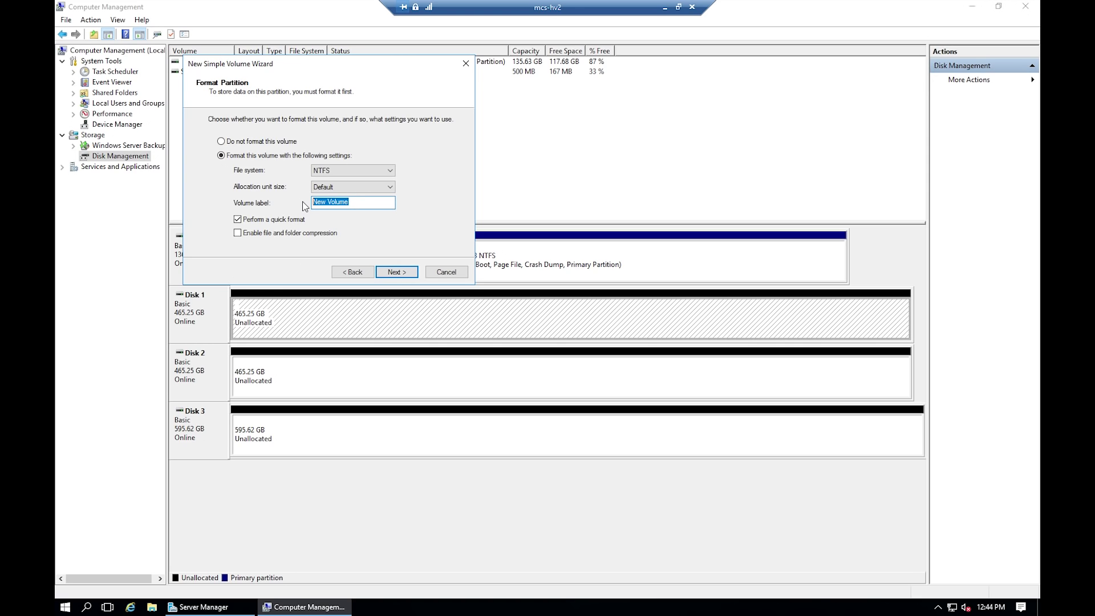
pyautogui.write('WD-500-1')
pyautogui.click(392, 272)
pyautogui.click(393, 273)
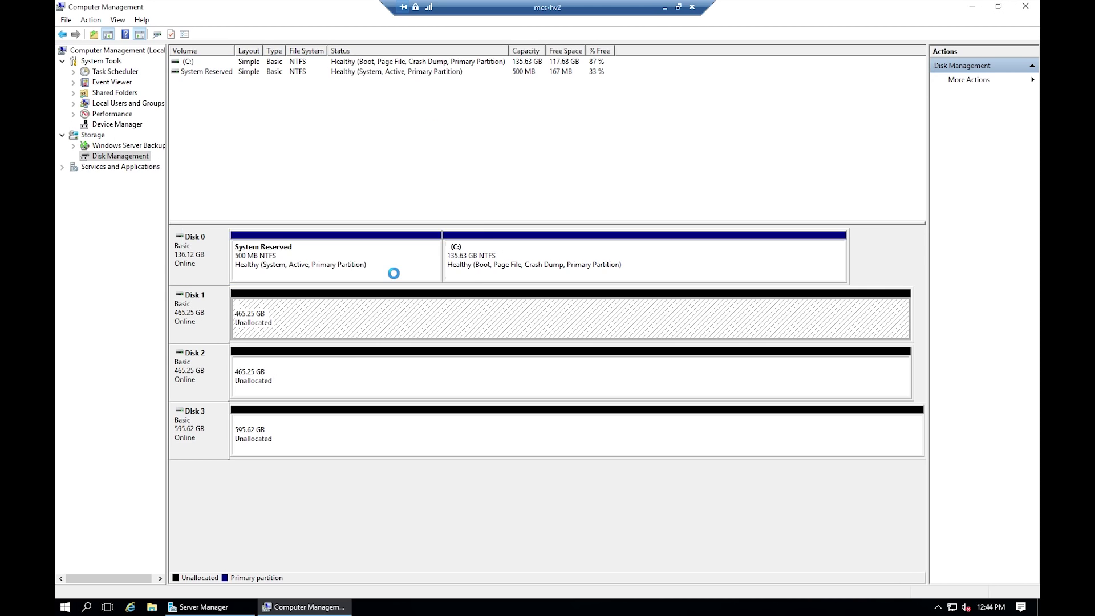
# Create a full-size simple volume on Disk 2 with drive letter F, quick-formatted as NTFS and labelled WD-500-2
pyautogui.click(323, 387)
pyautogui.rightClick(323, 388)
pyautogui.click(362, 391)
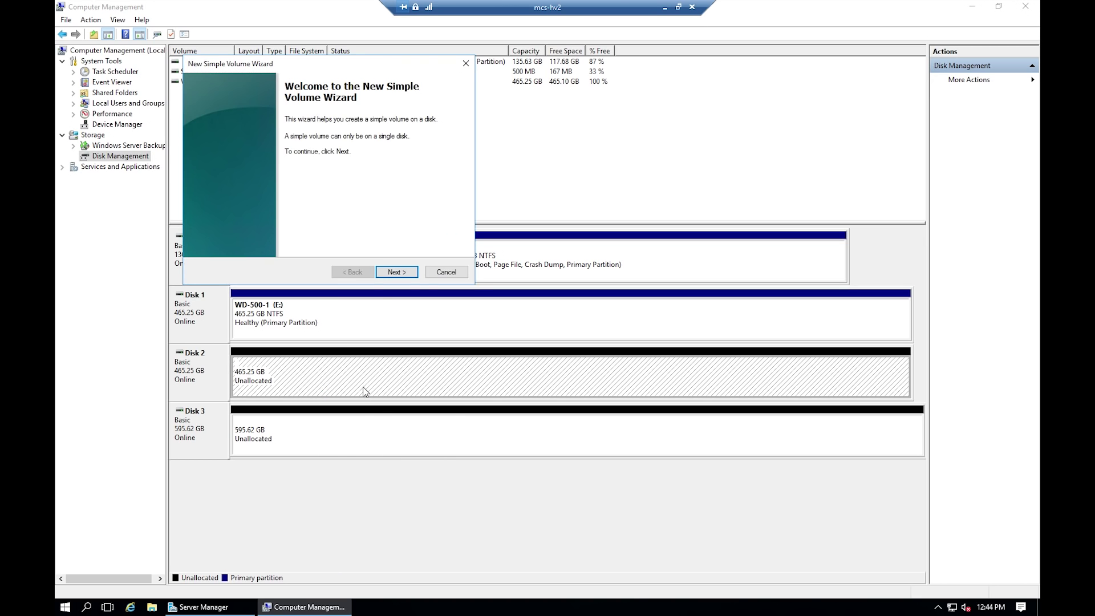
pyautogui.click(390, 274)
pyautogui.click(392, 274)
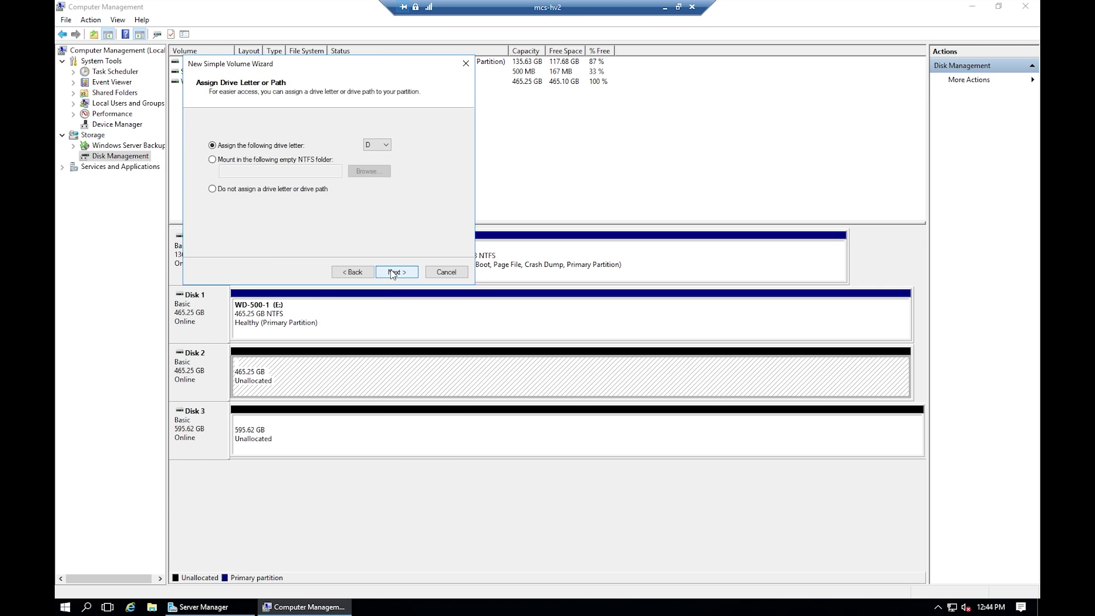
pyautogui.click(379, 145)
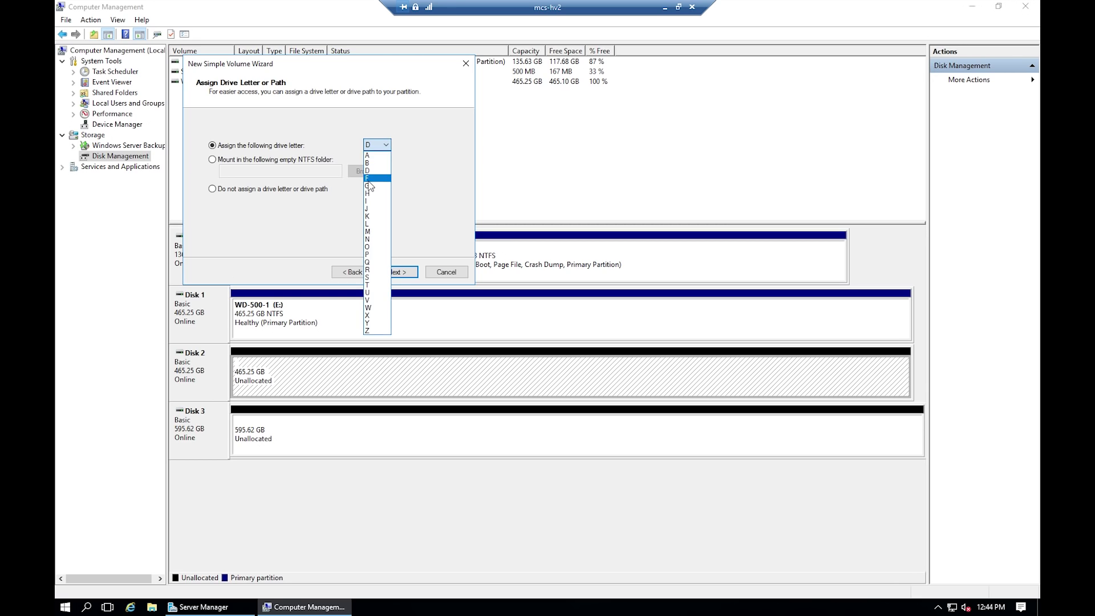
pyautogui.click(368, 179)
pyautogui.click(401, 271)
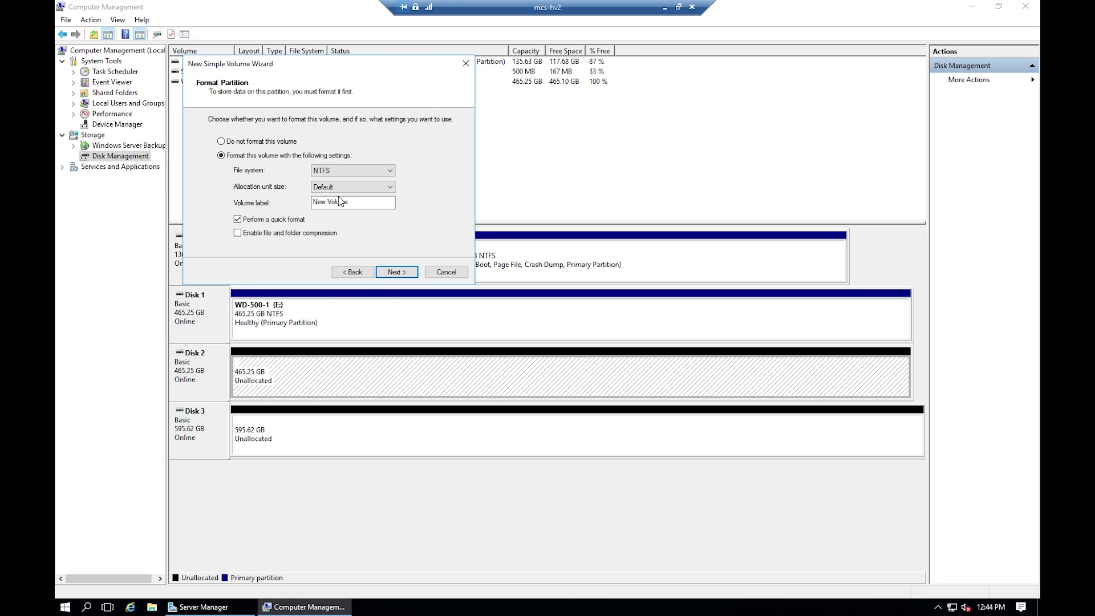
pyautogui.moveTo(357, 202); pyautogui.dragTo(271, 204)
pyautogui.write('WD-500-2')
pyautogui.click(404, 271)
pyautogui.click(404, 271)
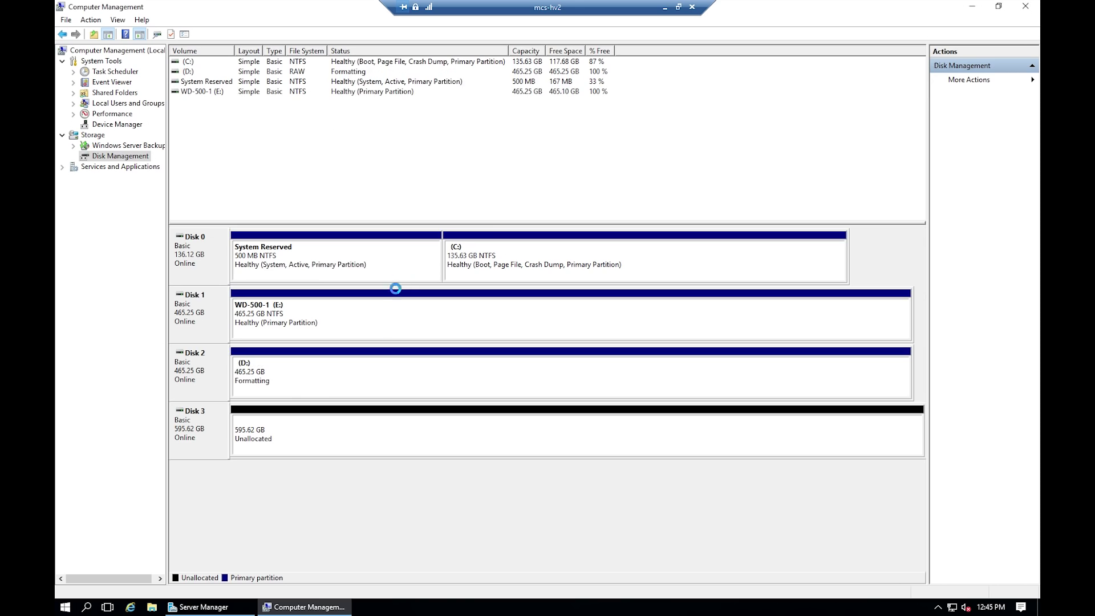
# Create a full-size simple volume on Disk 3 with drive letter G, quick-formatted as NTFS and labelled WD-640-1
pyautogui.click(288, 444)
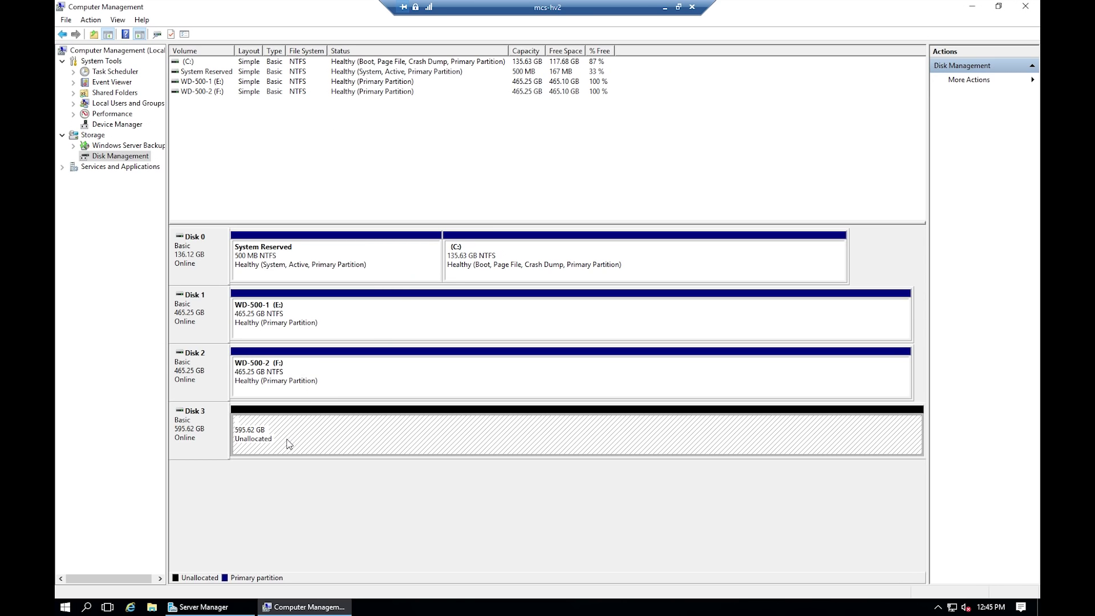
pyautogui.rightClick(288, 444)
pyautogui.click(329, 448)
pyautogui.click(389, 275)
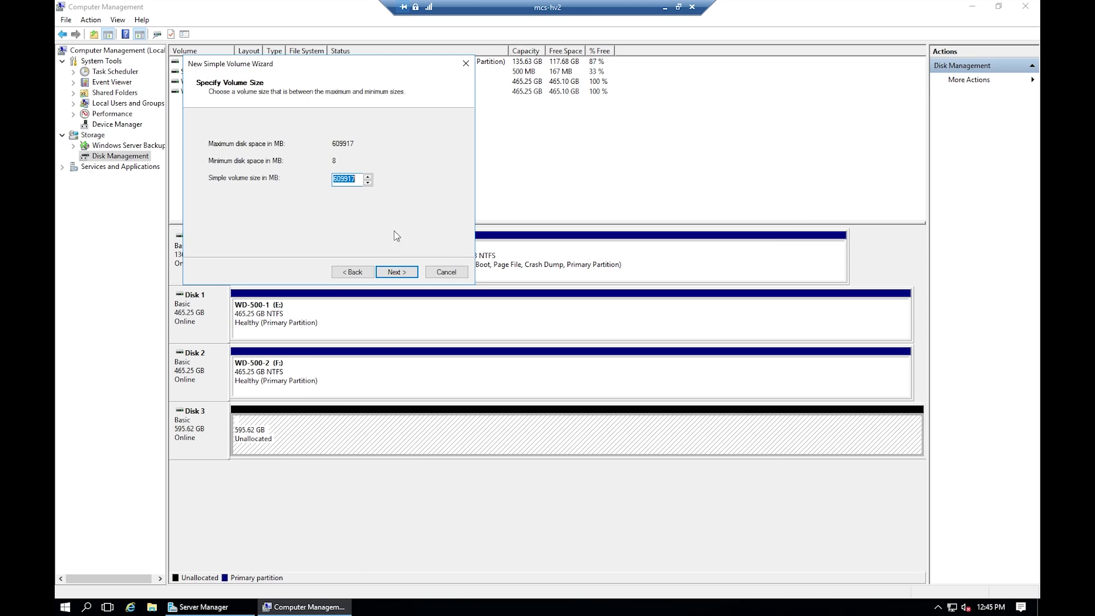
pyautogui.click(399, 273)
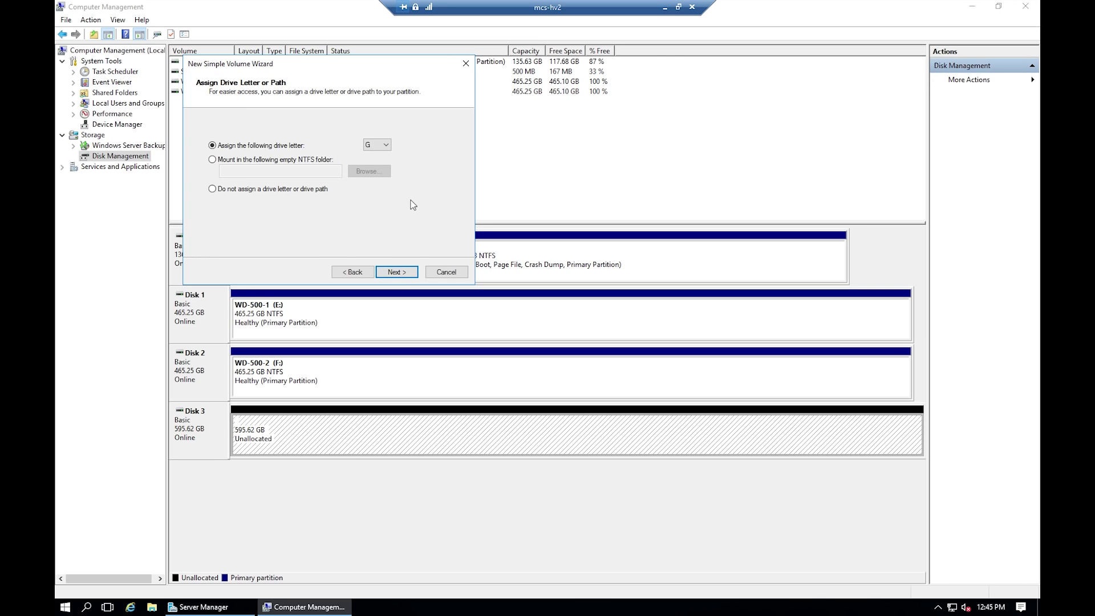
pyautogui.click(385, 145)
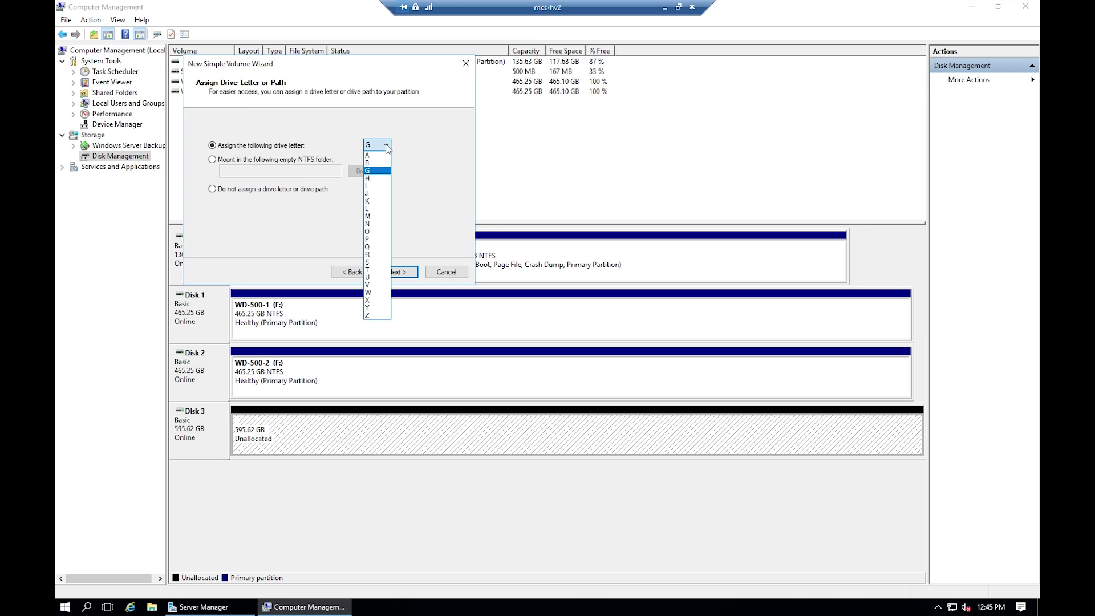
pyautogui.click(378, 171)
pyautogui.click(403, 272)
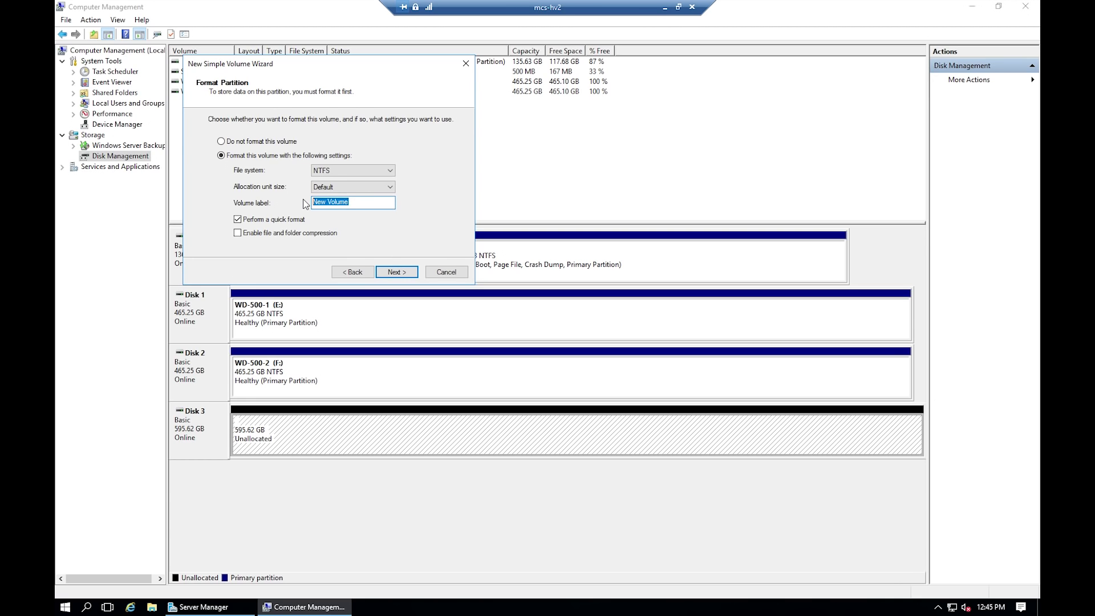
pyautogui.write('WD-640-1')
pyautogui.click(404, 272)
pyautogui.click(403, 269)
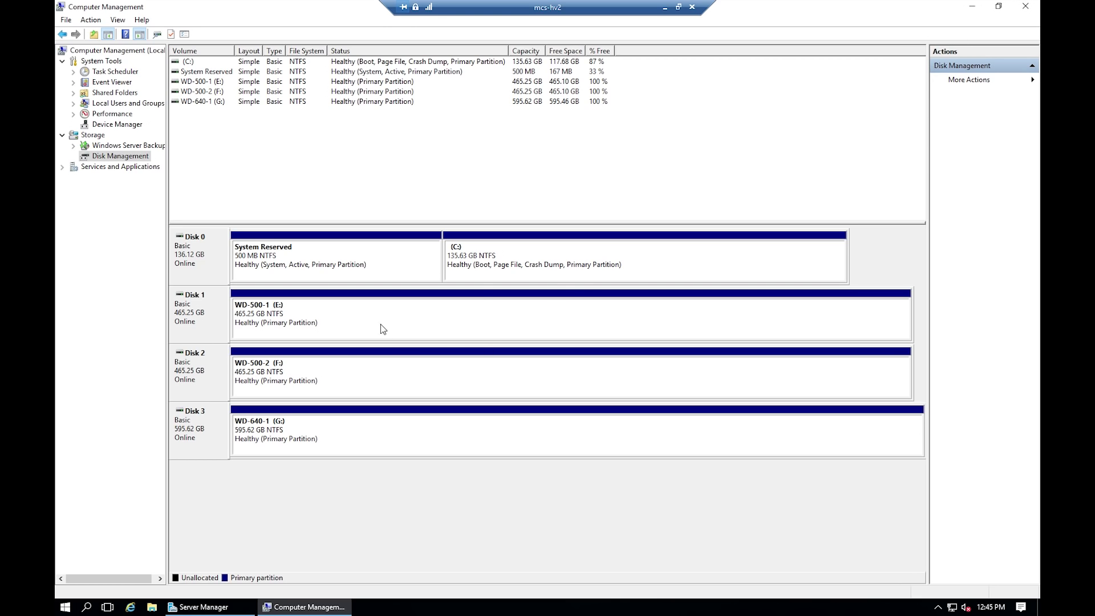
# Close Computer Management and Server Manager, and open the Drive Bender folder on the apps network drive (Z:) in File Explorer
pyautogui.click(1026, 6)
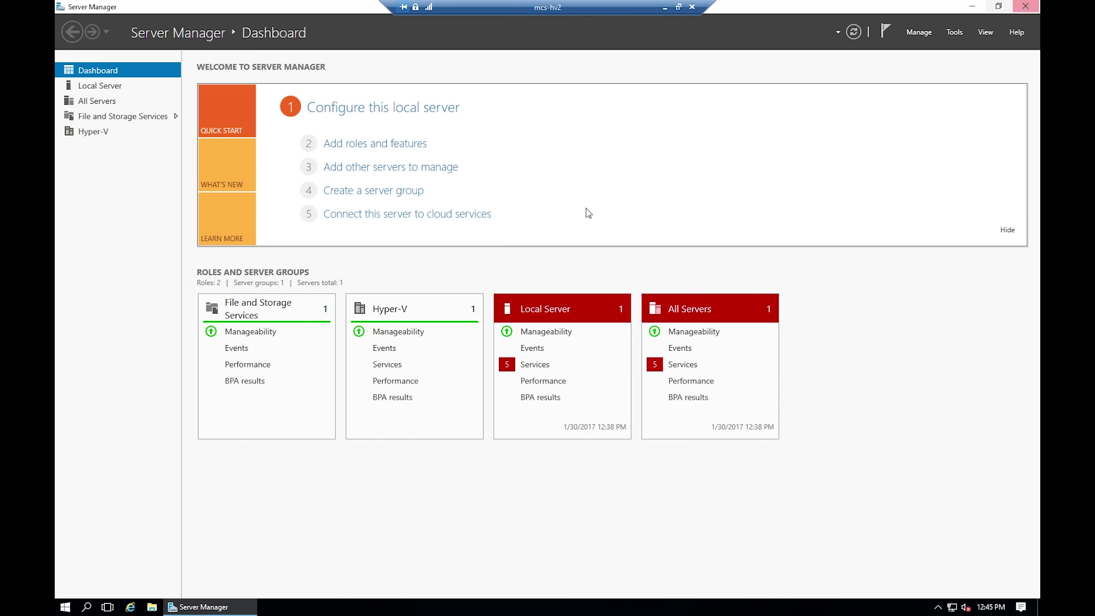
pyautogui.click(1026, 6)
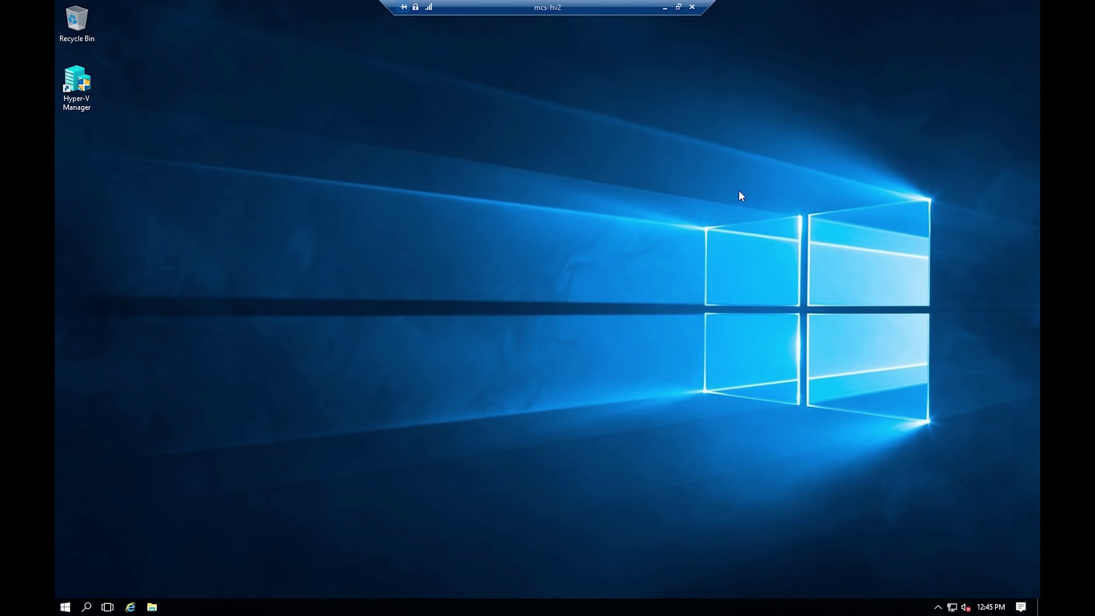
pyautogui.click(151, 607)
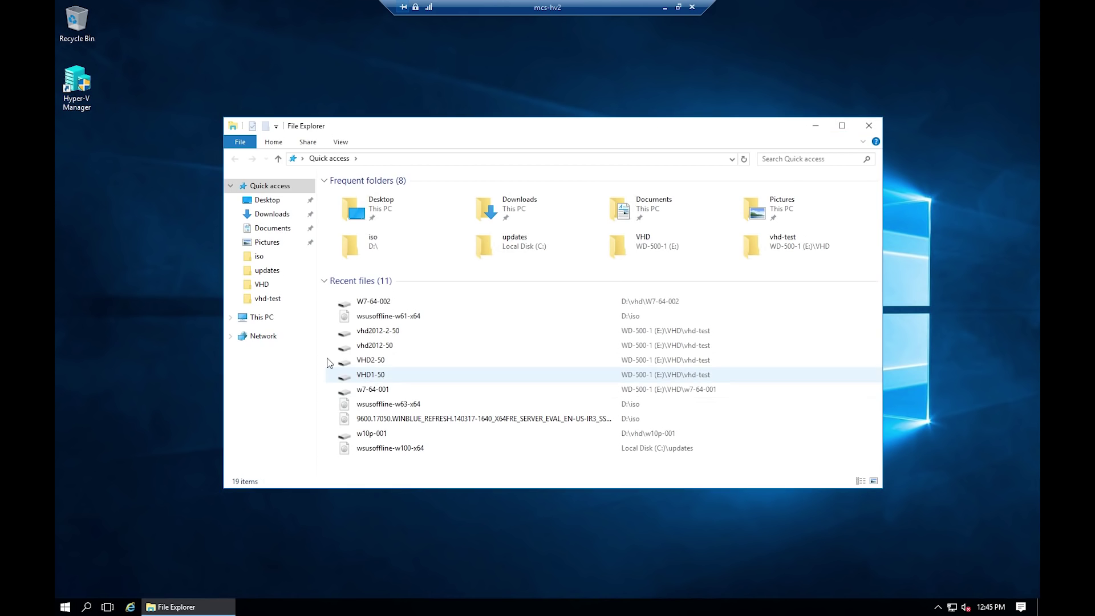
pyautogui.click(261, 318)
pyautogui.doubleClick(365, 358)
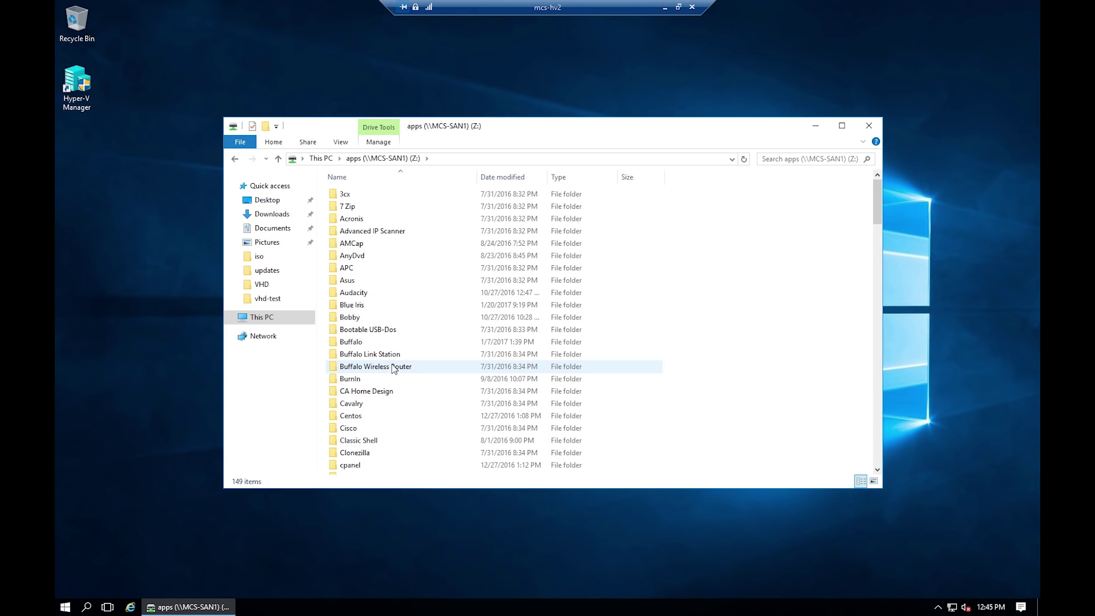
pyautogui.scroll(-1, 374, 400)
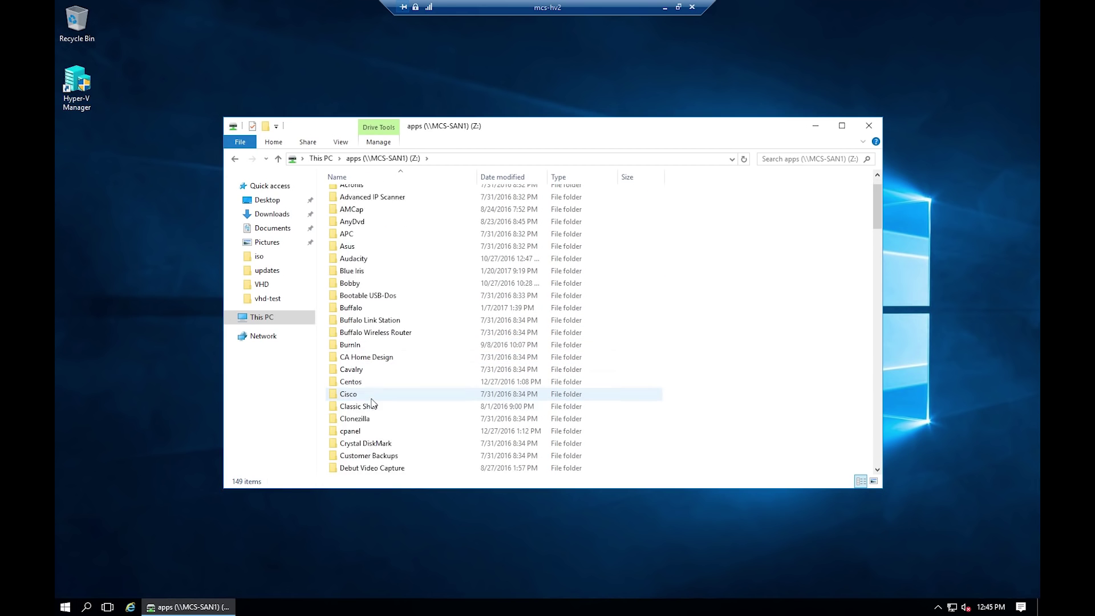
pyautogui.scroll(-2, 372, 402)
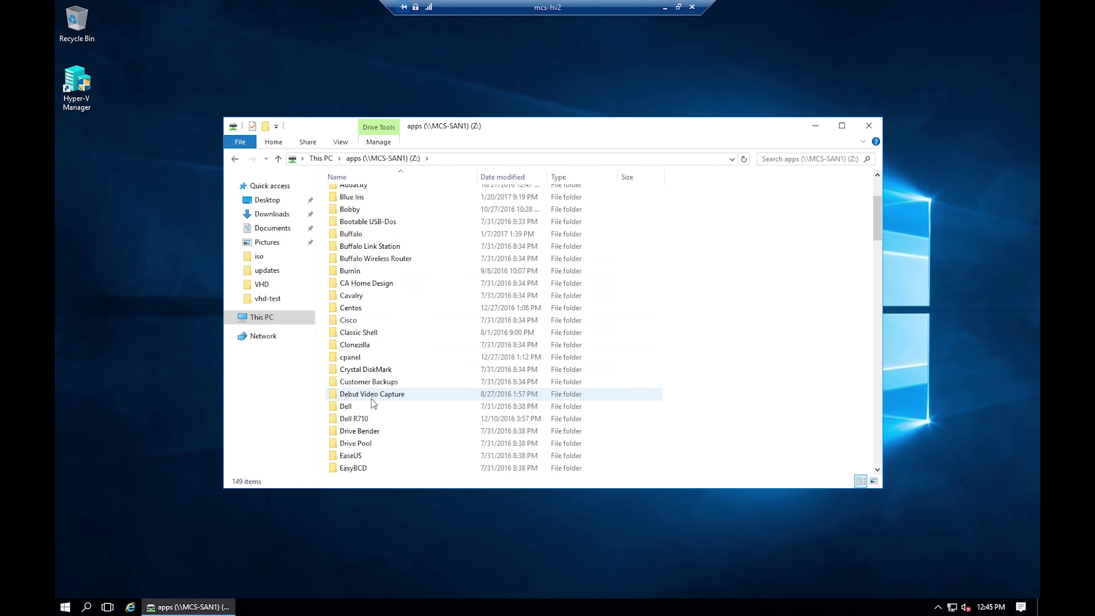
pyautogui.doubleClick(369, 436)
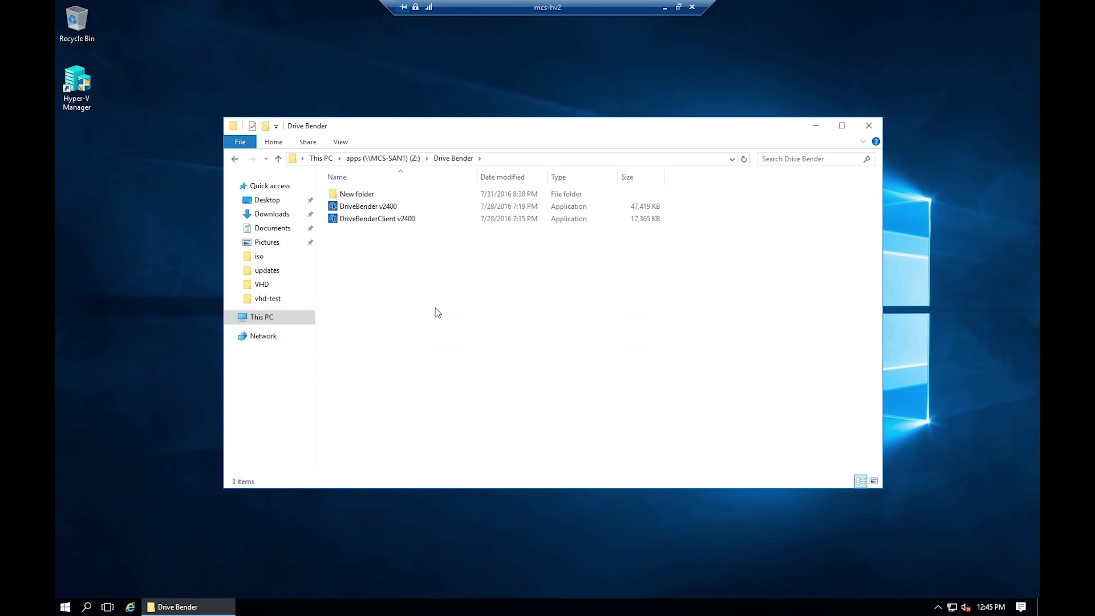
# Launch the DriveBender v2400 installer and allow it to run with elevated rights
pyautogui.click(352, 210)
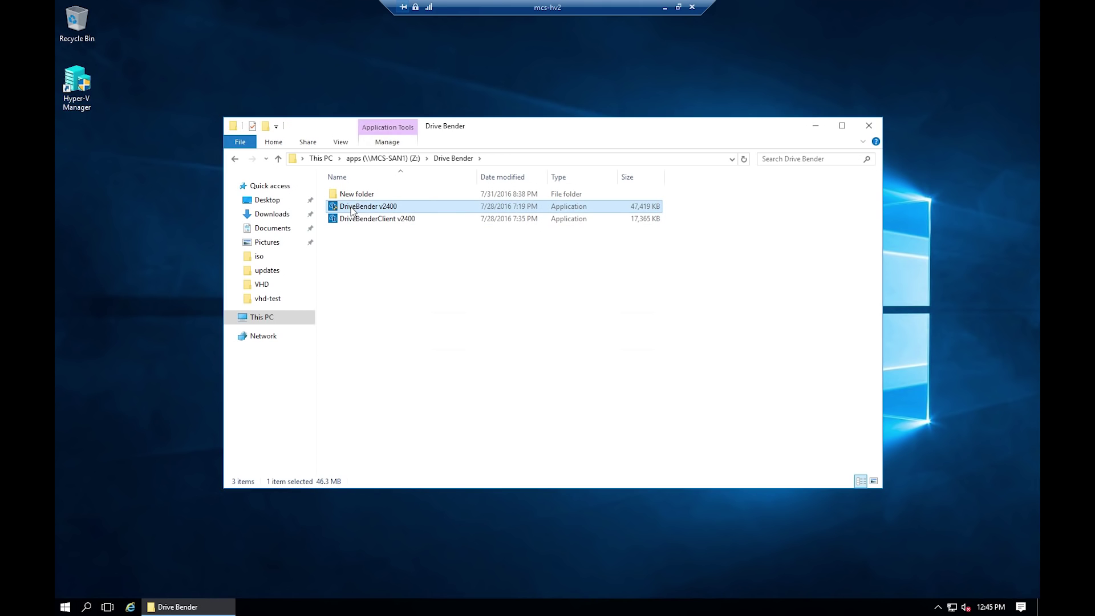
pyautogui.doubleClick(352, 210)
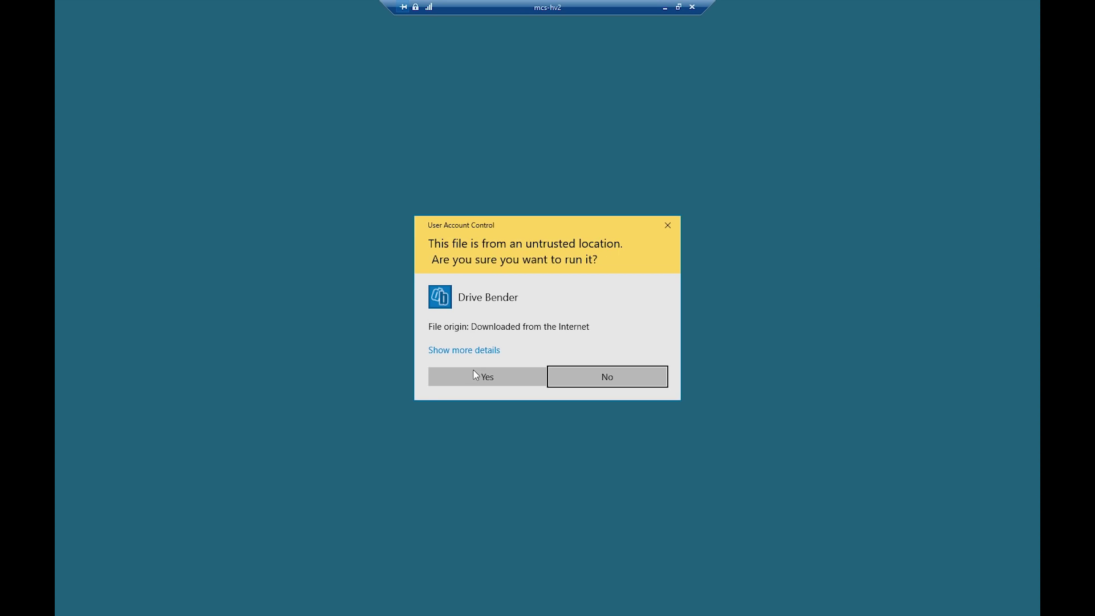
pyautogui.click(475, 375)
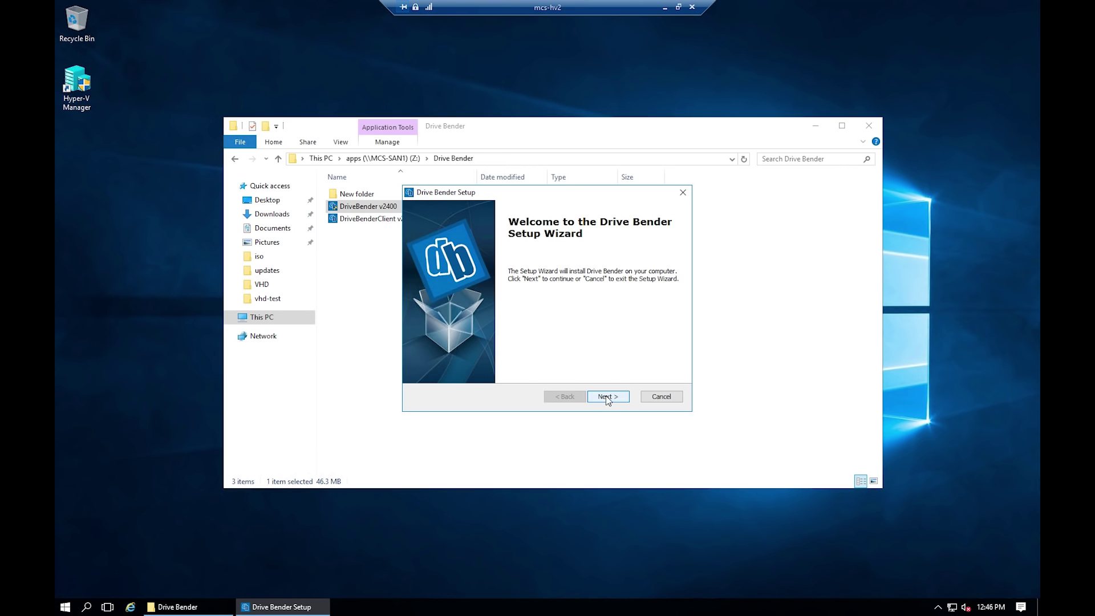
# Accept the Drive Bender license agreement and install the program with the default settings
pyautogui.click(605, 395)
pyautogui.click(482, 353)
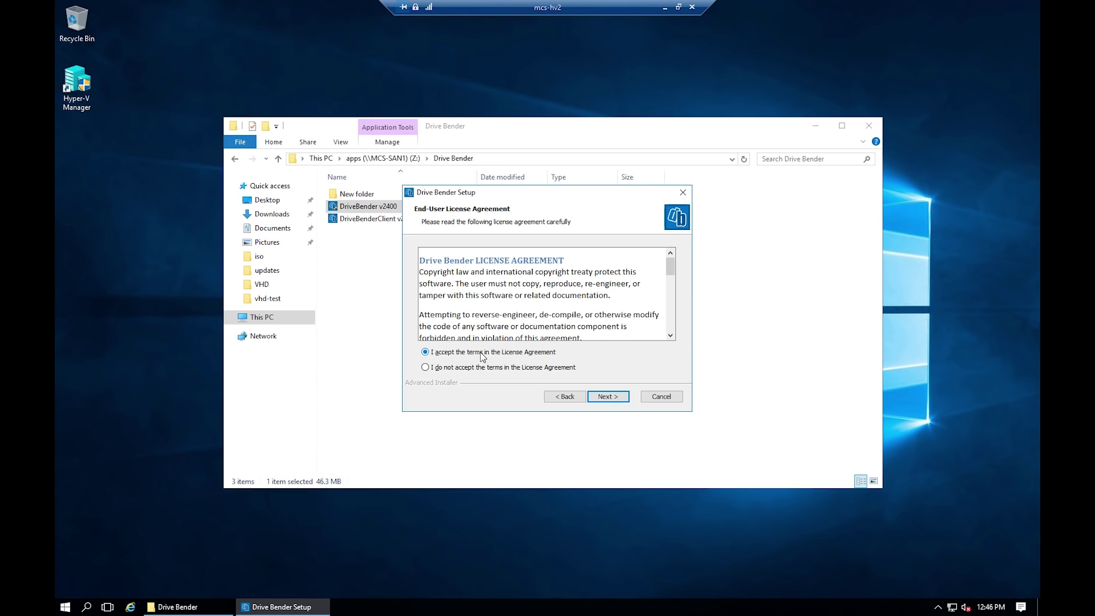
pyautogui.click(603, 398)
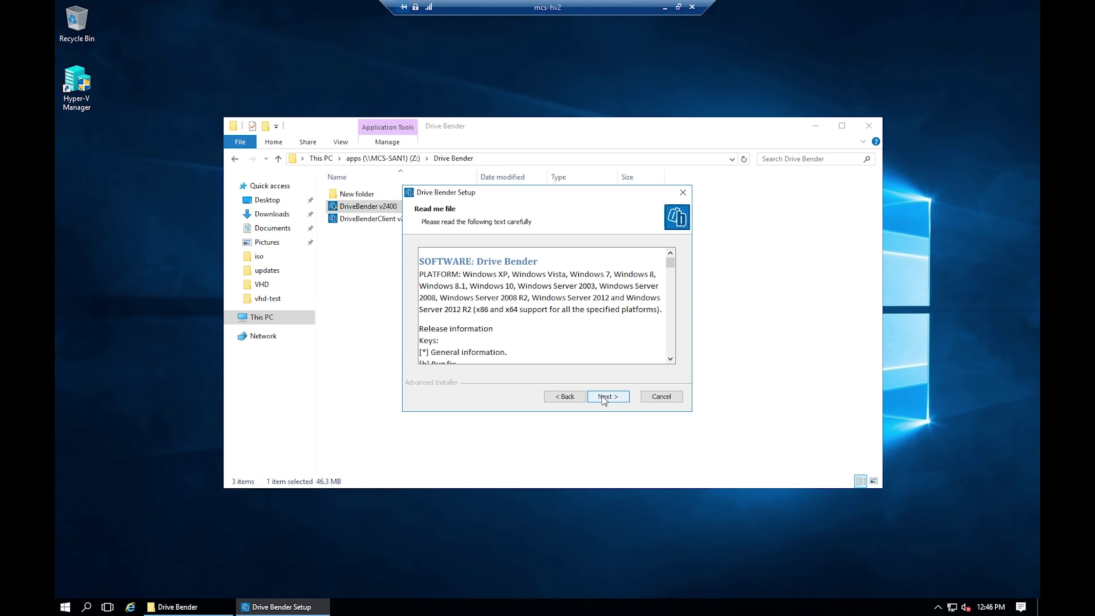
pyautogui.click(605, 399)
pyautogui.click(604, 399)
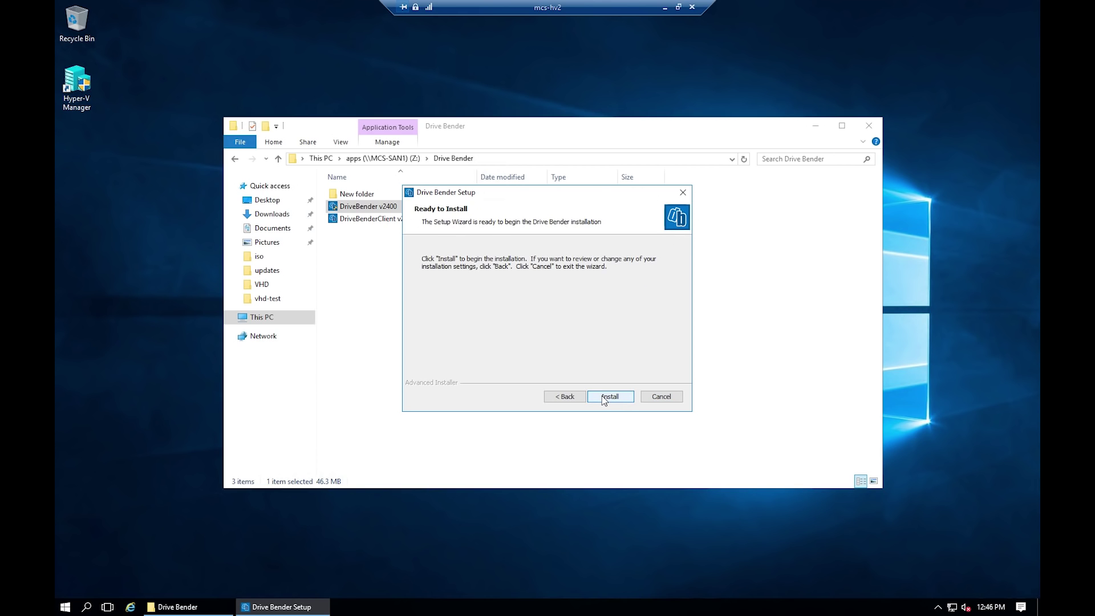
pyautogui.click(605, 398)
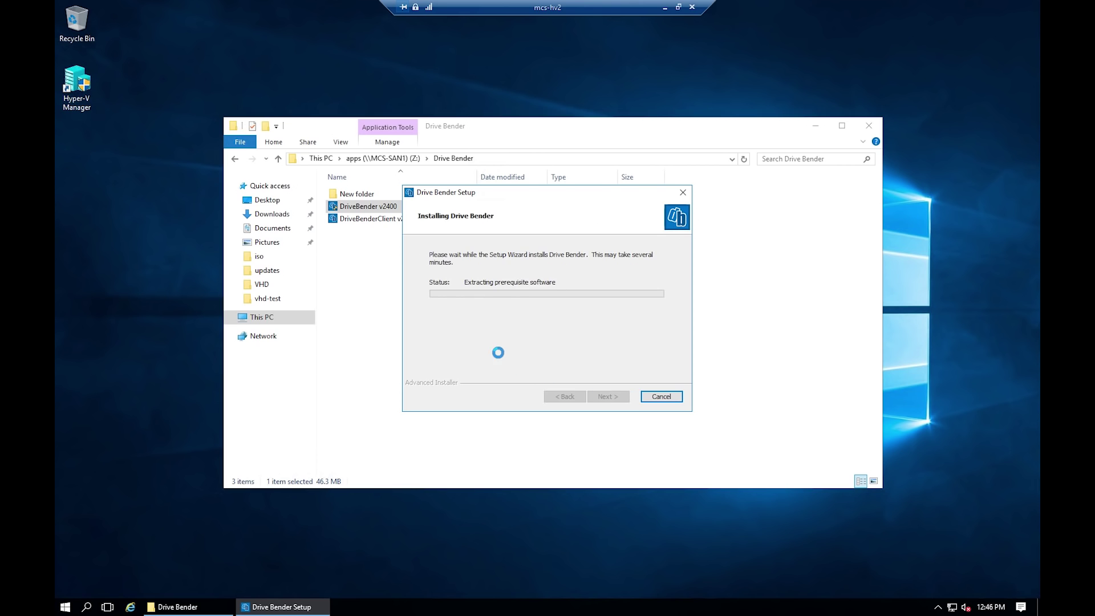
pyautogui.click(571, 320)
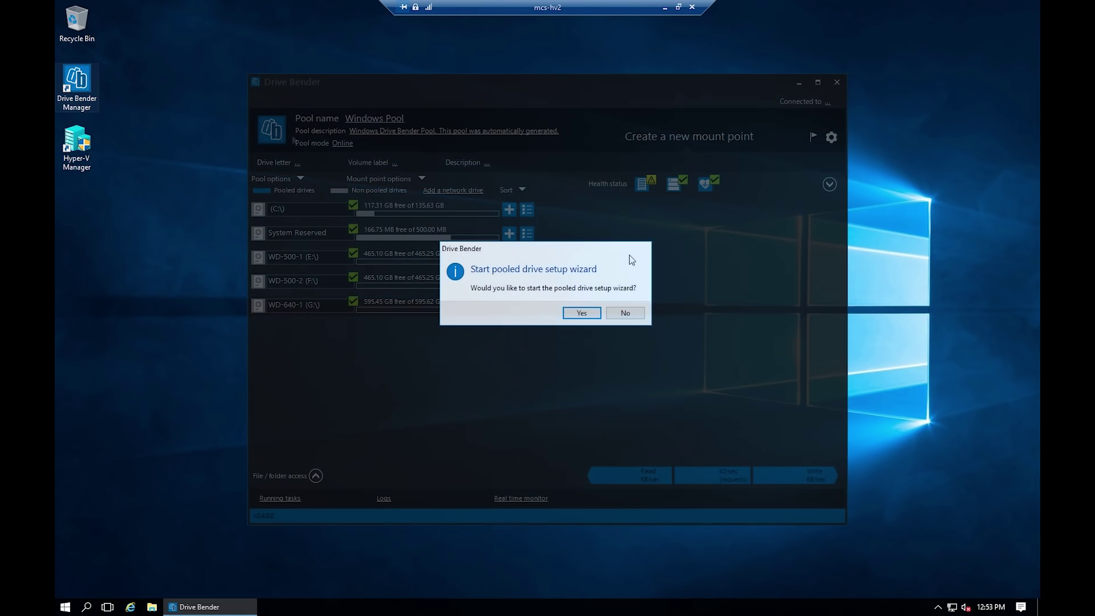
# Start the pool setup wizard for a new pooled drive and add WD-500-1 (E:) unformatted, with volume renaming and drive letter management enabled
pyautogui.click(584, 314)
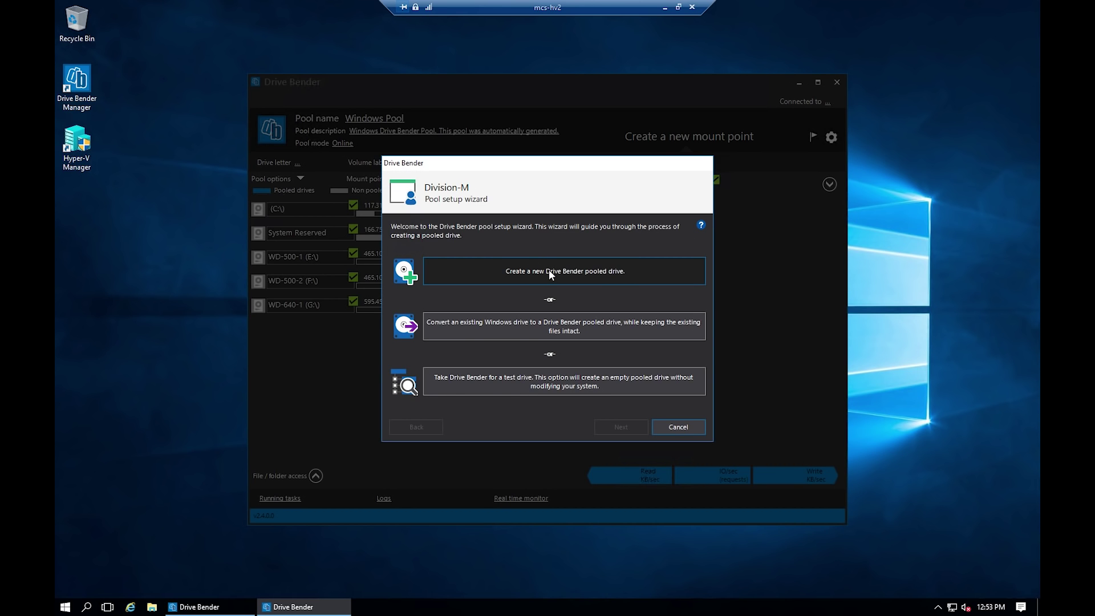
pyautogui.click(550, 272)
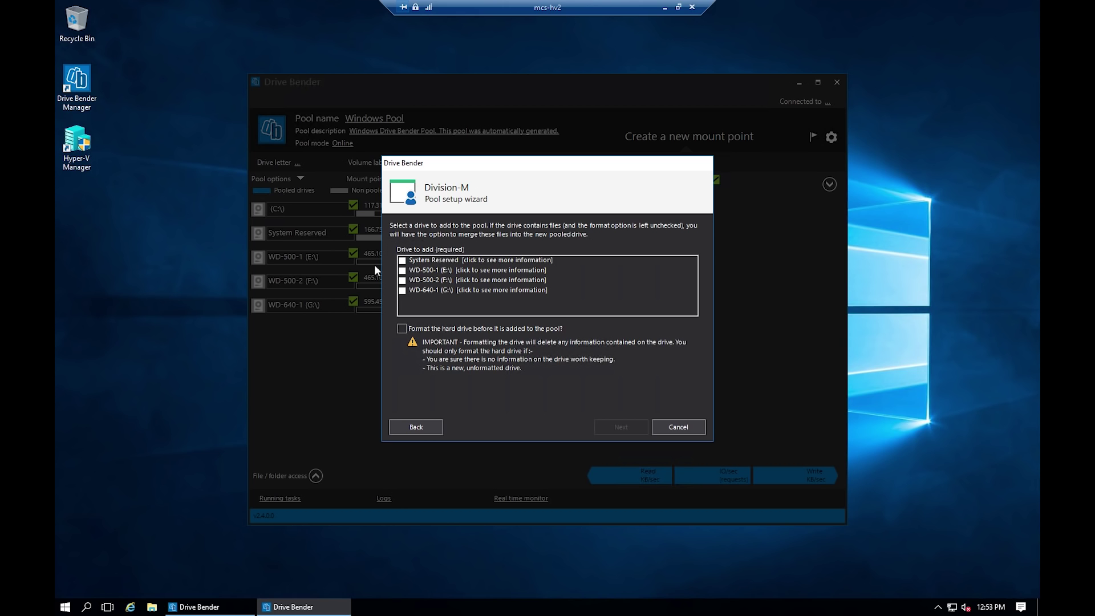
pyautogui.click(407, 273)
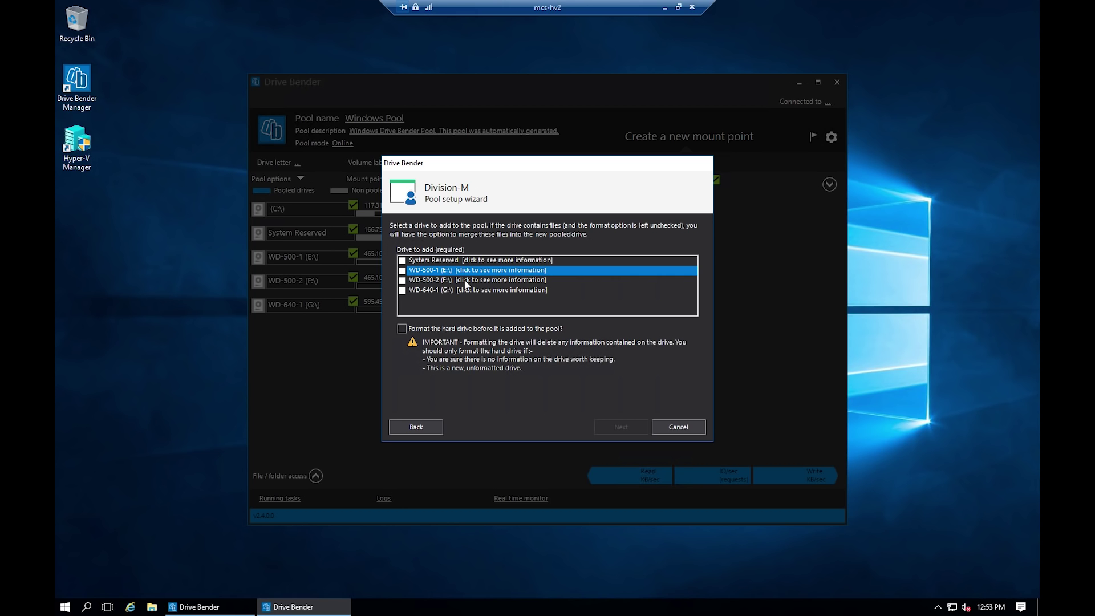
pyautogui.click(402, 270)
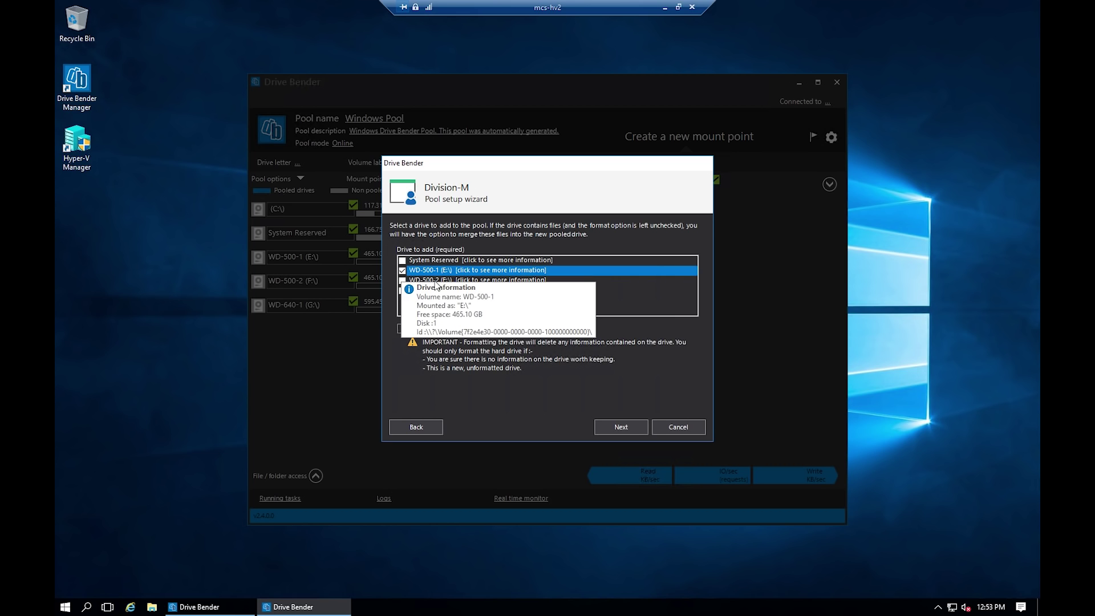
pyautogui.click(627, 429)
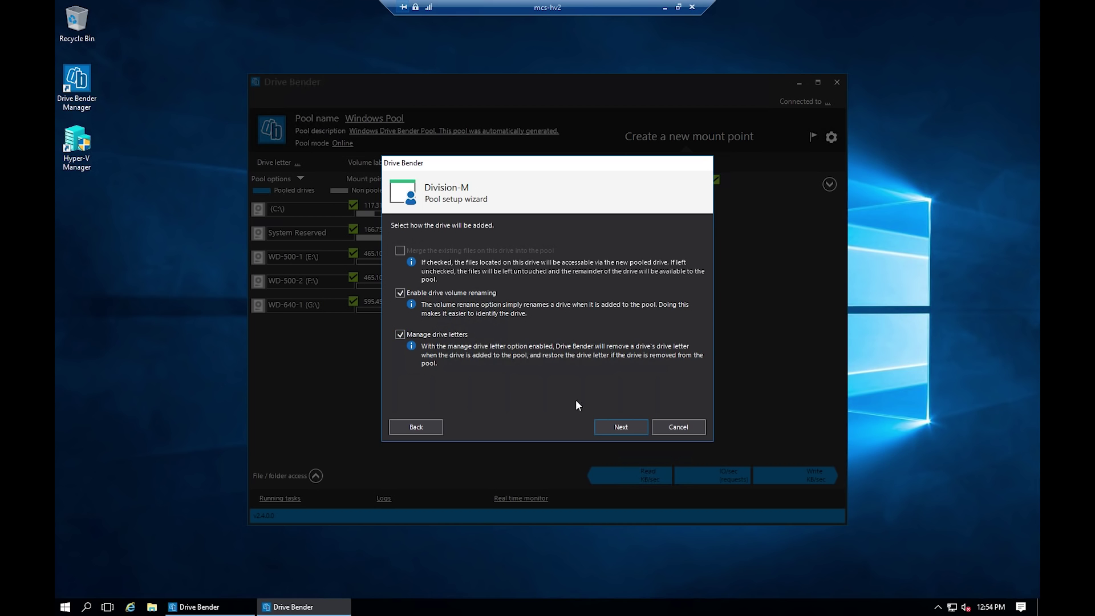
pyautogui.click(615, 426)
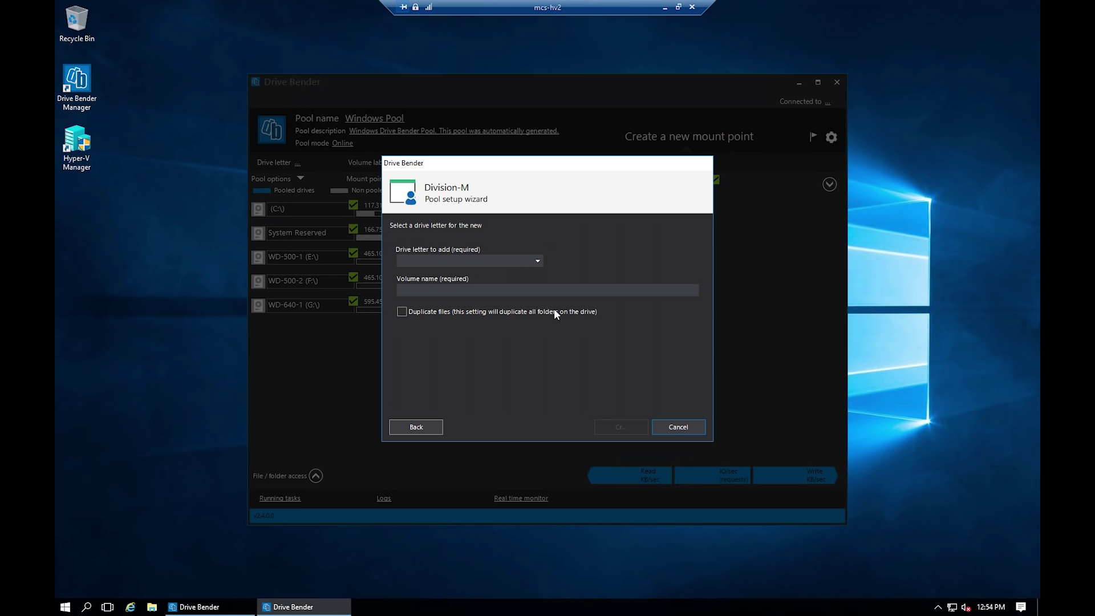
# Create the pooled drive with drive letter P and volume name Pool1, leaving file duplication off
pyautogui.click(537, 262)
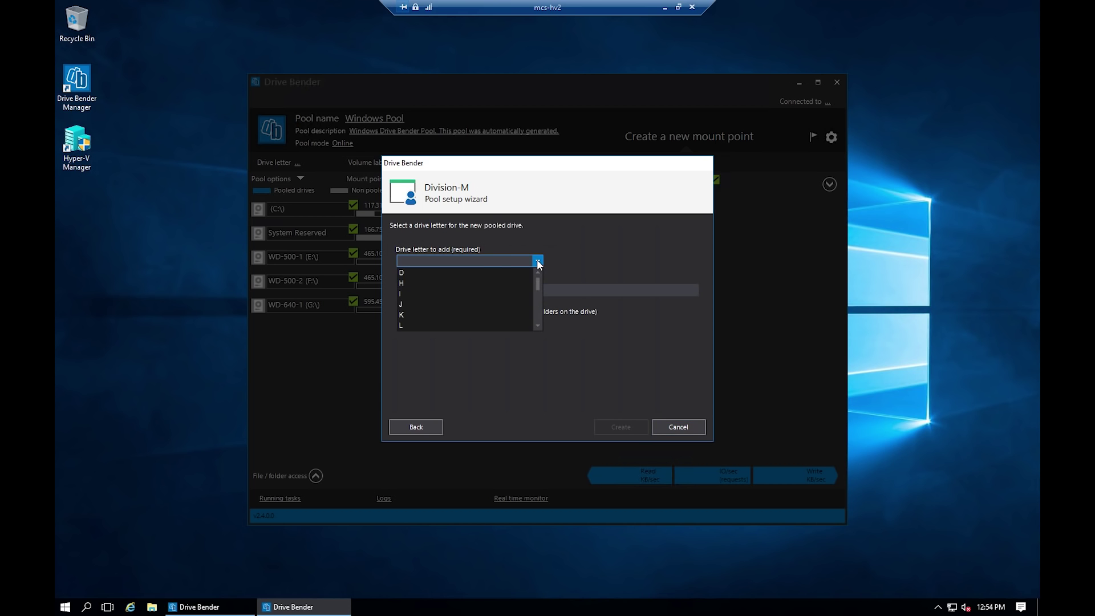
pyautogui.scroll(-2, 467, 292)
pyautogui.scroll(-1, 467, 289)
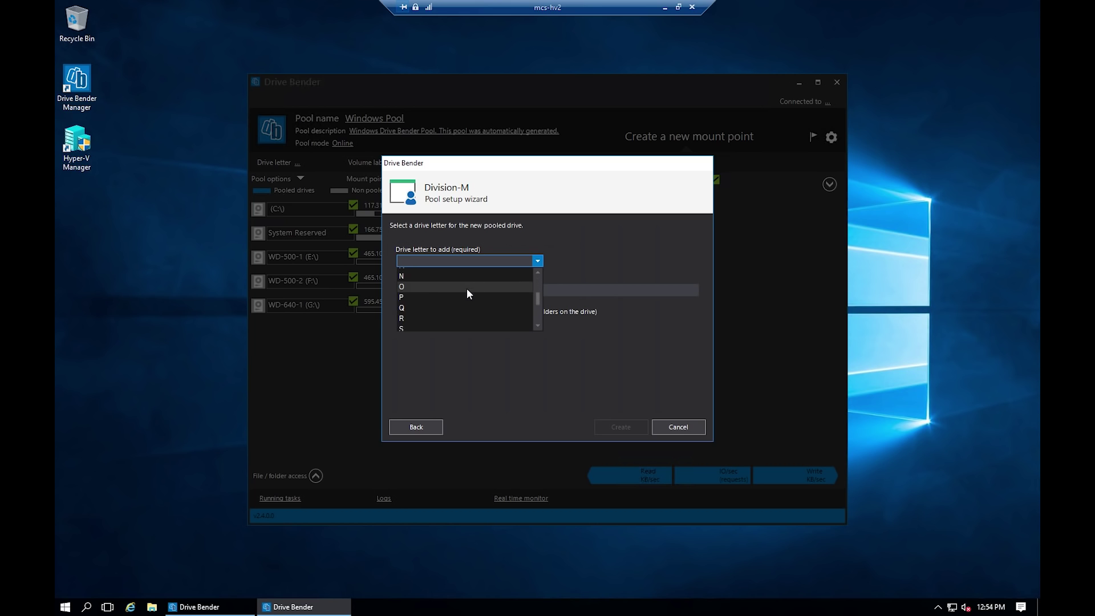
pyautogui.click(423, 298)
pyautogui.click(432, 292)
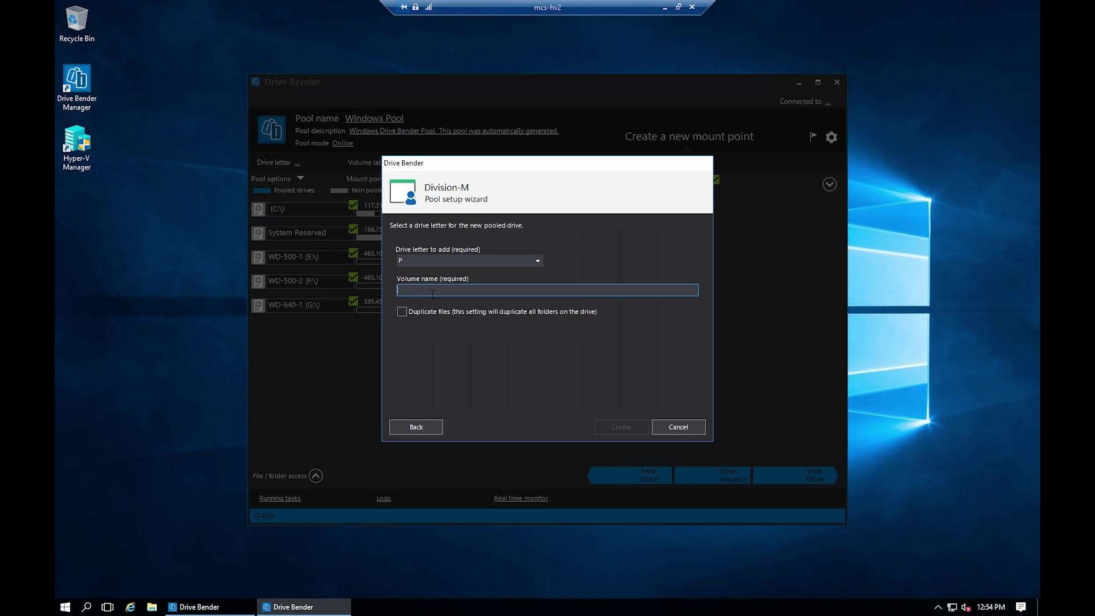
pyautogui.write('Pool')
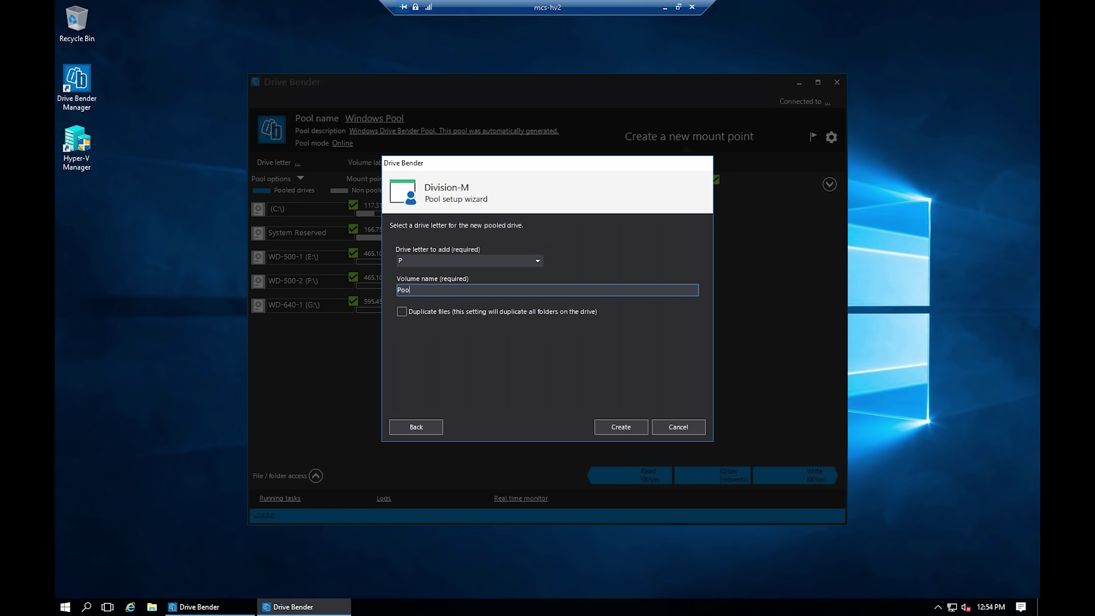
pyautogui.write('1')
pyautogui.click(636, 426)
pyautogui.click(581, 313)
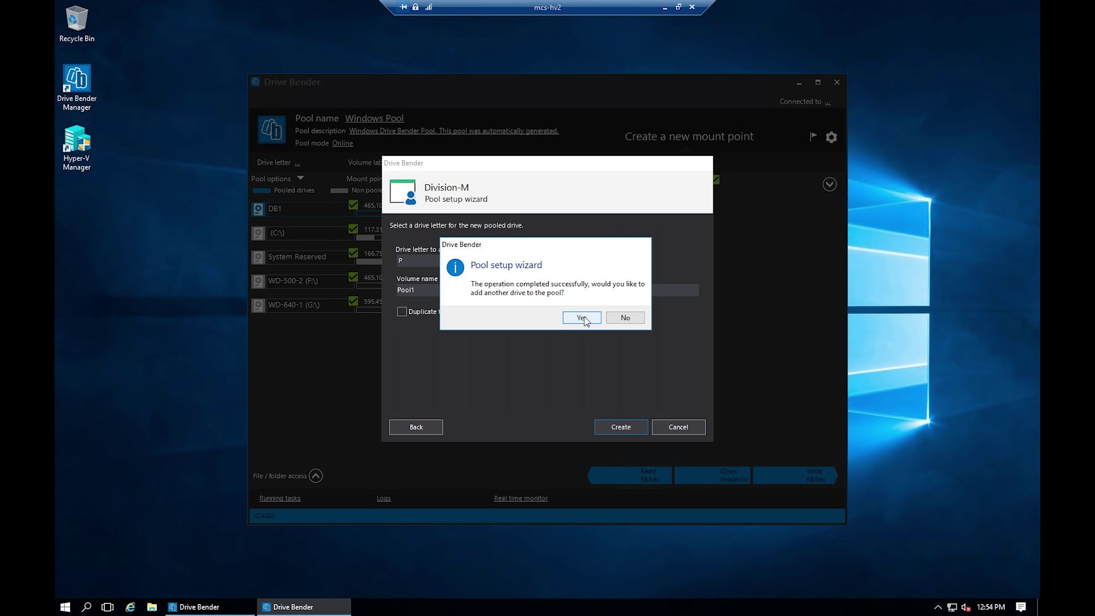
# Add WD-500-2 (F:) to the pool unformatted, with volume renaming and drive letter management enabled
pyautogui.click(584, 320)
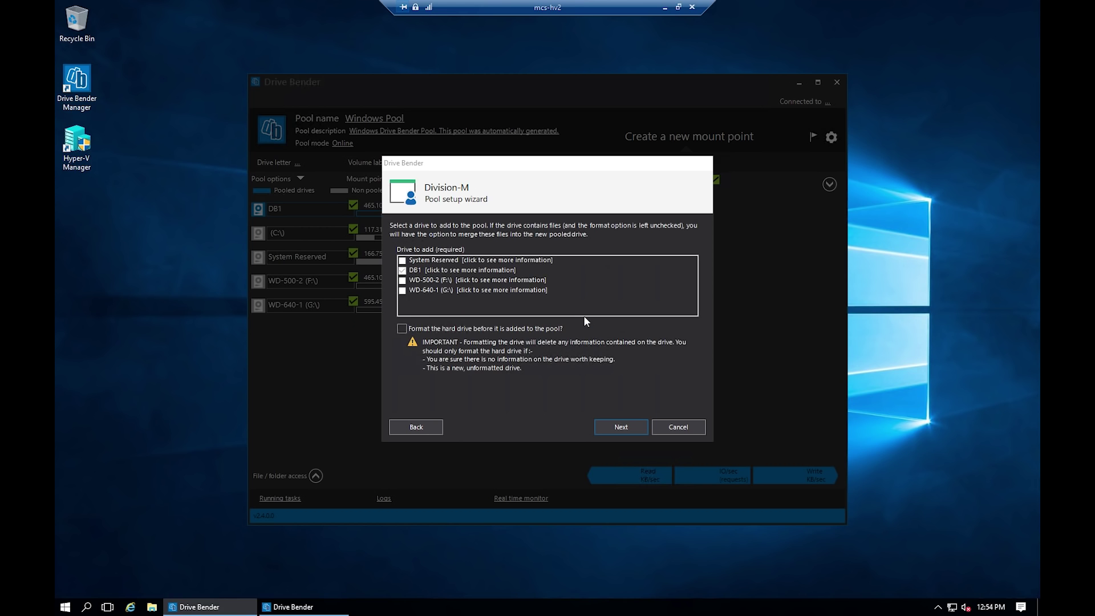
pyautogui.click(407, 282)
pyautogui.click(403, 280)
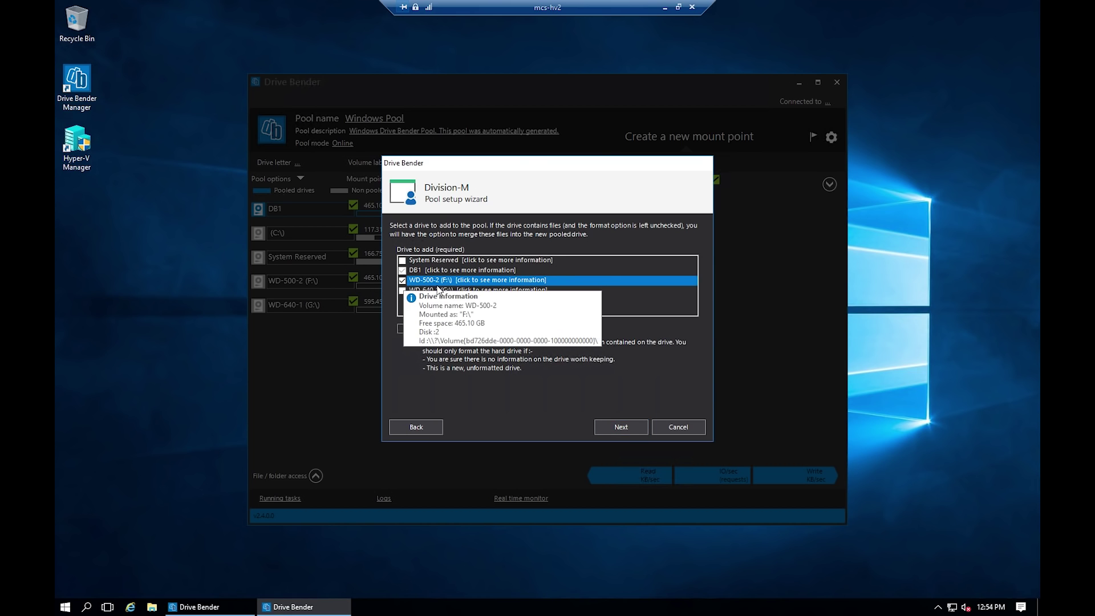
pyautogui.click(627, 427)
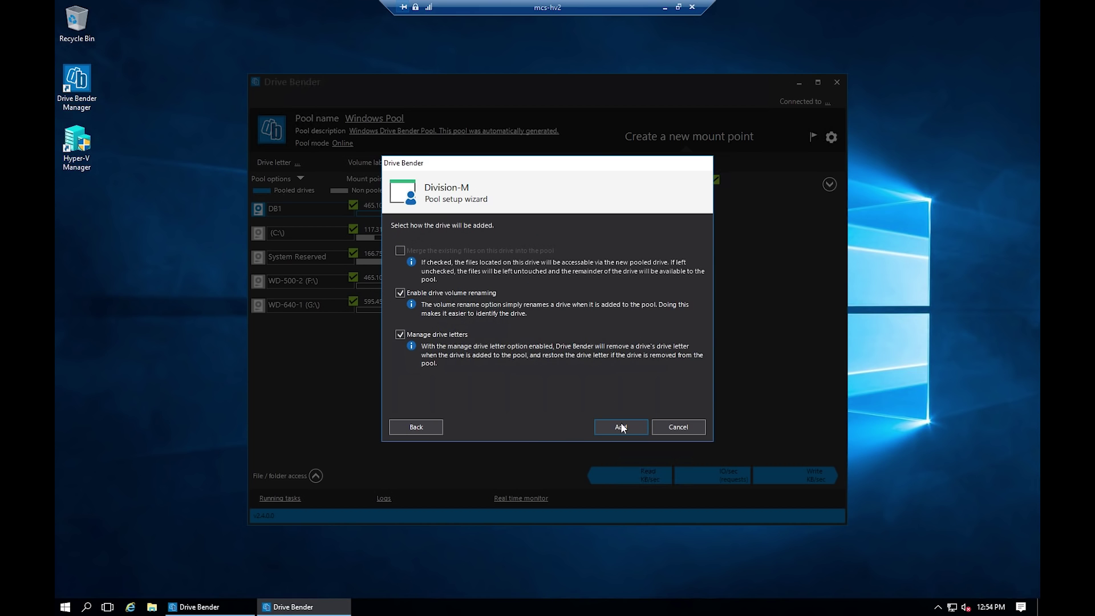
pyautogui.click(618, 426)
pyautogui.click(581, 313)
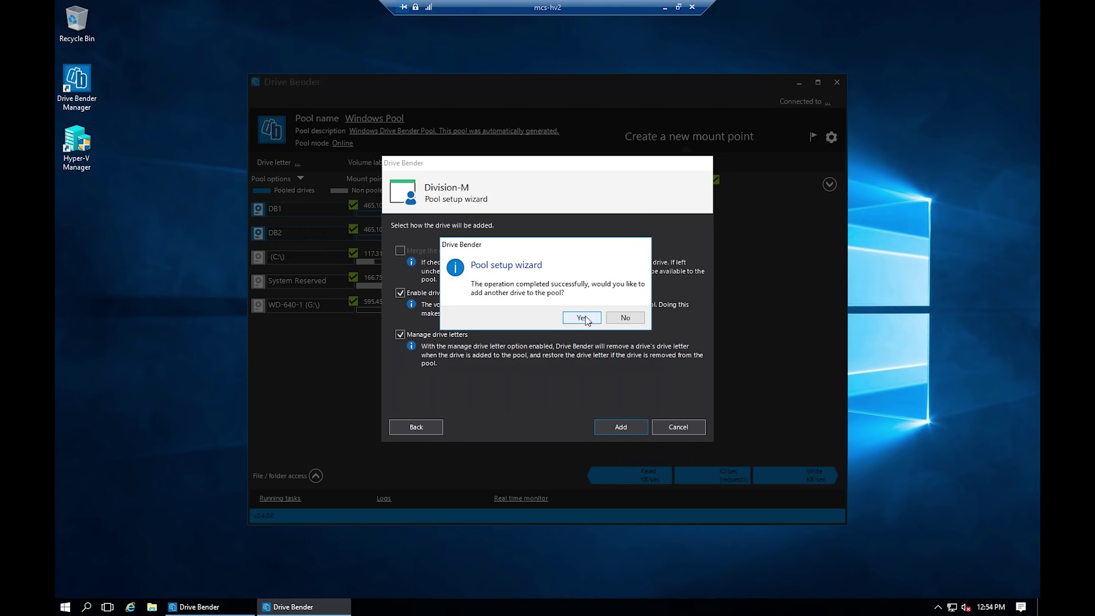
# Add WD-640-1 (G:) to the pool unformatted, with volume renaming and drive letter management enabled, and finish without adding further drives
pyautogui.click(583, 314)
pyautogui.click(403, 292)
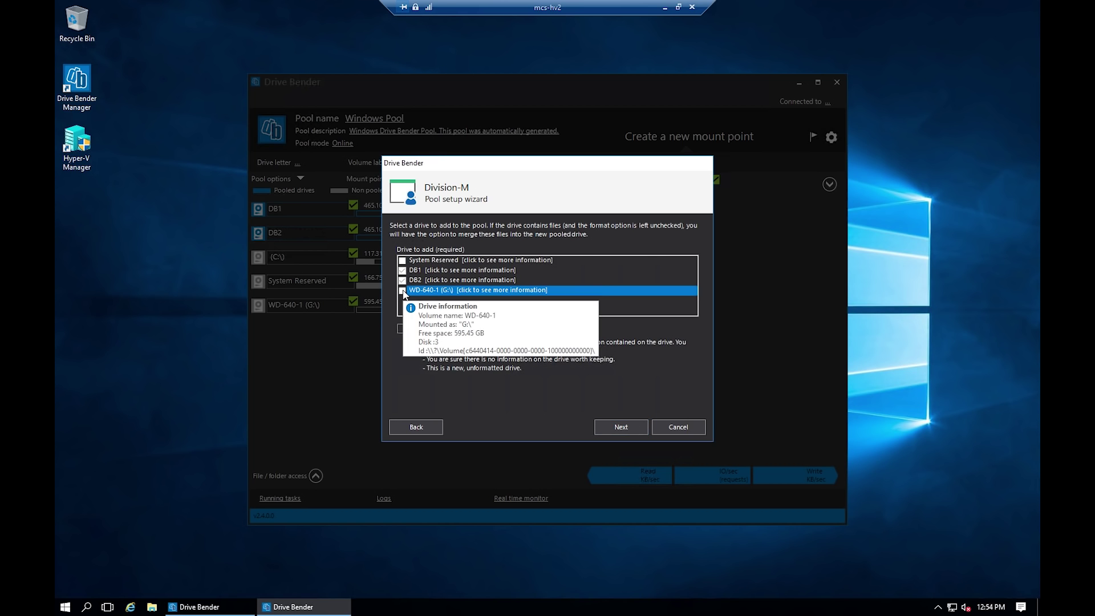
pyautogui.click(635, 426)
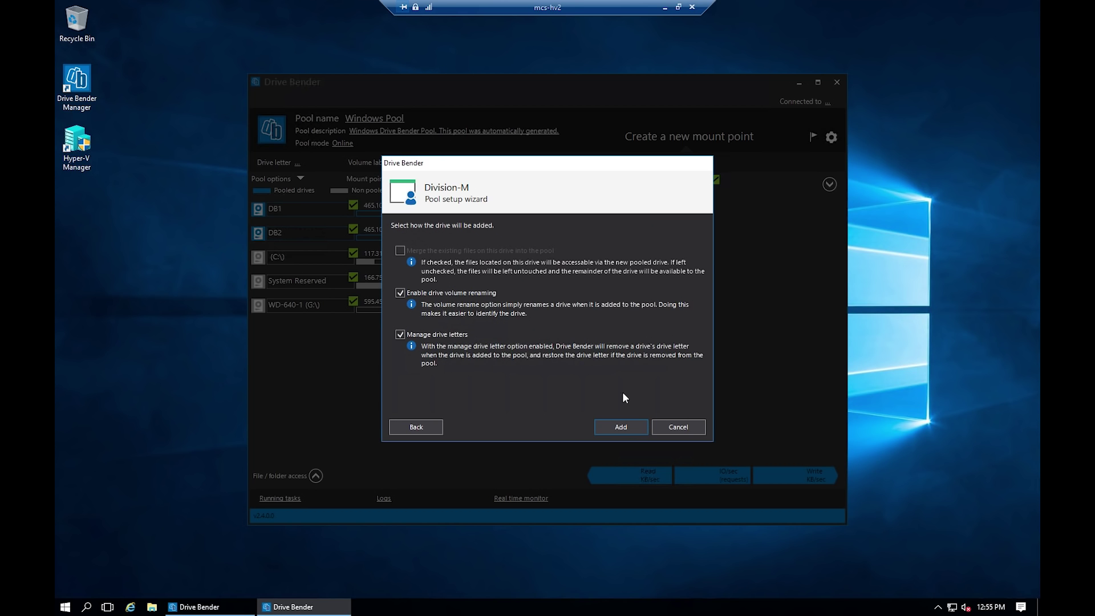
pyautogui.click(631, 432)
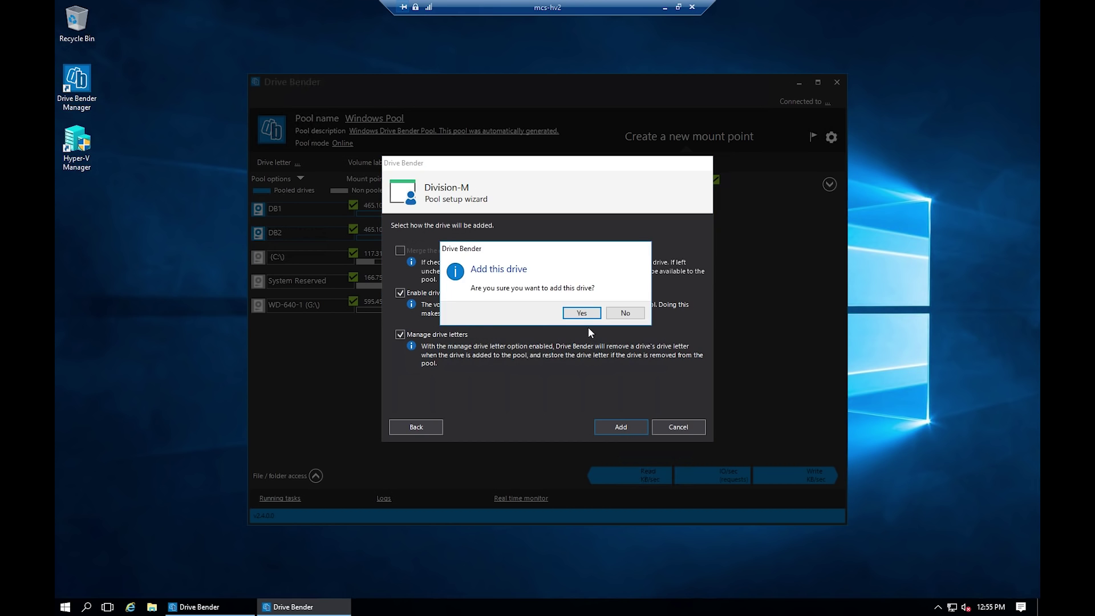
pyautogui.click(582, 313)
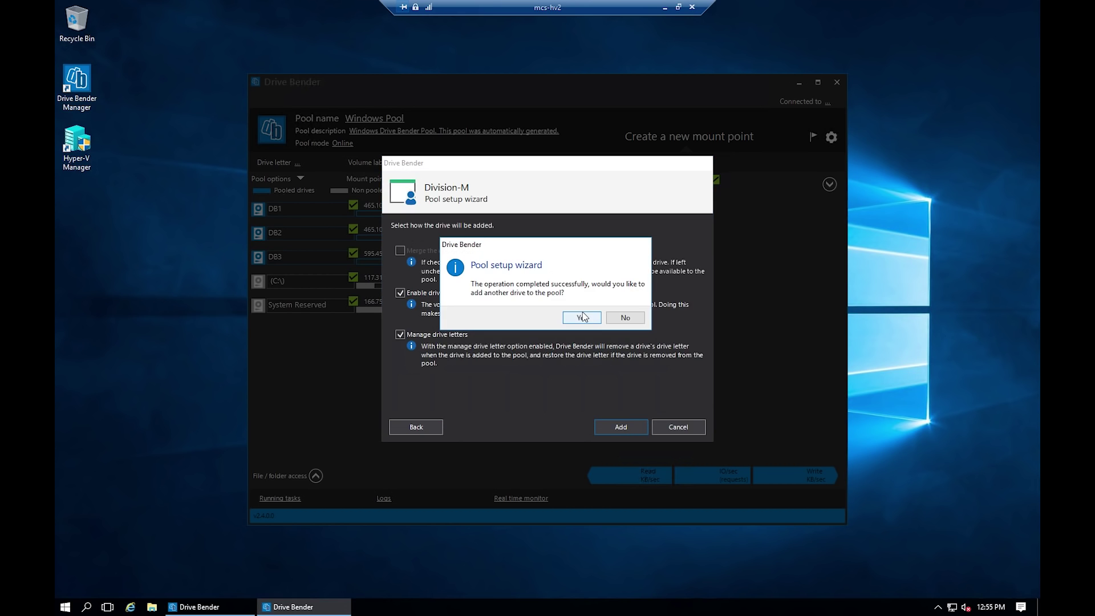
pyautogui.click(625, 318)
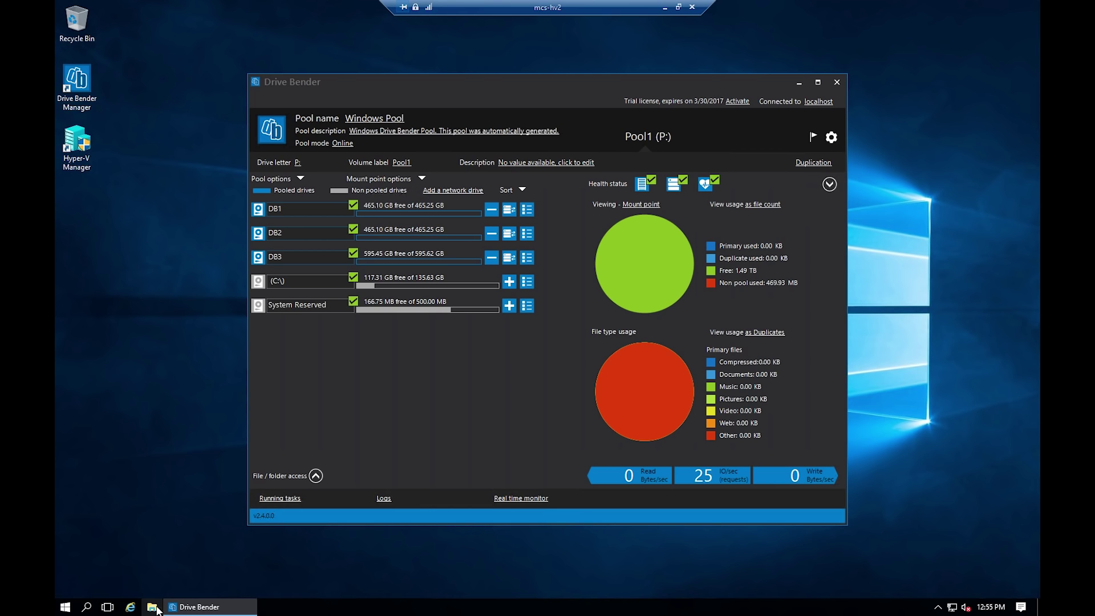
# Open Server Manager and start adding roles and features, keeping the default installation type and MCS-HV2 as the destination server
pyautogui.click(66, 609)
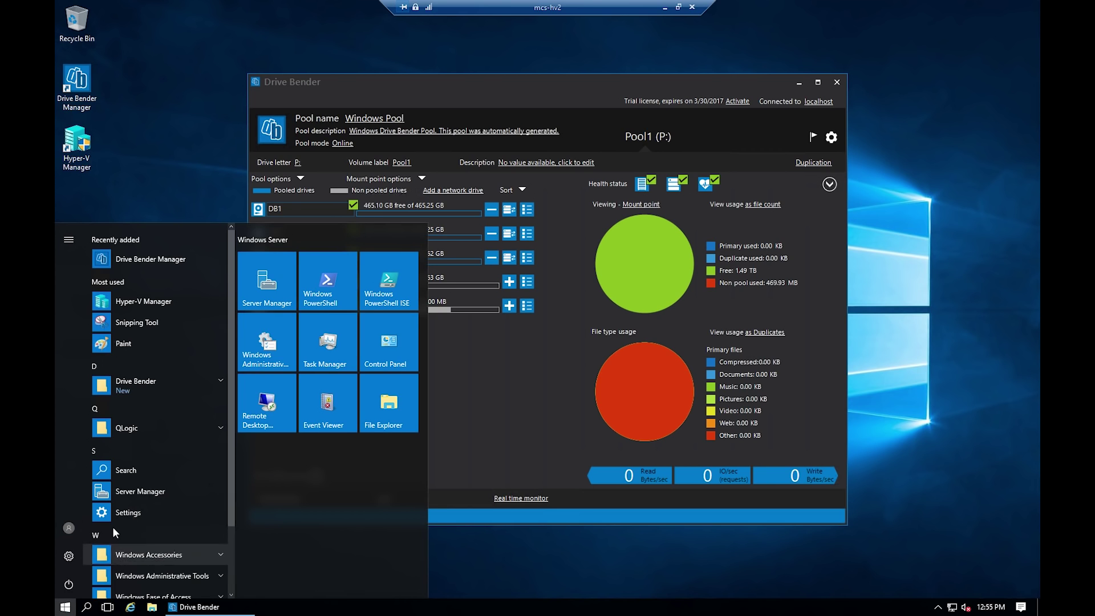
pyautogui.click(137, 490)
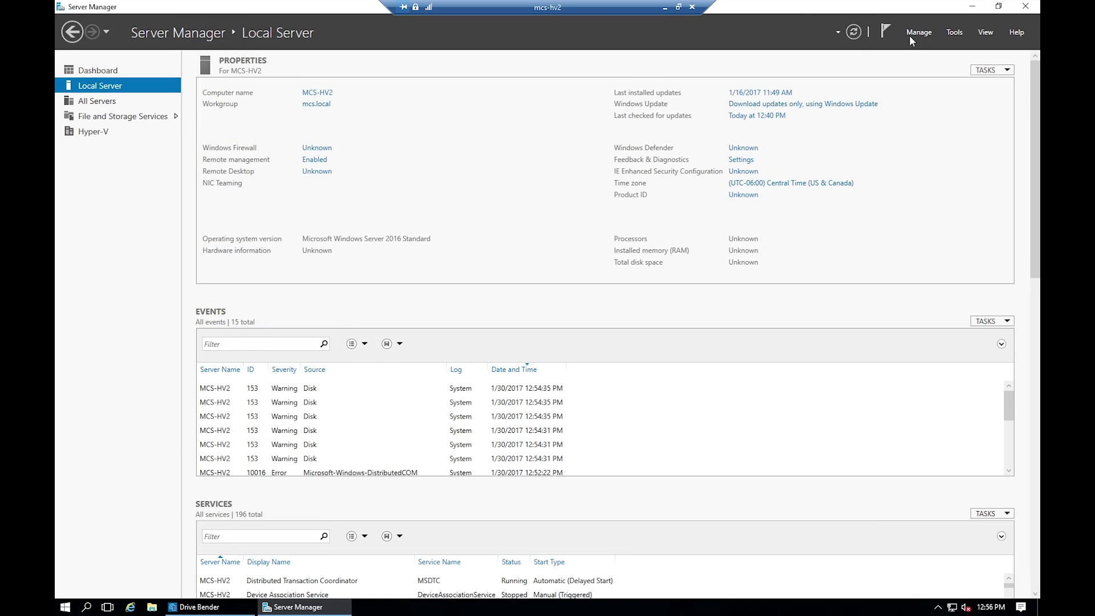
pyautogui.click(911, 37)
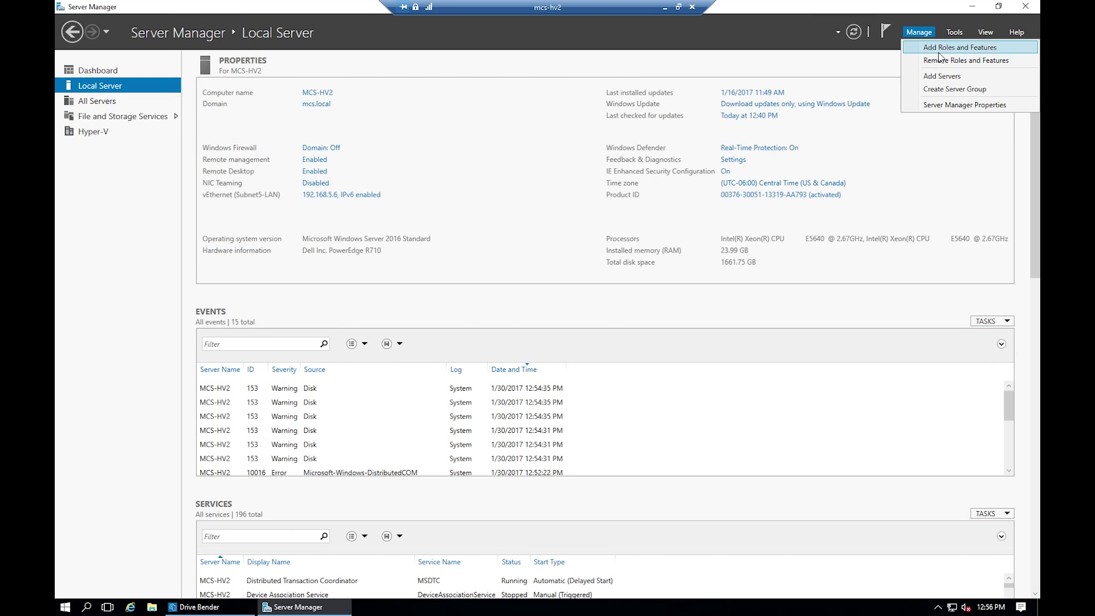
pyautogui.click(961, 47)
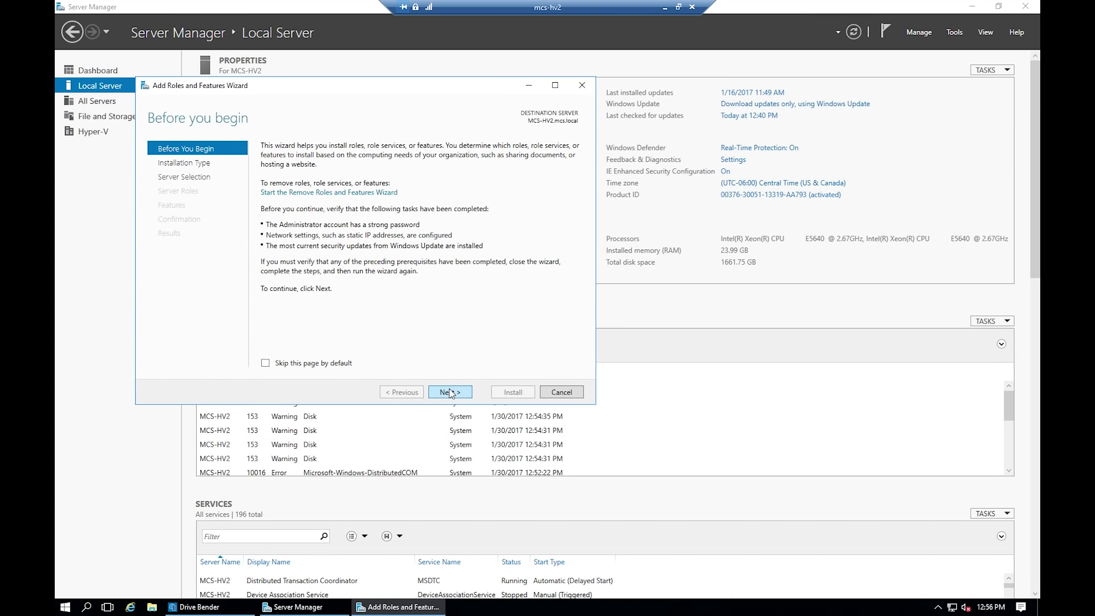
pyautogui.click(453, 393)
pyautogui.click(459, 394)
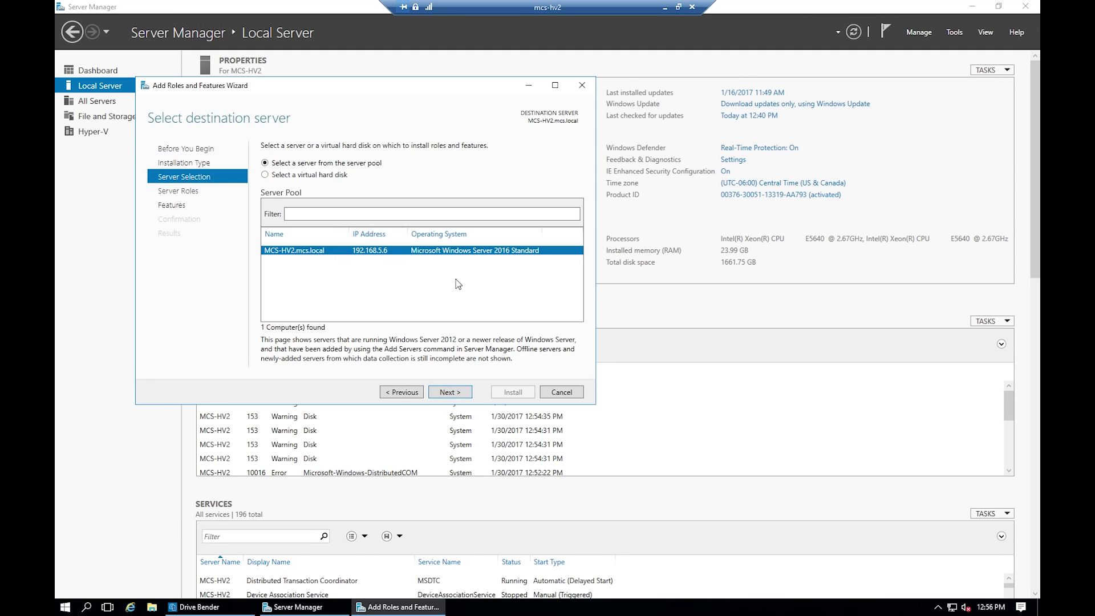
pyautogui.click(462, 393)
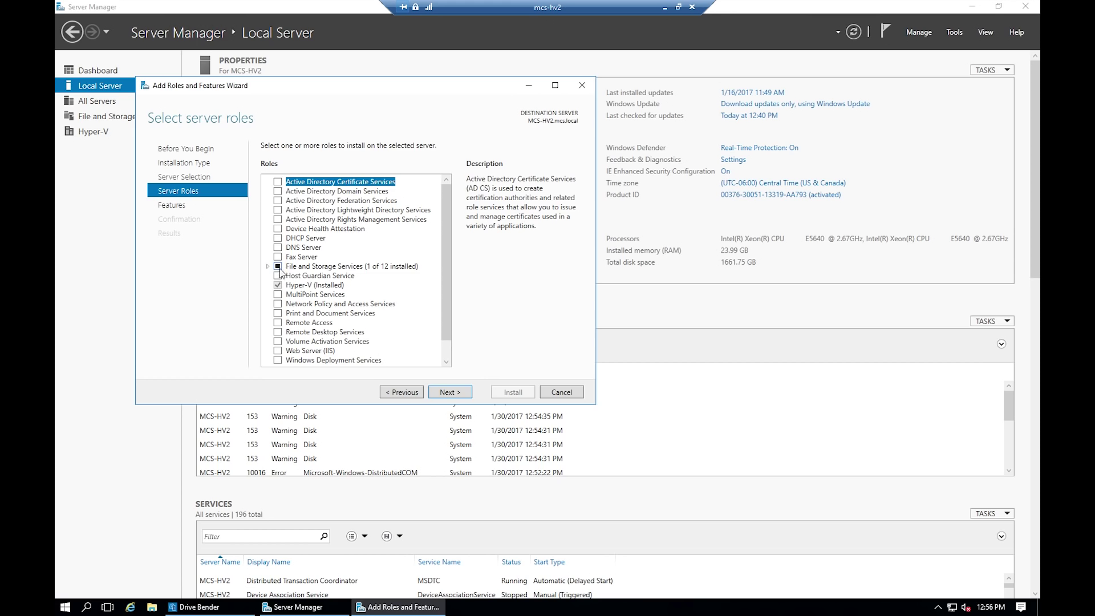
# Install the File Server role service under File and iSCSI Services without additional features, and close the wizard
pyautogui.click(268, 267)
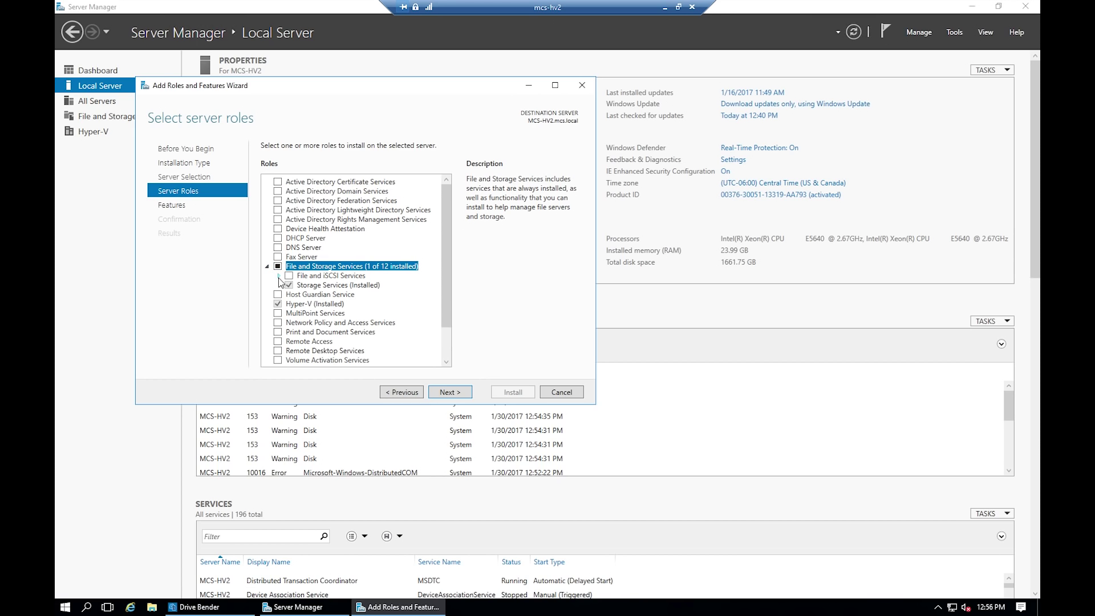
pyautogui.click(279, 275)
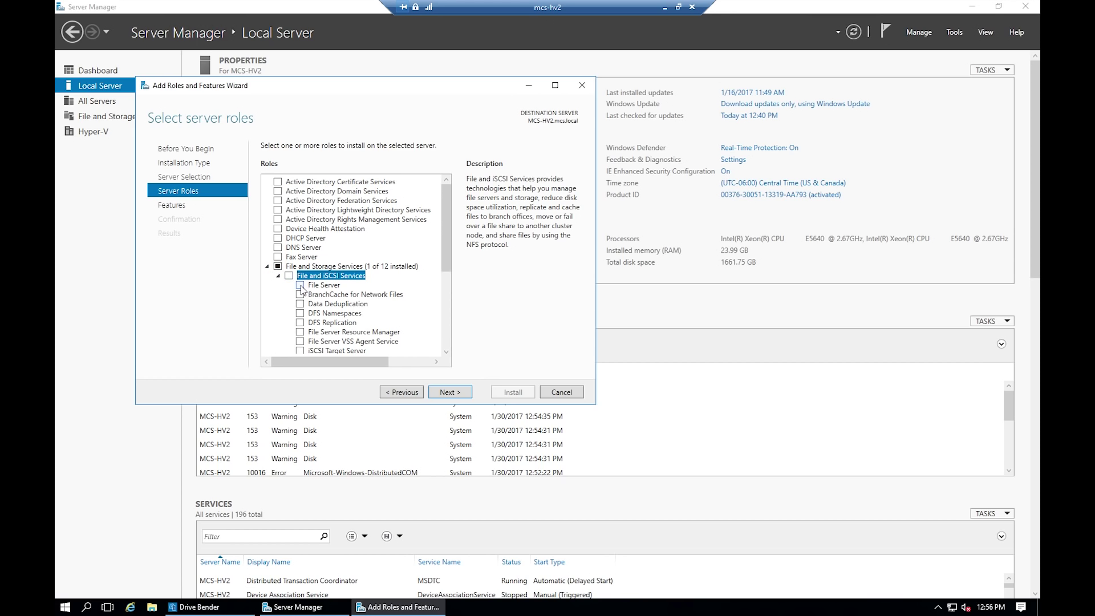
pyautogui.click(301, 285)
pyautogui.moveTo(448, 269); pyautogui.dragTo(450, 316)
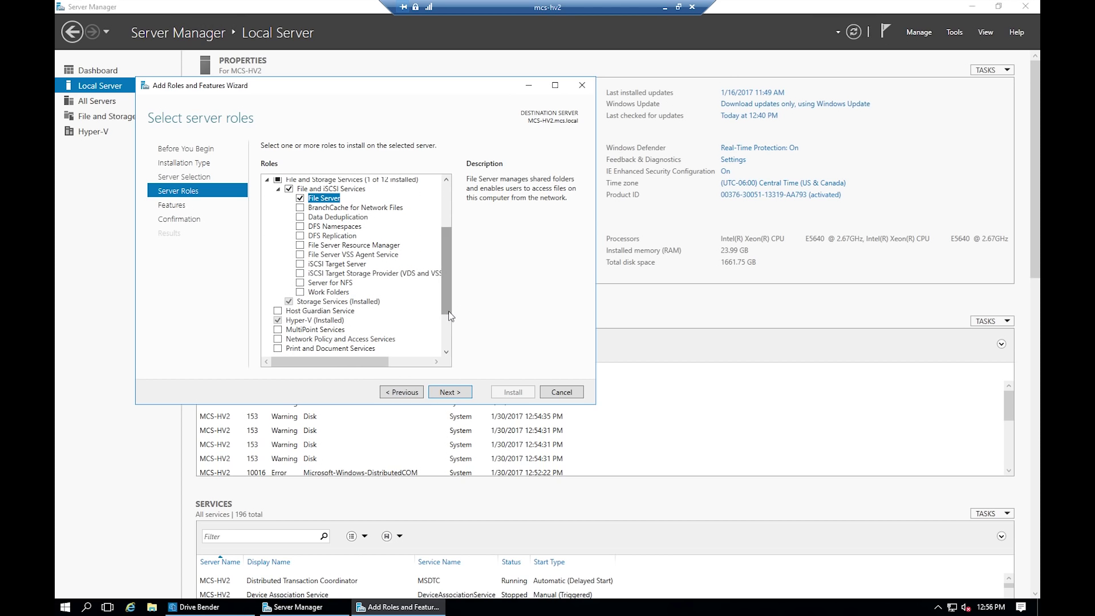
pyautogui.click(450, 392)
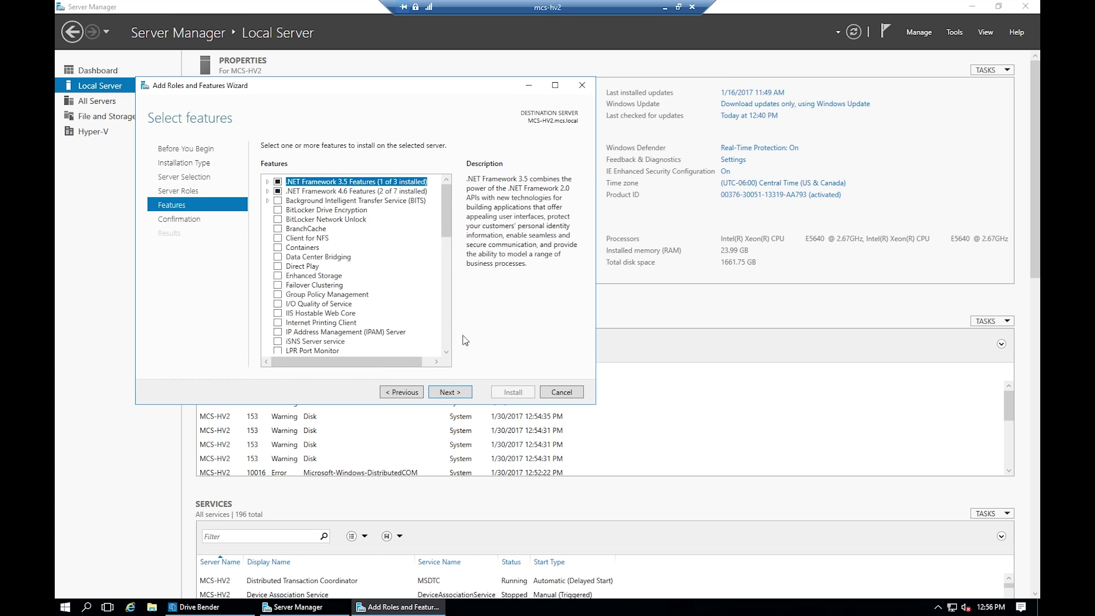
pyautogui.click(456, 392)
pyautogui.click(513, 392)
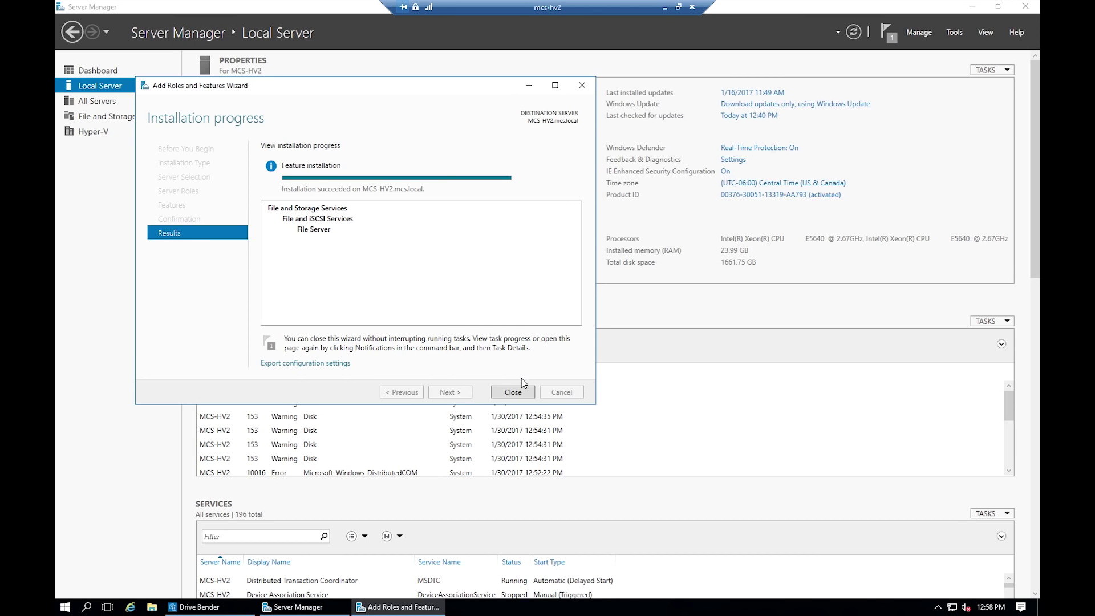
pyautogui.click(513, 392)
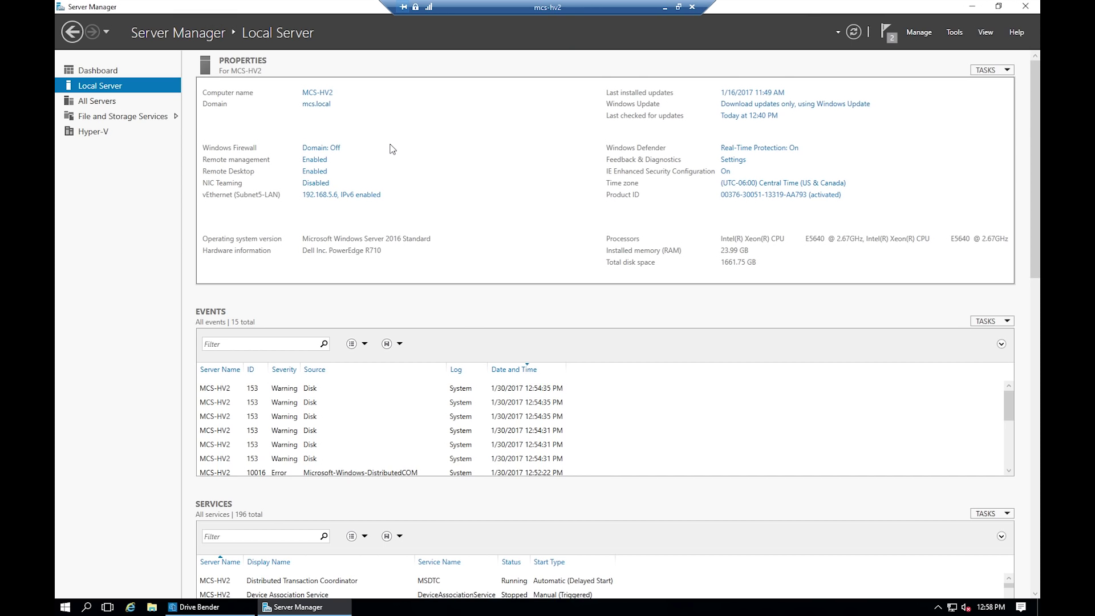
# Start a new file share with the SMB Share - Quick profile on MCS-HV2, located on volume P:
pyautogui.click(123, 119)
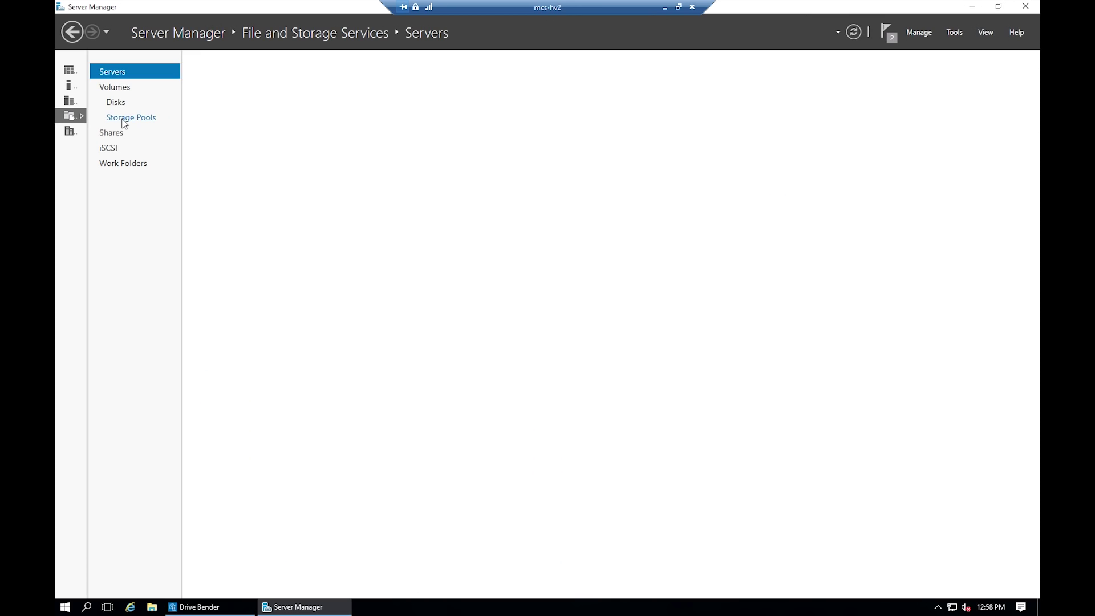
pyautogui.click(123, 137)
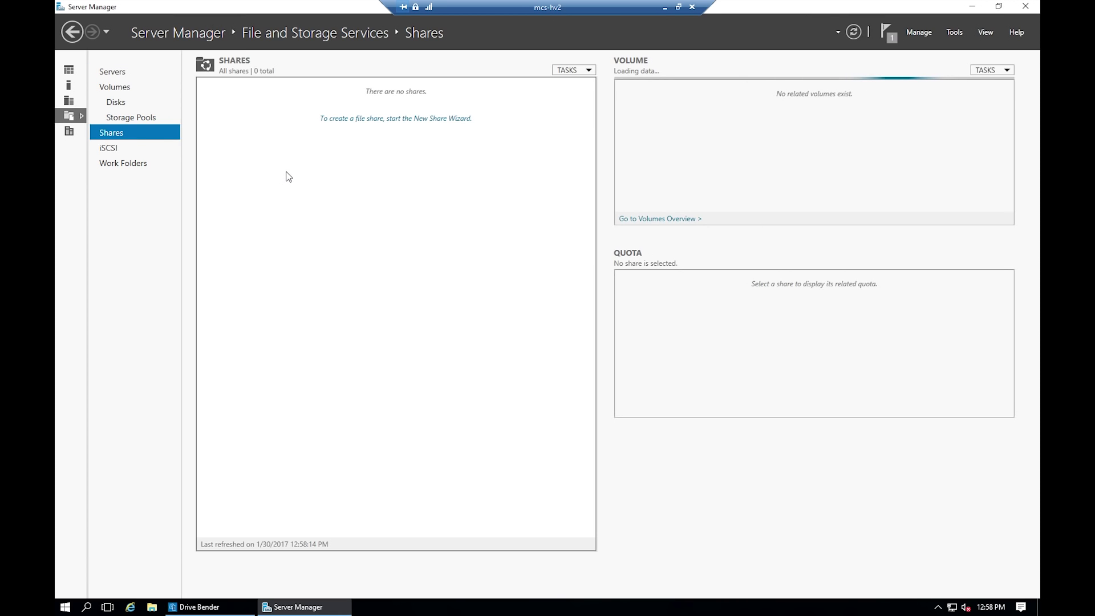
pyautogui.click(387, 119)
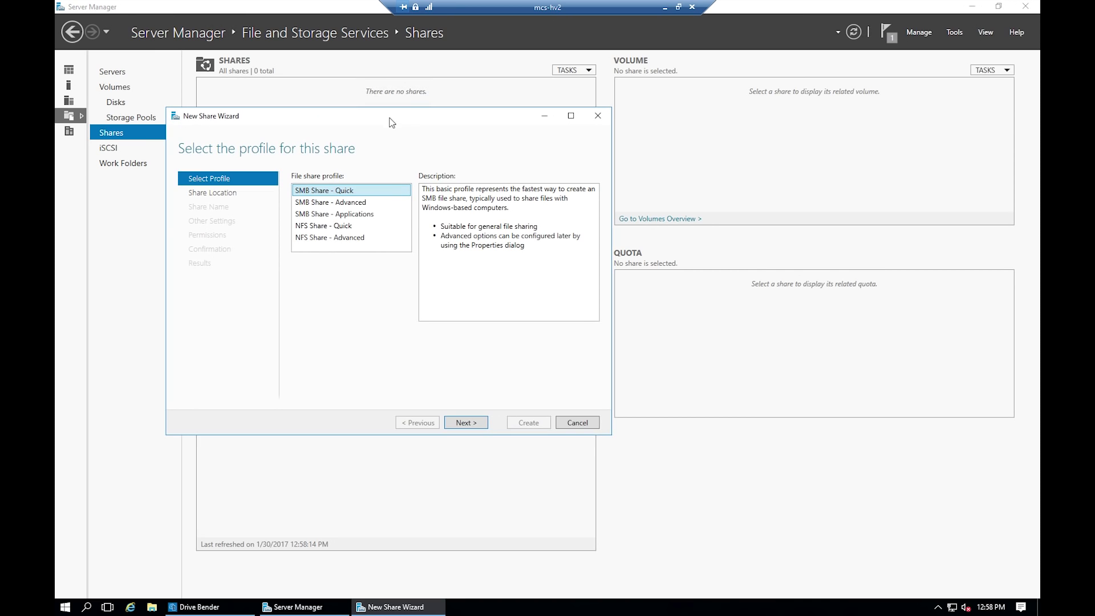
pyautogui.click(466, 423)
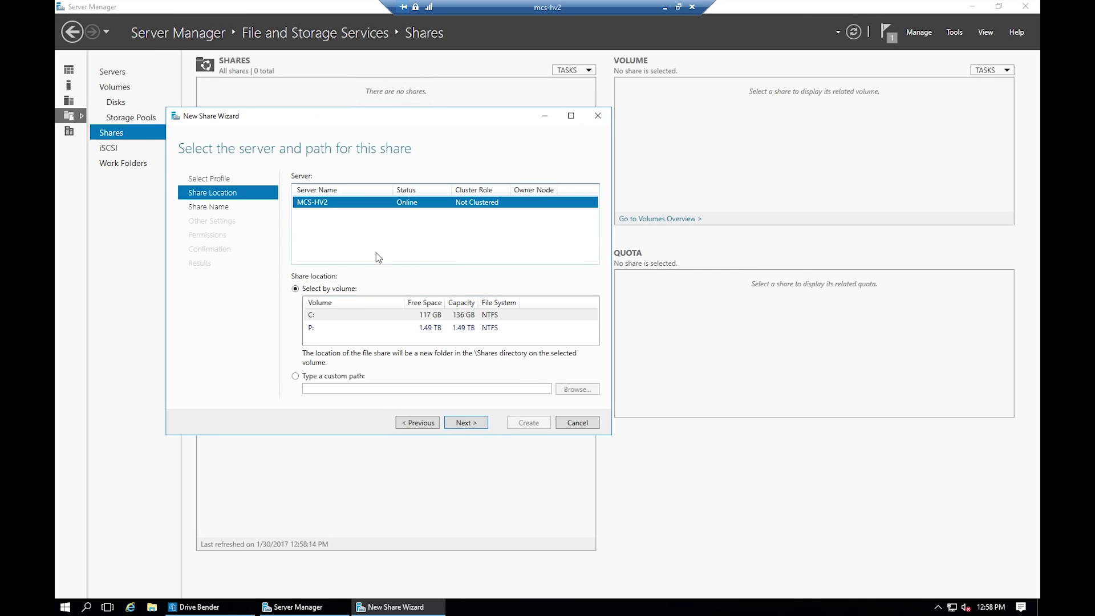
pyautogui.click(341, 328)
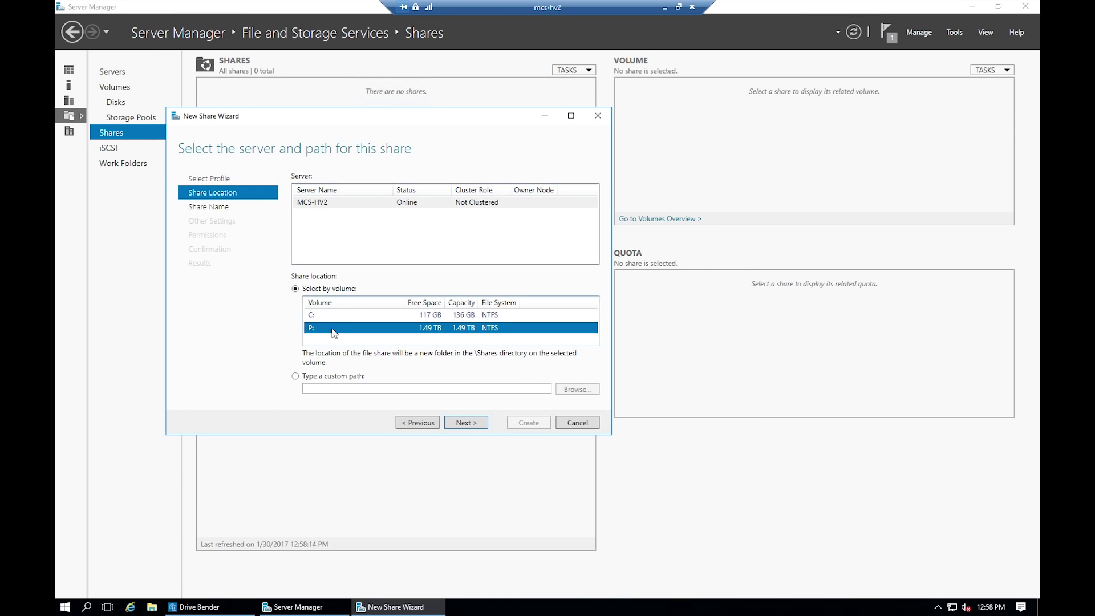
pyautogui.click(466, 422)
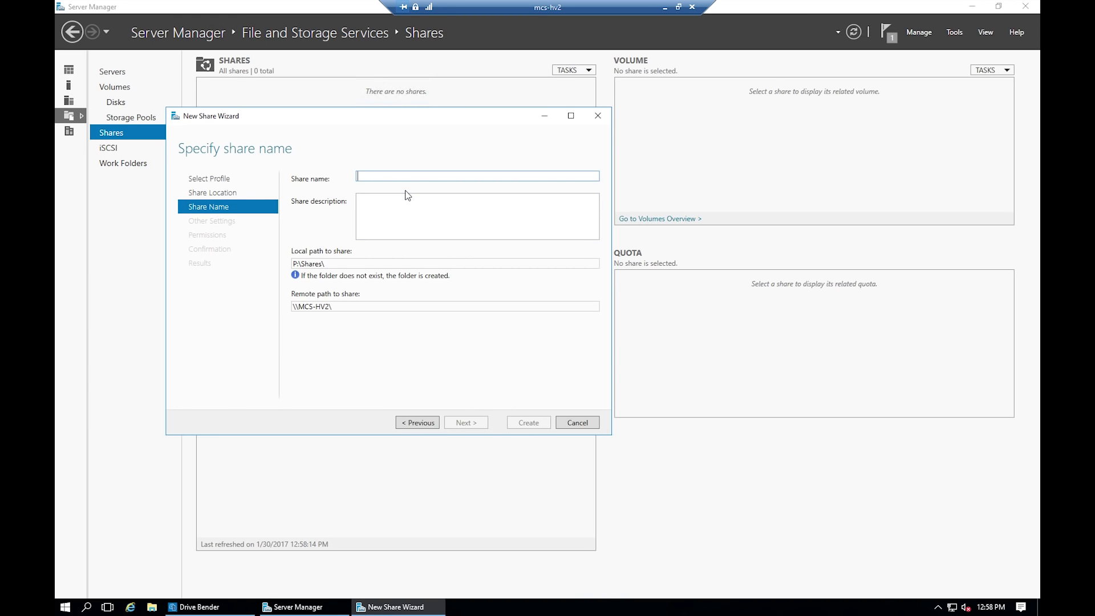
# Name the share pool1, enter Pool1 as its description, and continue to the share settings
pyautogui.write('pool')
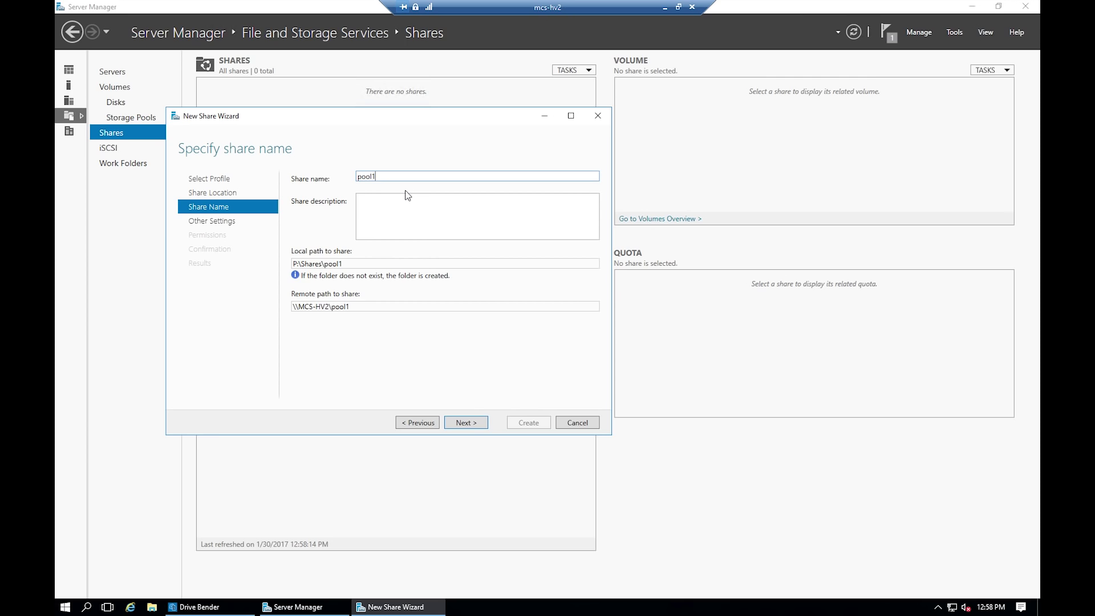
pyautogui.write('1')
pyautogui.press('Tab')
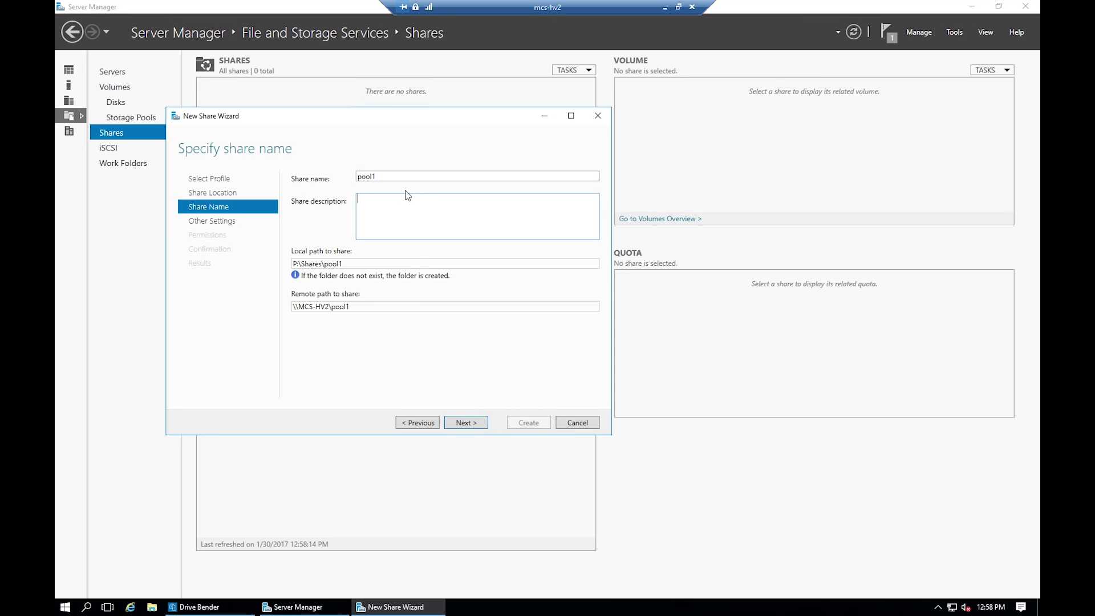
pyautogui.write('Pool1')
pyautogui.click(466, 422)
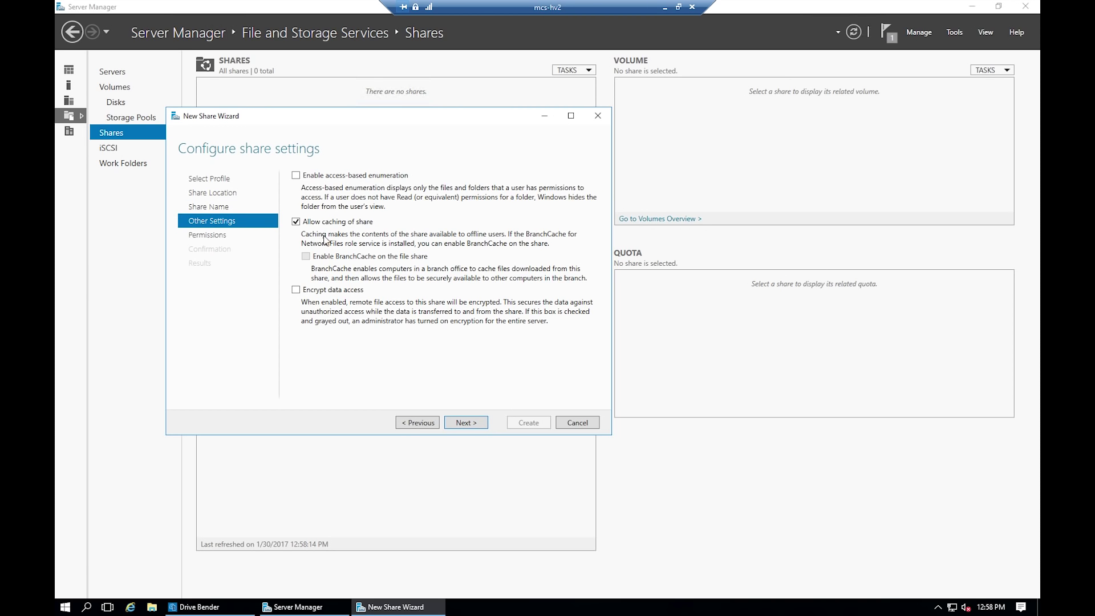
# Disable caching for the share, keep the default permissions, create it, and close the wizard and Server Manager
pyautogui.click(296, 221)
pyautogui.click(473, 431)
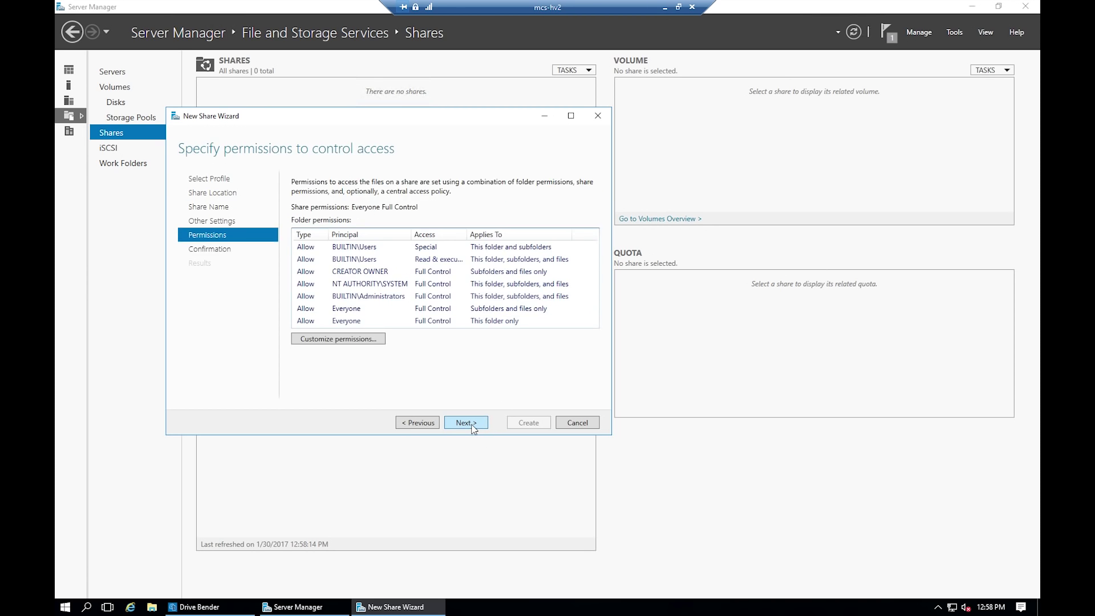
pyautogui.click(475, 427)
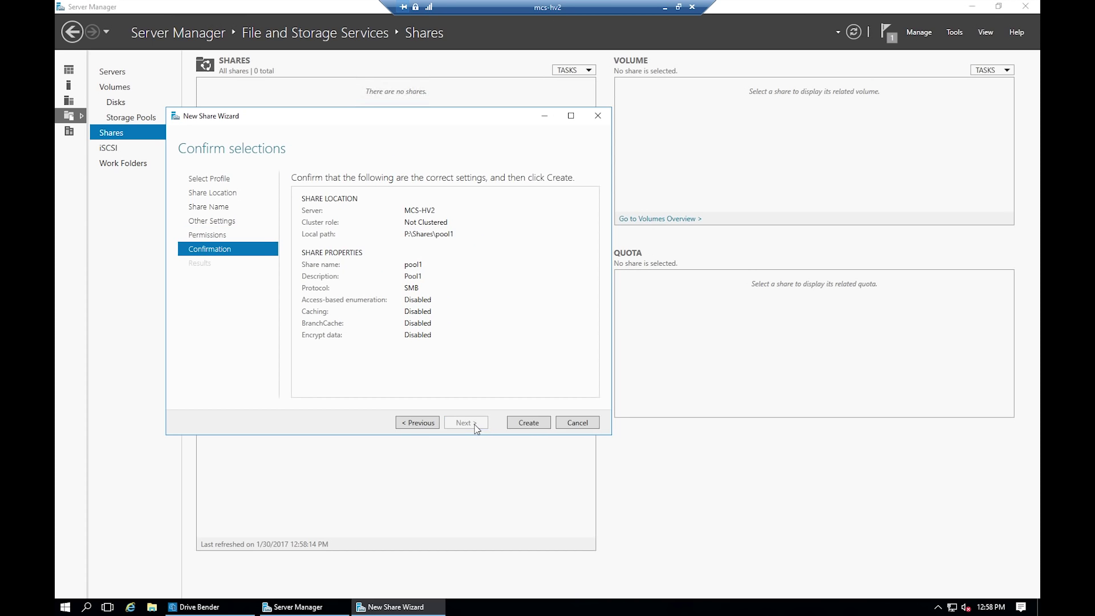
pyautogui.click(529, 423)
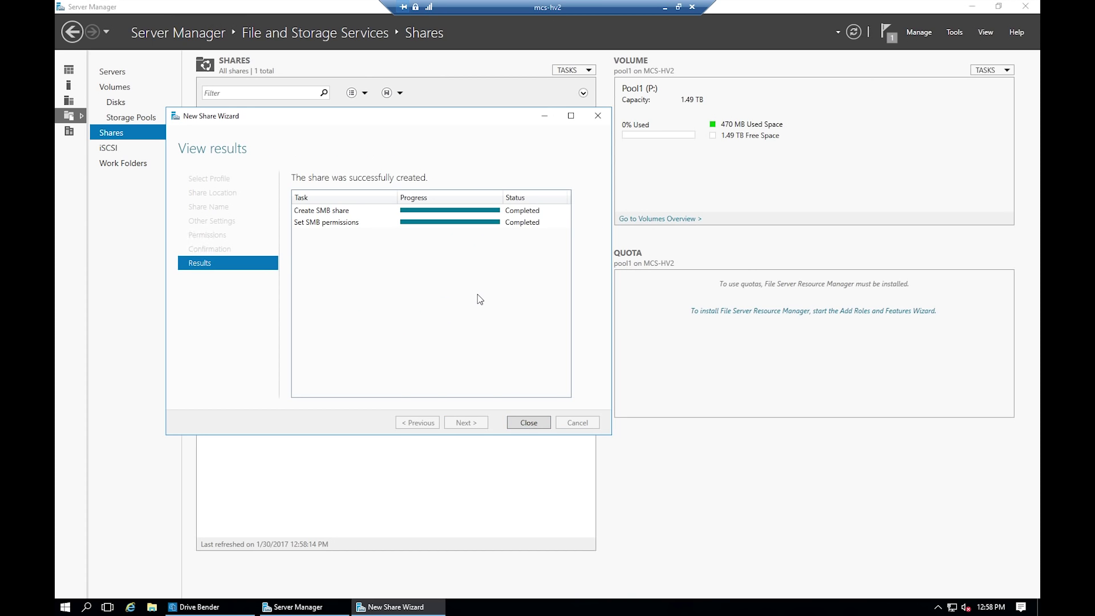
pyautogui.click(529, 422)
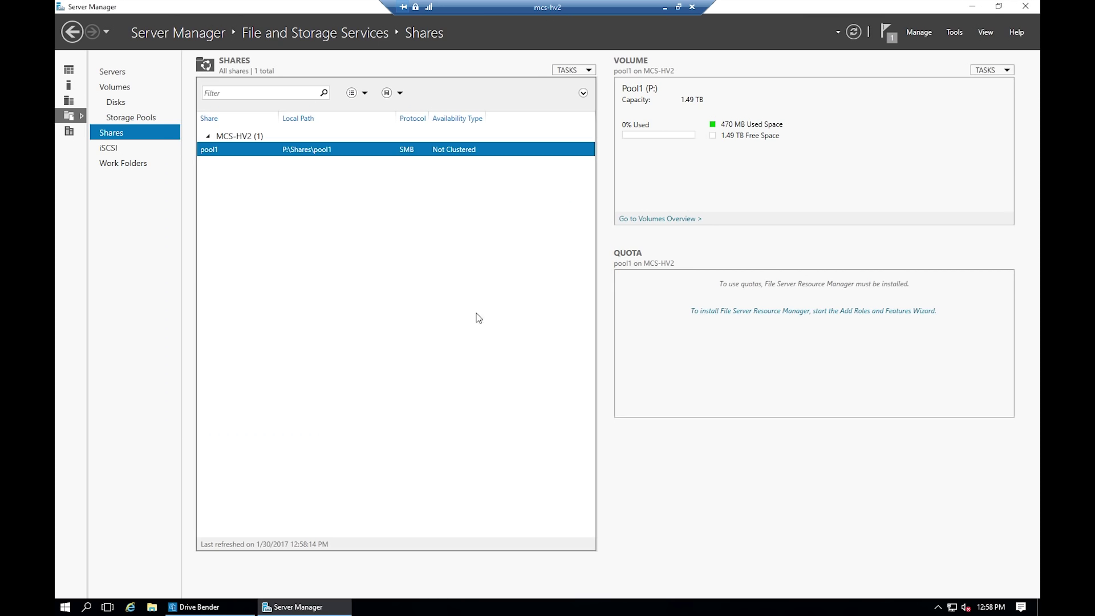
pyautogui.click(1027, 7)
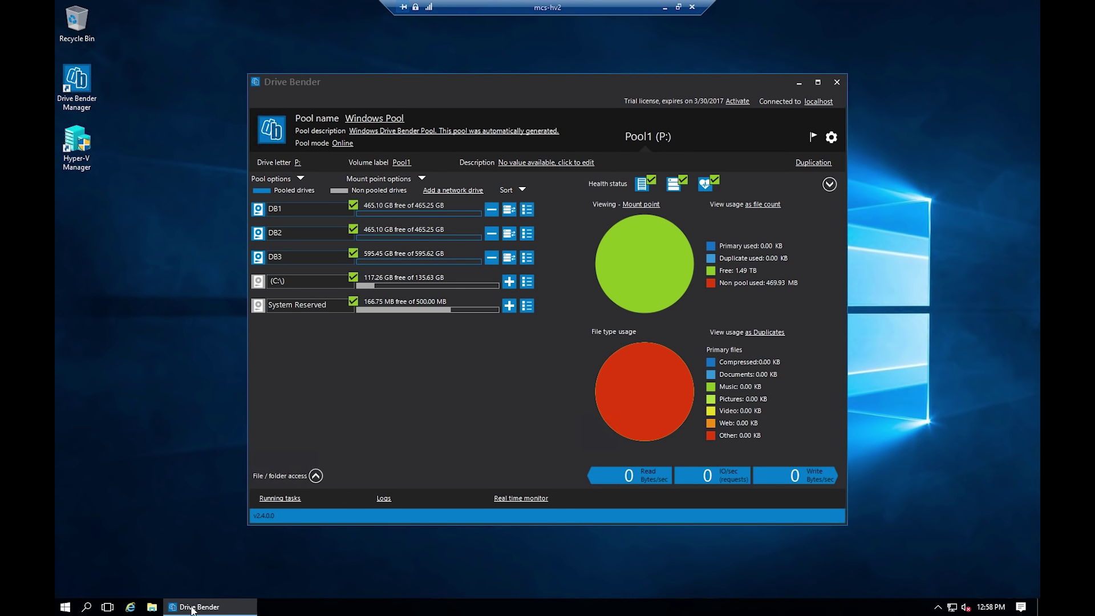
# Open the pool1 share on MCS-HV2 through the network in File Explorer to check access, and close the window
pyautogui.press('super+e')
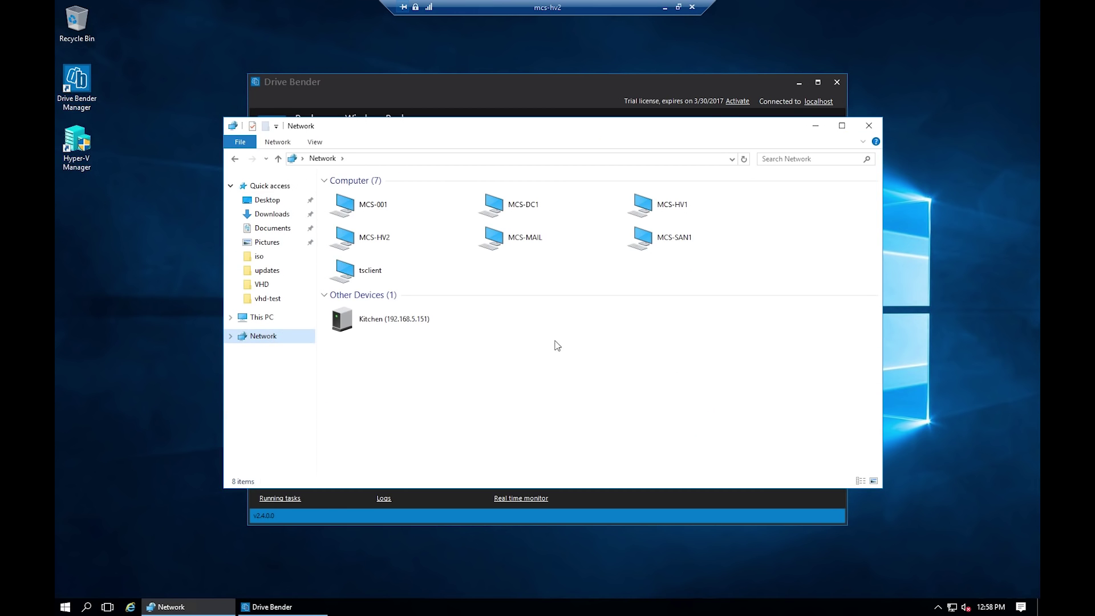
pyautogui.click(383, 242)
pyautogui.doubleClick(383, 242)
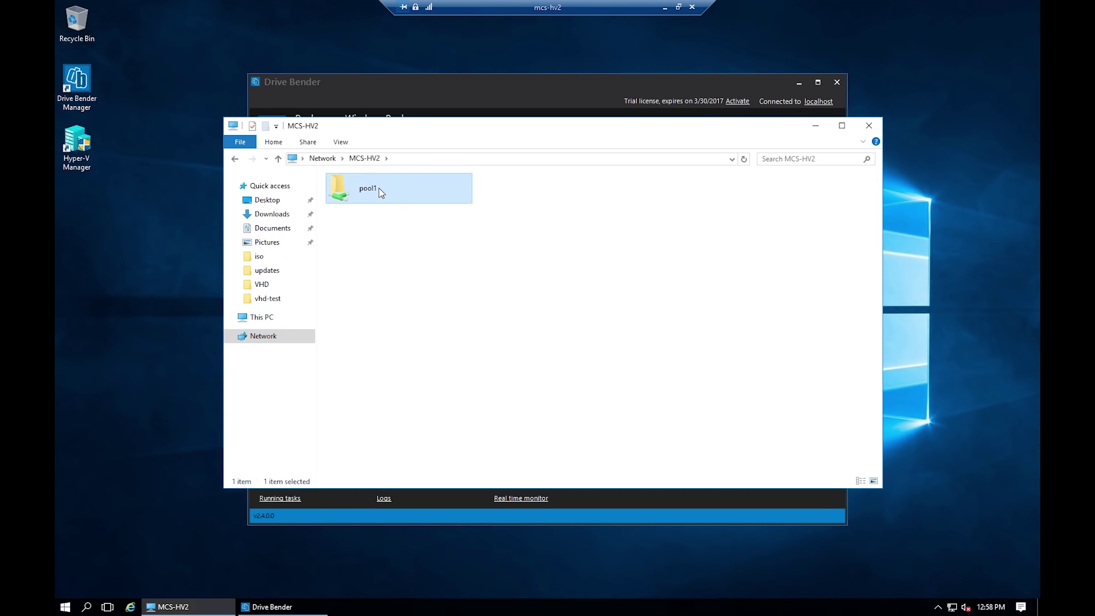
pyautogui.doubleClick(379, 188)
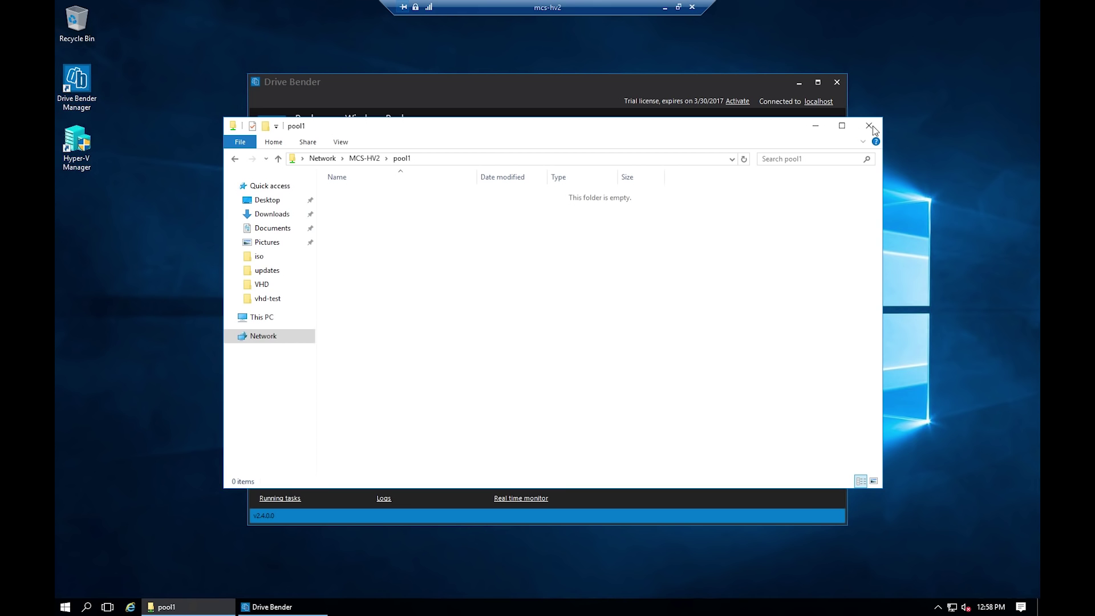
pyautogui.click(869, 126)
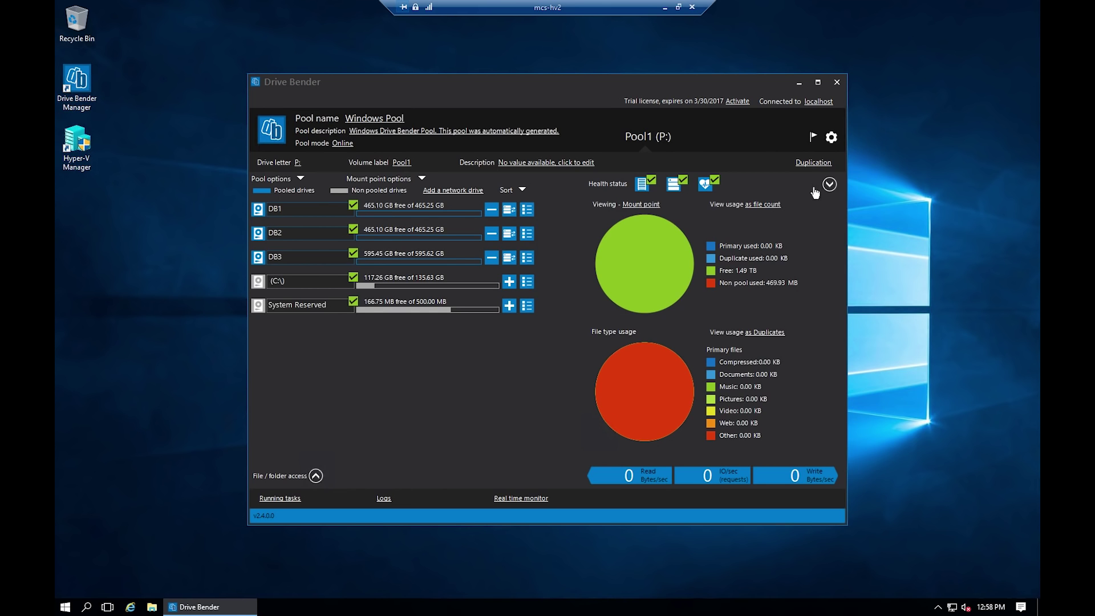
# Review the drive details and full S.M.A.R.T. attributes of pooled drive DB1 in Drive Bender, and close them
pyautogui.click(527, 210)
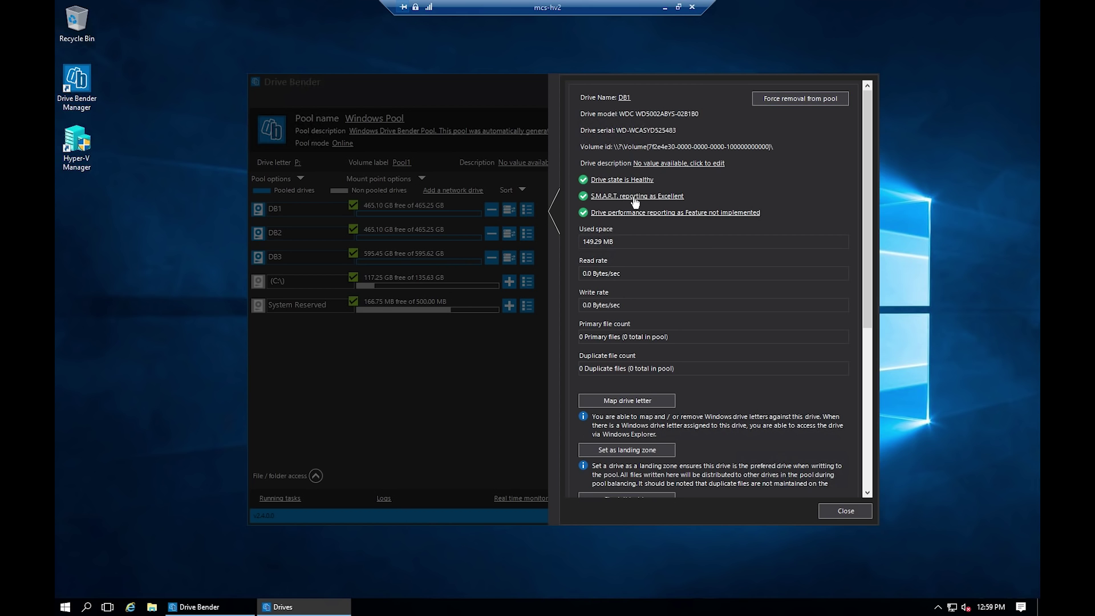
pyautogui.scroll(-5, 800, 444)
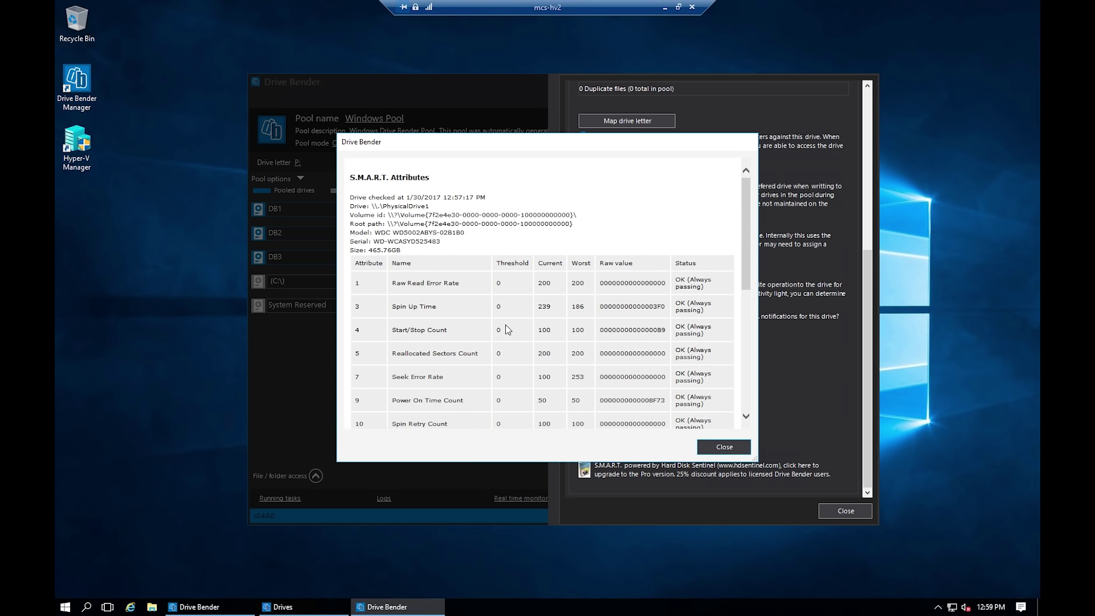
pyautogui.scroll(-5, 506, 324)
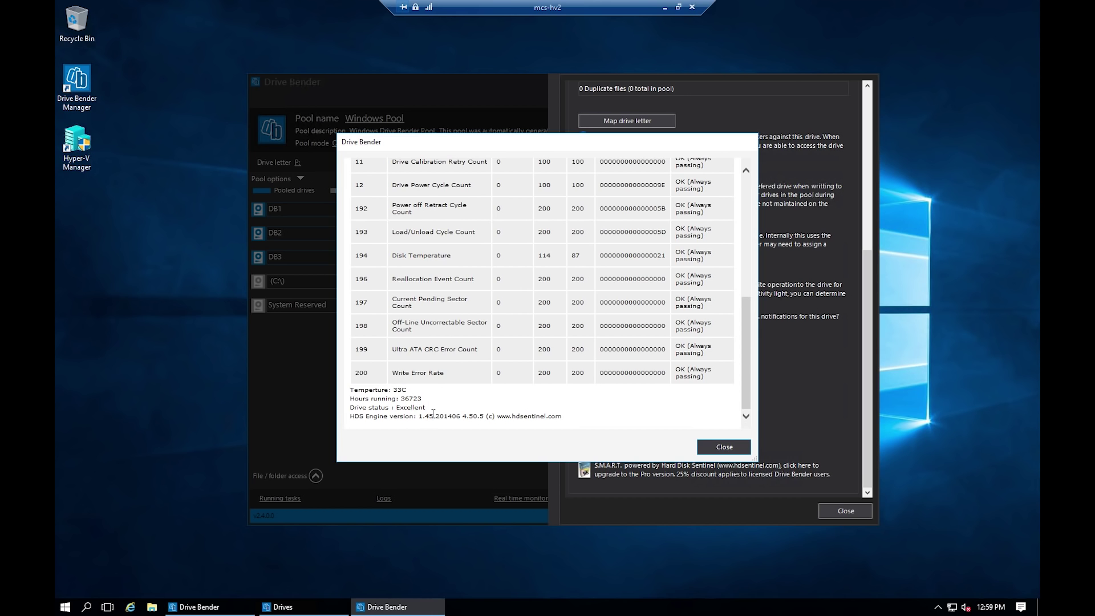
pyautogui.click(738, 444)
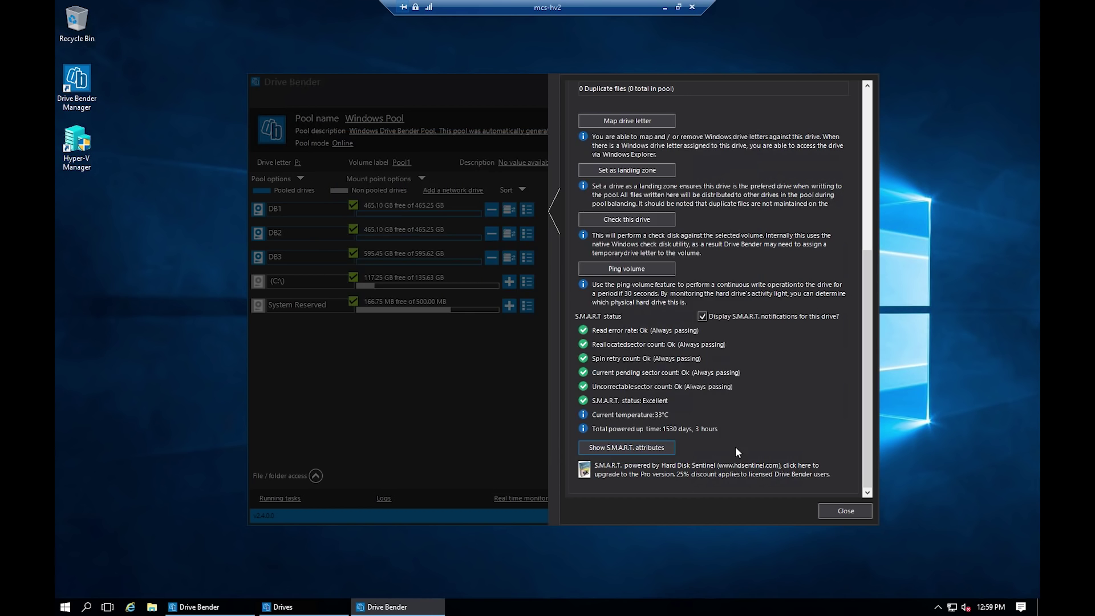
pyautogui.click(846, 511)
# Review the full S.M.A.R.T. attributes of pooled drive DB2 and close its drive details
pyautogui.click(528, 234)
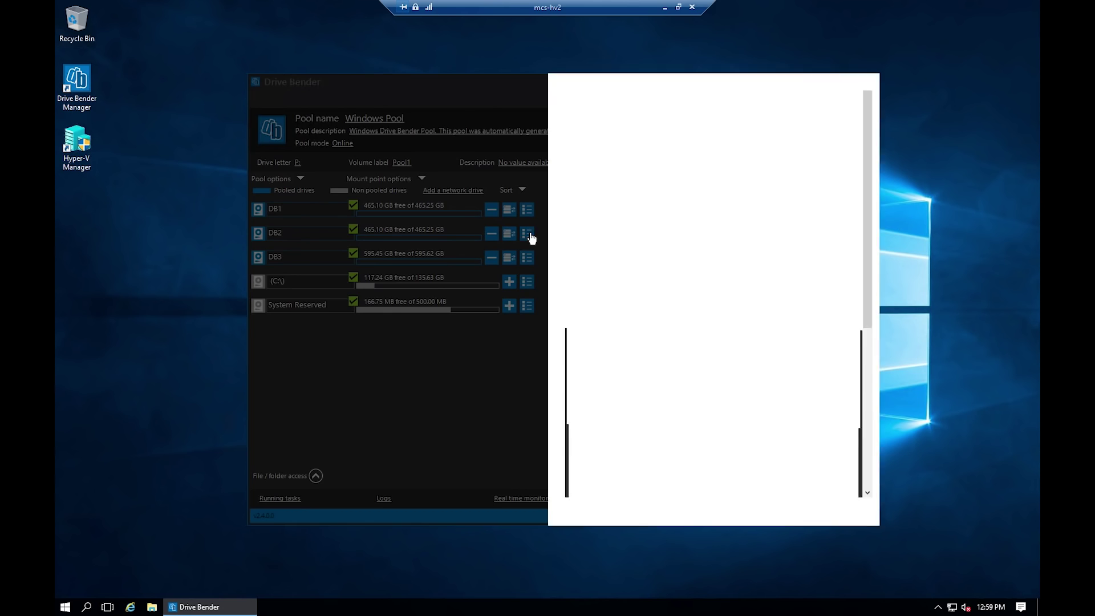
pyautogui.scroll(-5, 659, 449)
pyautogui.click(659, 447)
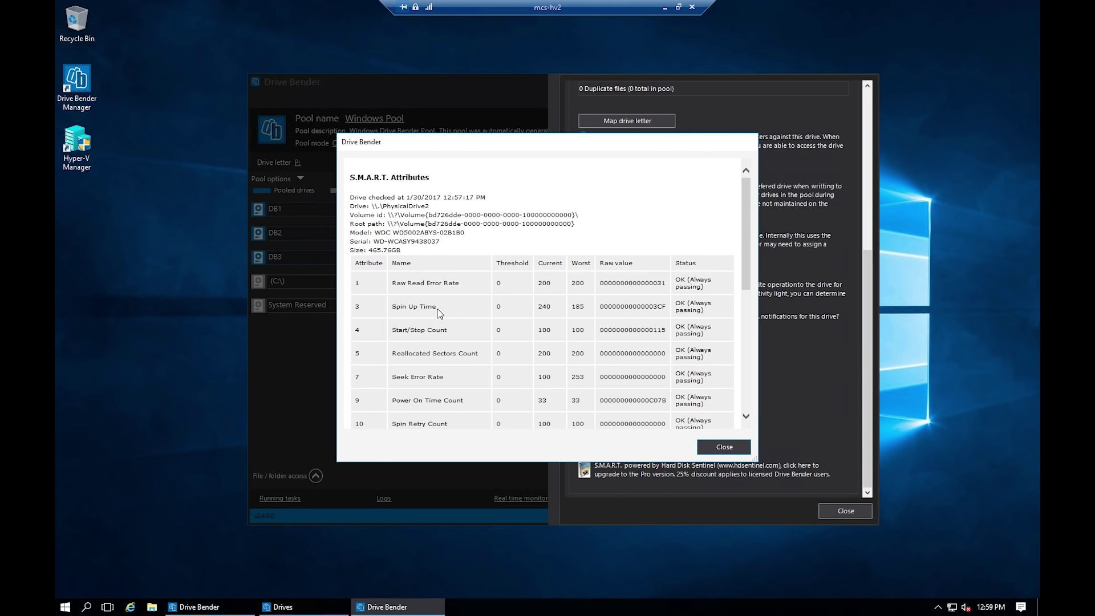
pyautogui.scroll(-3, 437, 309)
pyautogui.scroll(-3, 441, 311)
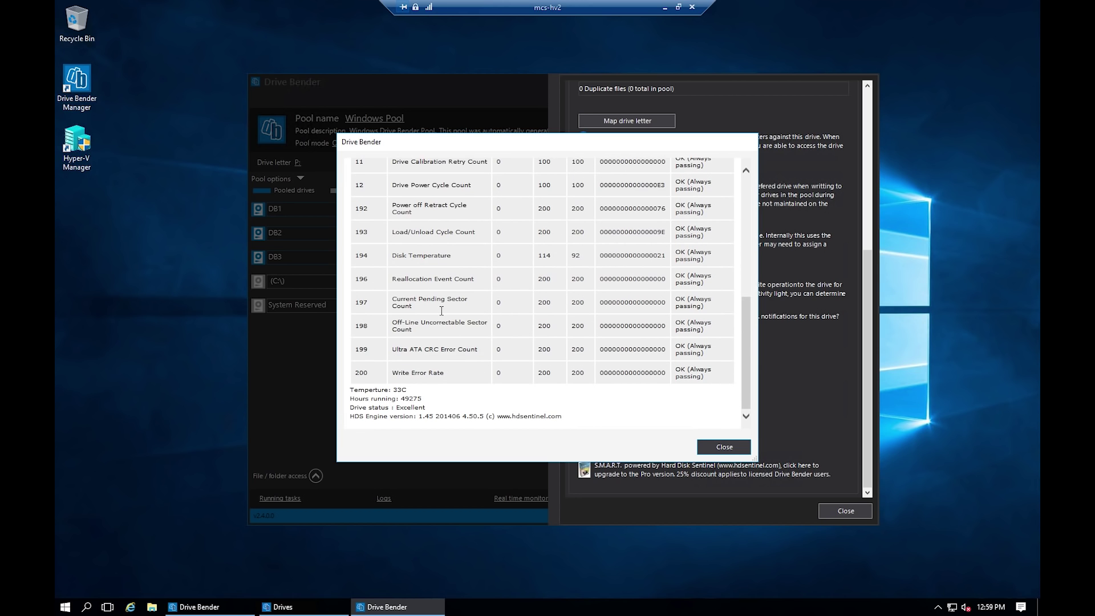
pyautogui.click(724, 447)
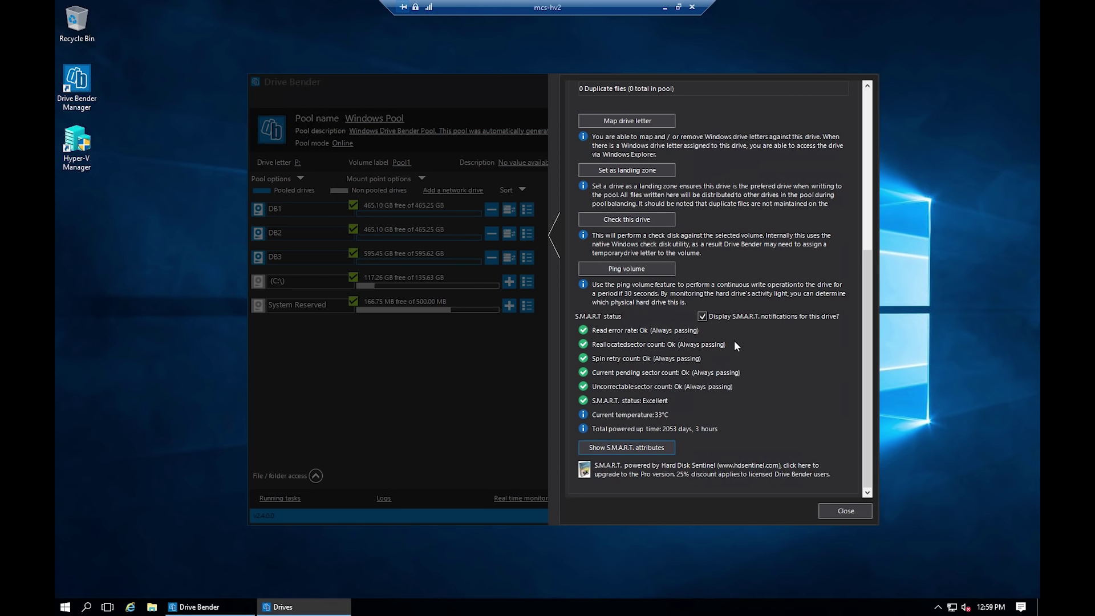
pyautogui.click(833, 506)
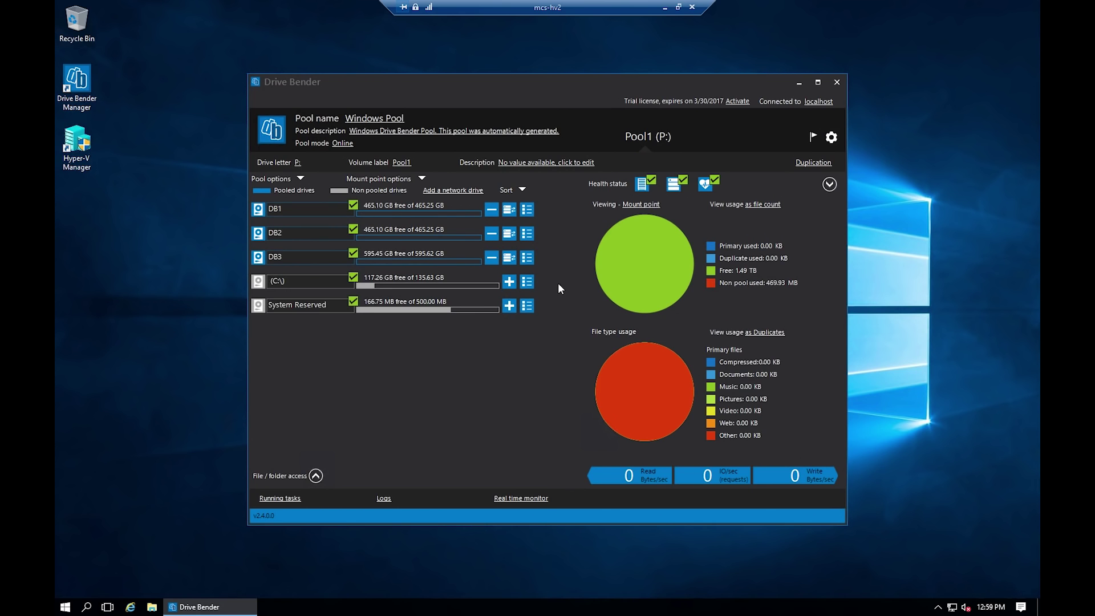
# Examine pooled drive DB3's details and its complete S.M.A.R.T. attribute list, and return to the pool overview
pyautogui.click(527, 257)
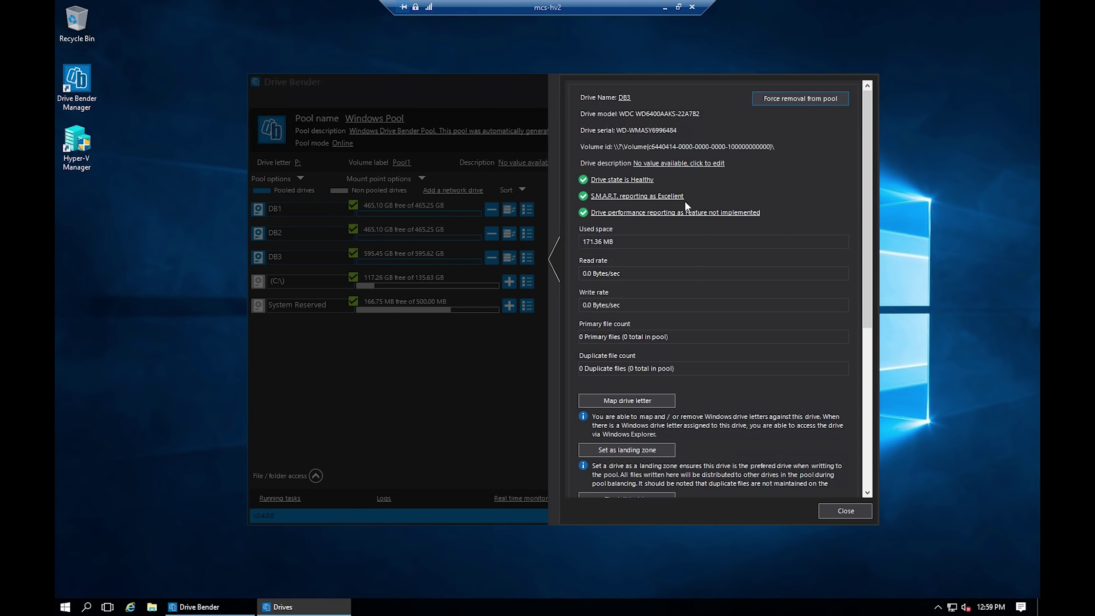
pyautogui.scroll(-5, 650, 396)
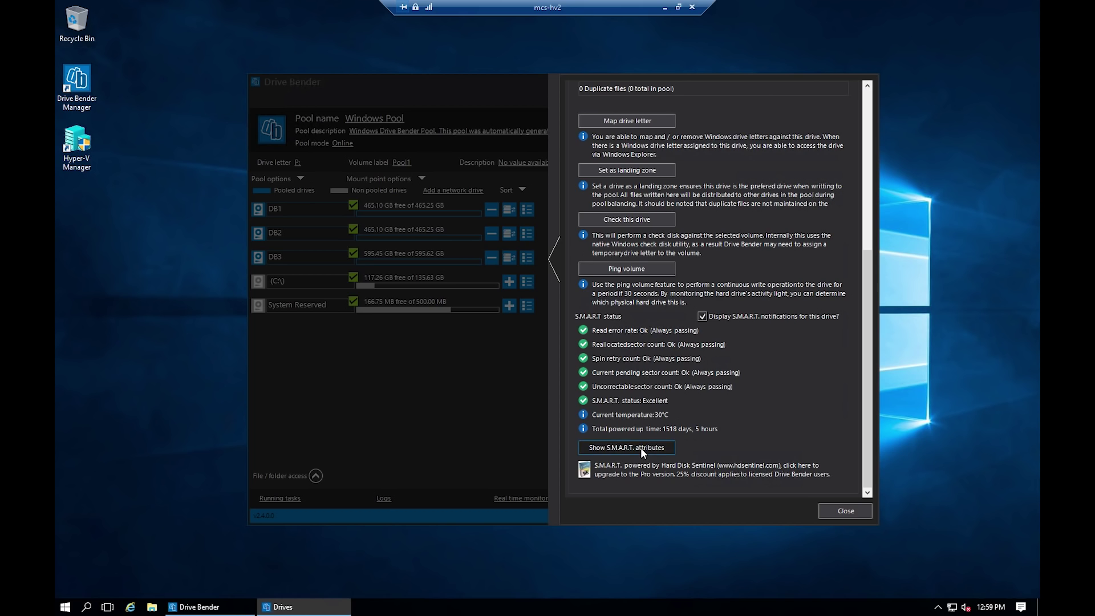
pyautogui.click(641, 447)
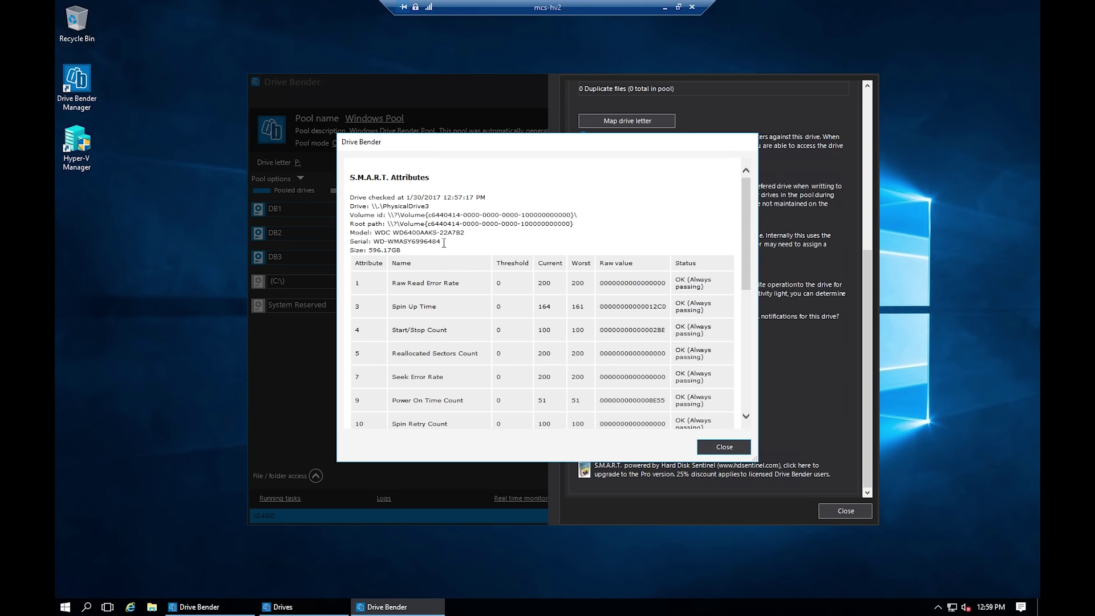
pyautogui.scroll(-2, 450, 353)
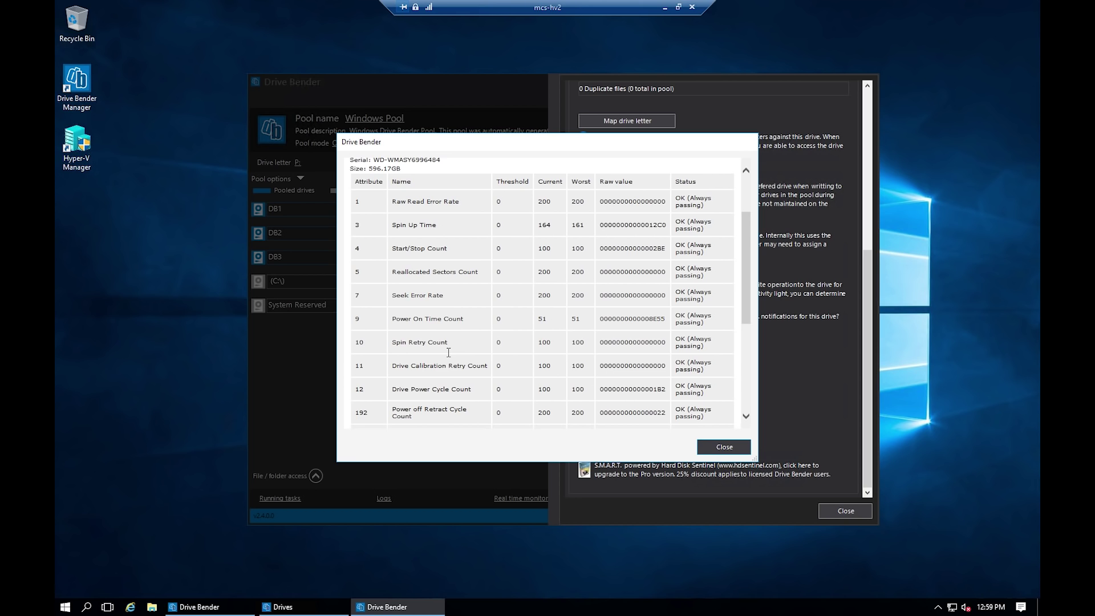
pyautogui.scroll(-3, 448, 352)
pyautogui.scroll(-2, 448, 352)
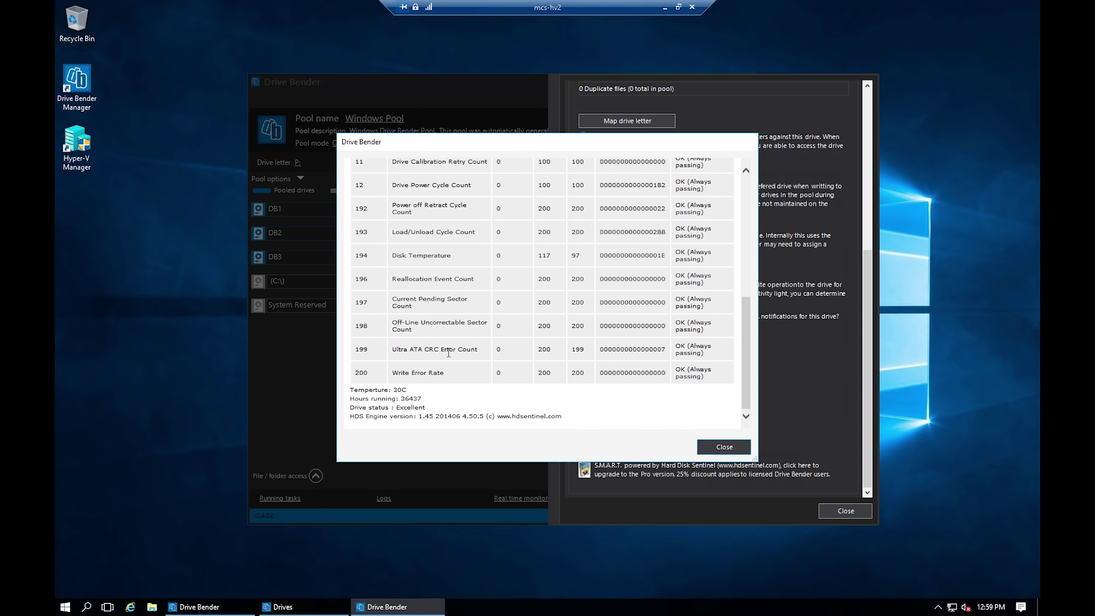
pyautogui.click(724, 447)
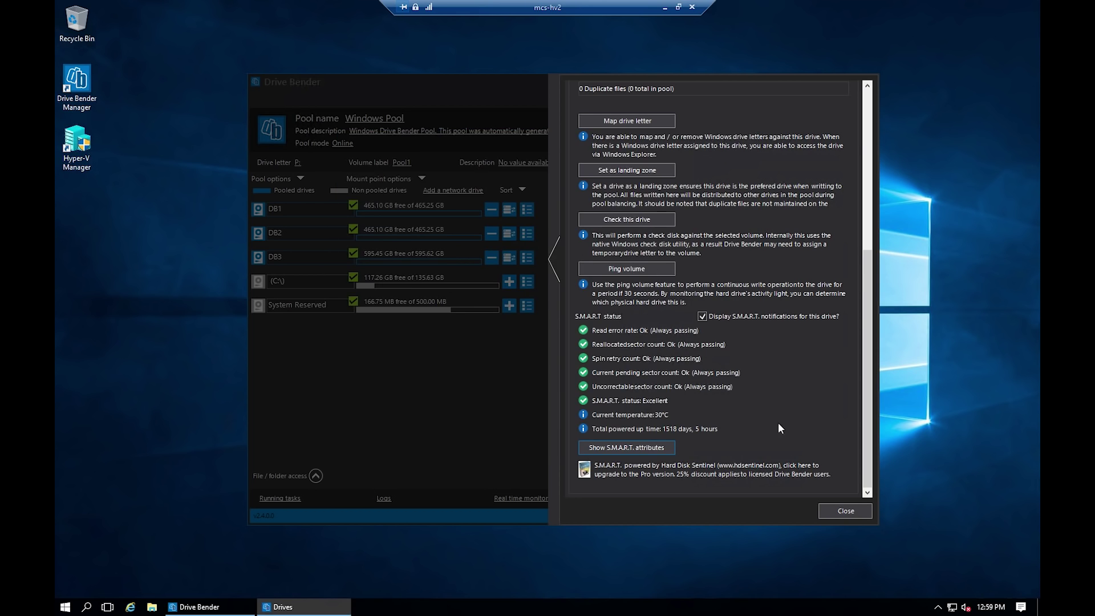
pyautogui.click(836, 508)
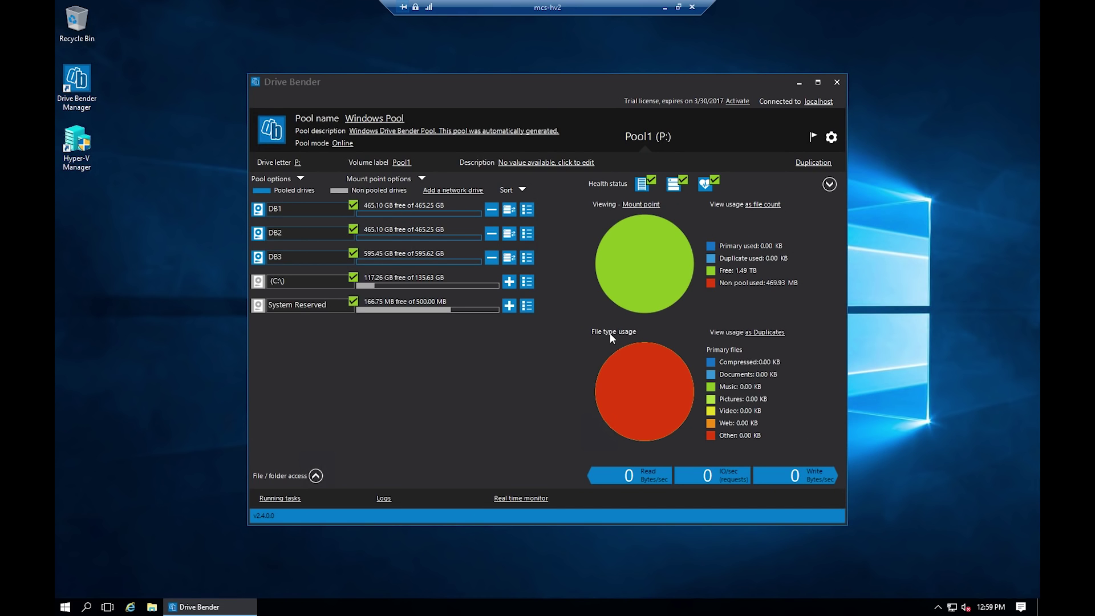
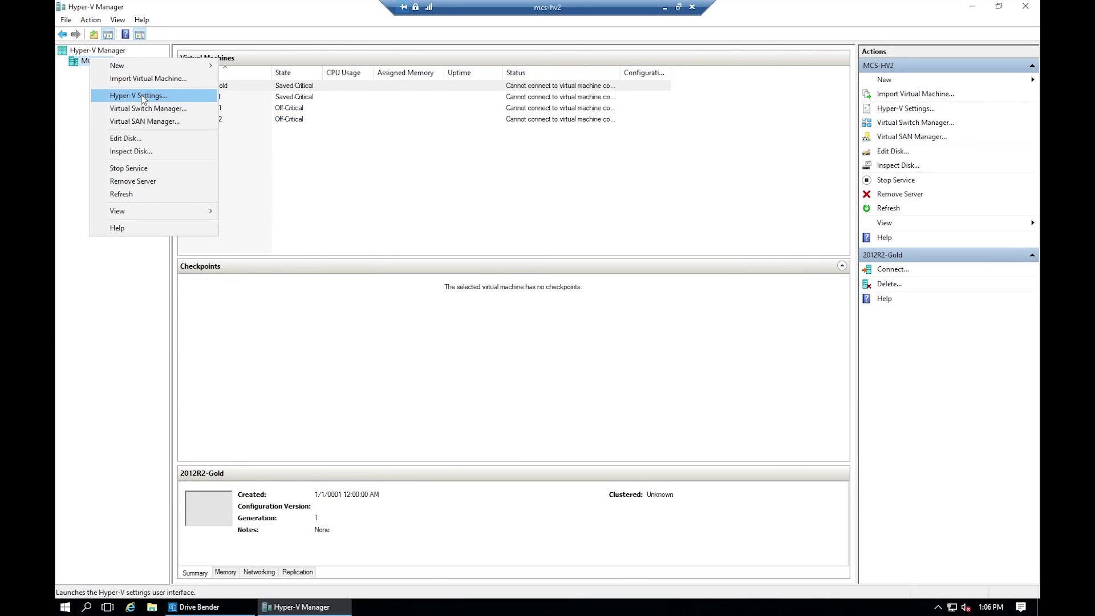
# In the Hyper-V settings for MCS-HV2, set the default virtual hard disk folder to a new vhd folder on Pool1 (P:)
pyautogui.click(143, 98)
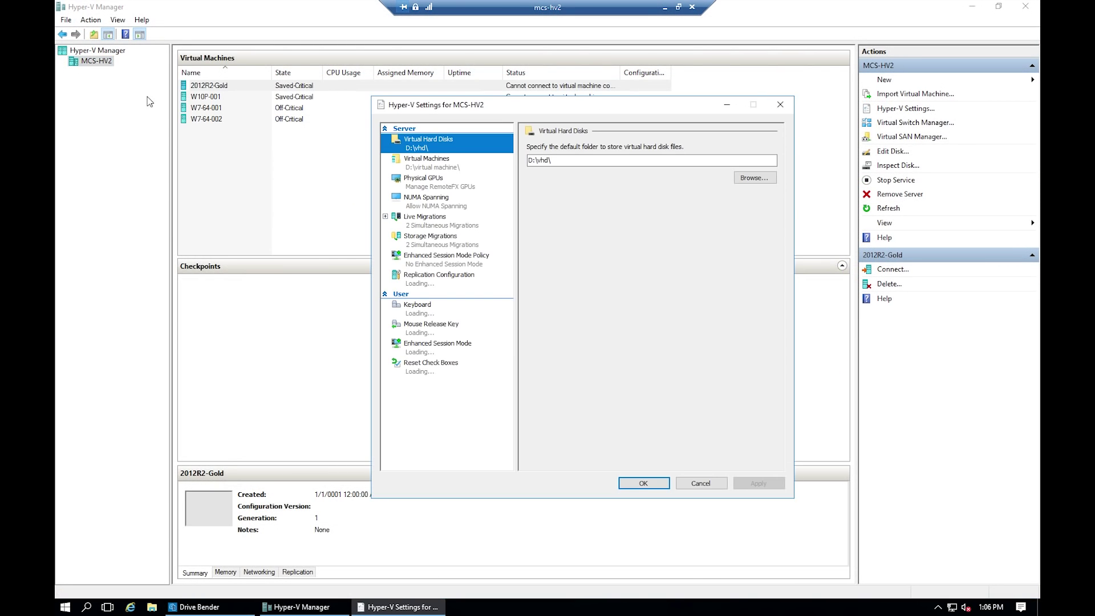
pyautogui.click(764, 176)
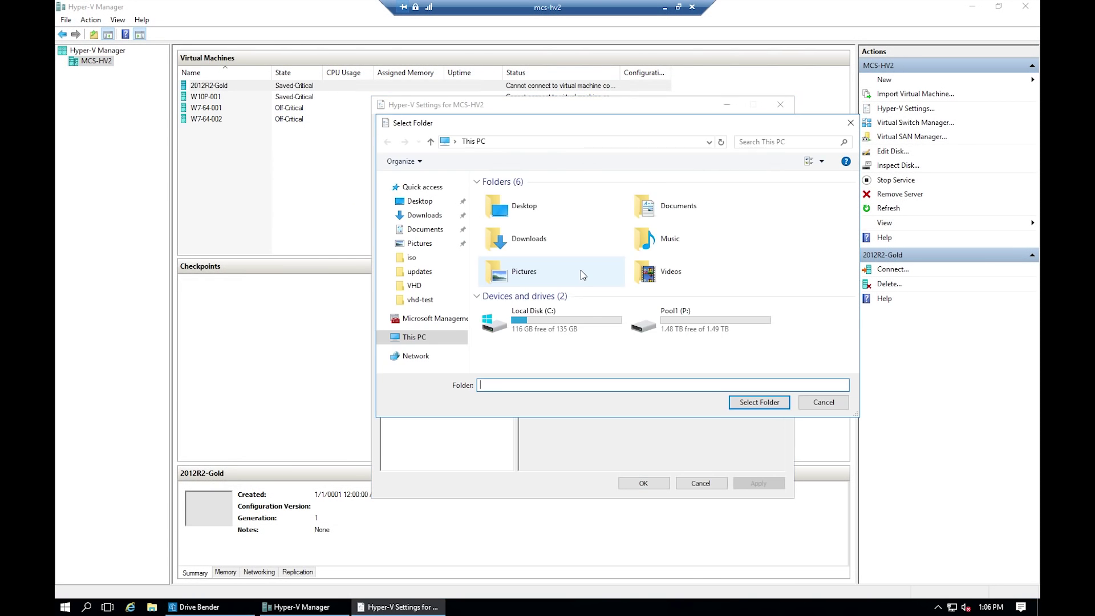
pyautogui.doubleClick(676, 328)
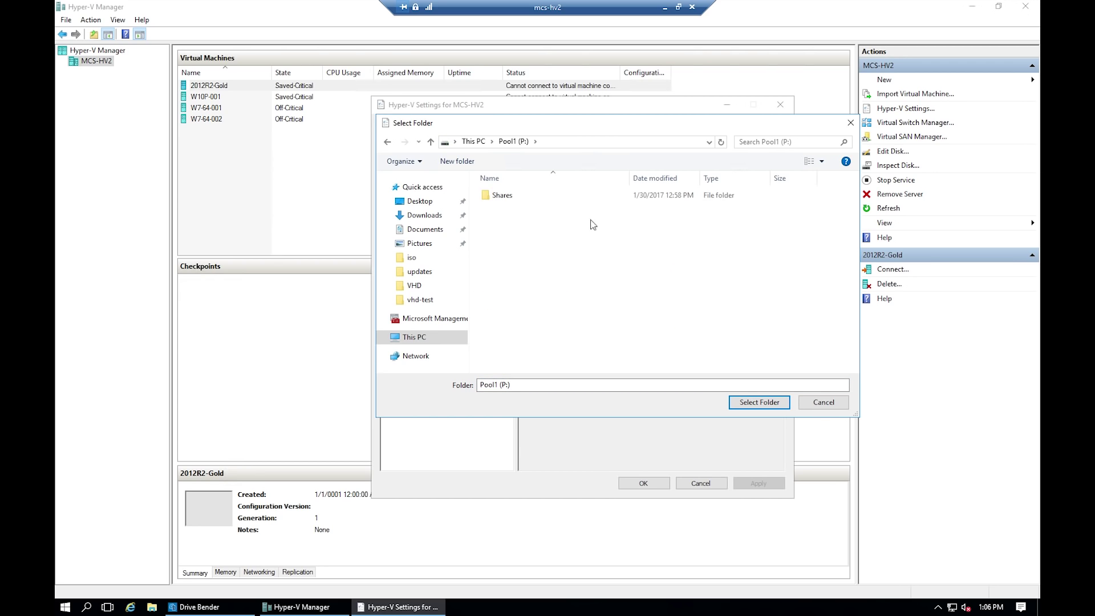
pyautogui.click(457, 160)
pyautogui.write('vh')
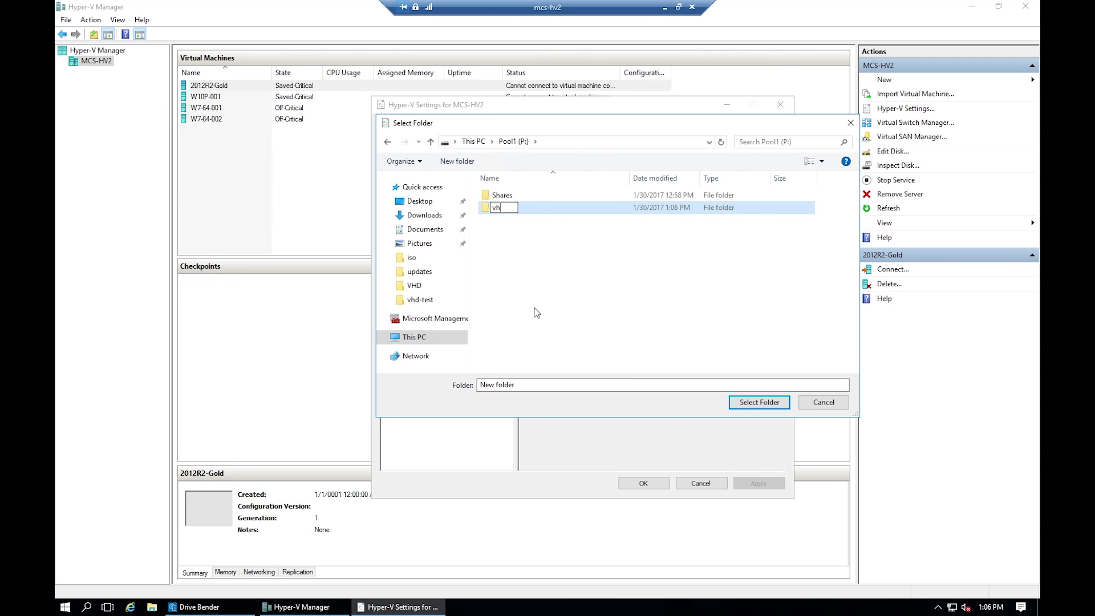
pyautogui.write('d')
pyautogui.press('Return')
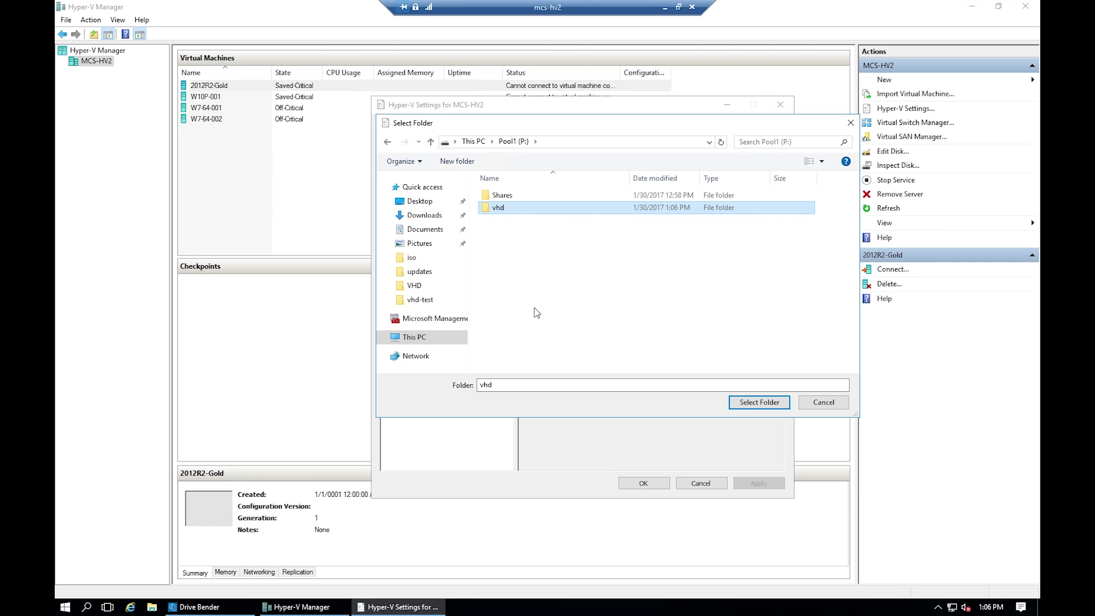
pyautogui.click(758, 404)
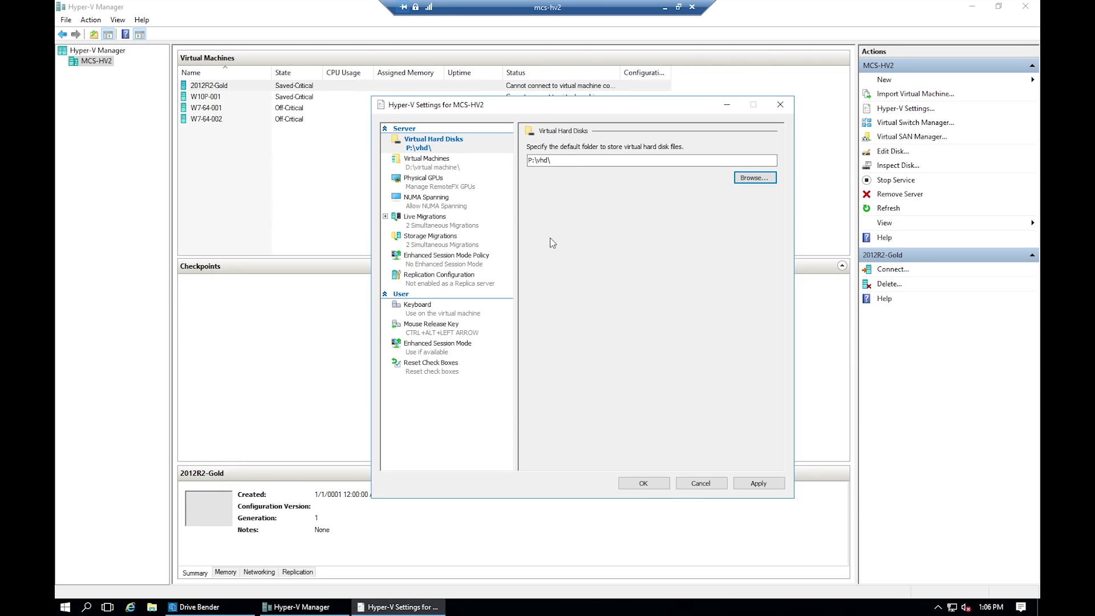
# Set the default virtual machine configuration folder to p:\virtual machine\ and apply the Hyper-V settings
pyautogui.click(434, 166)
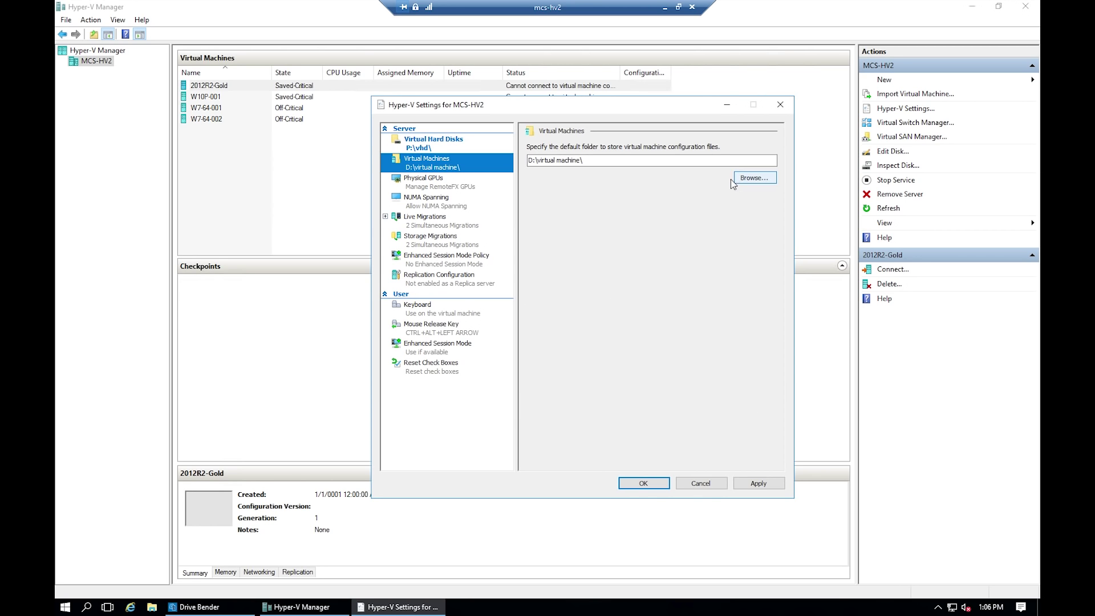
pyautogui.click(530, 161)
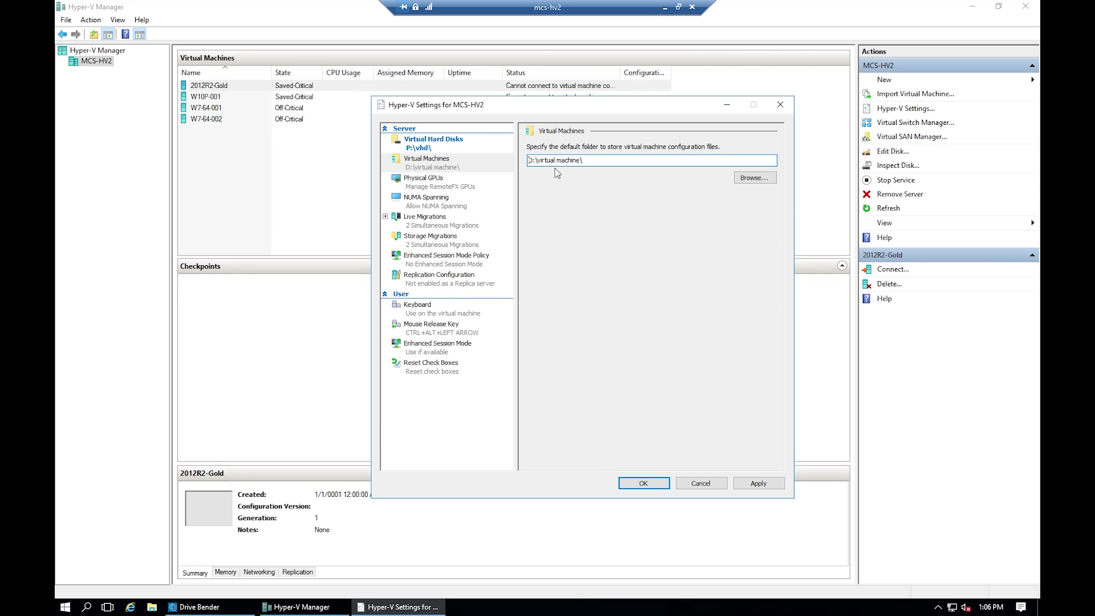
pyautogui.press('Delete')
pyautogui.write('p')
pyautogui.click(759, 483)
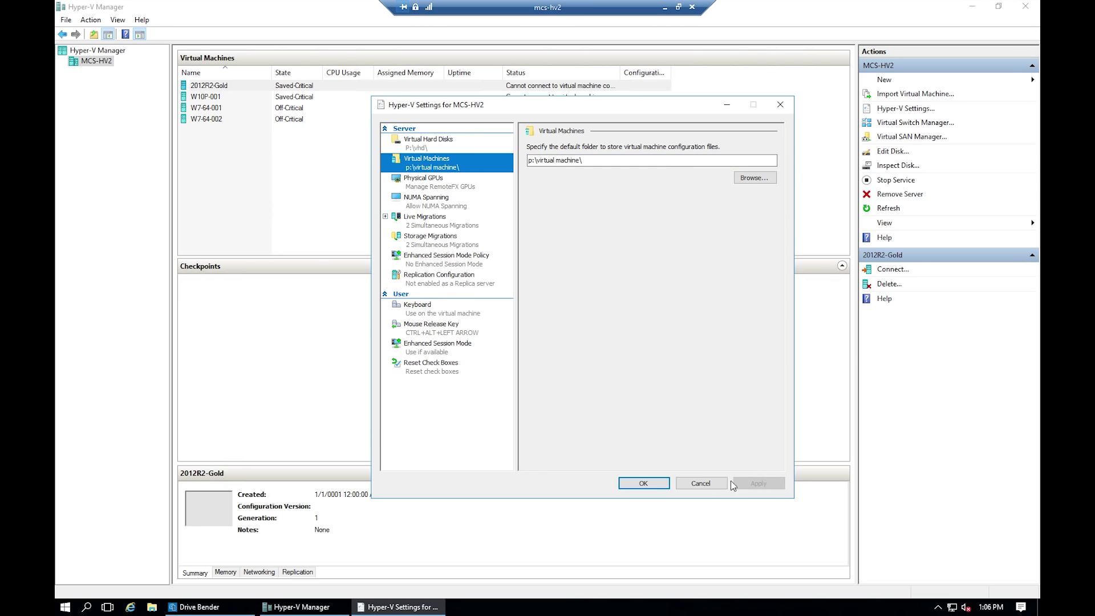
# Close the Hyper-V settings, delete virtual machines 2012R2-Gold, W10P-001, W7-64-001 and W7-64-002 from MCS-HV2, and close Hyper-V Manager
pyautogui.click(647, 483)
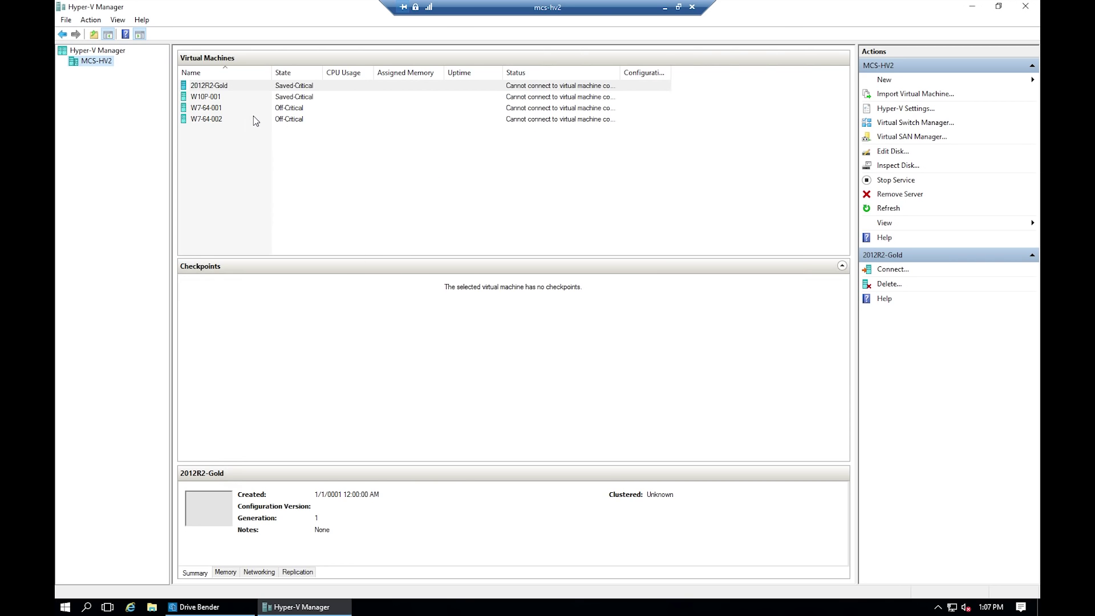
pyautogui.keyDown('ctrl'); pyautogui.click(213, 86); pyautogui.keyUp('ctrl')
pyautogui.click(212, 98)
pyautogui.keyDown('ctrl'); pyautogui.click(213, 87); pyautogui.keyUp('ctrl')
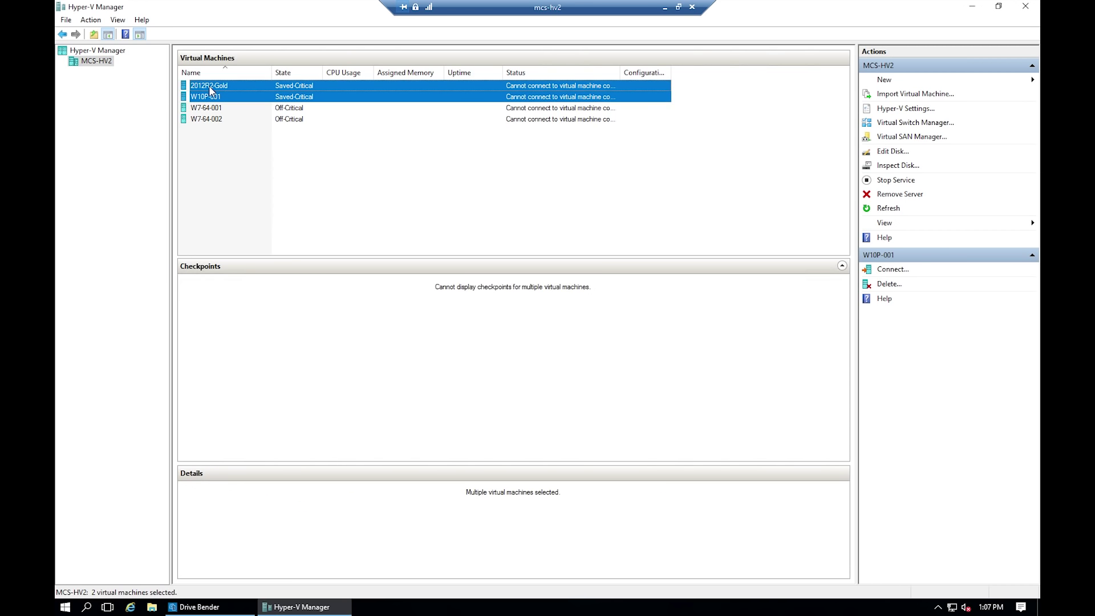
pyautogui.keyDown('ctrl'); pyautogui.click(207, 108); pyautogui.keyUp('ctrl')
pyautogui.keyDown('ctrl'); pyautogui.click(207, 119); pyautogui.keyUp('ctrl')
pyautogui.rightClick(206, 118)
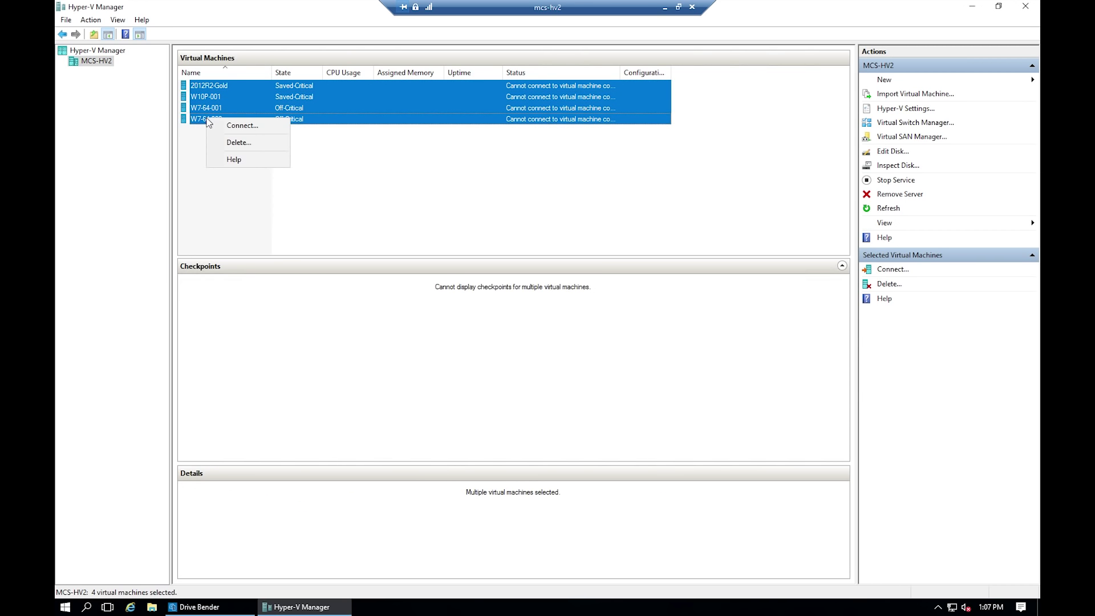
pyautogui.click(233, 142)
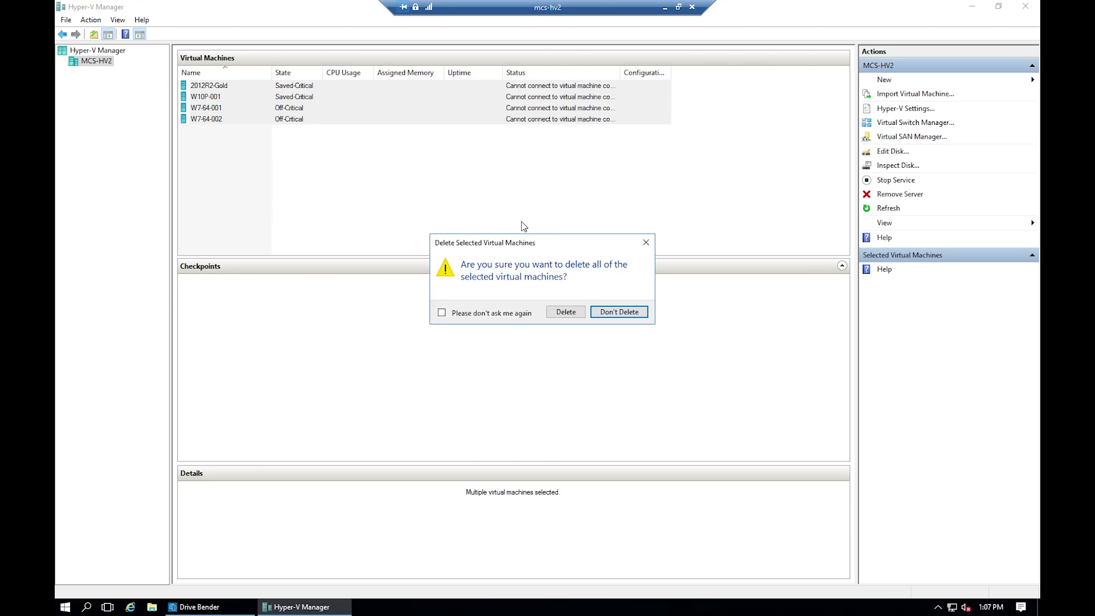
pyautogui.click(565, 312)
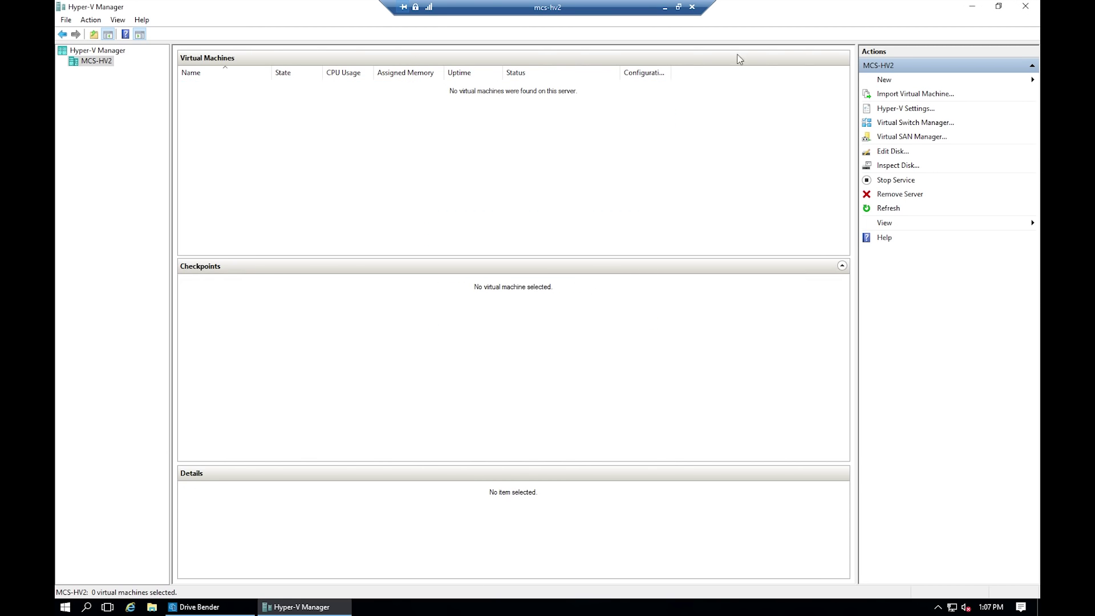
pyautogui.click(1025, 7)
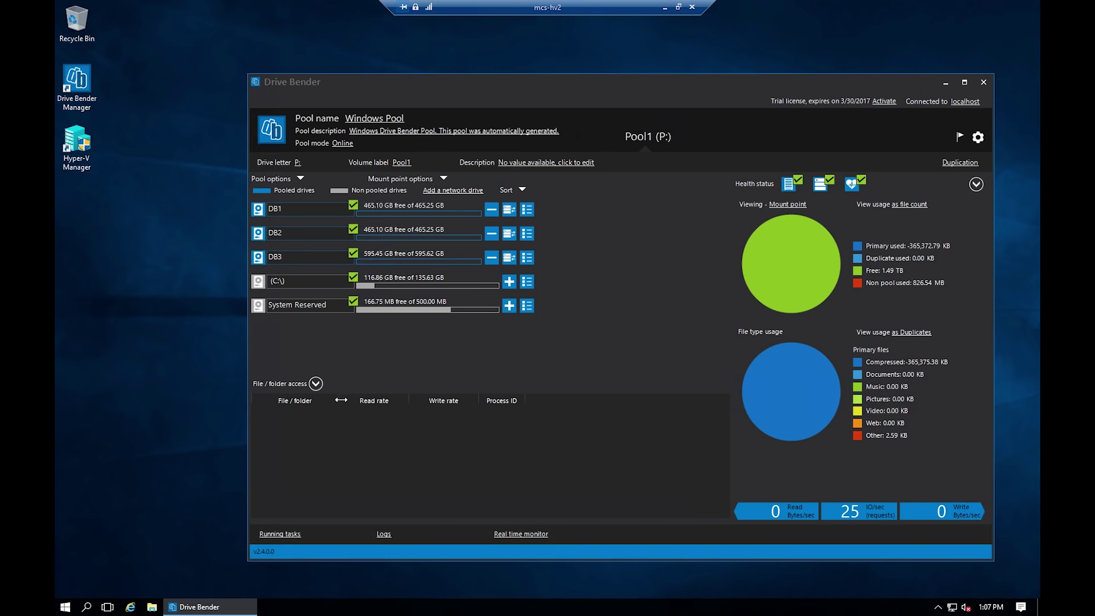
# Check the contents of the vhd and virtual machine folders on Pool1 (P:), and return to the Drive Bender window
pyautogui.press('super+e')
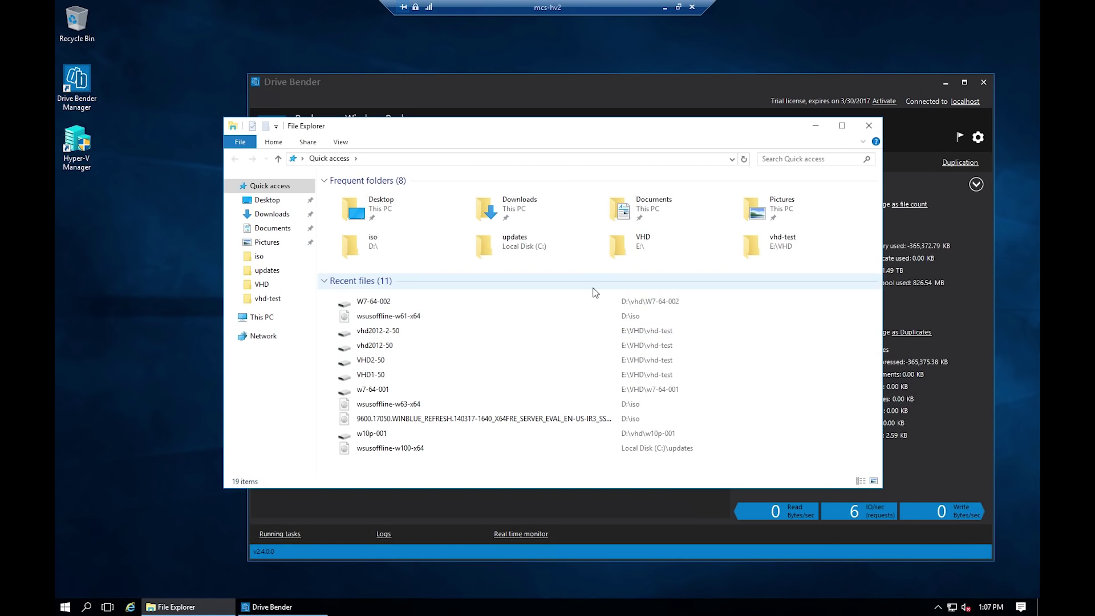
pyautogui.click(261, 317)
pyautogui.doubleClick(513, 285)
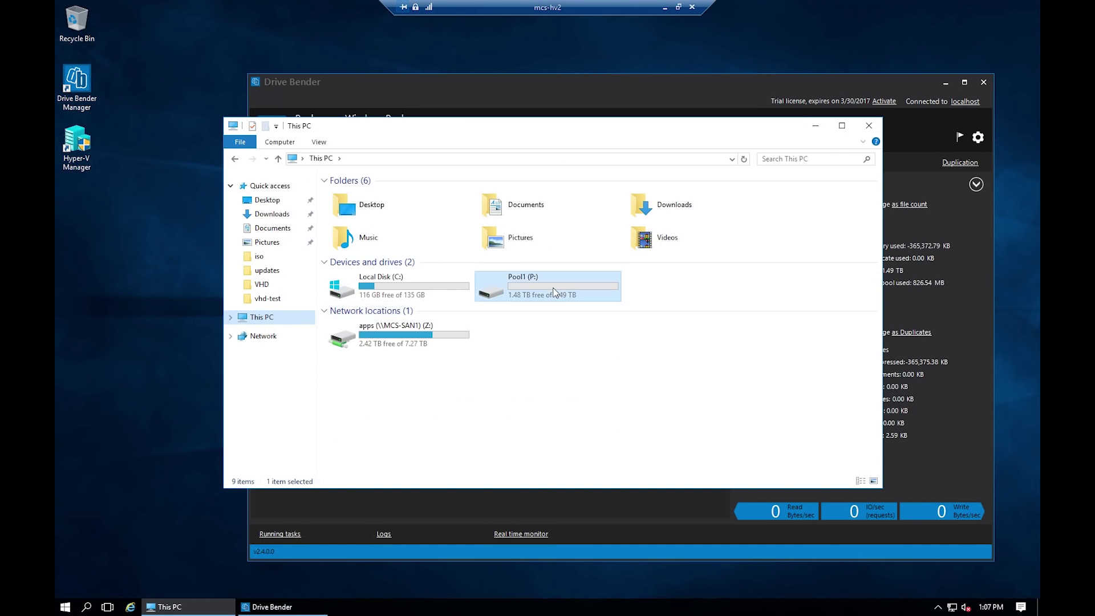
pyautogui.click(359, 207)
pyautogui.doubleClick(357, 205)
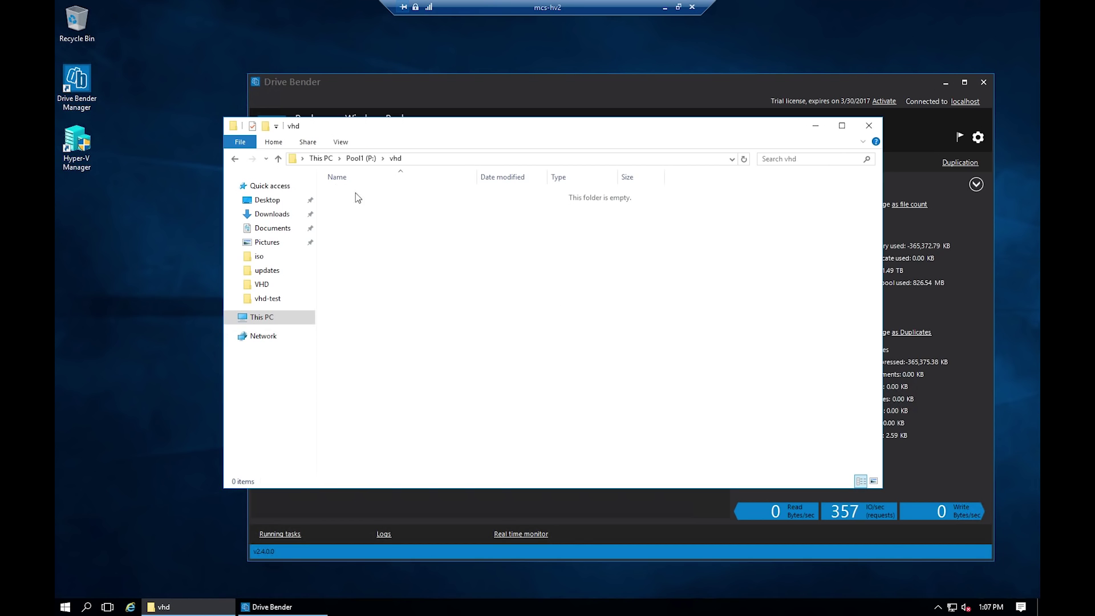
pyautogui.click(234, 159)
pyautogui.doubleClick(381, 221)
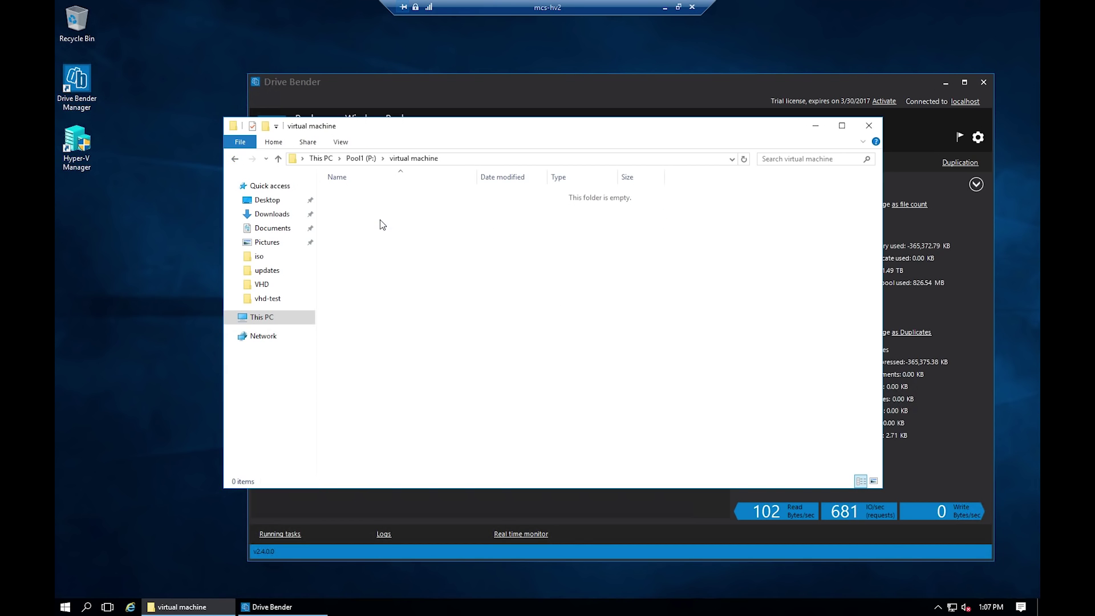
pyautogui.click(362, 158)
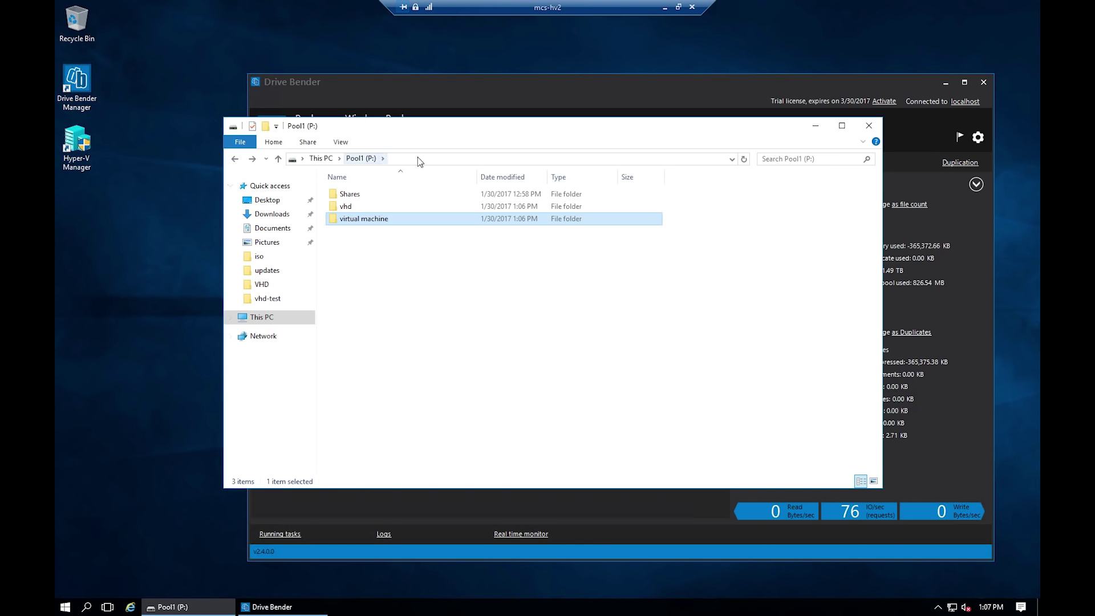
pyautogui.click(876, 127)
pyautogui.moveTo(710, 81); pyautogui.dragTo(609, 63)
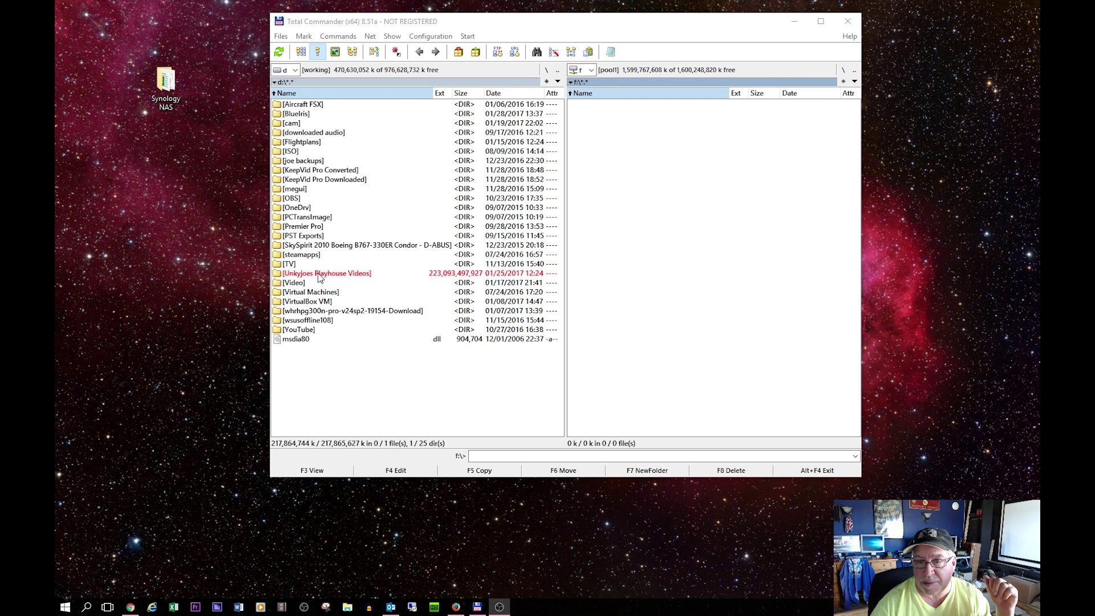
# In Total Commander, copy the Unkyjoes Playhouse Videos folder from d: to pool1 (f:), and widen Drive Bender's File / folder column to monitor the transfer
pyautogui.click(320, 278)
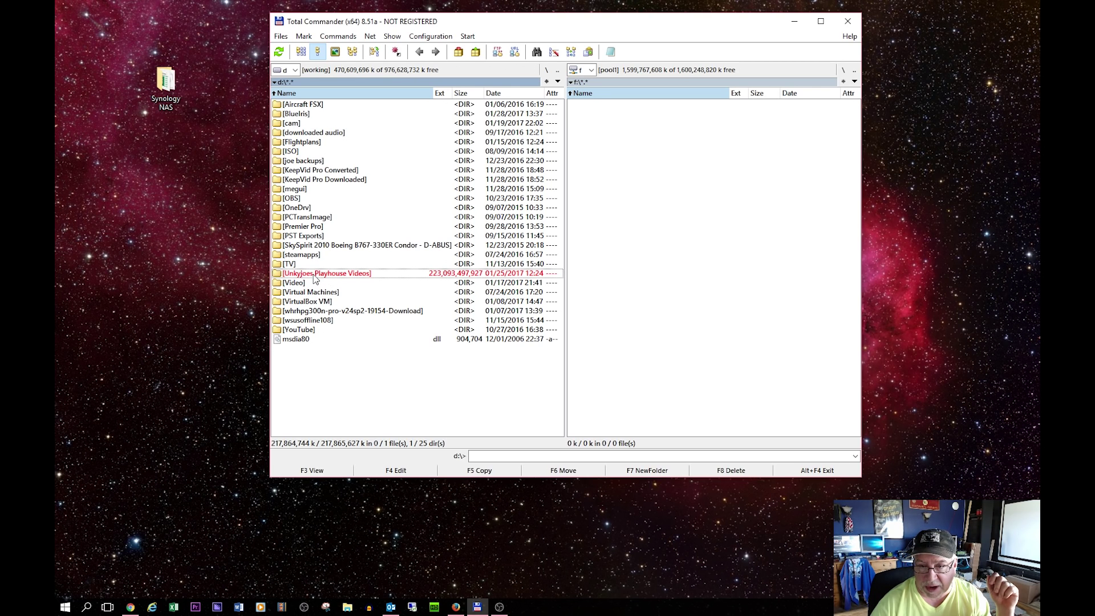
pyautogui.moveTo(316, 278); pyautogui.dragTo(666, 276)
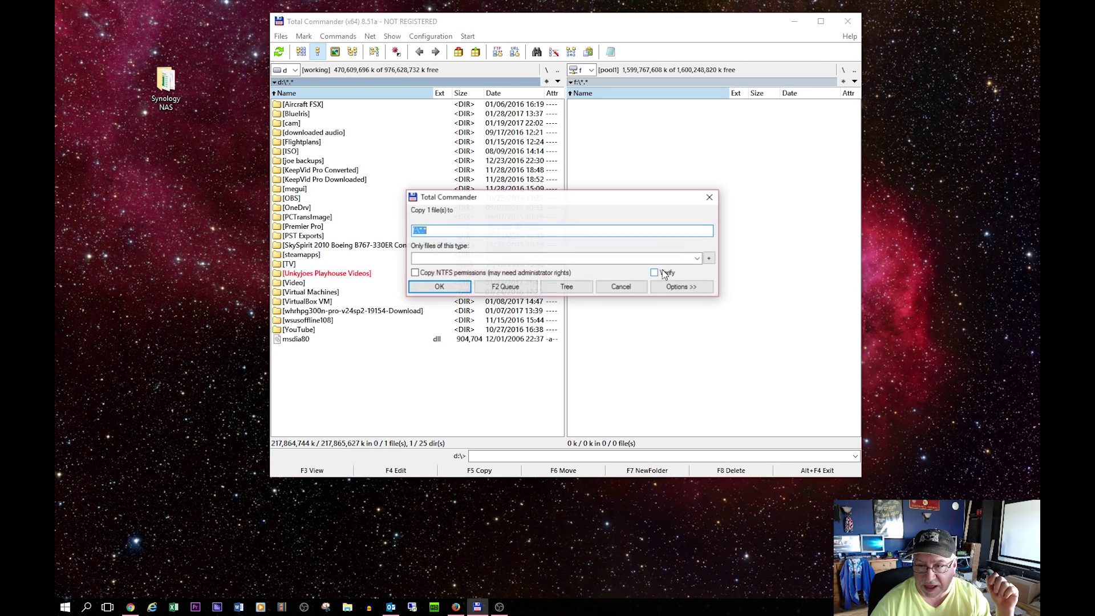
pyautogui.click(442, 287)
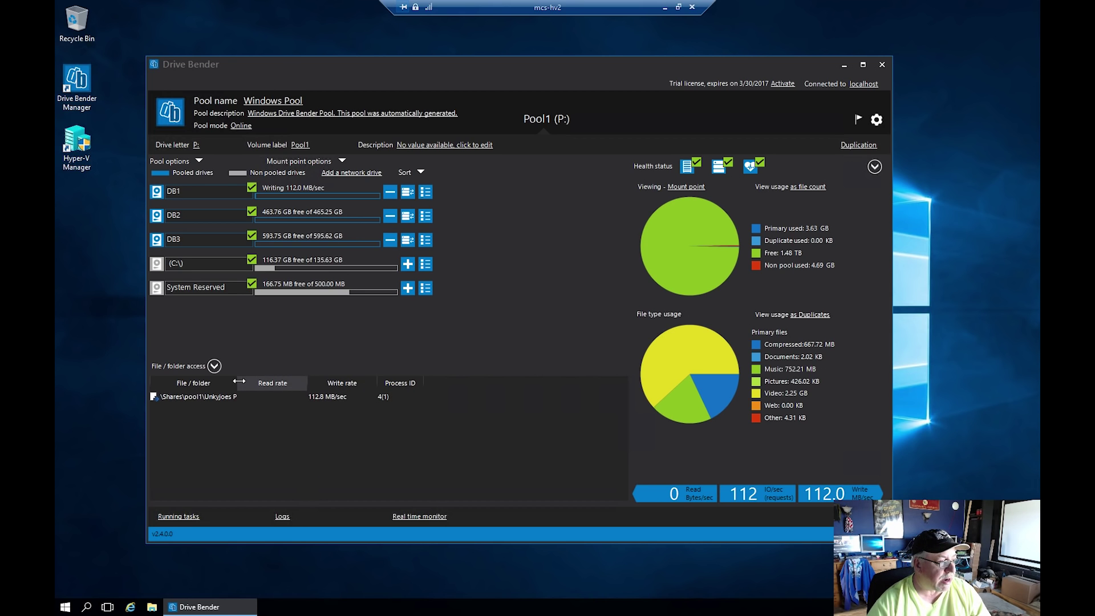
pyautogui.moveTo(239, 381); pyautogui.dragTo(316, 381)
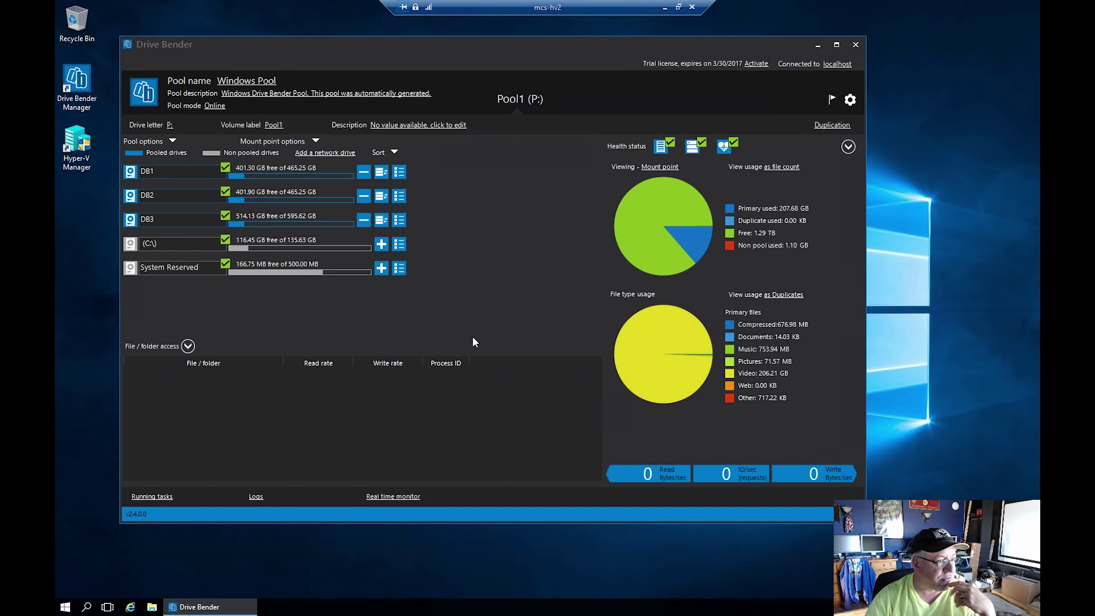
# Browse Pool1 (P:) in File Explorer, checking the contents of the Shares\pool1, vhd and virtual machine folders
pyautogui.press('super+e')
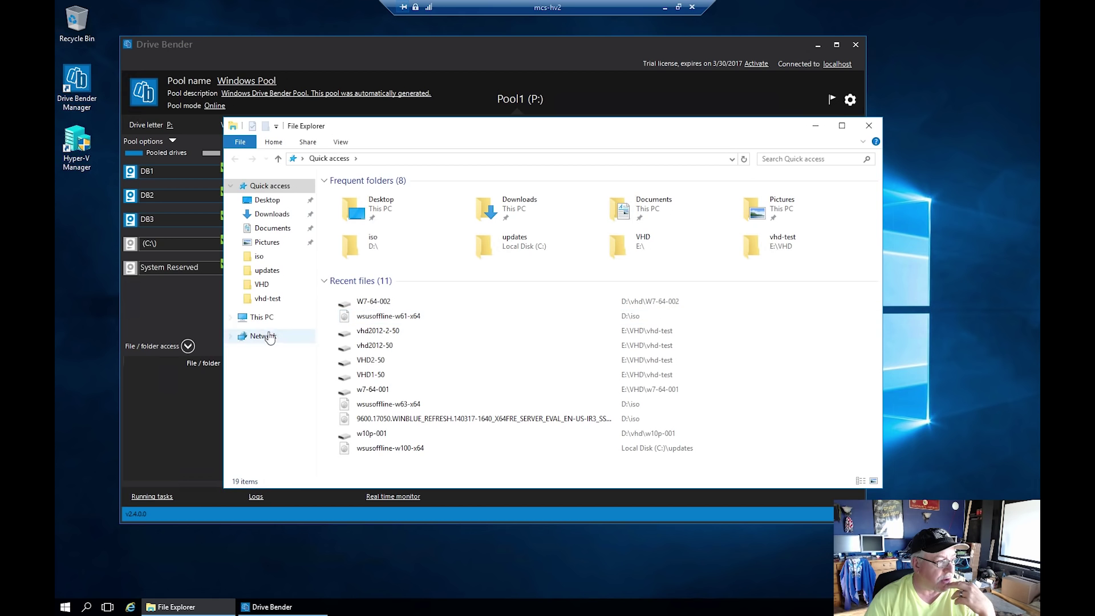
pyautogui.click(264, 317)
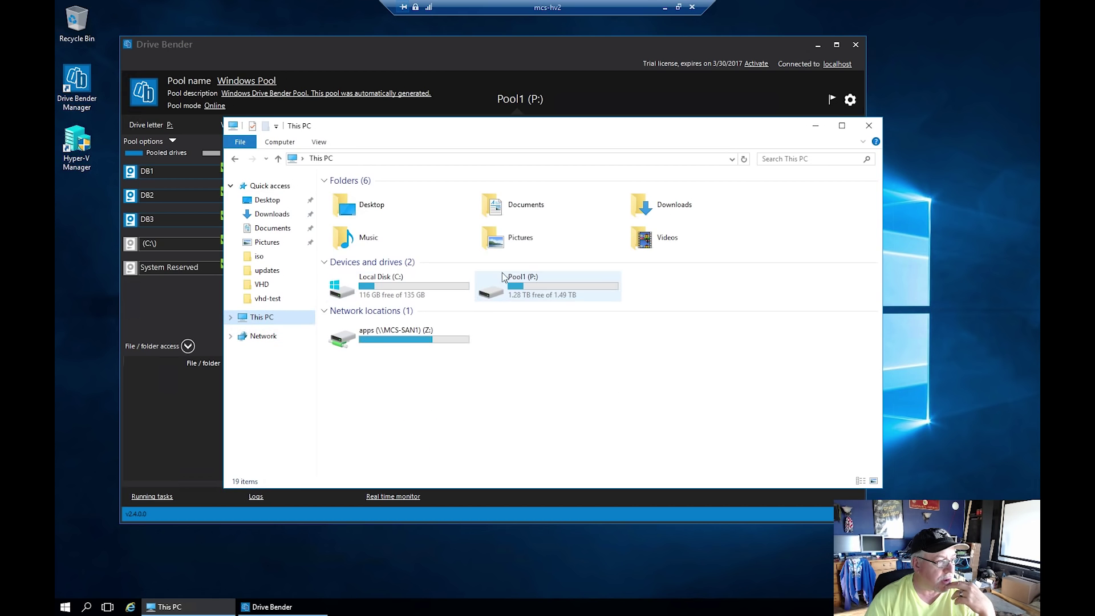
pyautogui.doubleClick(543, 292)
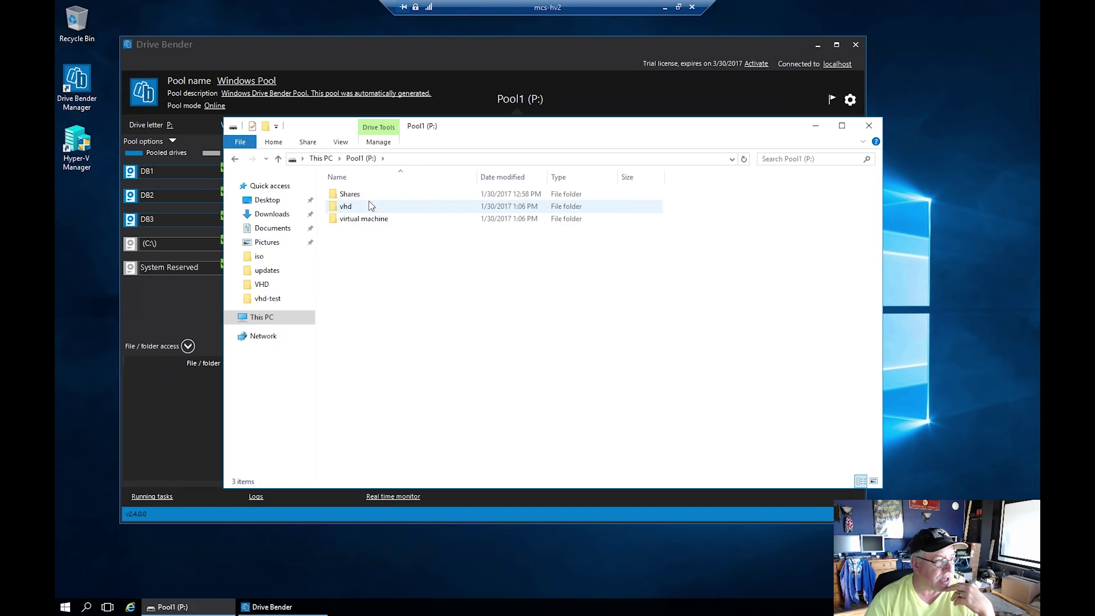
pyautogui.doubleClick(361, 194)
pyautogui.click(363, 197)
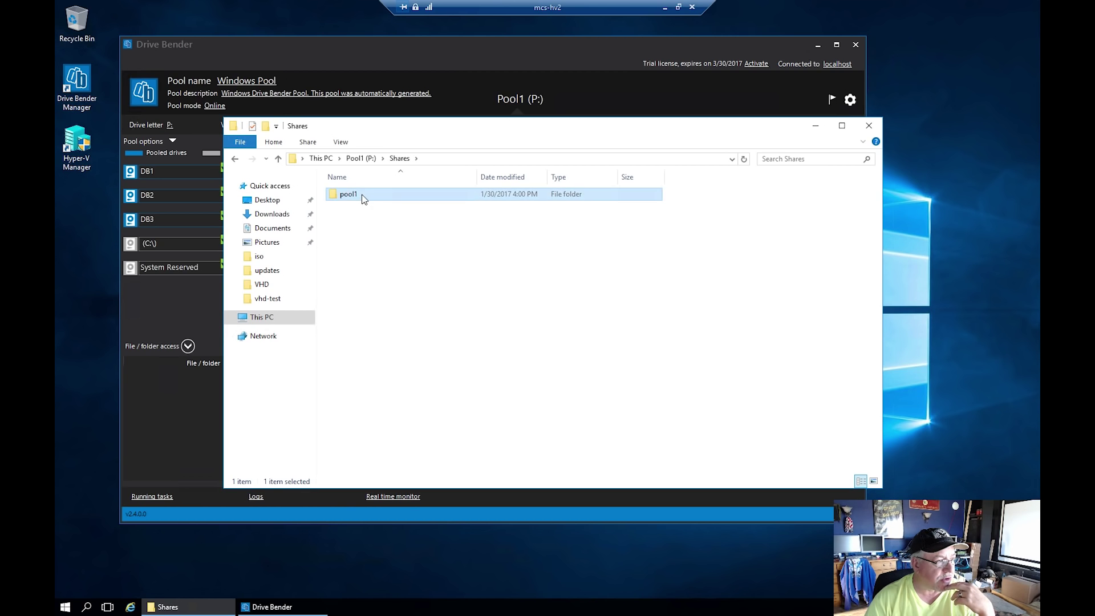
pyautogui.doubleClick(363, 196)
pyautogui.click(234, 160)
pyautogui.click(235, 160)
pyautogui.doubleClick(342, 206)
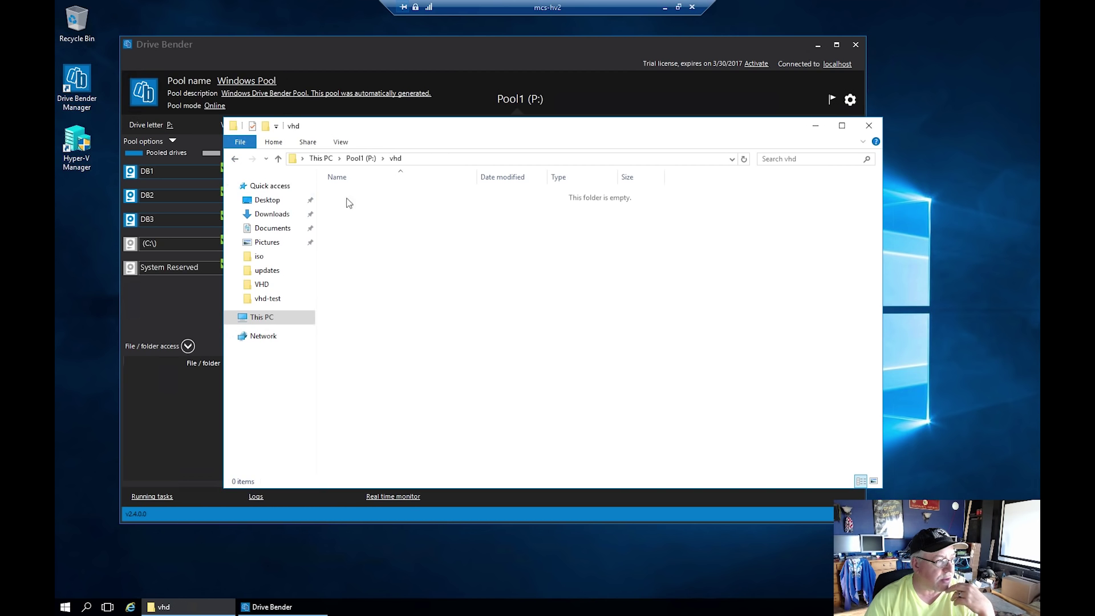
pyautogui.click(238, 161)
pyautogui.doubleClick(358, 222)
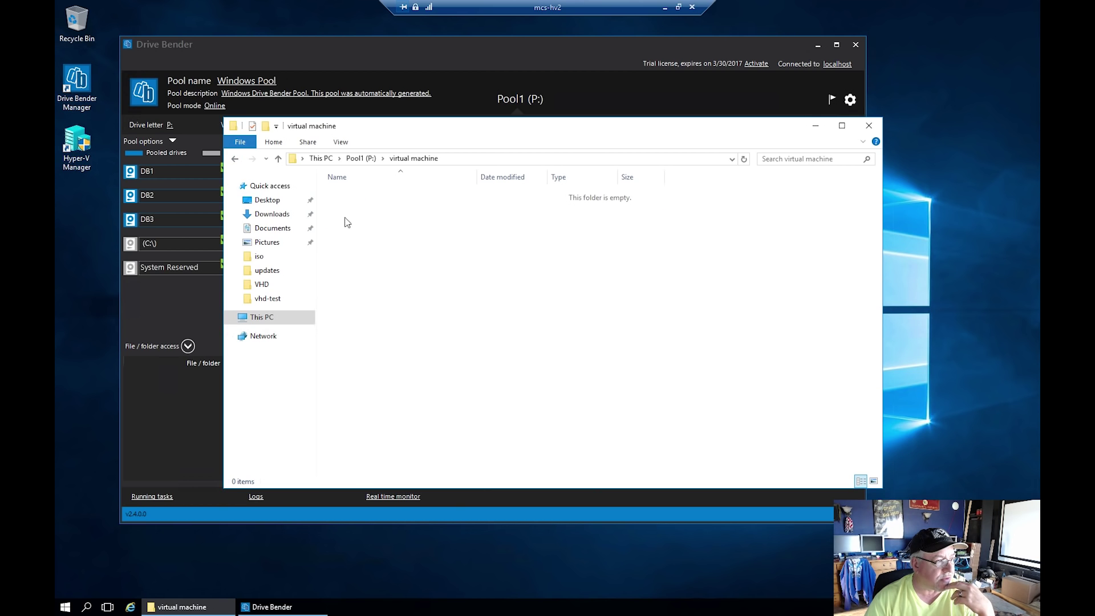
pyautogui.click(235, 159)
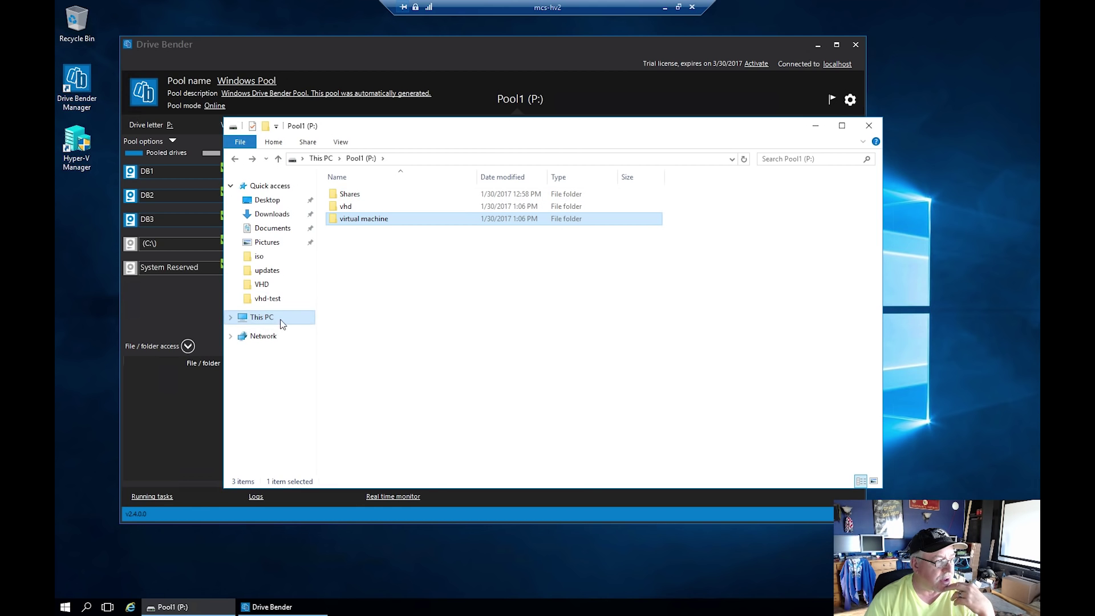
pyautogui.rightClick(263, 323)
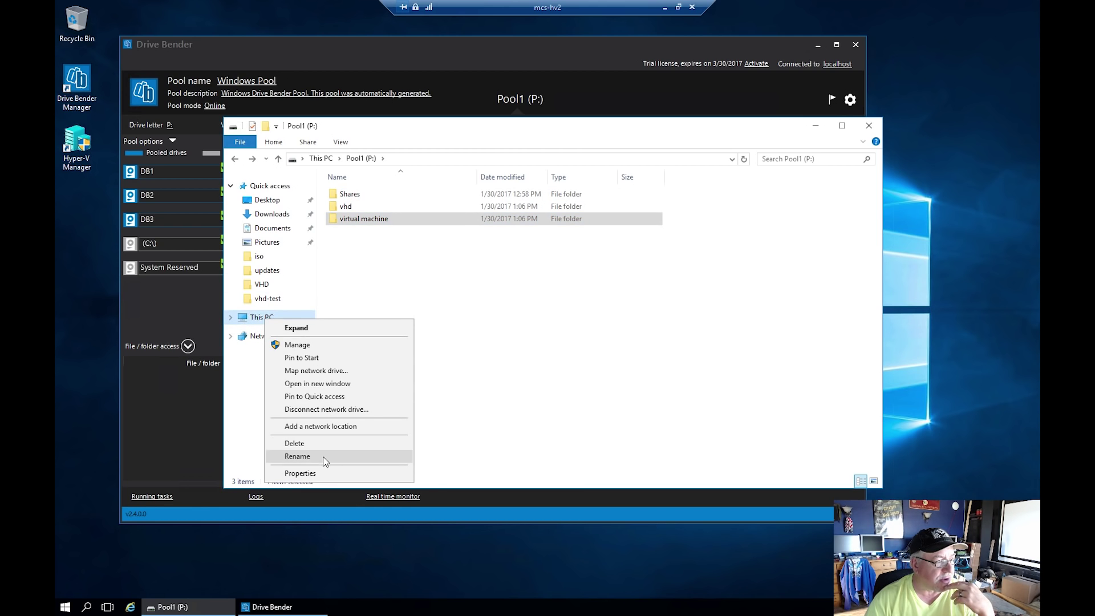
pyautogui.click(319, 345)
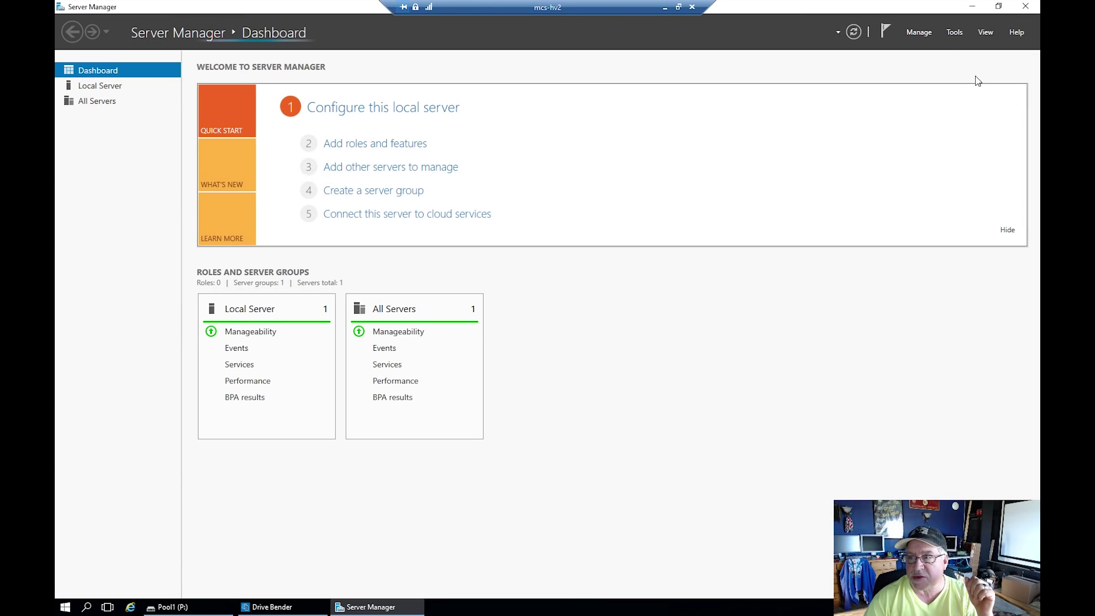
pyautogui.click(1025, 7)
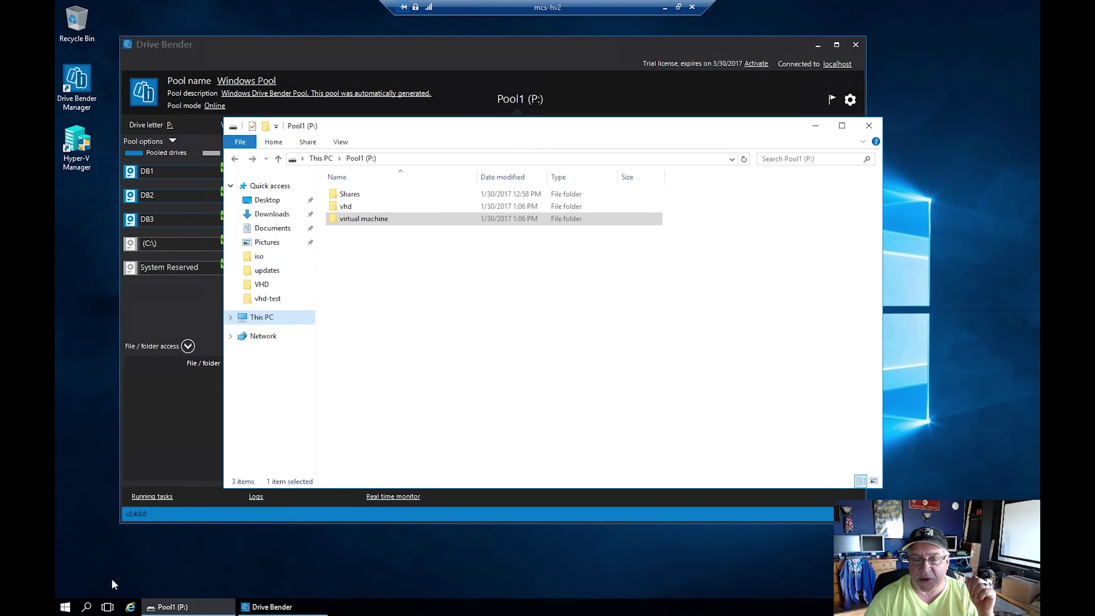
# Open Disk Management in Computer Management from the Windows Administrative Tools, and maximize the window
pyautogui.click(65, 607)
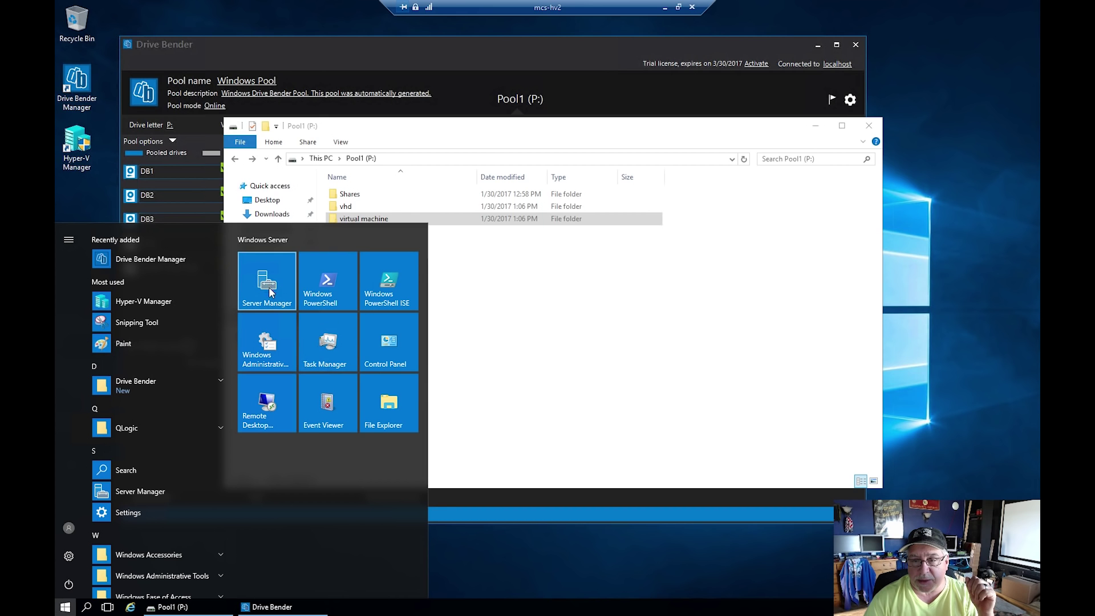
pyautogui.click(276, 347)
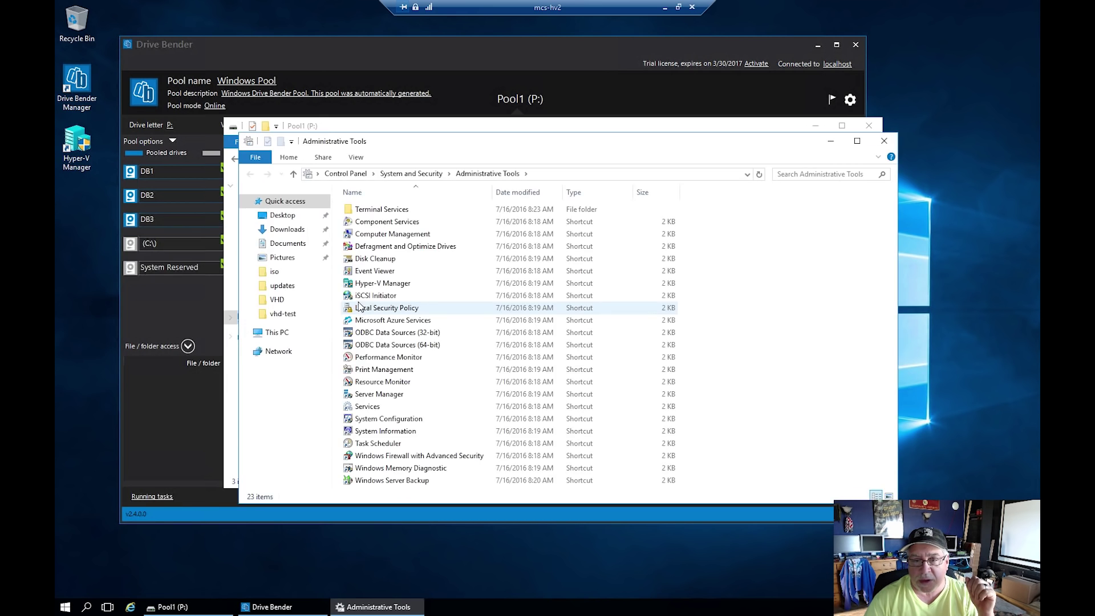
pyautogui.click(388, 236)
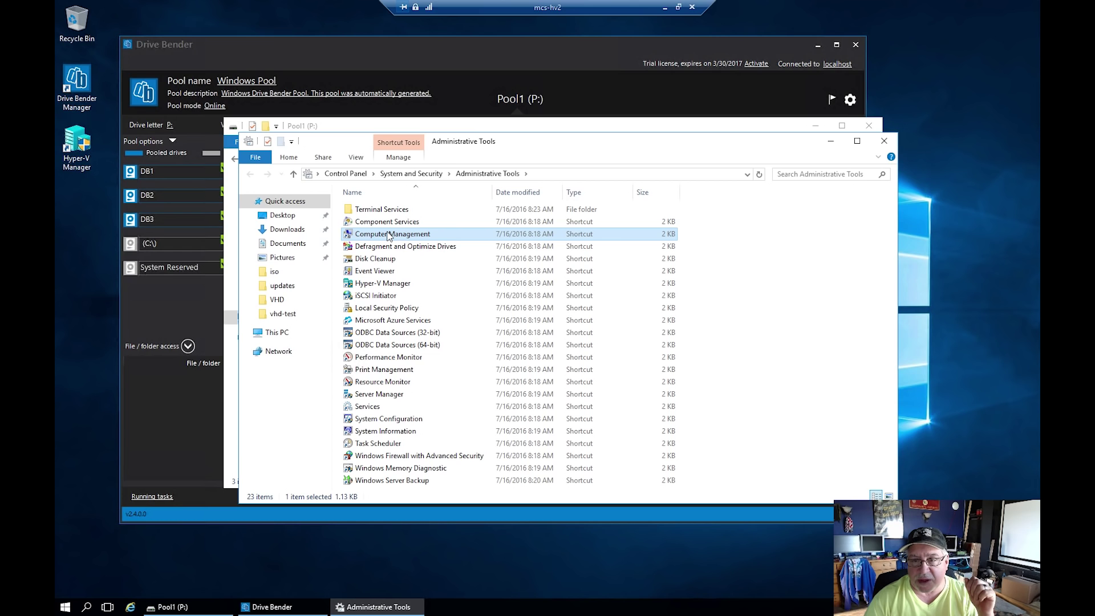
pyautogui.doubleClick(389, 236)
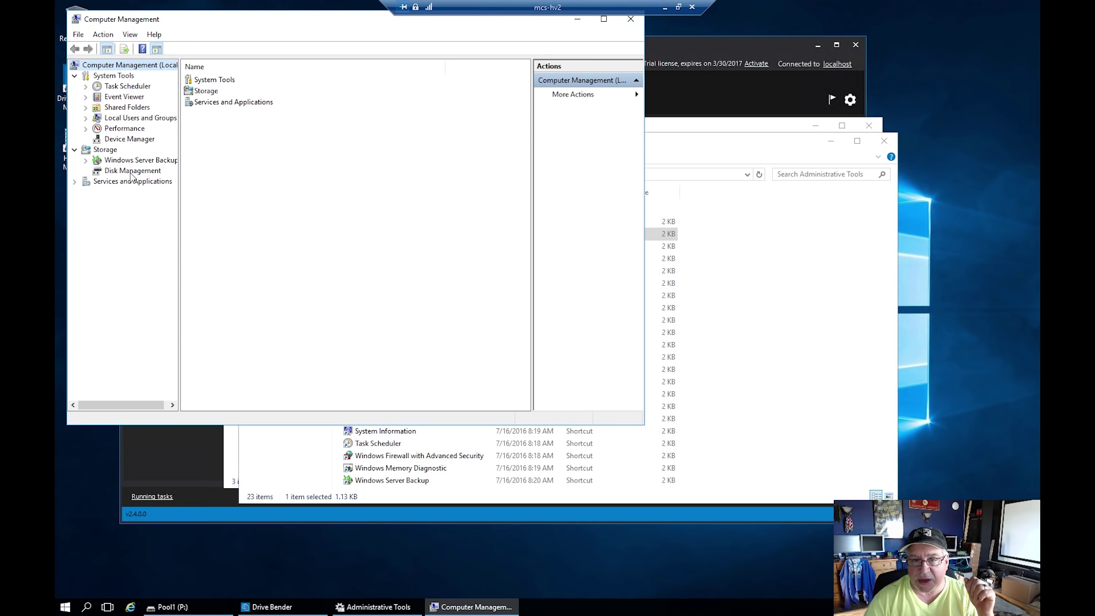
pyautogui.click(131, 171)
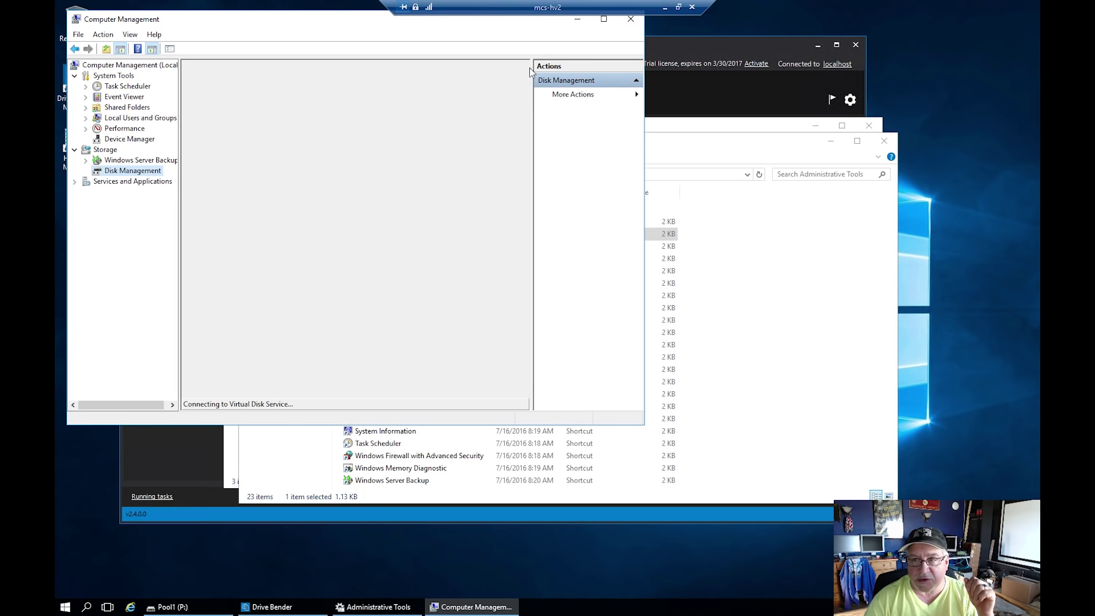
pyautogui.click(599, 20)
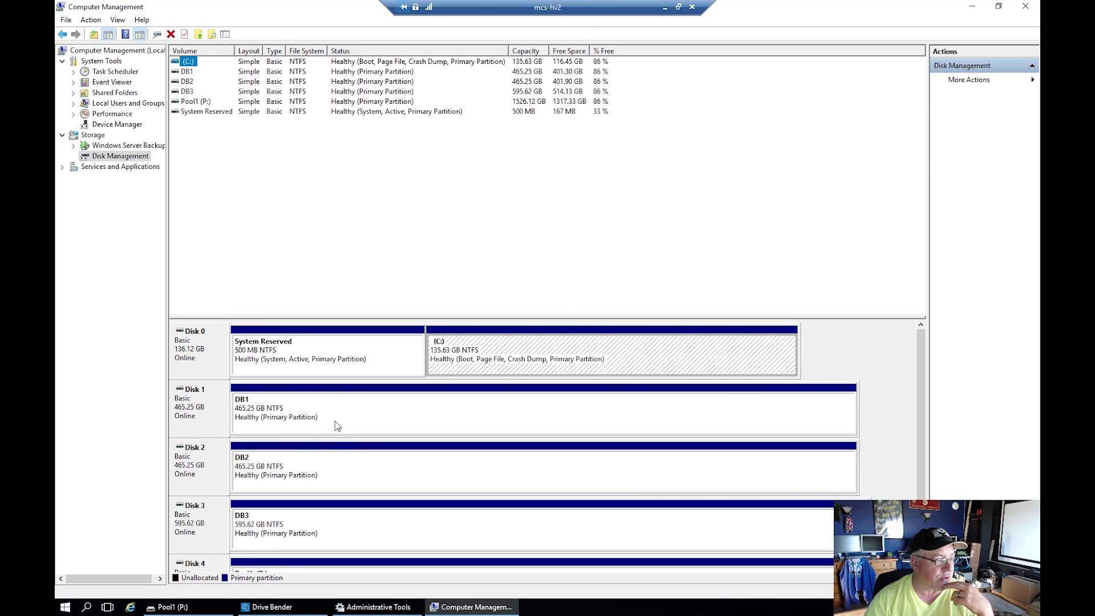
# Examine the DB1, DB2 and DB3 volumes on disks 1 to 3 in the disk layout
pyautogui.click(393, 417)
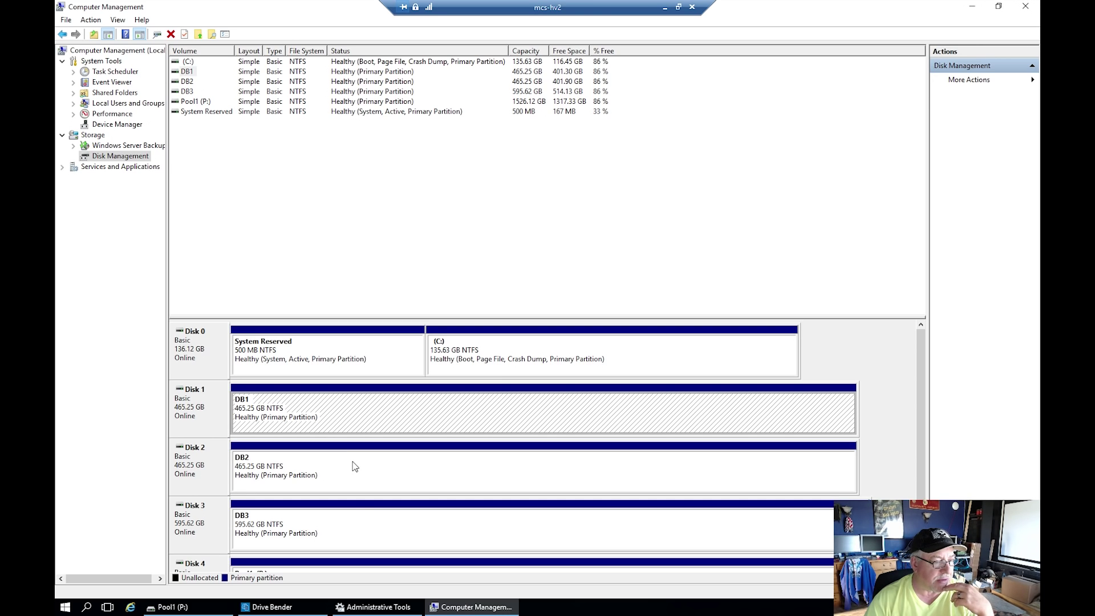
pyautogui.click(354, 520)
pyautogui.click(370, 487)
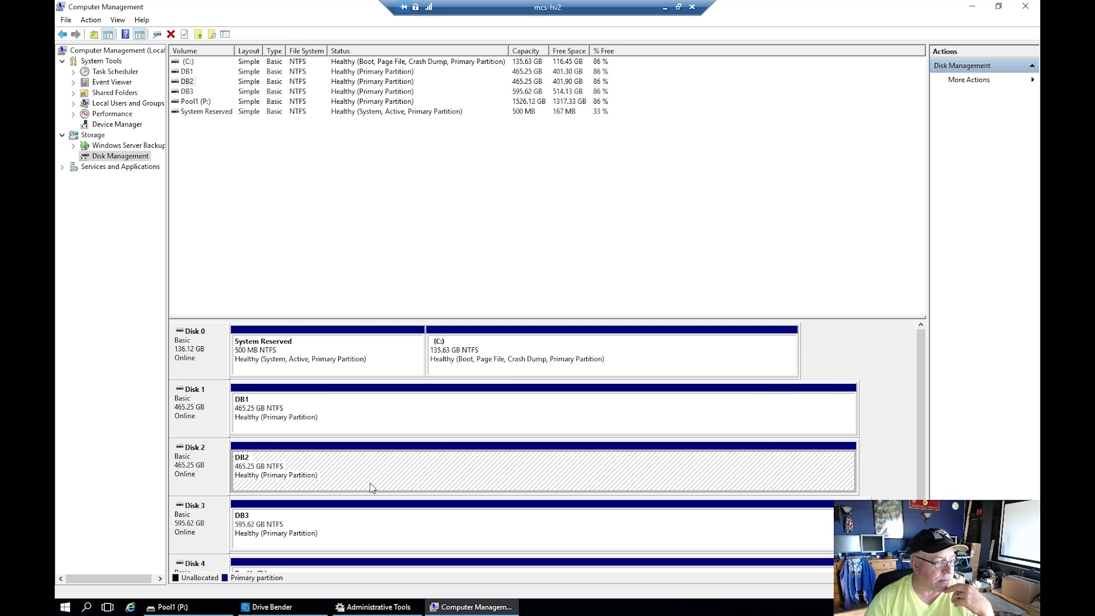
pyautogui.click(377, 423)
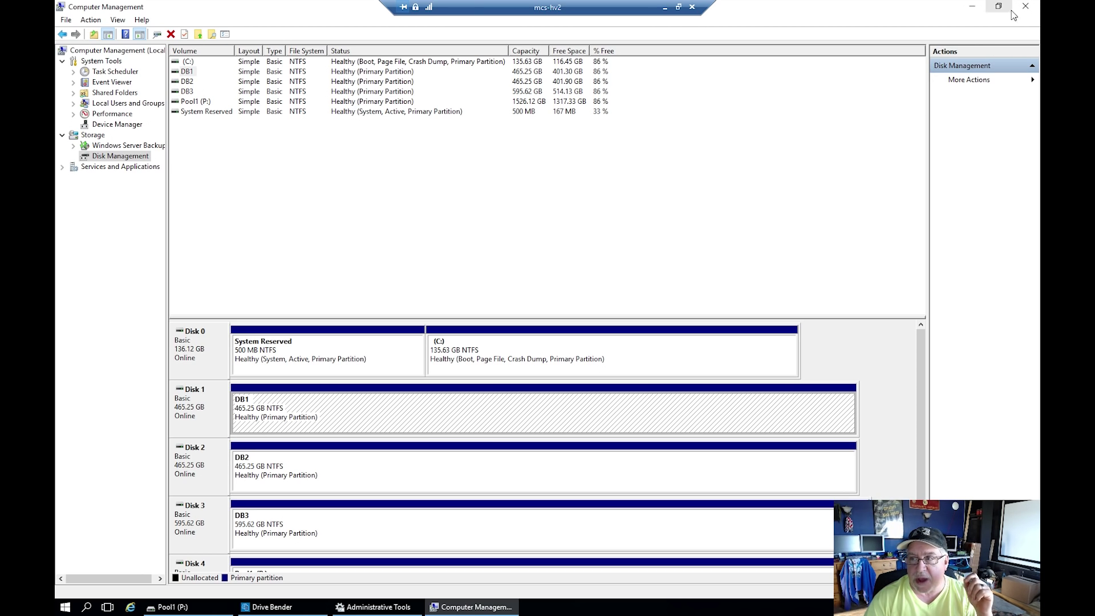
# Assign drive letter E to the DB1 volume on Disk 1
pyautogui.rightClick(314, 424)
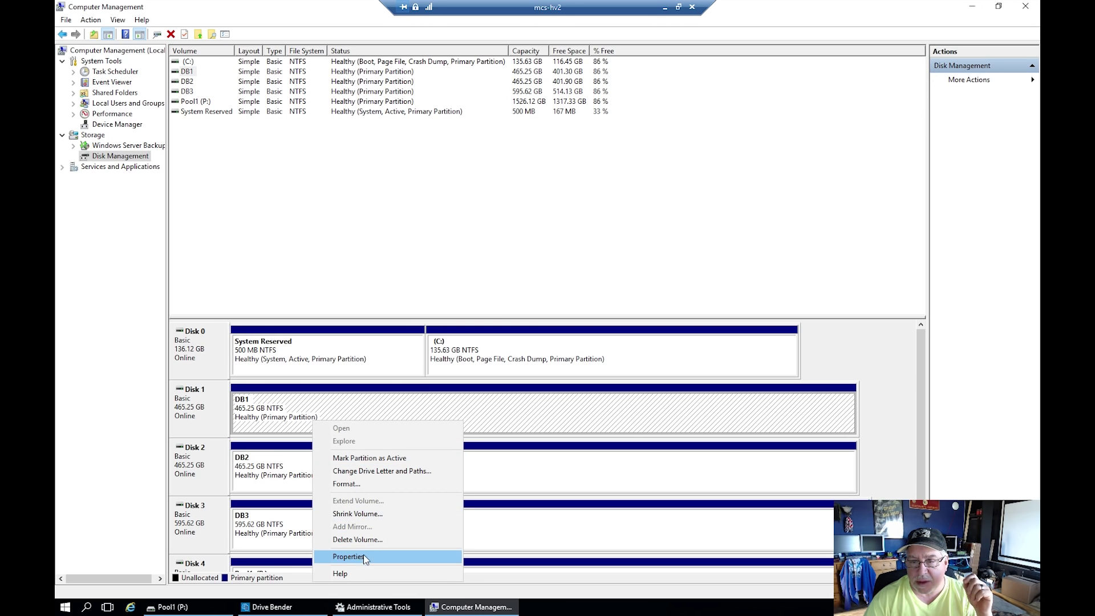
pyautogui.click(396, 471)
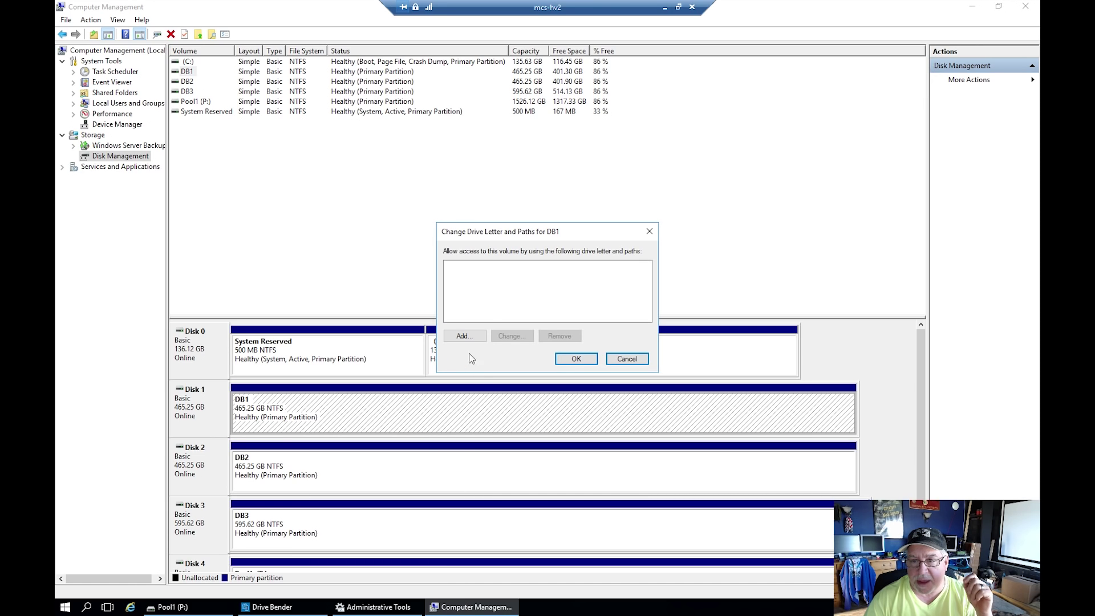
pyautogui.click(465, 338)
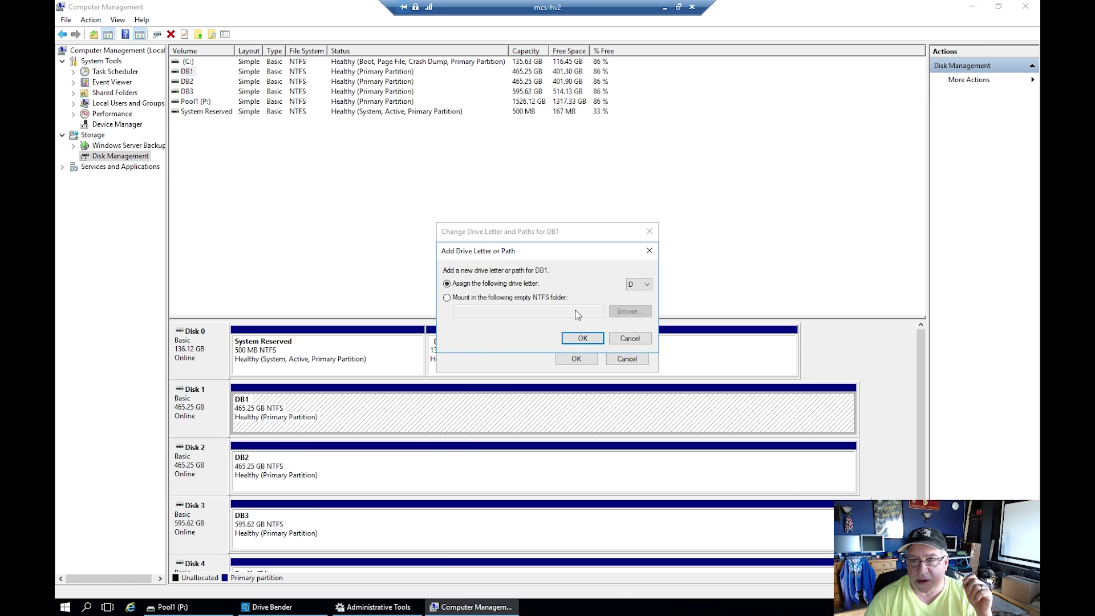
pyautogui.click(649, 285)
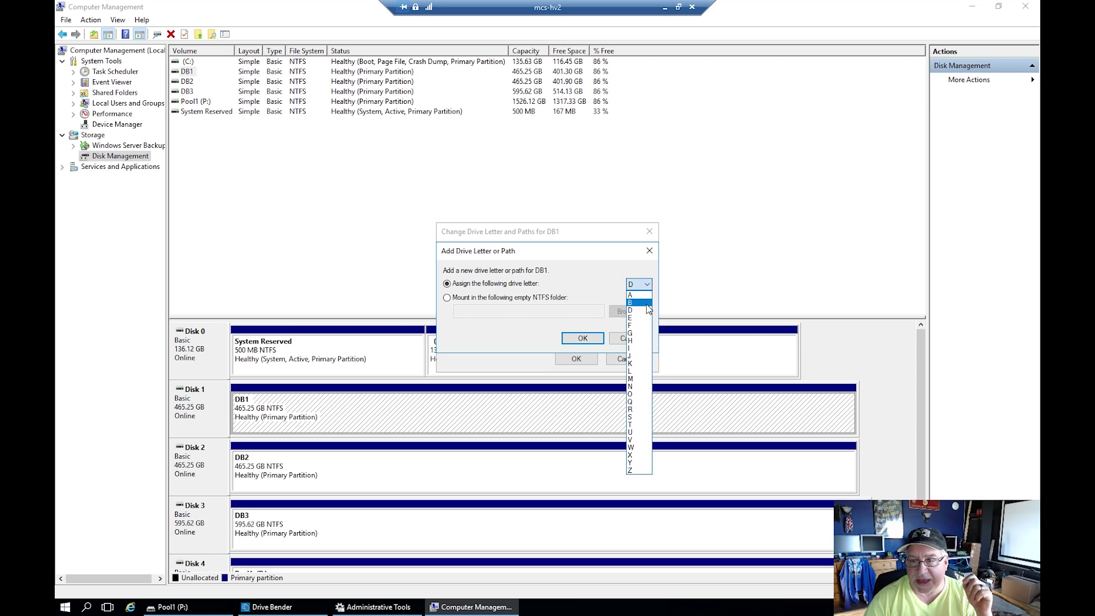
pyautogui.click(642, 319)
pyautogui.click(582, 337)
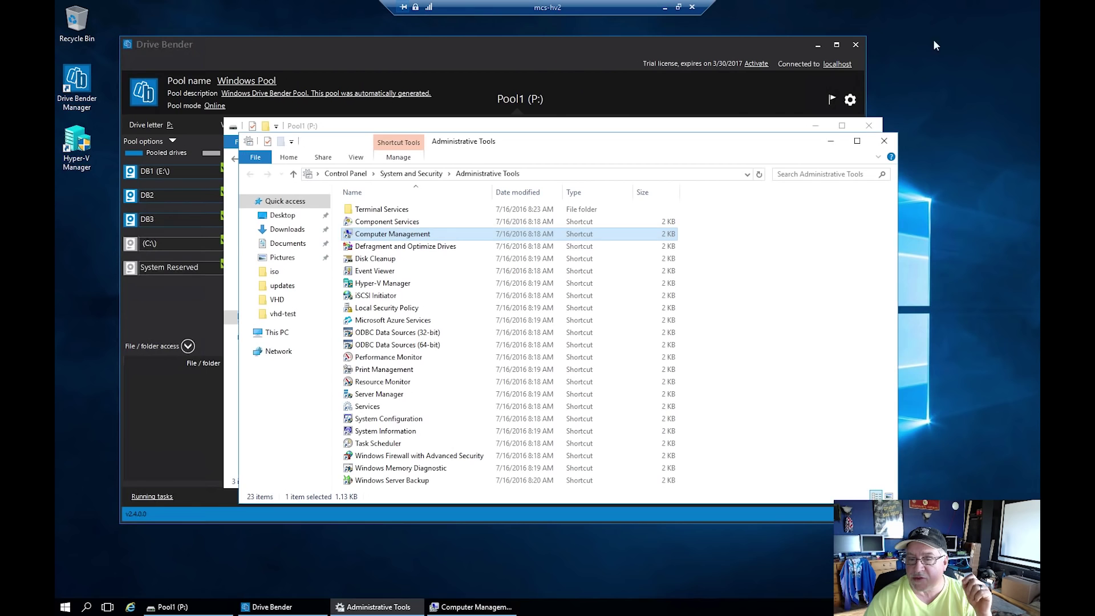
# Minimize Computer Management, open DB1 (E:) in File Explorer, widen the Name column, and open the drive's only folder
pyautogui.click(972, 6)
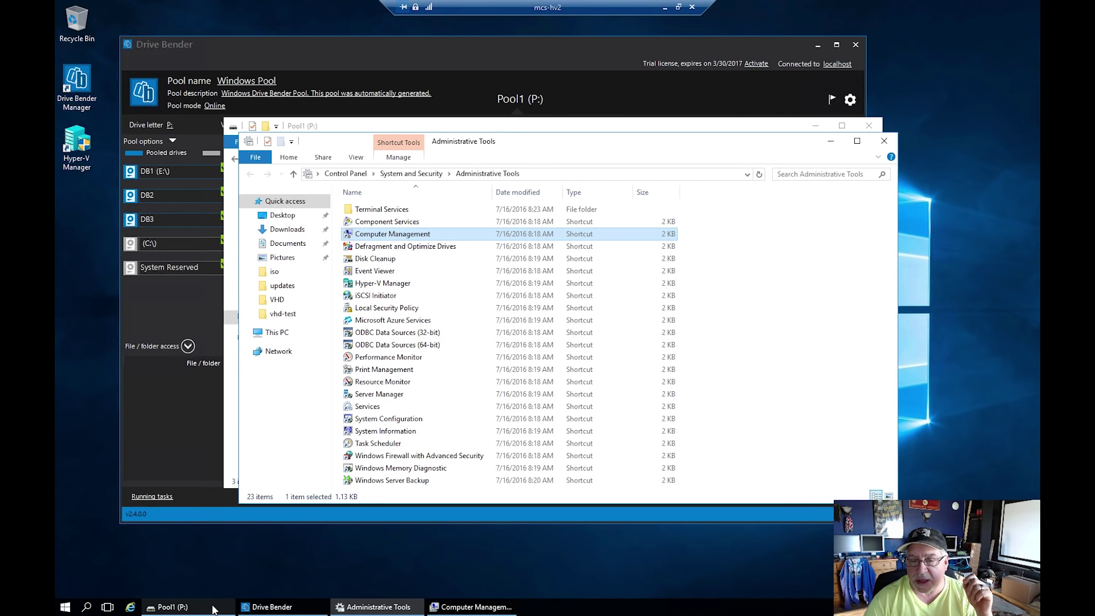
pyautogui.click(183, 607)
pyautogui.click(284, 322)
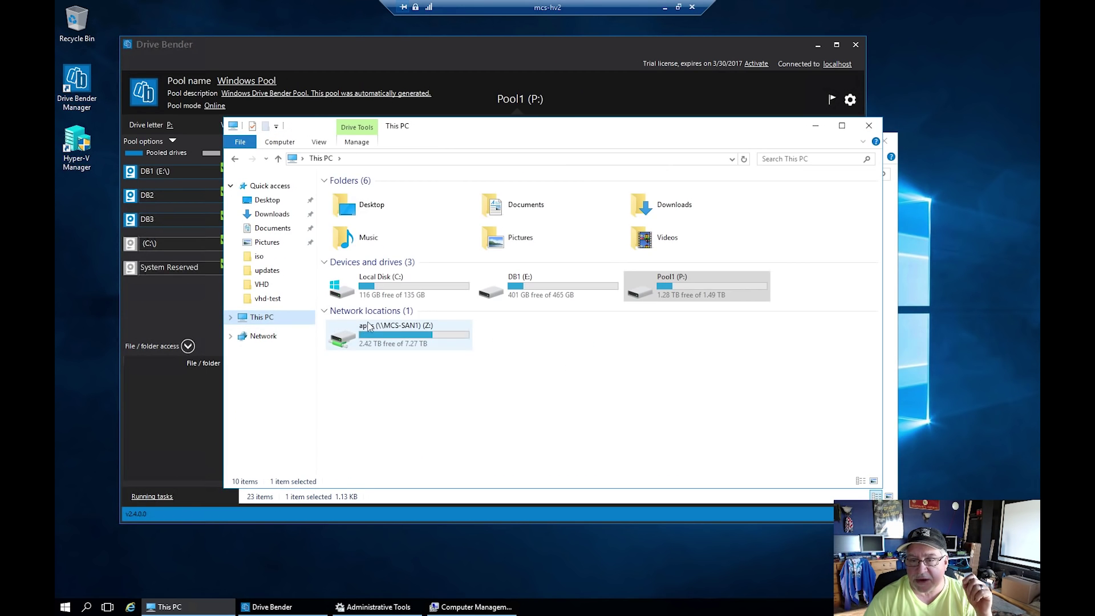
pyautogui.doubleClick(519, 288)
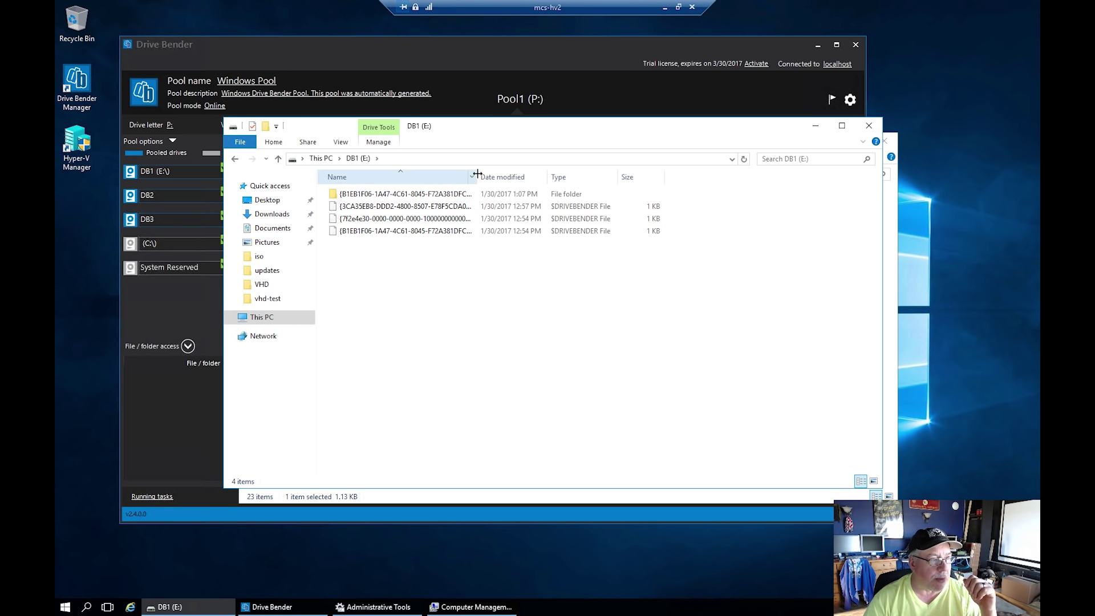
pyautogui.moveTo(477, 173); pyautogui.dragTo(586, 173)
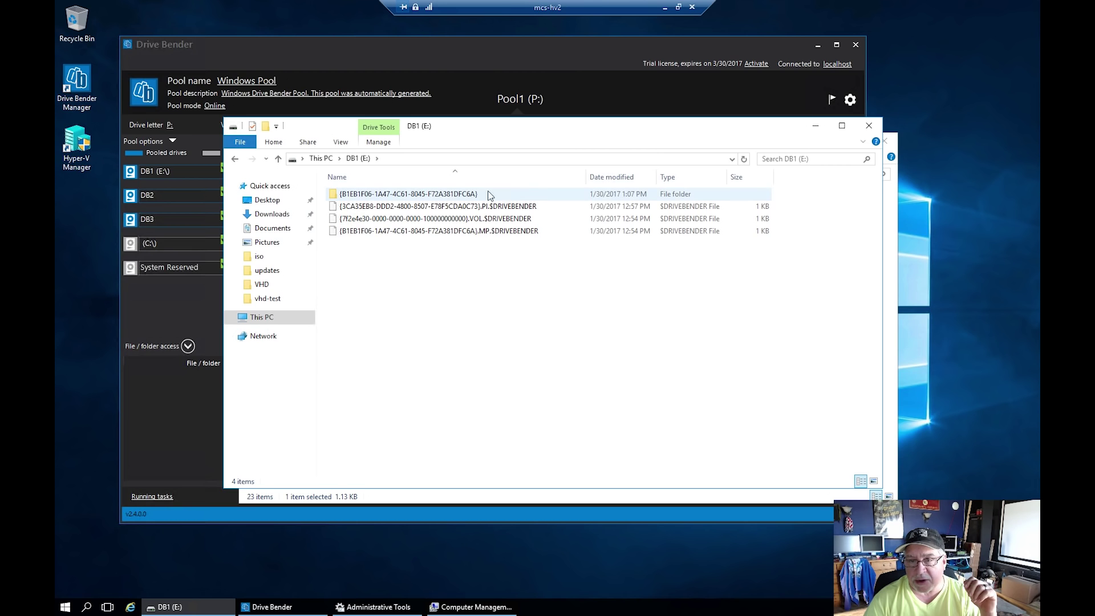
pyautogui.doubleClick(429, 196)
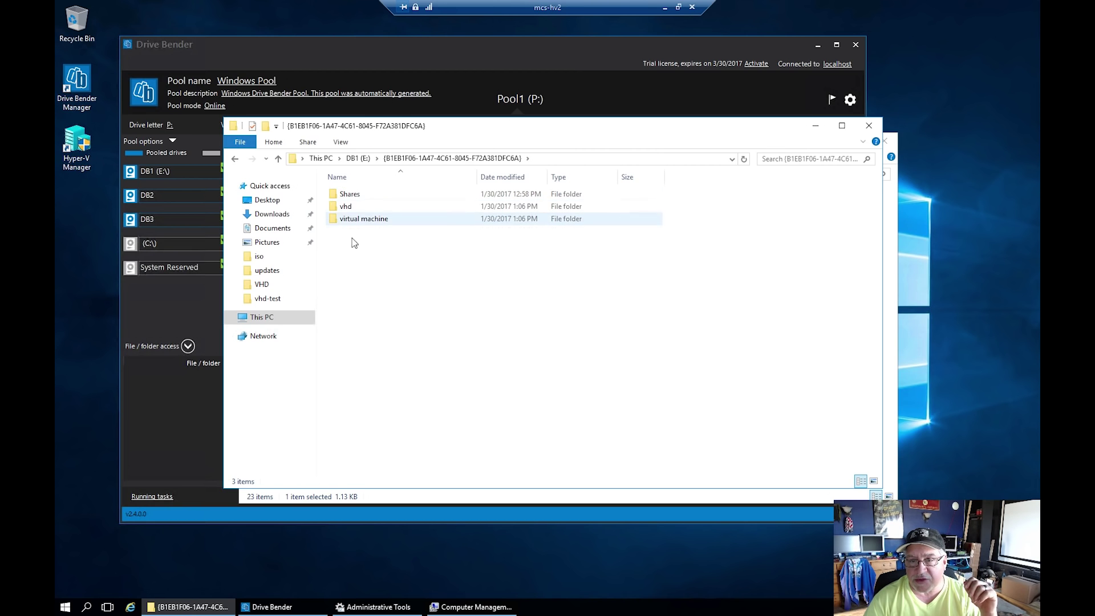
# Check the Prepped for YouTube files within Shares\pool1\Unkyjoes Playhouse Videos on DB1, and close File Explorer and Administrative Tools
pyautogui.moveTo(360, 198)
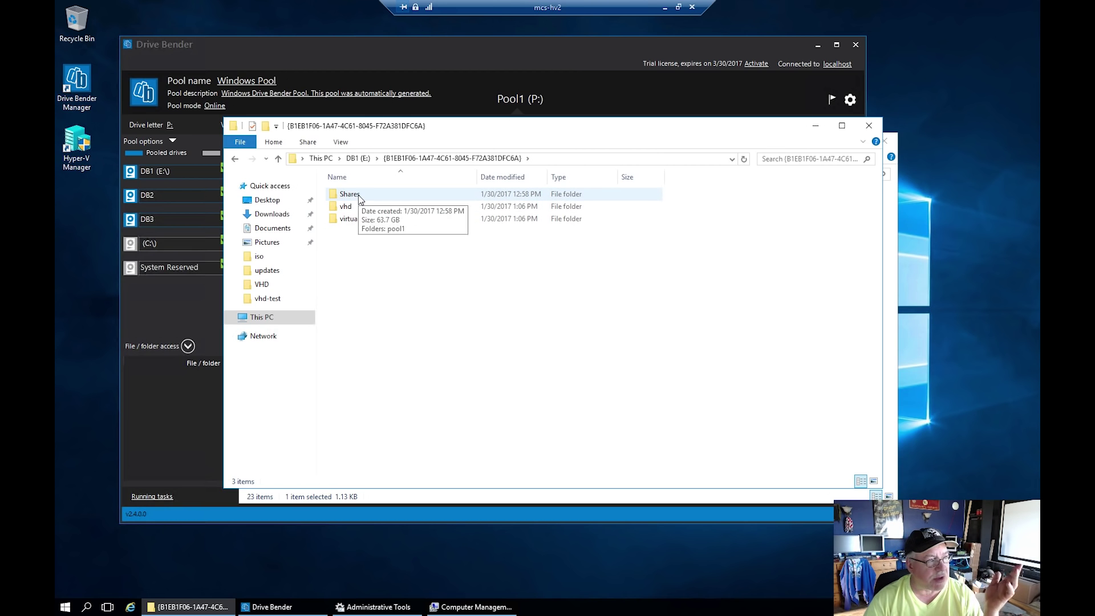
pyautogui.doubleClick(357, 197)
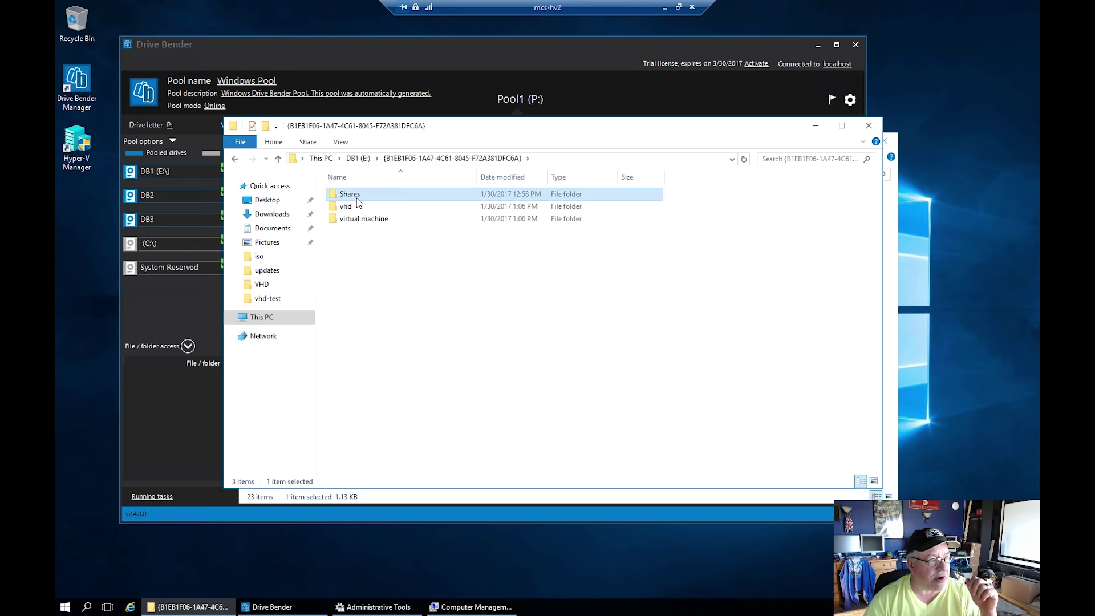
pyautogui.doubleClick(364, 197)
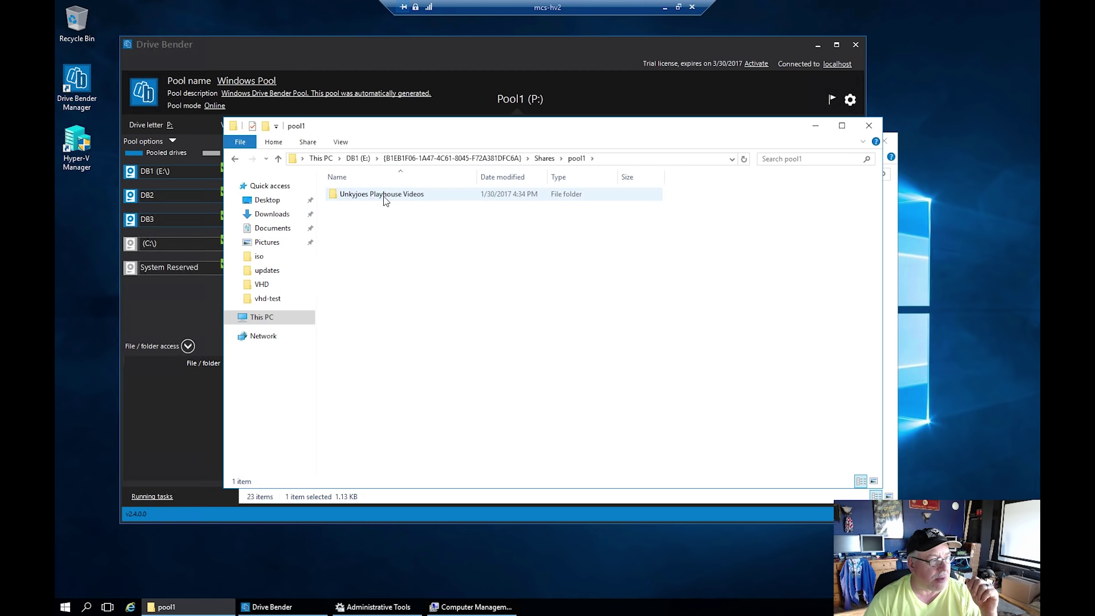
pyautogui.doubleClick(381, 197)
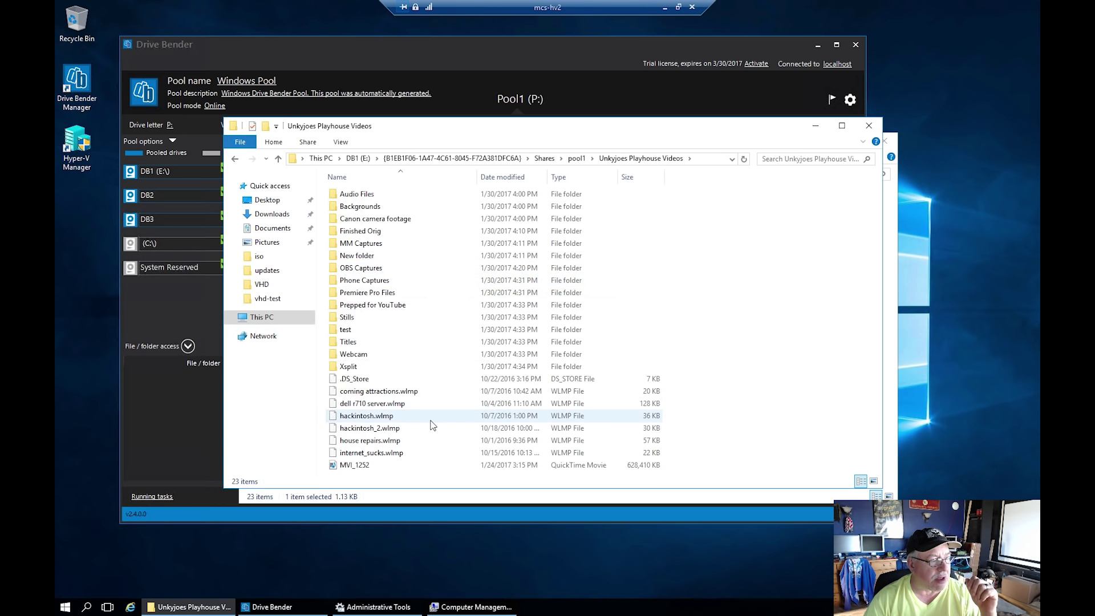
pyautogui.doubleClick(532, 305)
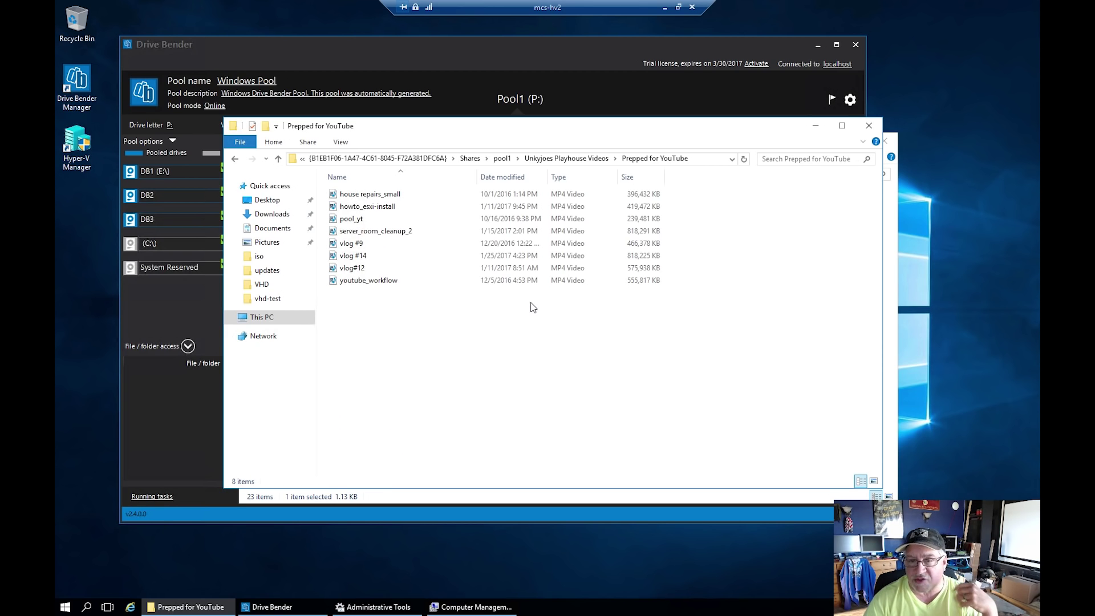
pyautogui.click(869, 125)
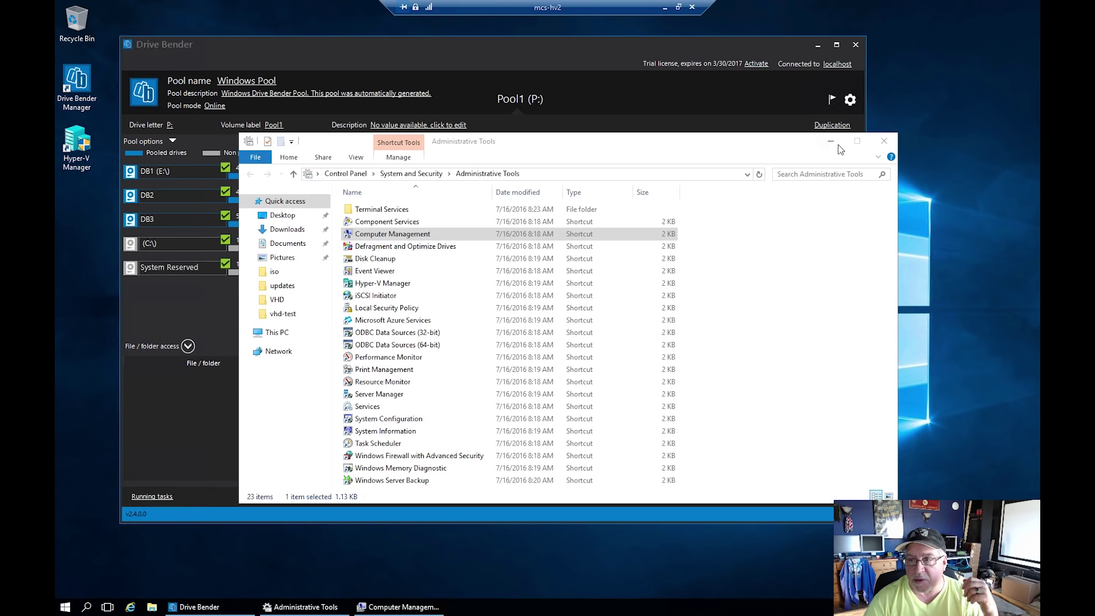
pyautogui.click(885, 143)
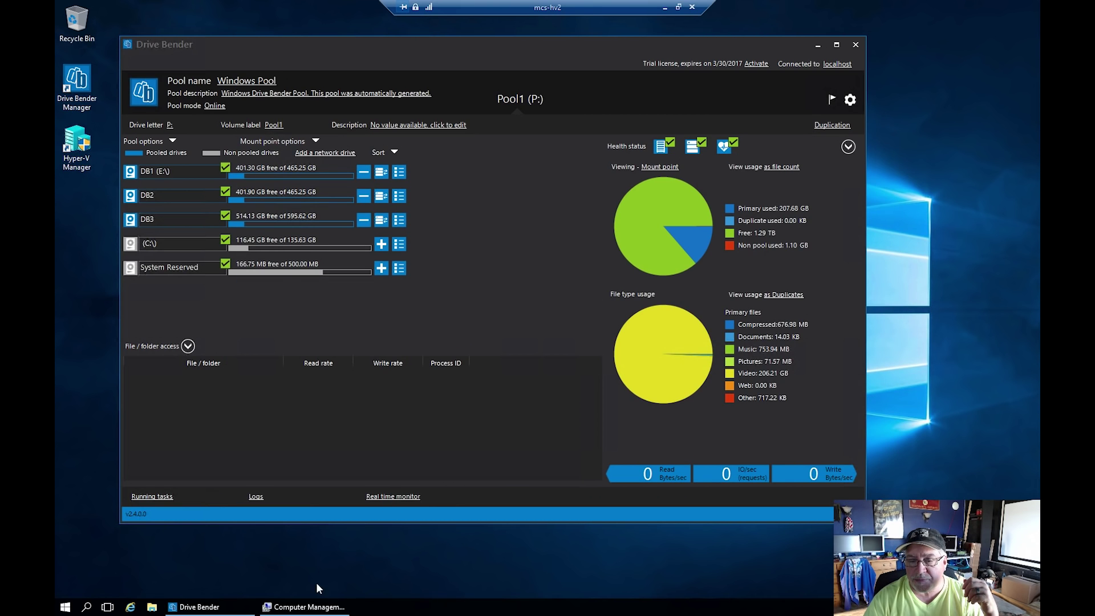
# Return to Disk Management and open the drive letter and path settings for the DB1 (E:) volume
pyautogui.click(305, 607)
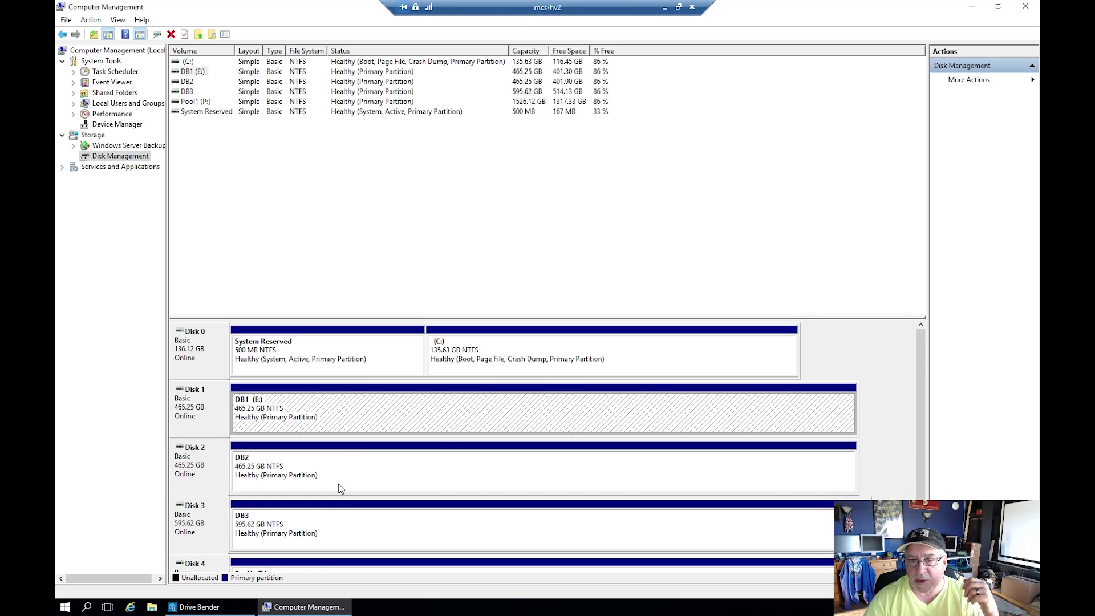
pyautogui.rightClick(345, 416)
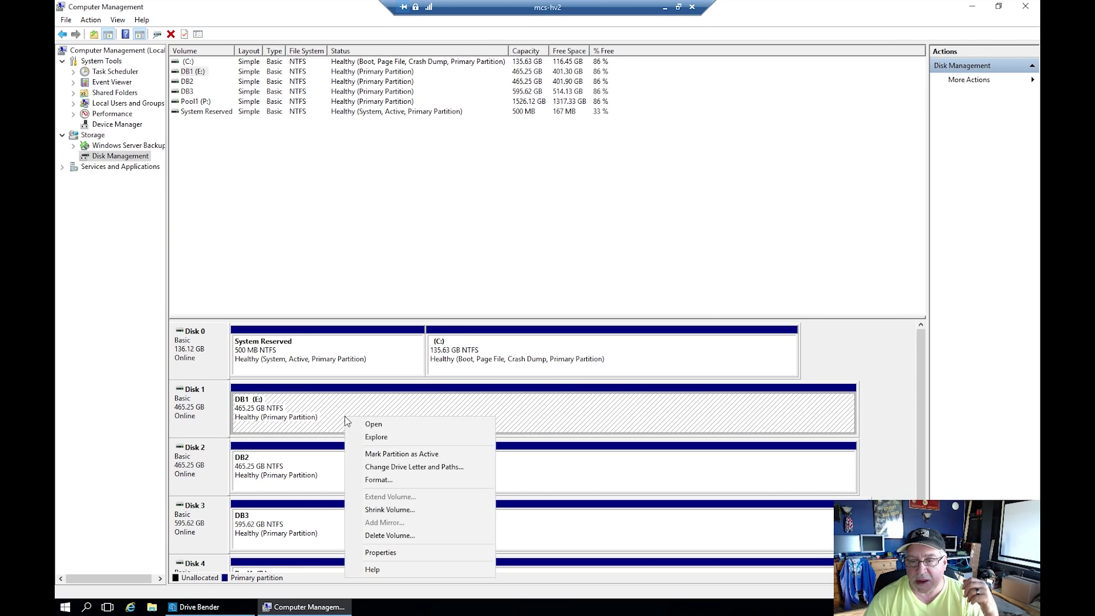
pyautogui.click(392, 469)
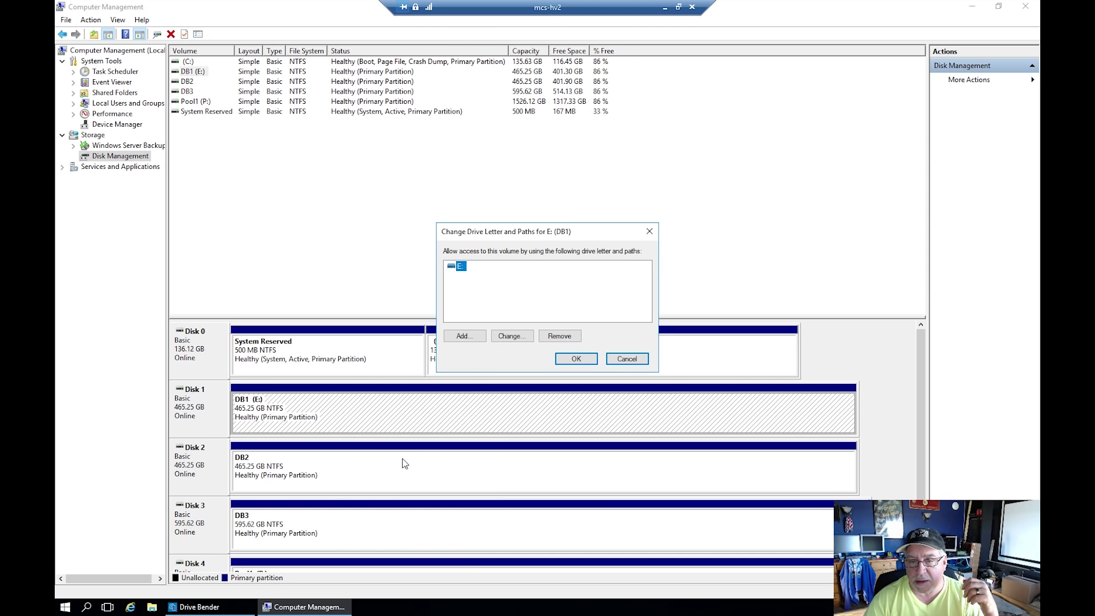
pyautogui.click(512, 336)
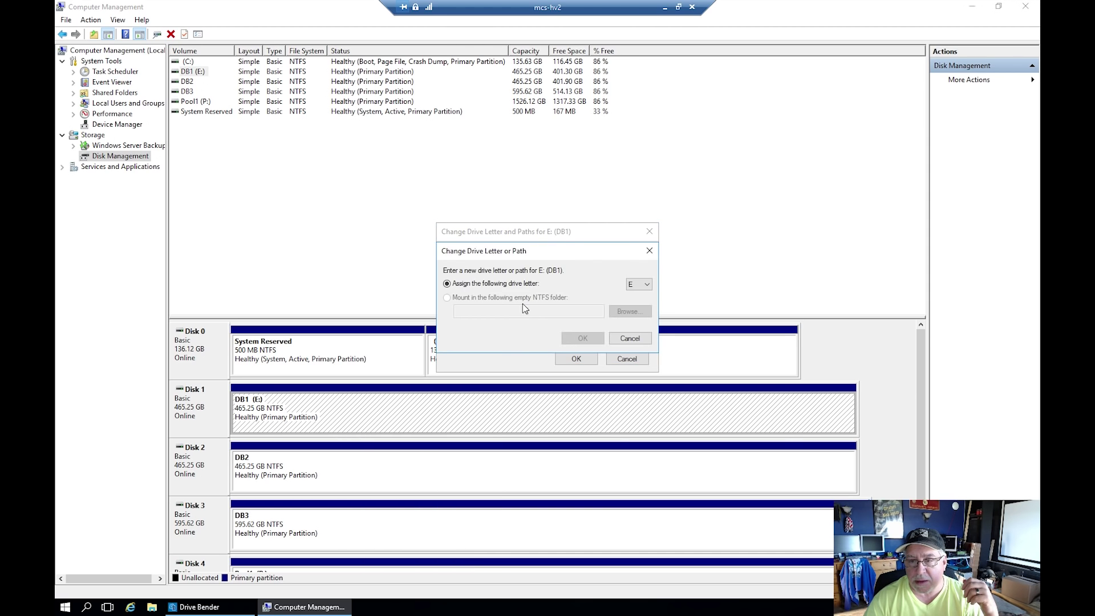
pyautogui.click(650, 286)
pyautogui.click(652, 287)
pyautogui.click(631, 339)
# Remove drive letter E from the DB1 volume, accepting the warnings, and close Computer Management
pyautogui.click(559, 336)
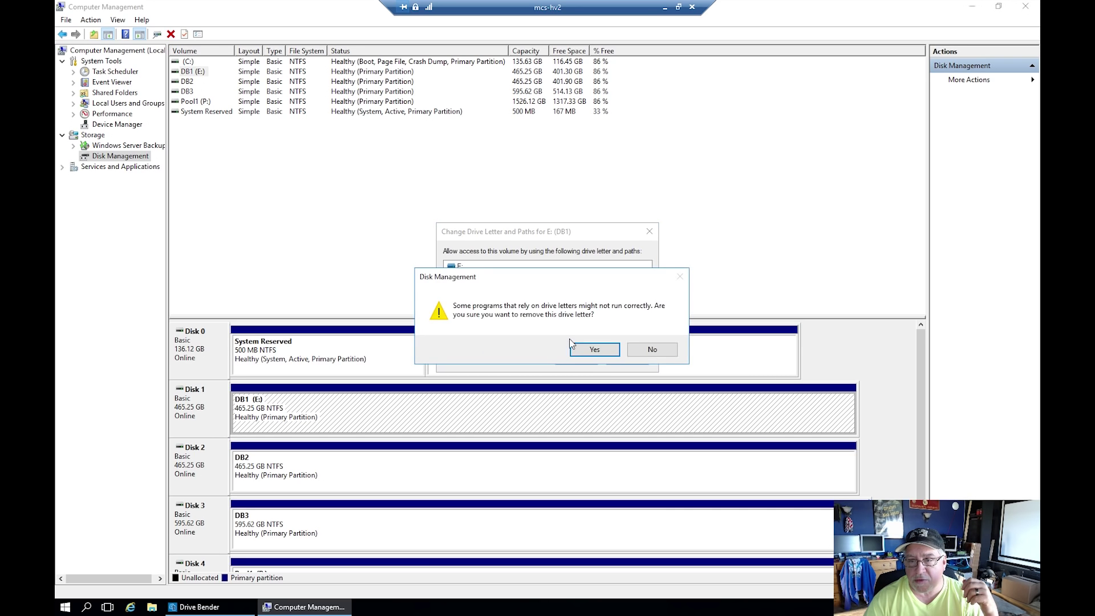
pyautogui.click(596, 350)
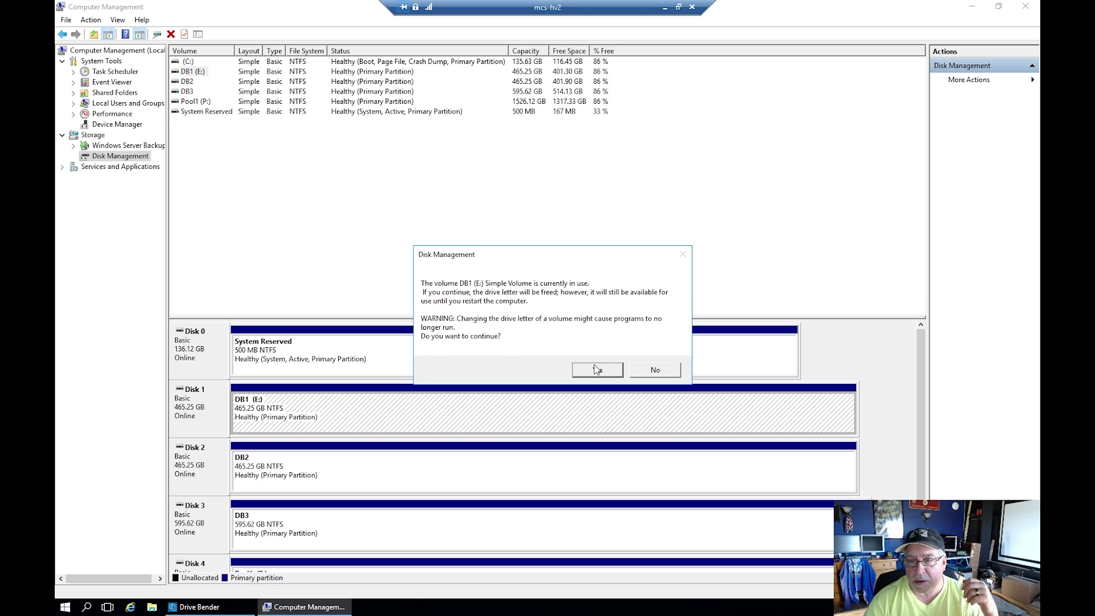
pyautogui.click(596, 370)
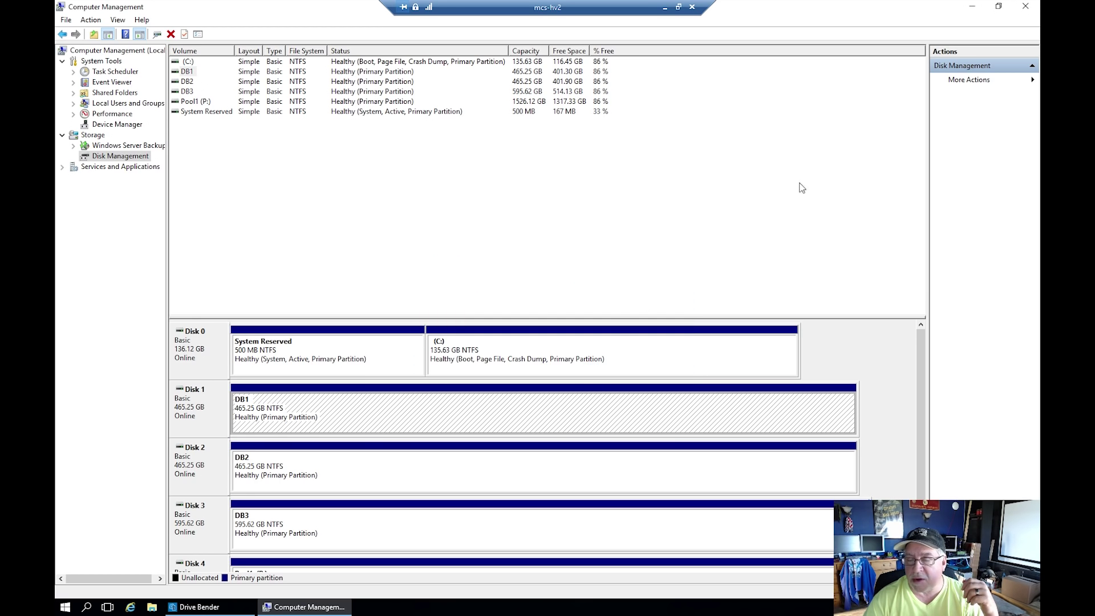
pyautogui.click(1026, 7)
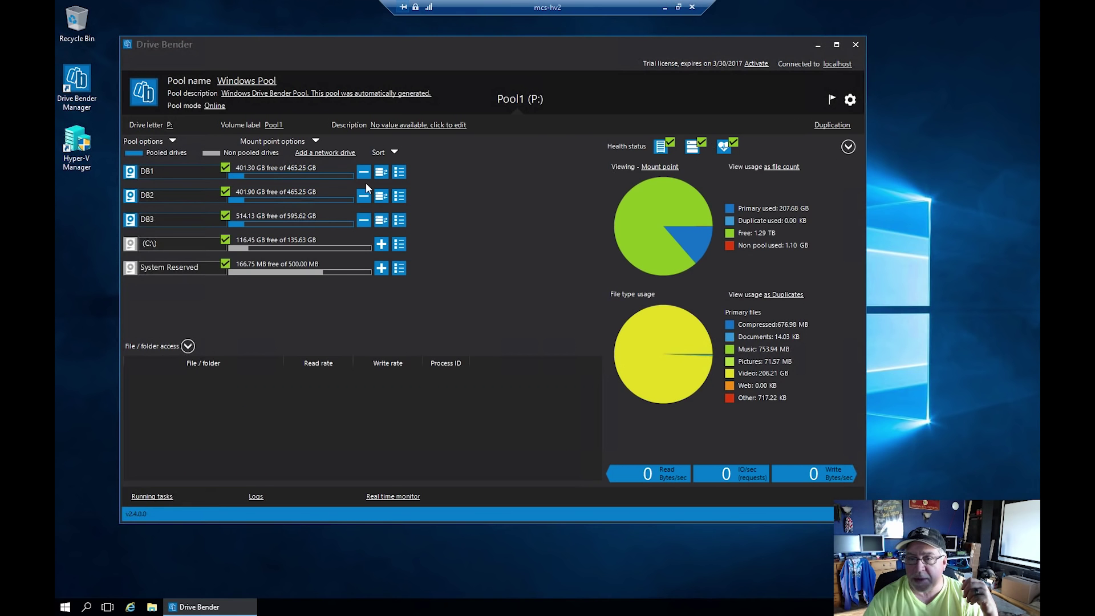
# Open Pool1 (P:) from This PC in File Explorer, check the virtual machine folder, and return to the pool's root
pyautogui.click(152, 607)
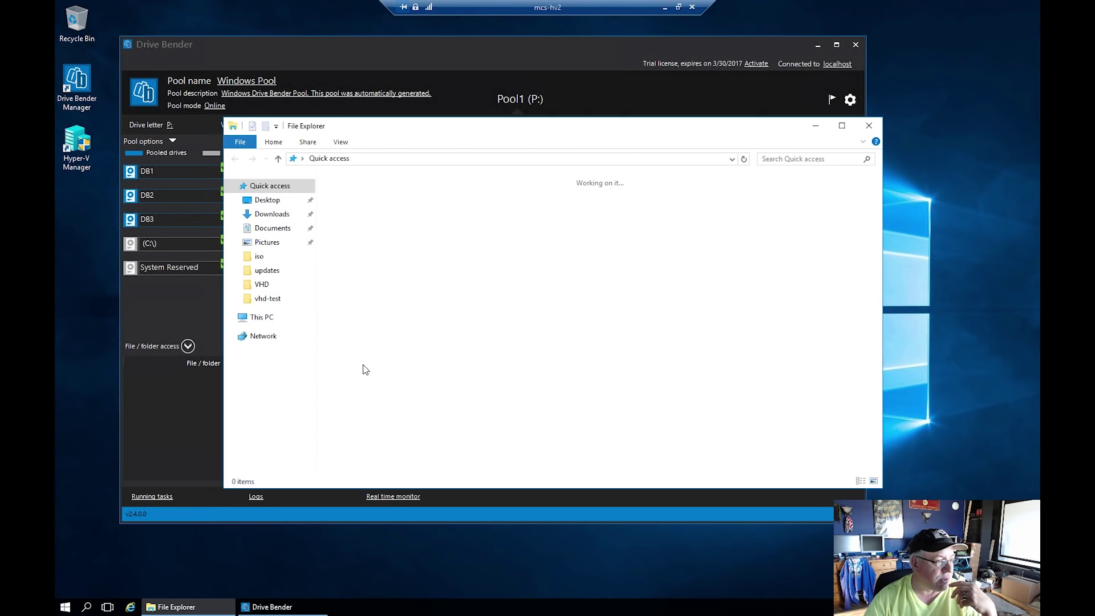
pyautogui.click(260, 320)
pyautogui.doubleClick(516, 285)
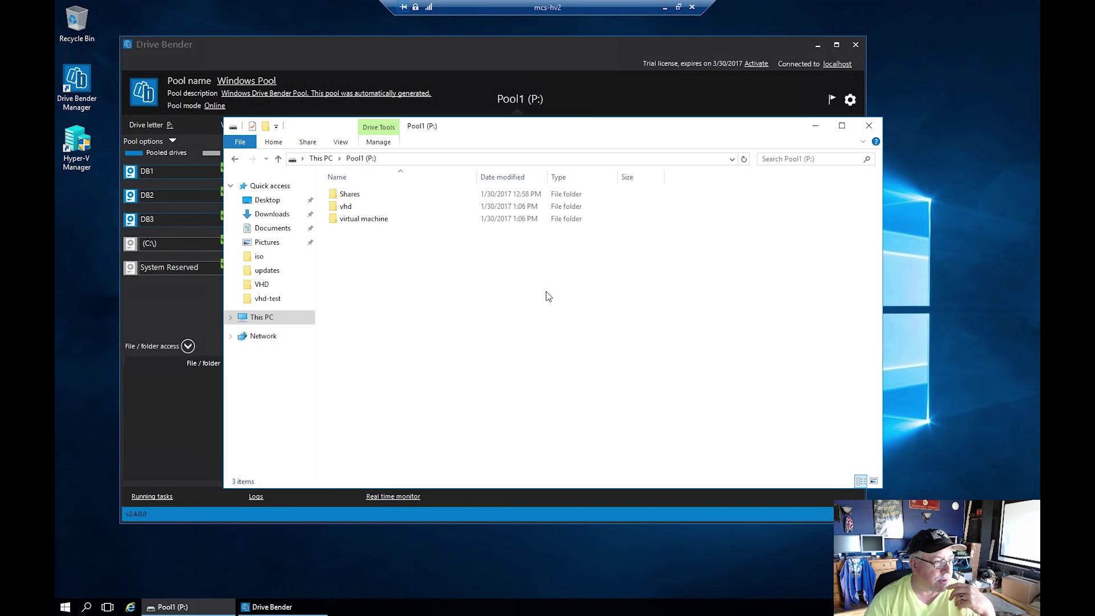
pyautogui.click(362, 219)
pyautogui.doubleClick(362, 219)
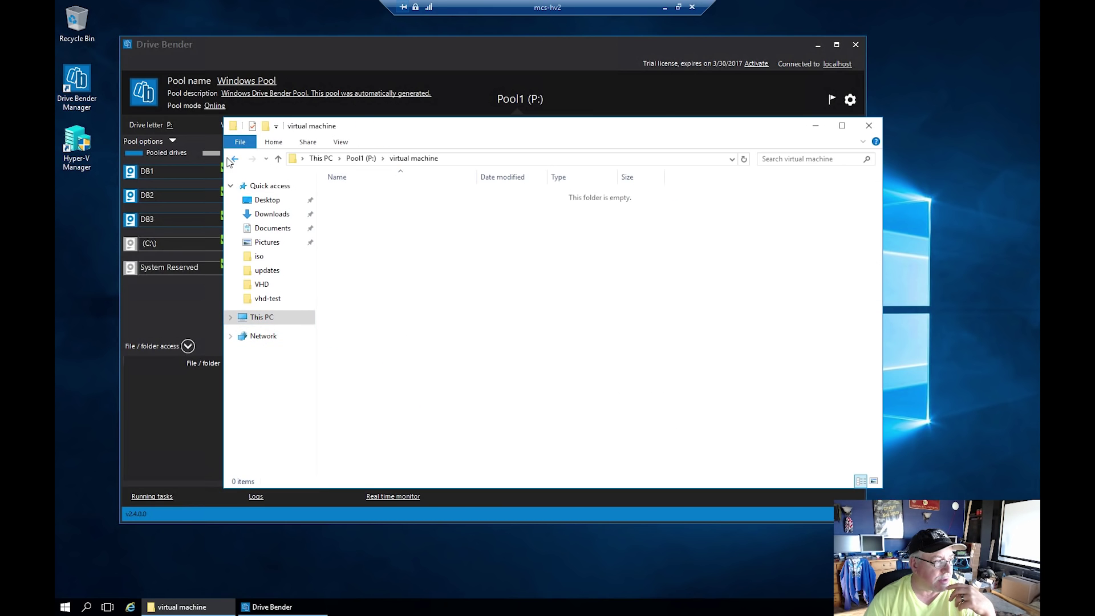
pyautogui.click(234, 158)
# Review the full contents of Shares\pool1\Unkyjoes Playhouse Videos on Pool1 (P:), and close File Explorer
pyautogui.click(353, 195)
pyautogui.doubleClick(353, 196)
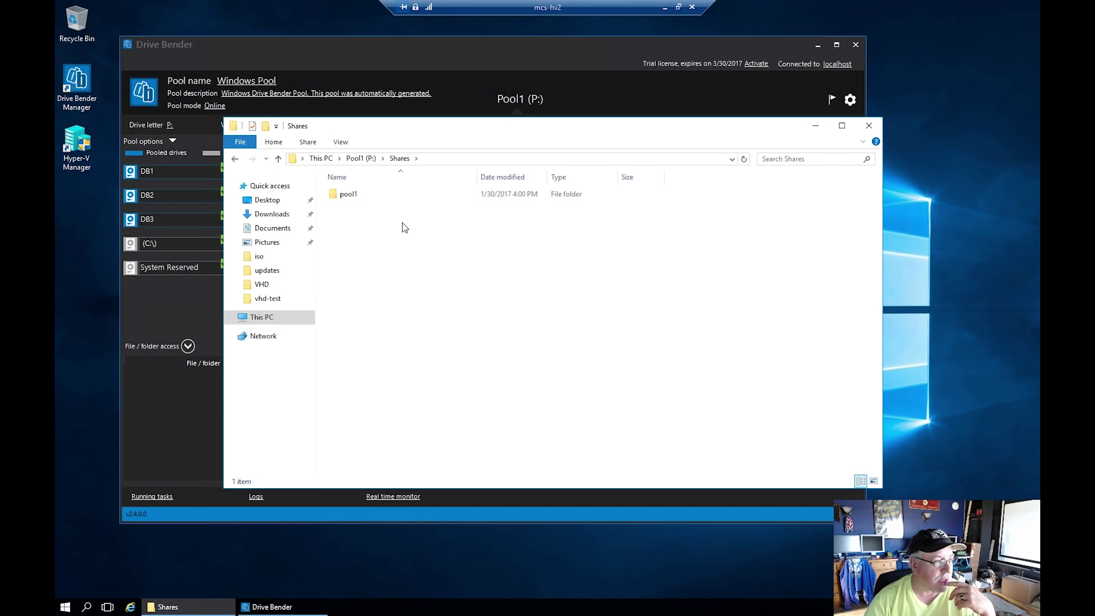
pyautogui.doubleClick(356, 196)
pyautogui.doubleClick(415, 194)
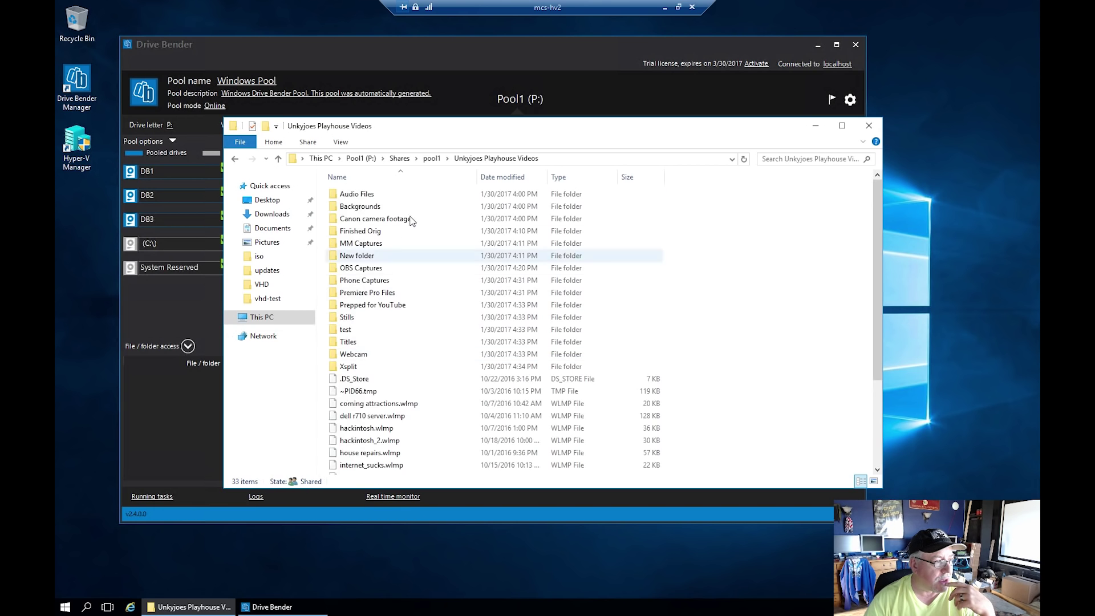
pyautogui.scroll(-4, 474, 348)
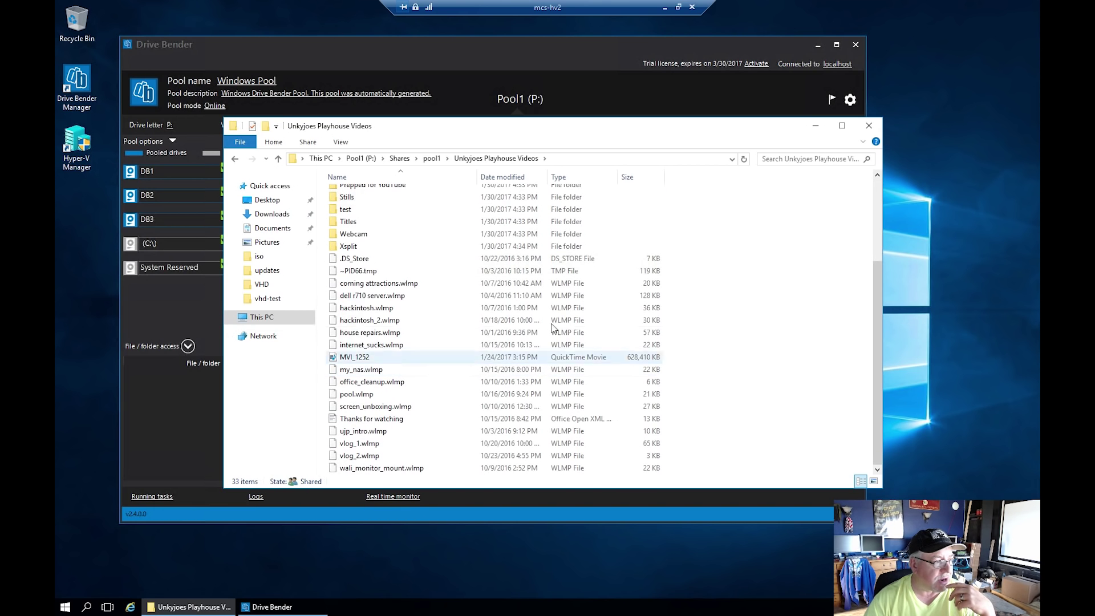
pyautogui.click(868, 125)
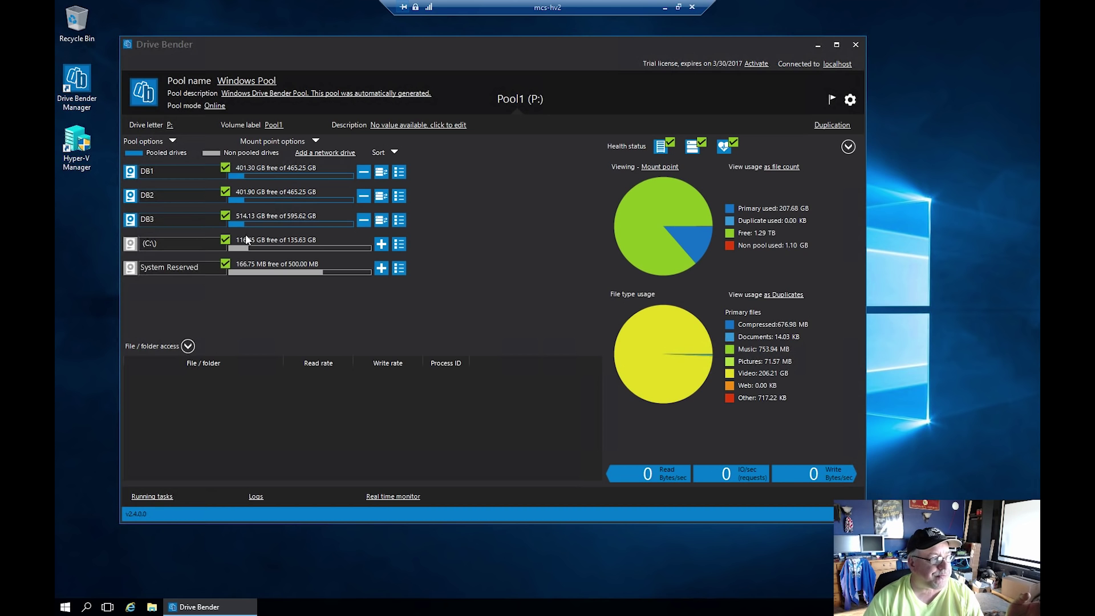
# Review the drive details and S.M.A.R.T. status of DB1 and DB2 in Drive Bender
pyautogui.click(400, 173)
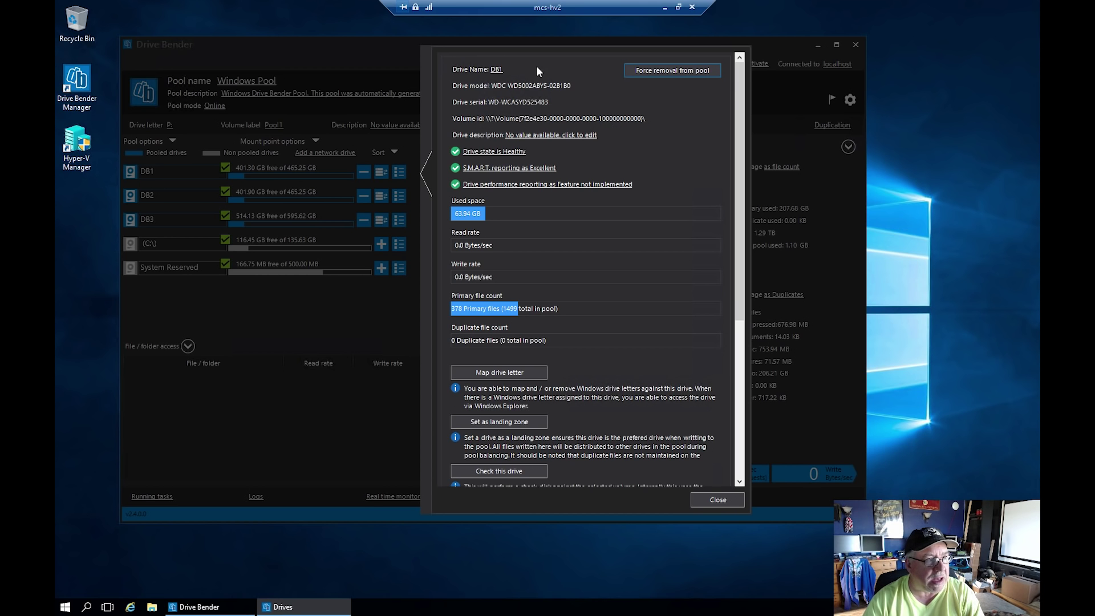
pyautogui.scroll(-5, 598, 252)
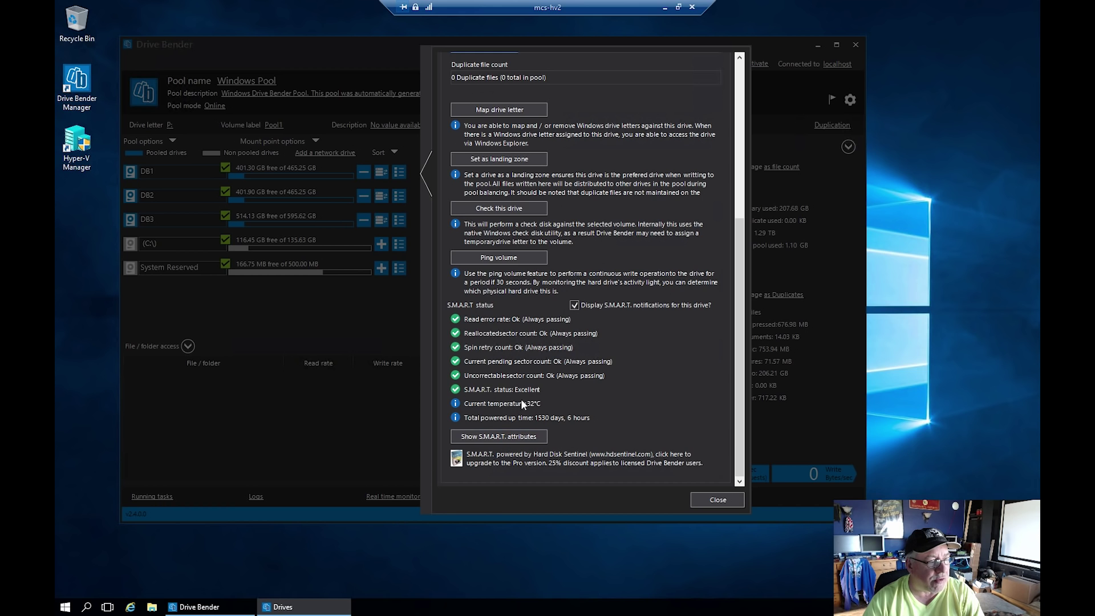
pyautogui.click(717, 500)
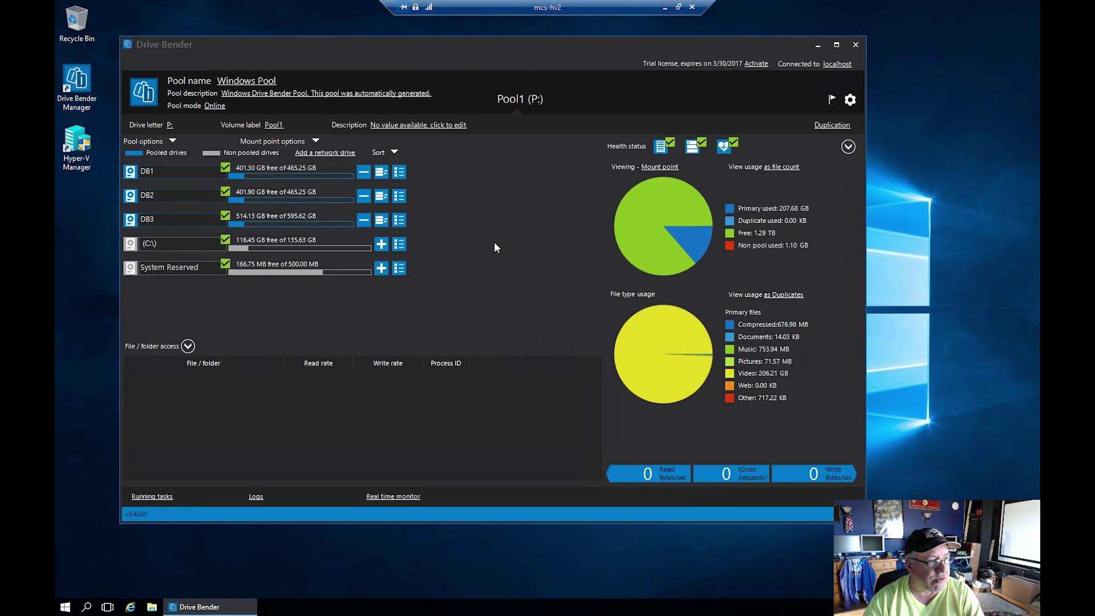
pyautogui.click(401, 197)
pyautogui.scroll(-5, 647, 323)
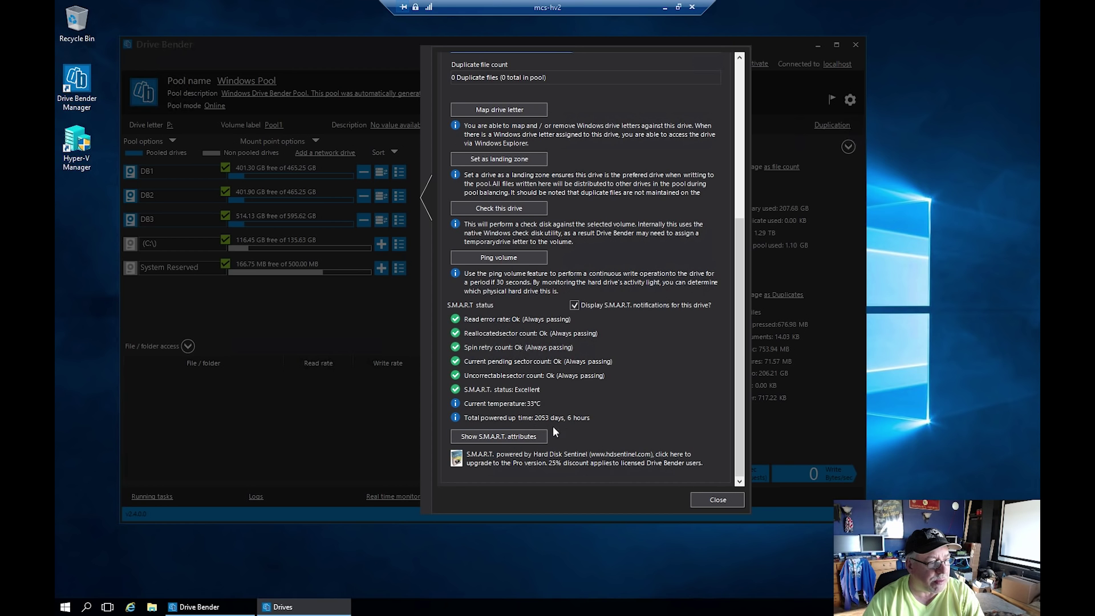
pyautogui.click(707, 498)
# Recheck DB1's S.M.A.R.T. status in its drive details, and examine the same information for DB3
pyautogui.click(398, 173)
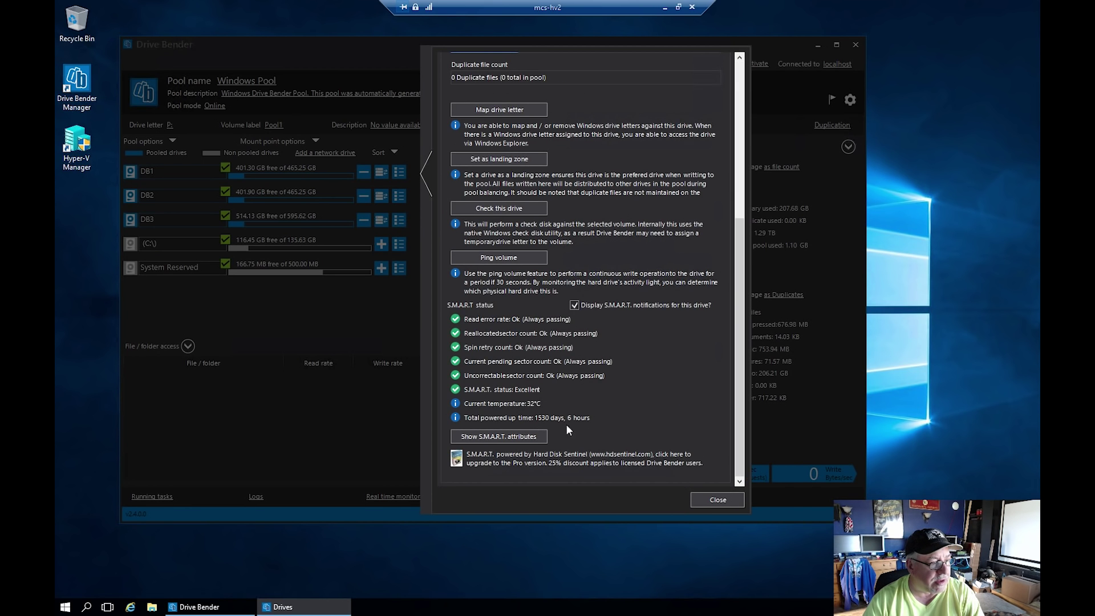
pyautogui.click(714, 496)
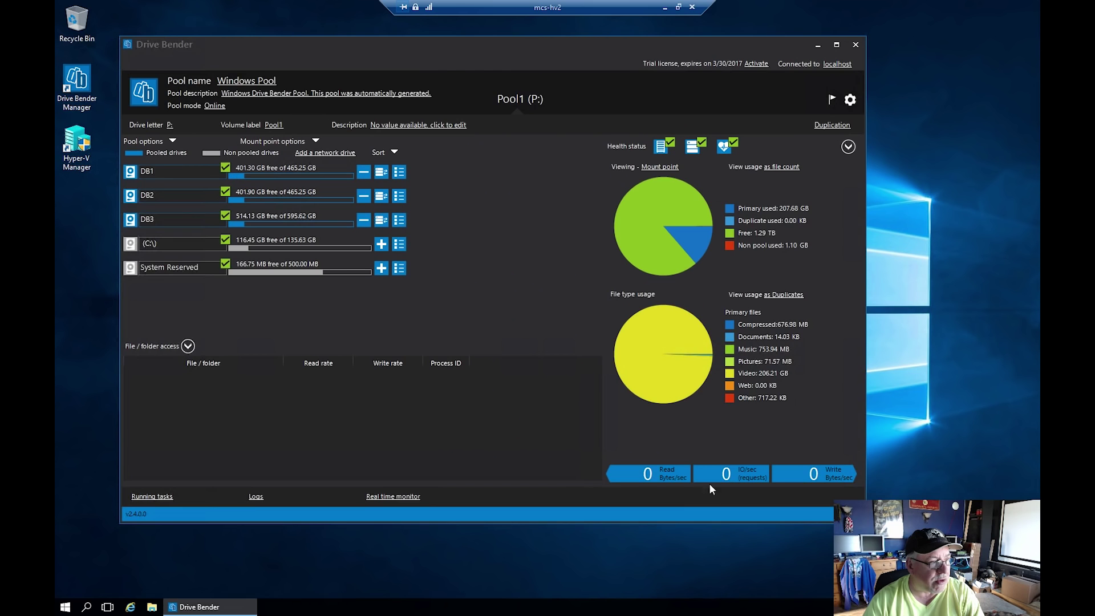
pyautogui.click(399, 219)
pyautogui.scroll(-5, 570, 374)
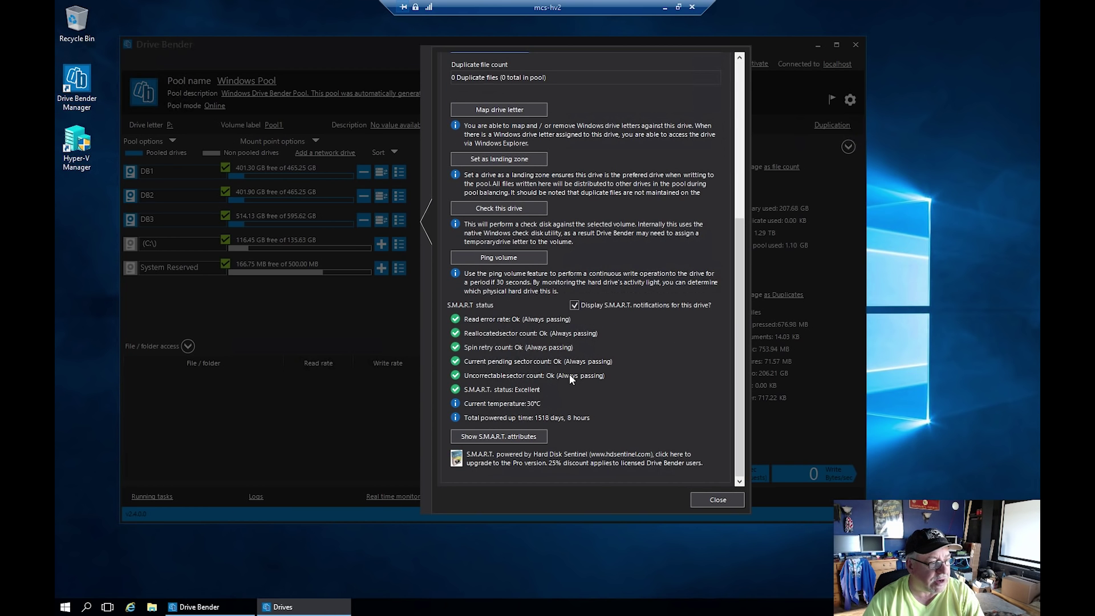
pyautogui.click(717, 498)
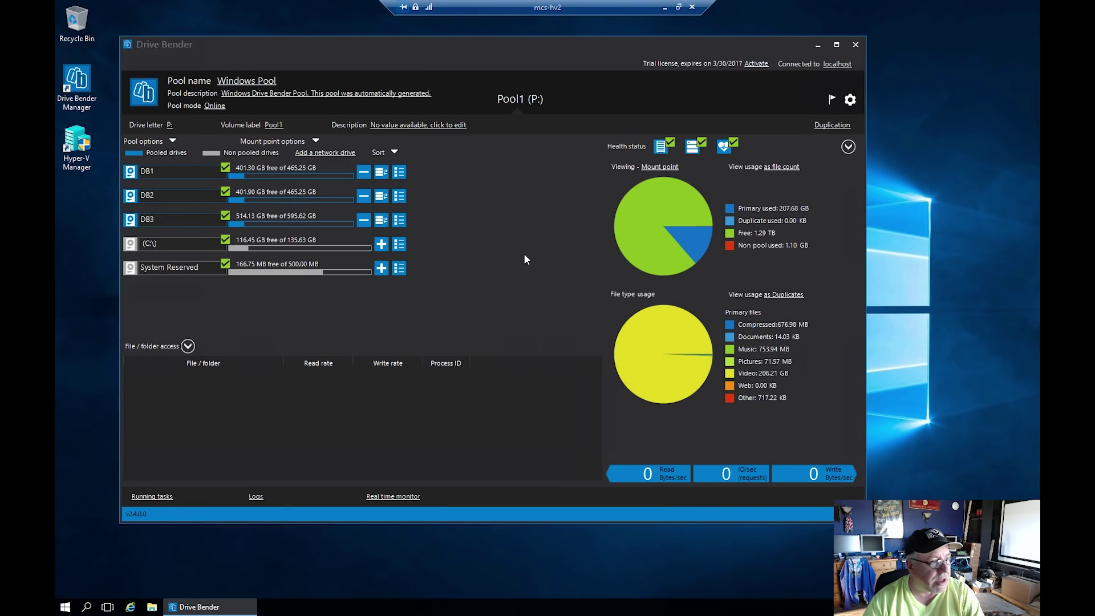